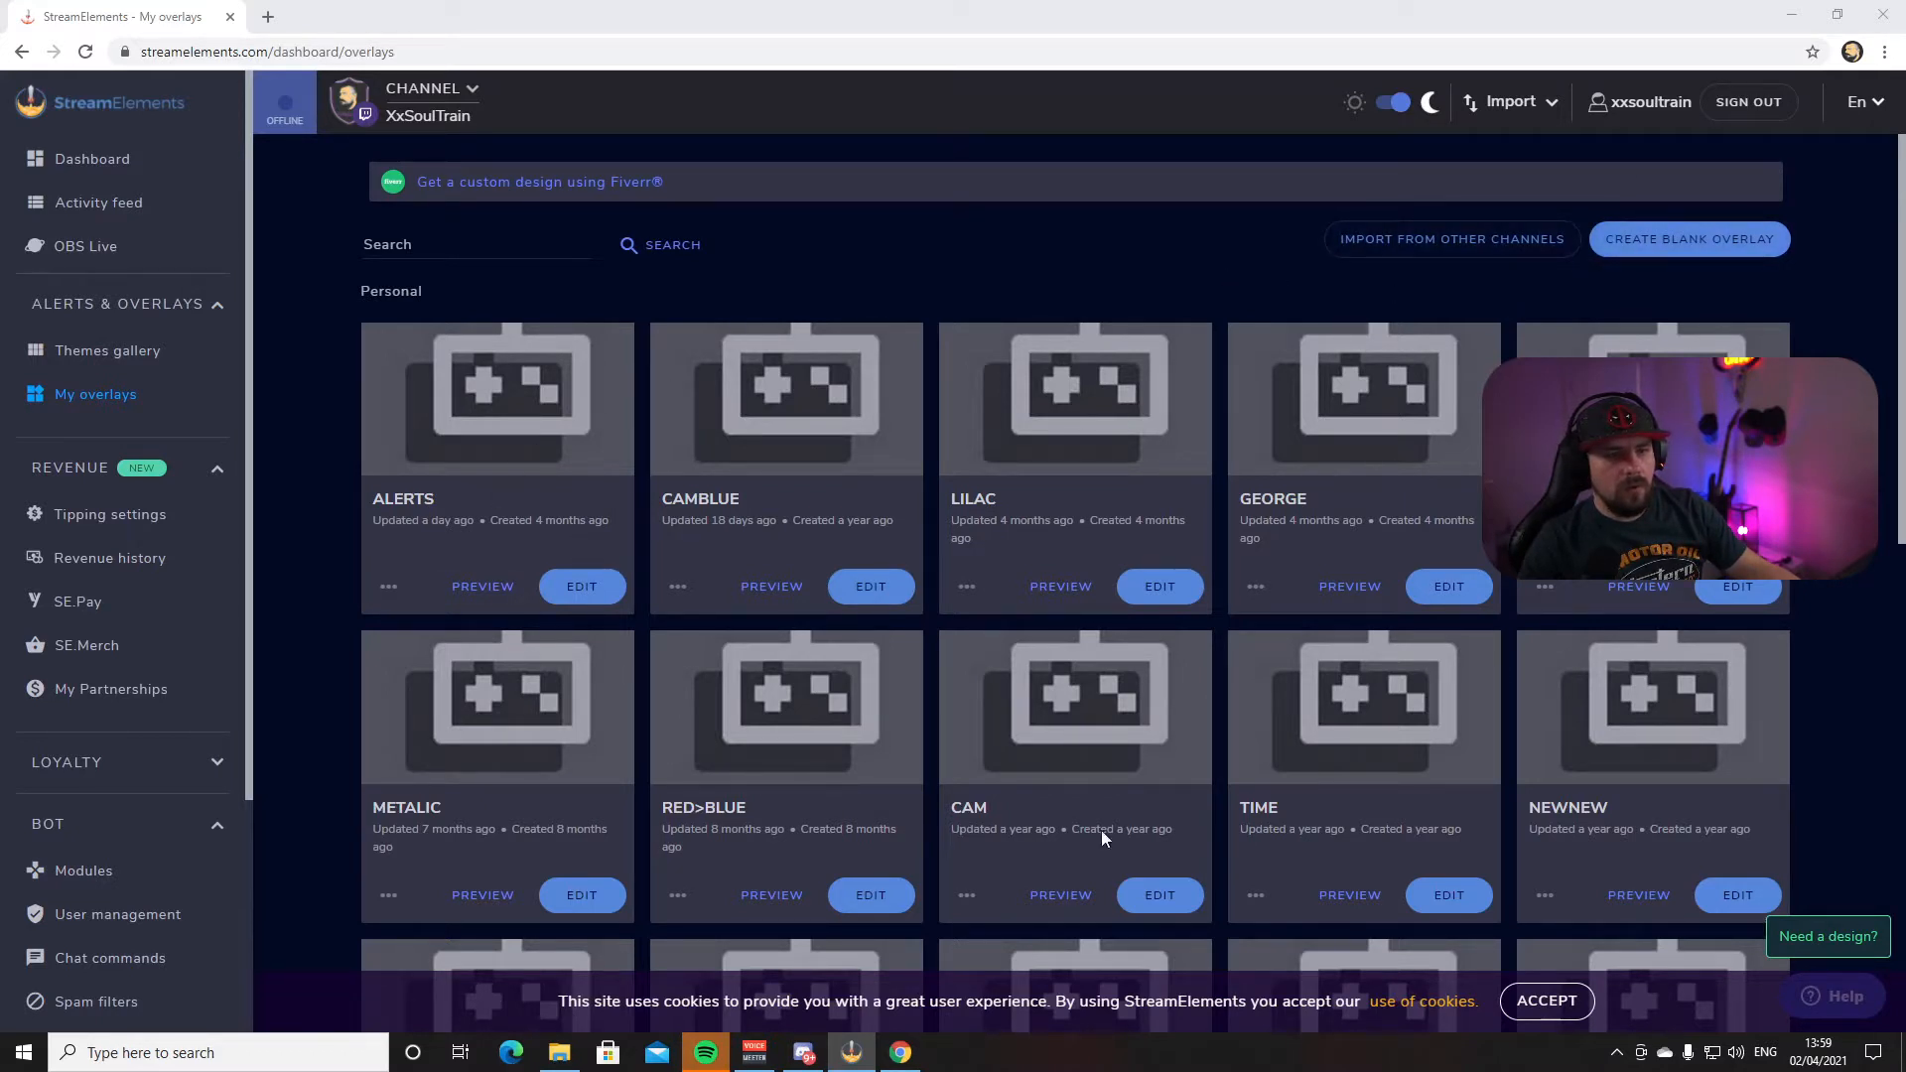
Create a blank overlay with a resolution of 1080p
scroll(953, 586, "down", 3)
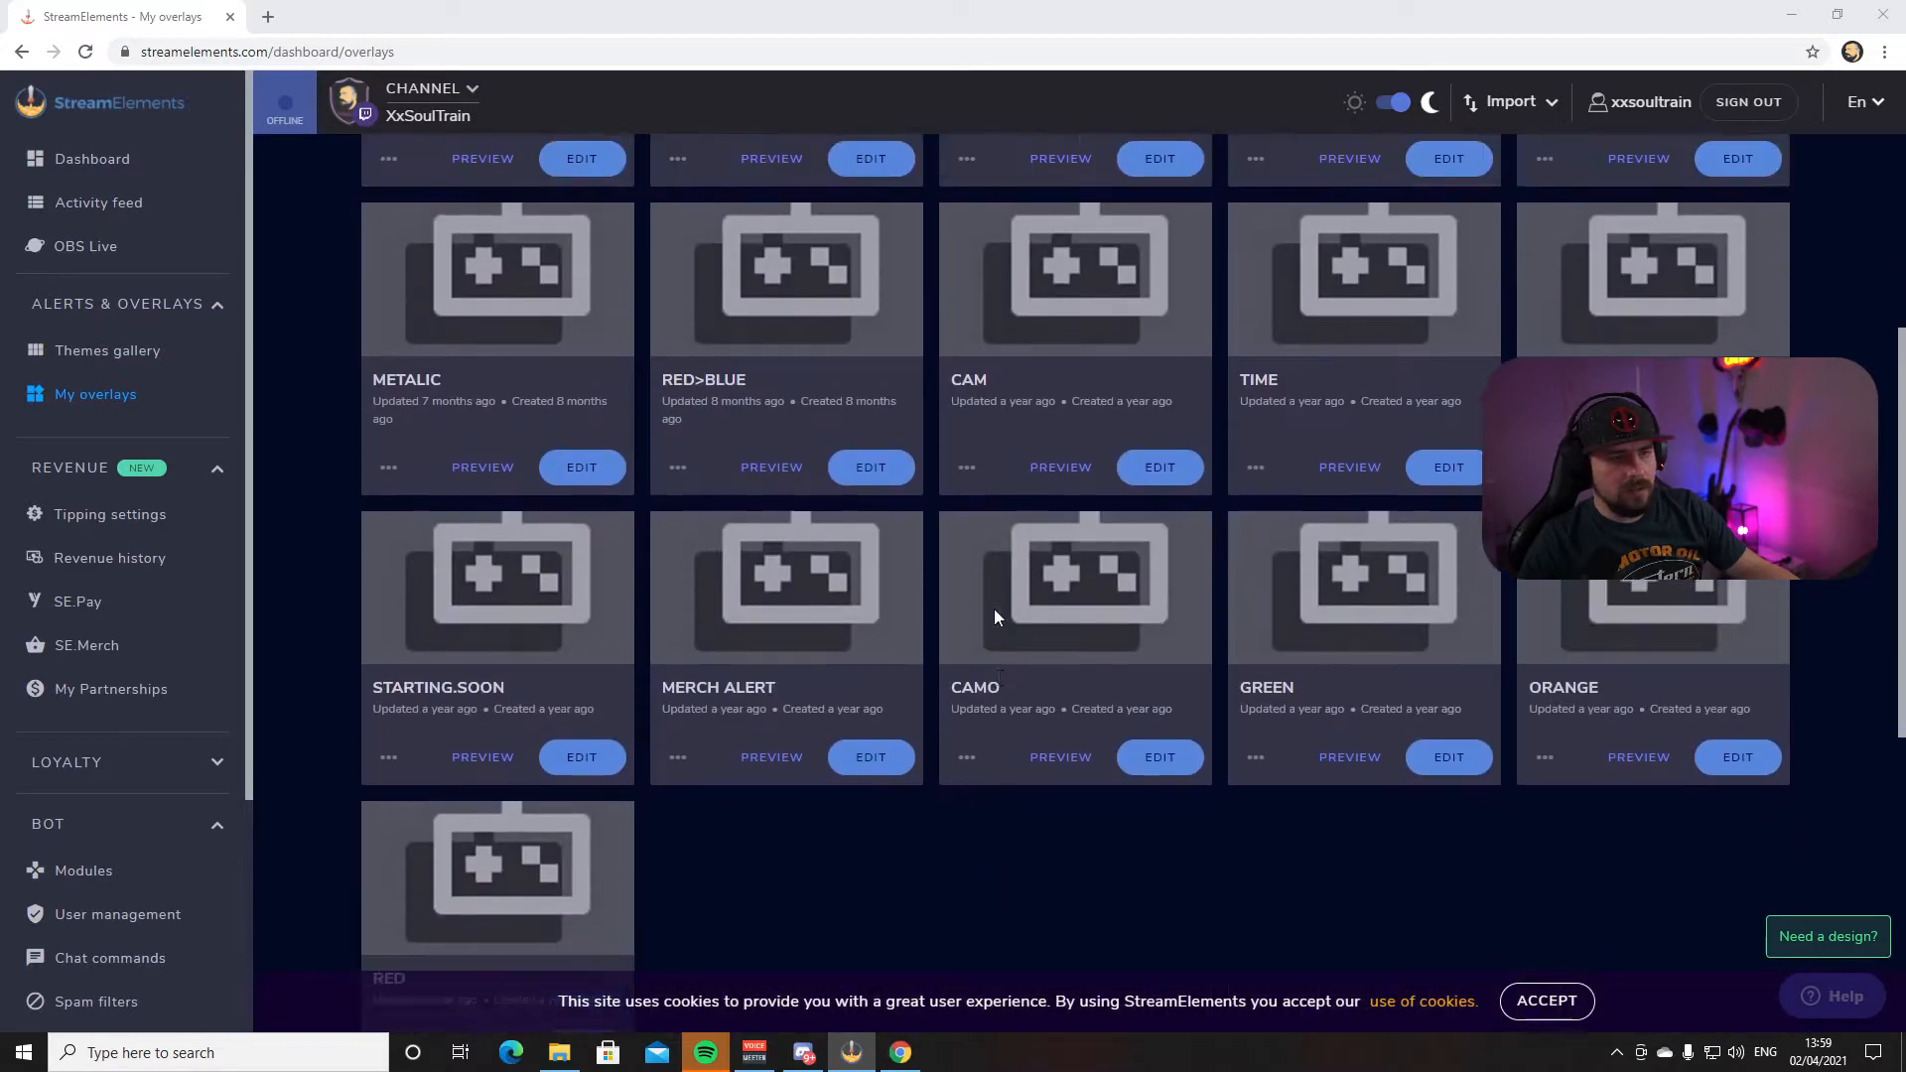
scroll(997, 610, "up", 3)
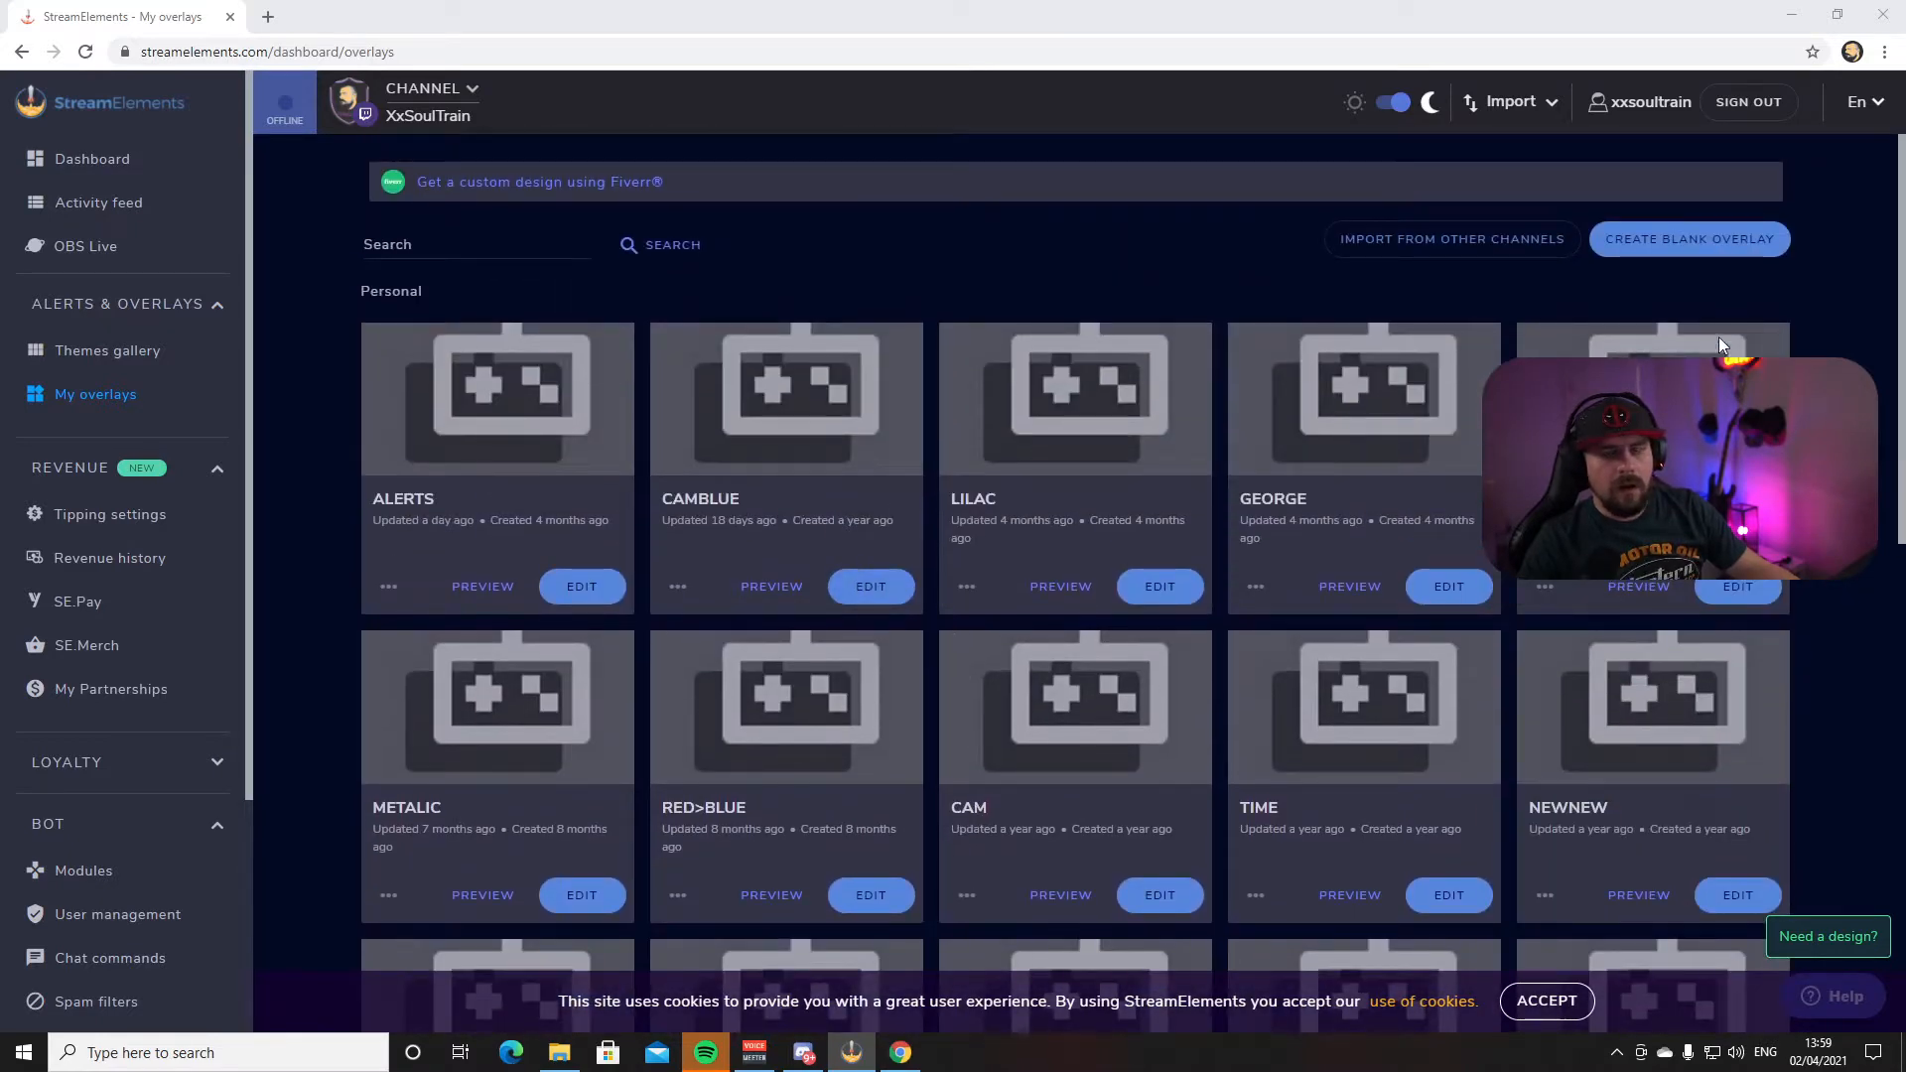
left_click(1677, 250)
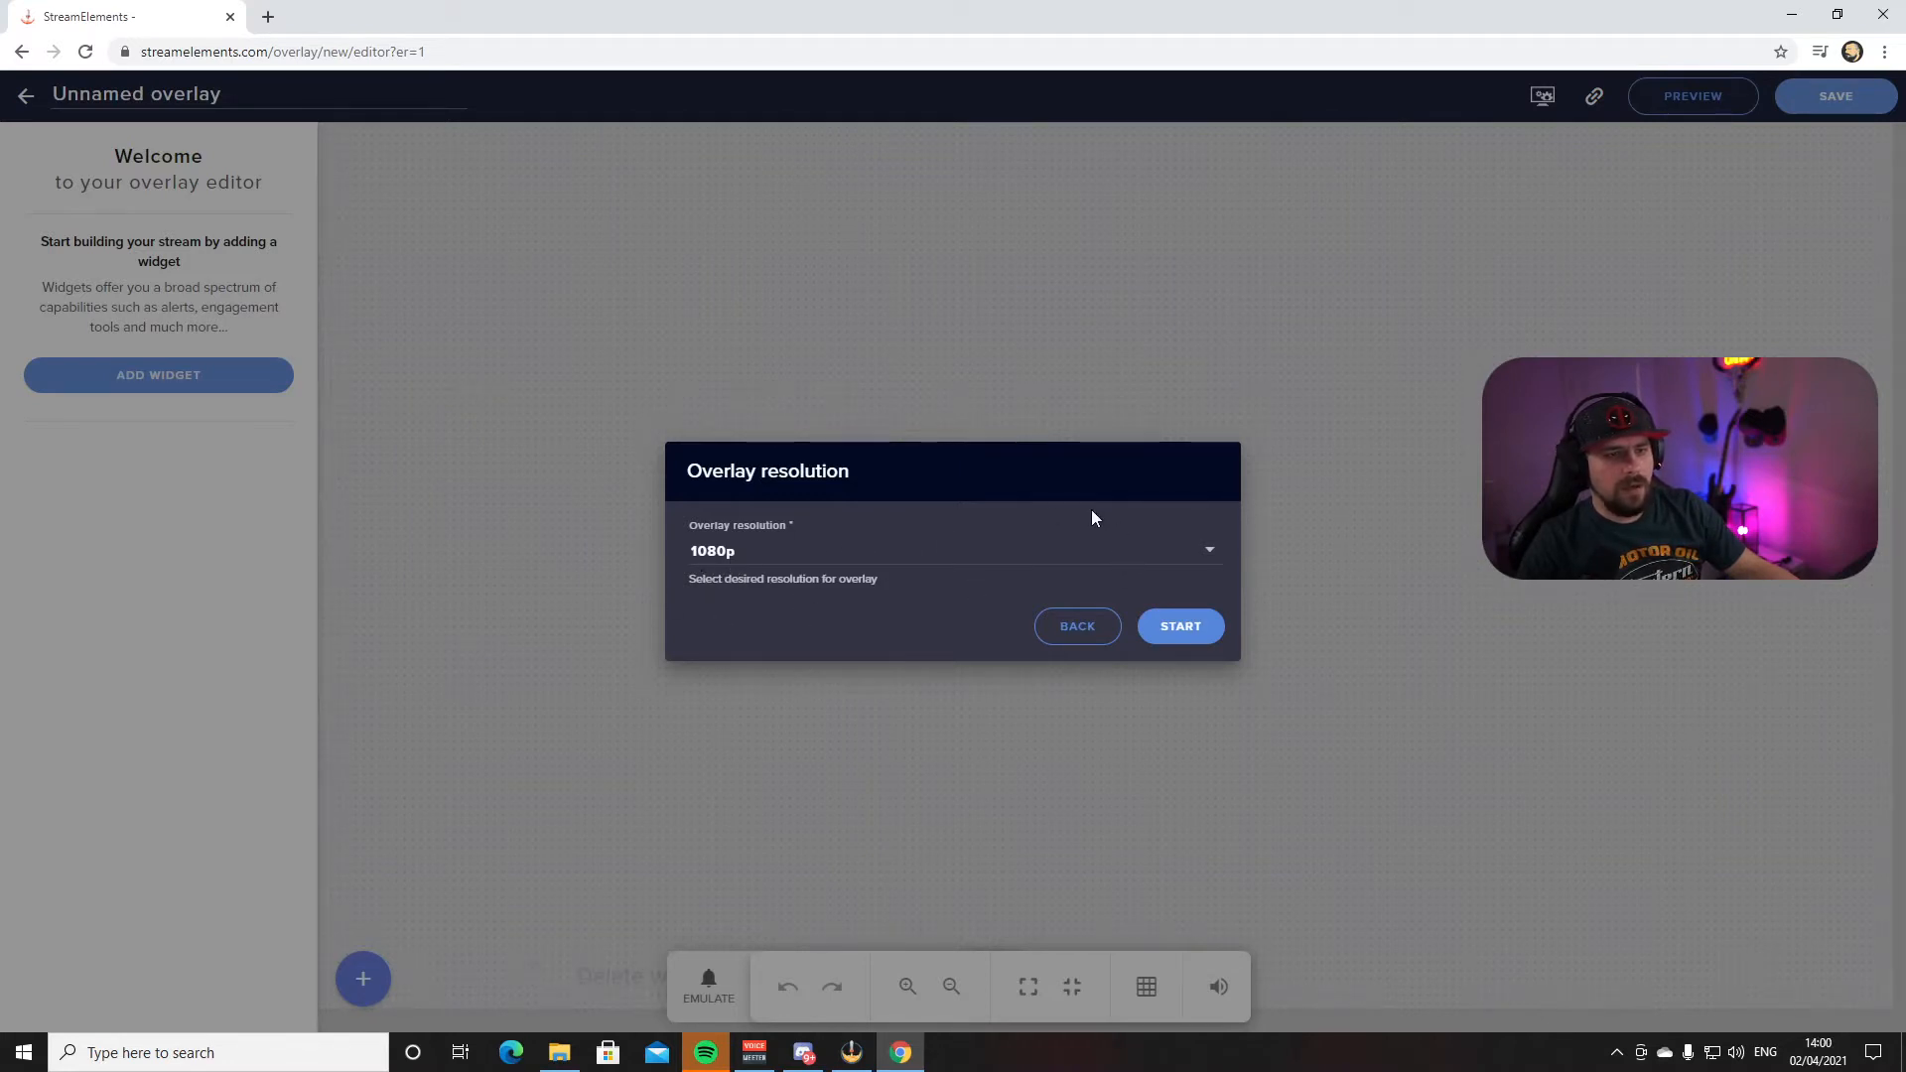
left_click(1196, 636)
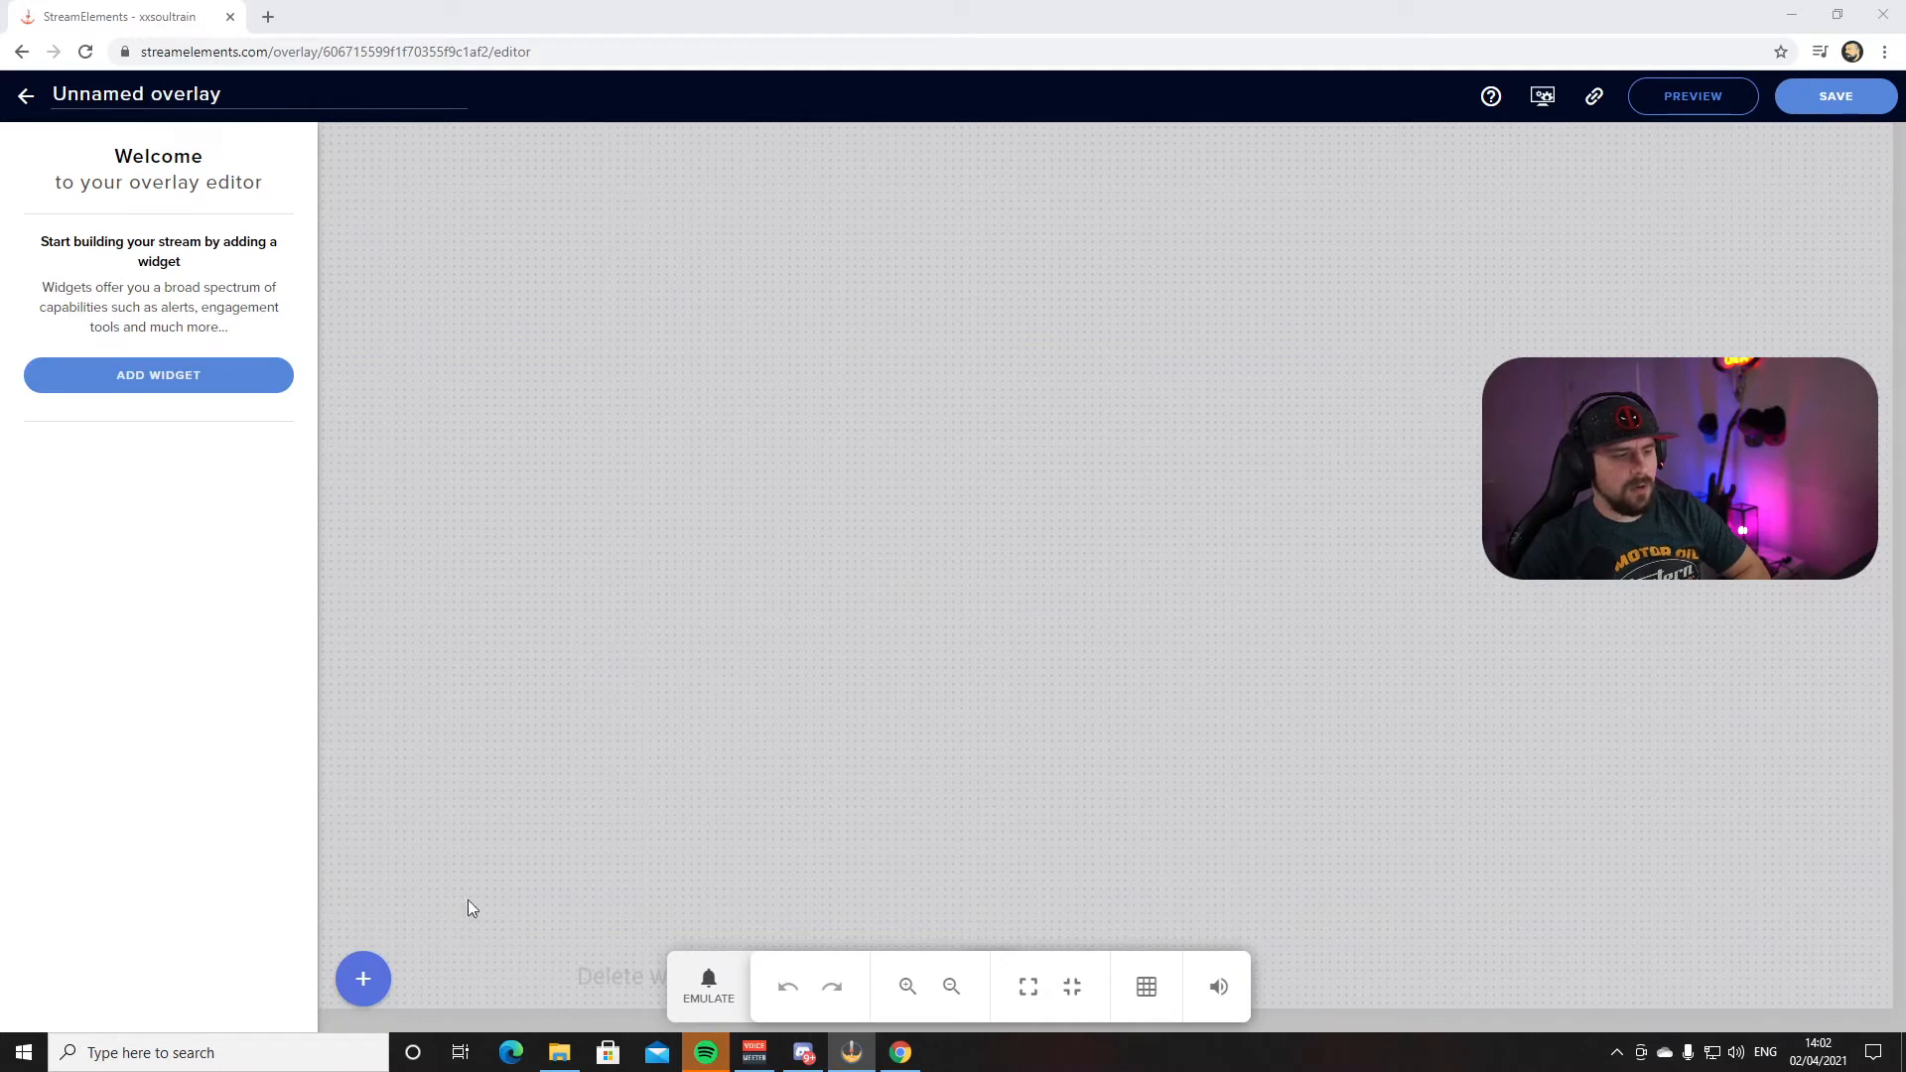
left_click(363, 983)
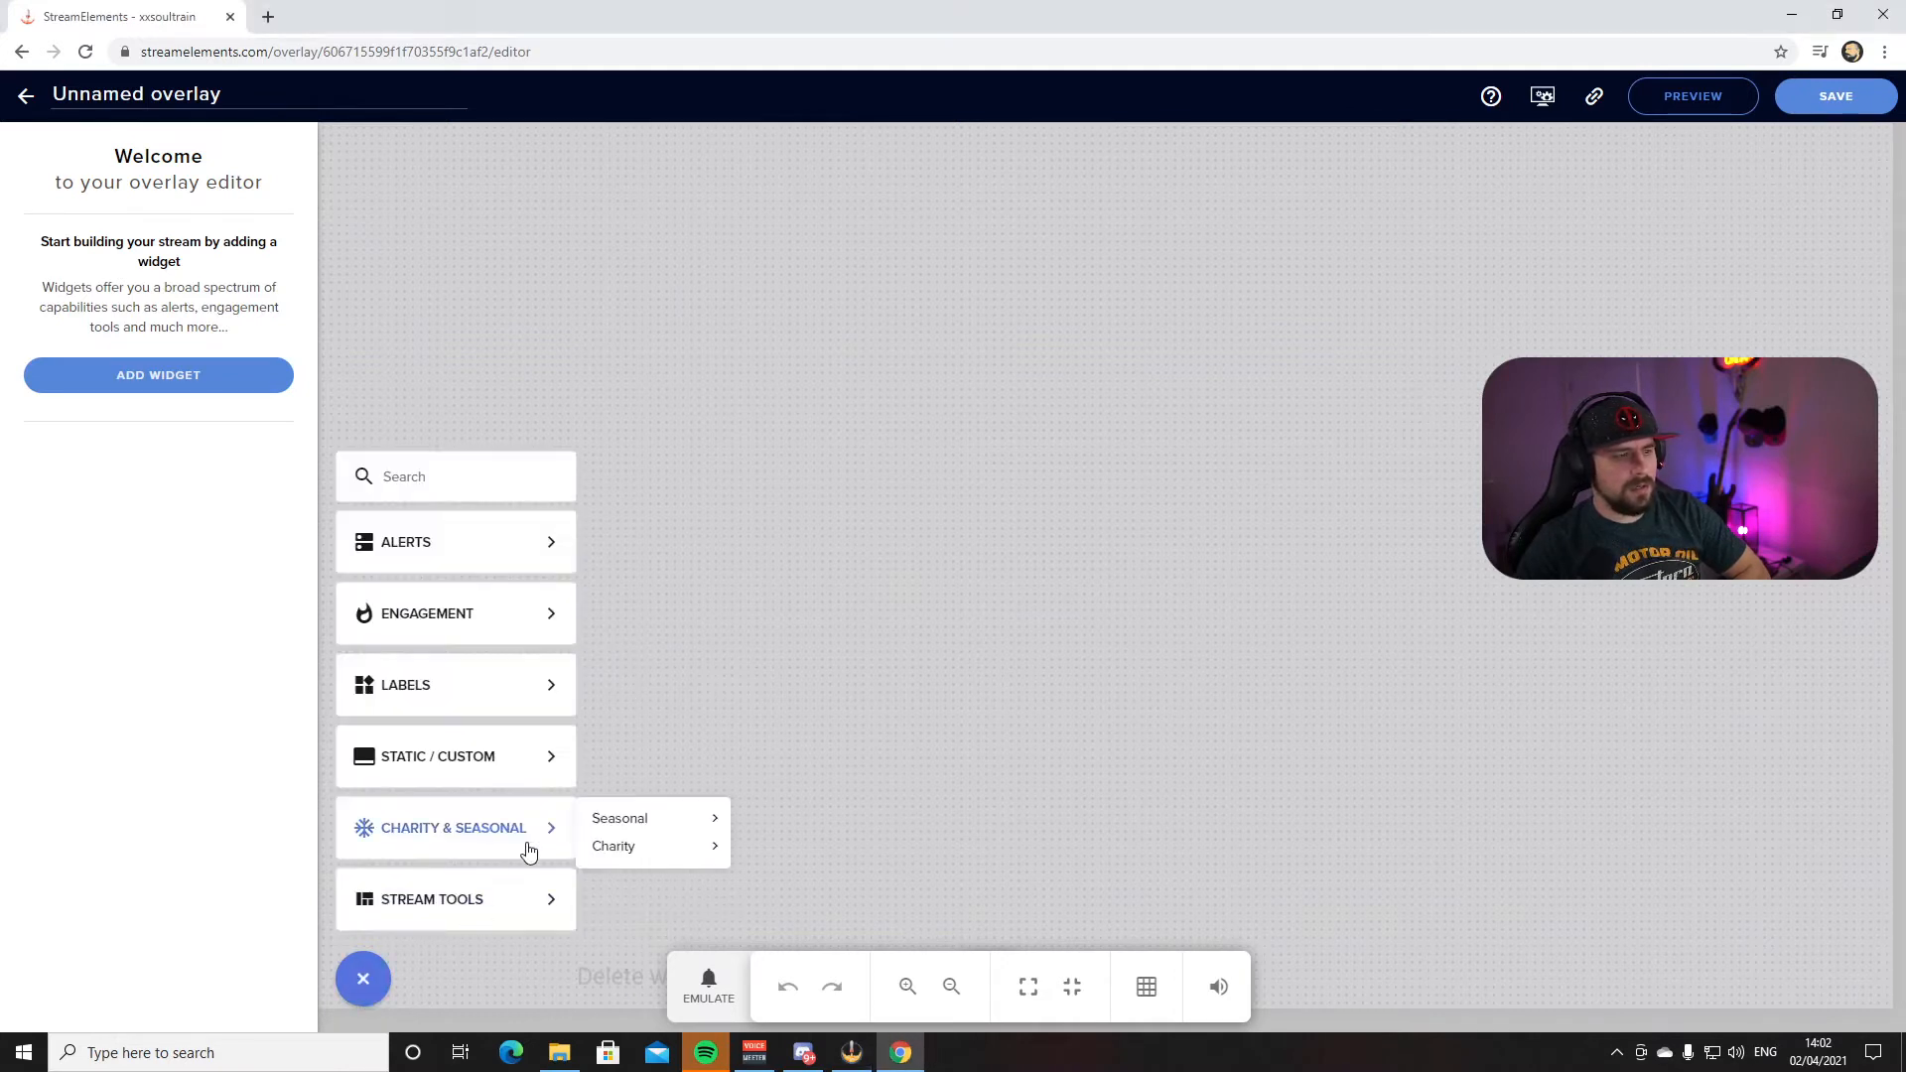
mouse_move(527, 772)
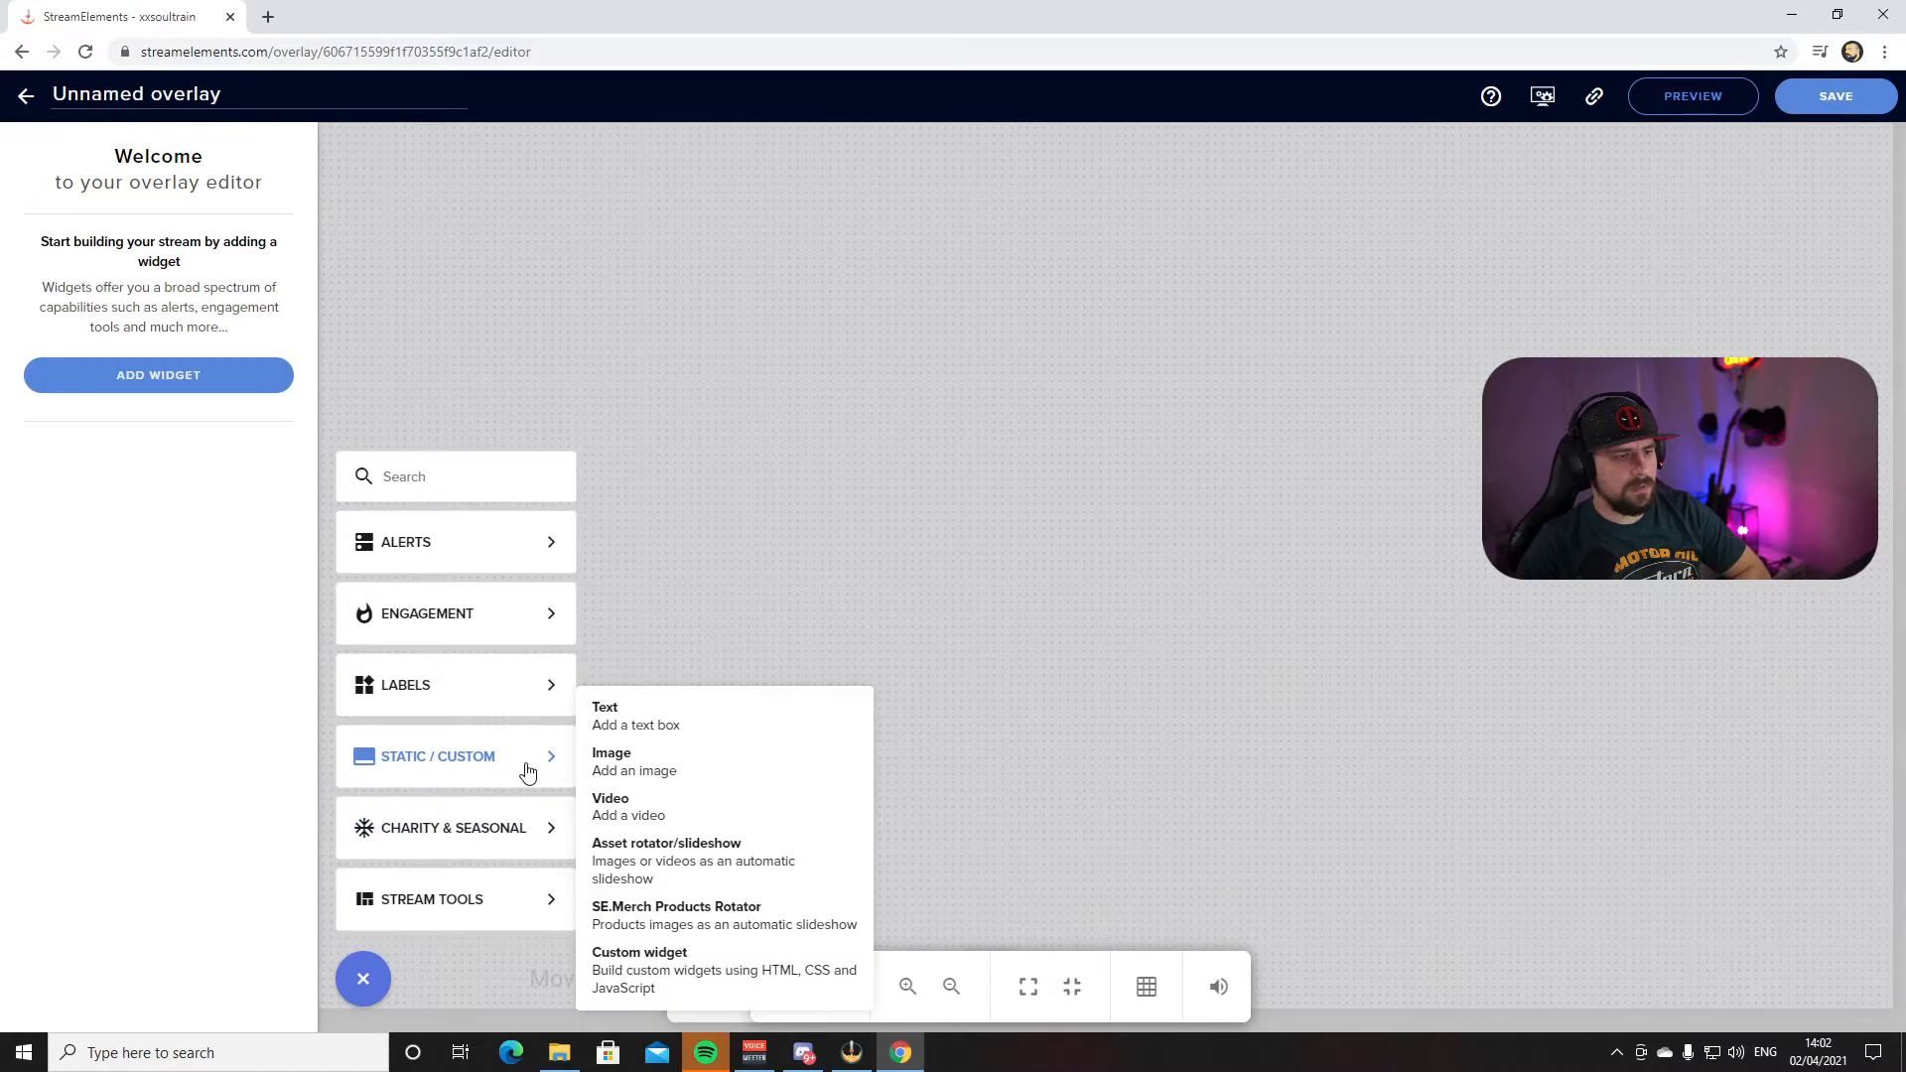
left_click(478, 979)
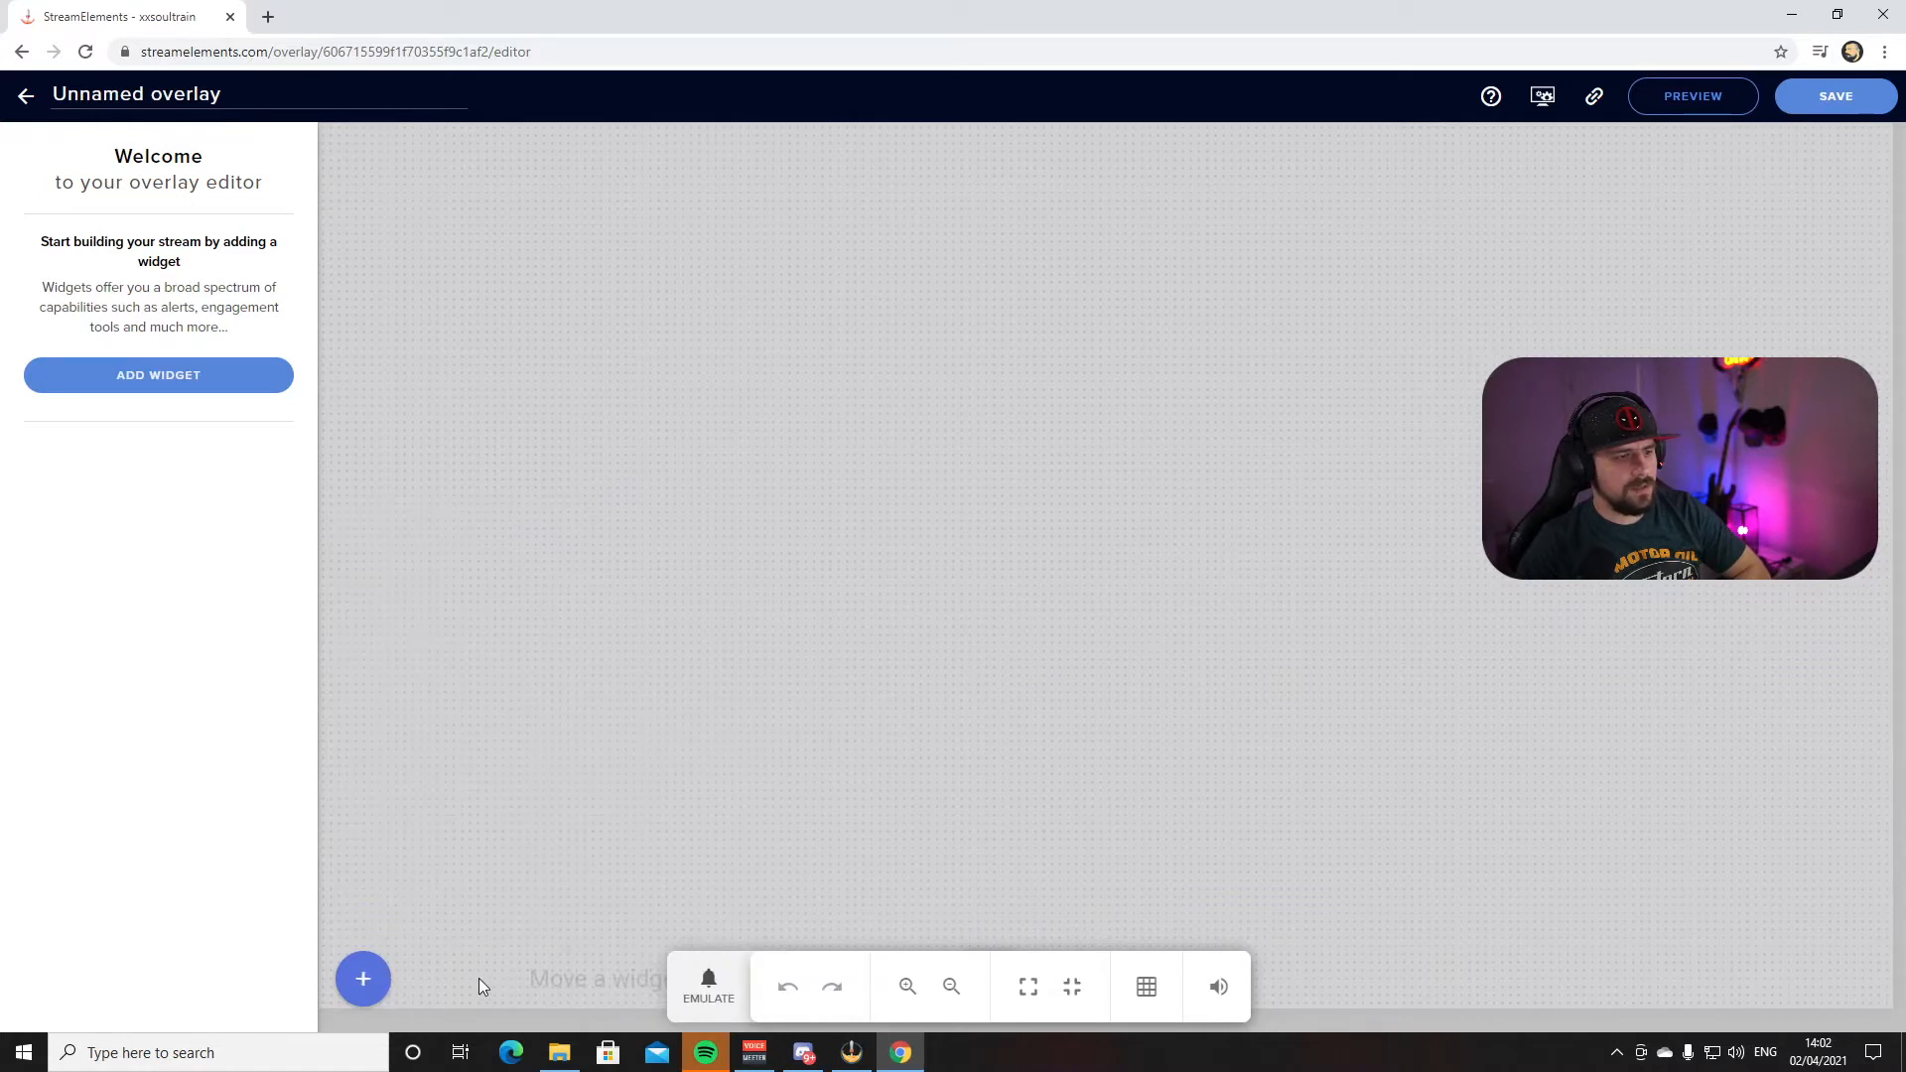
Add a static image widget to the empty overlay
left_click(362, 981)
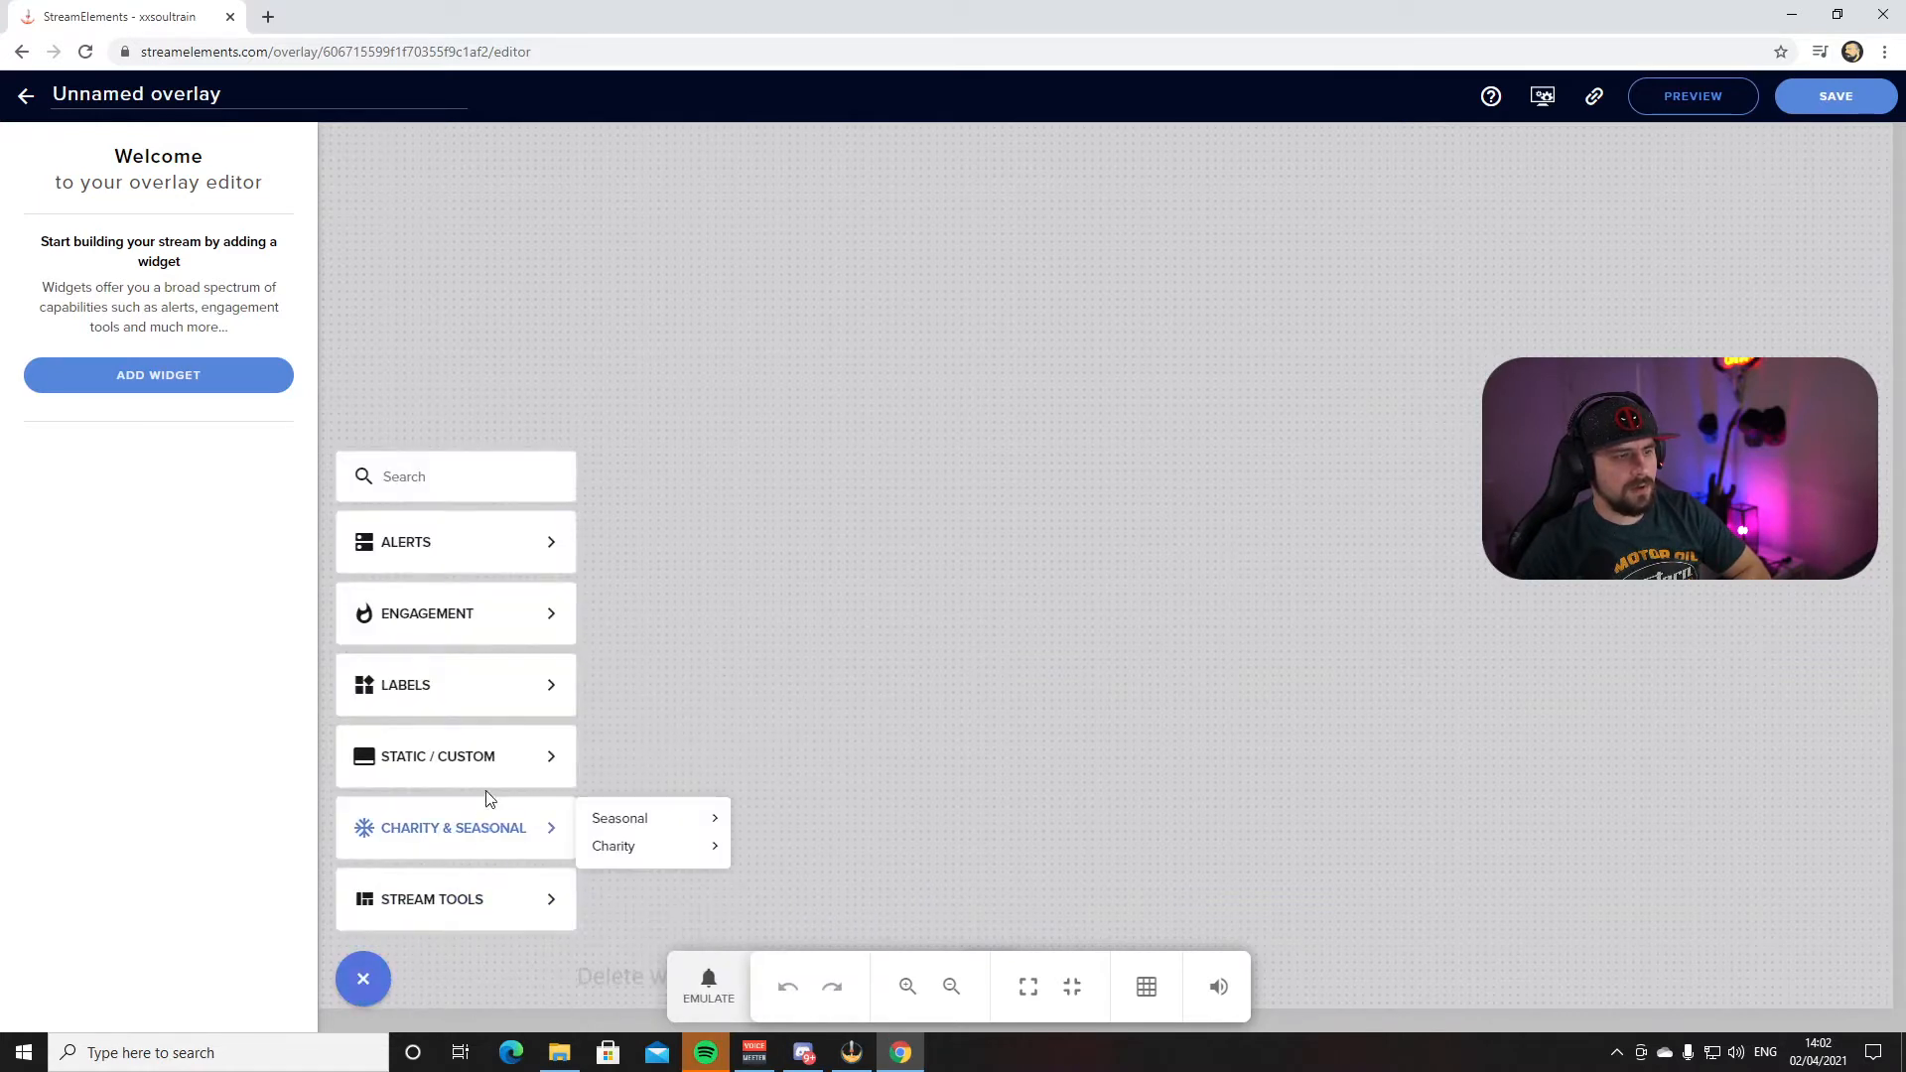
mouse_move(471, 759)
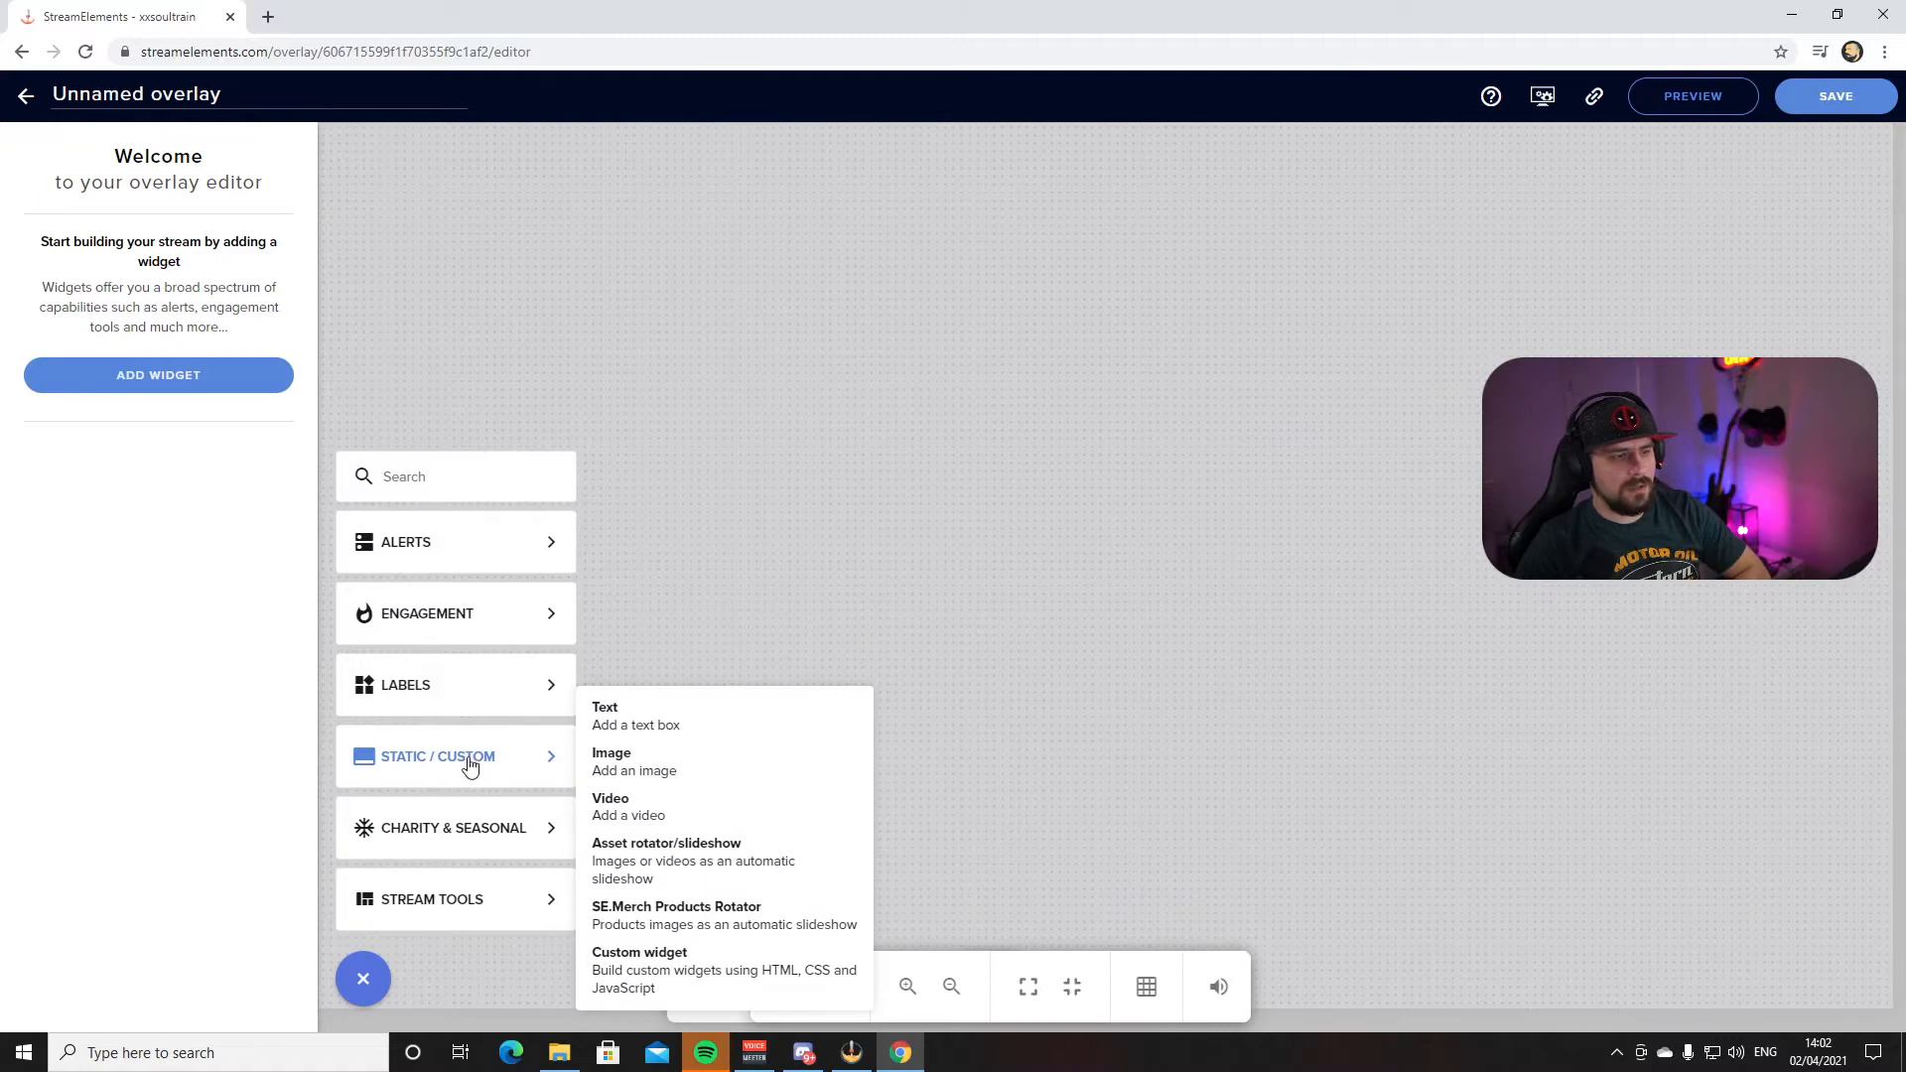
left_click(670, 772)
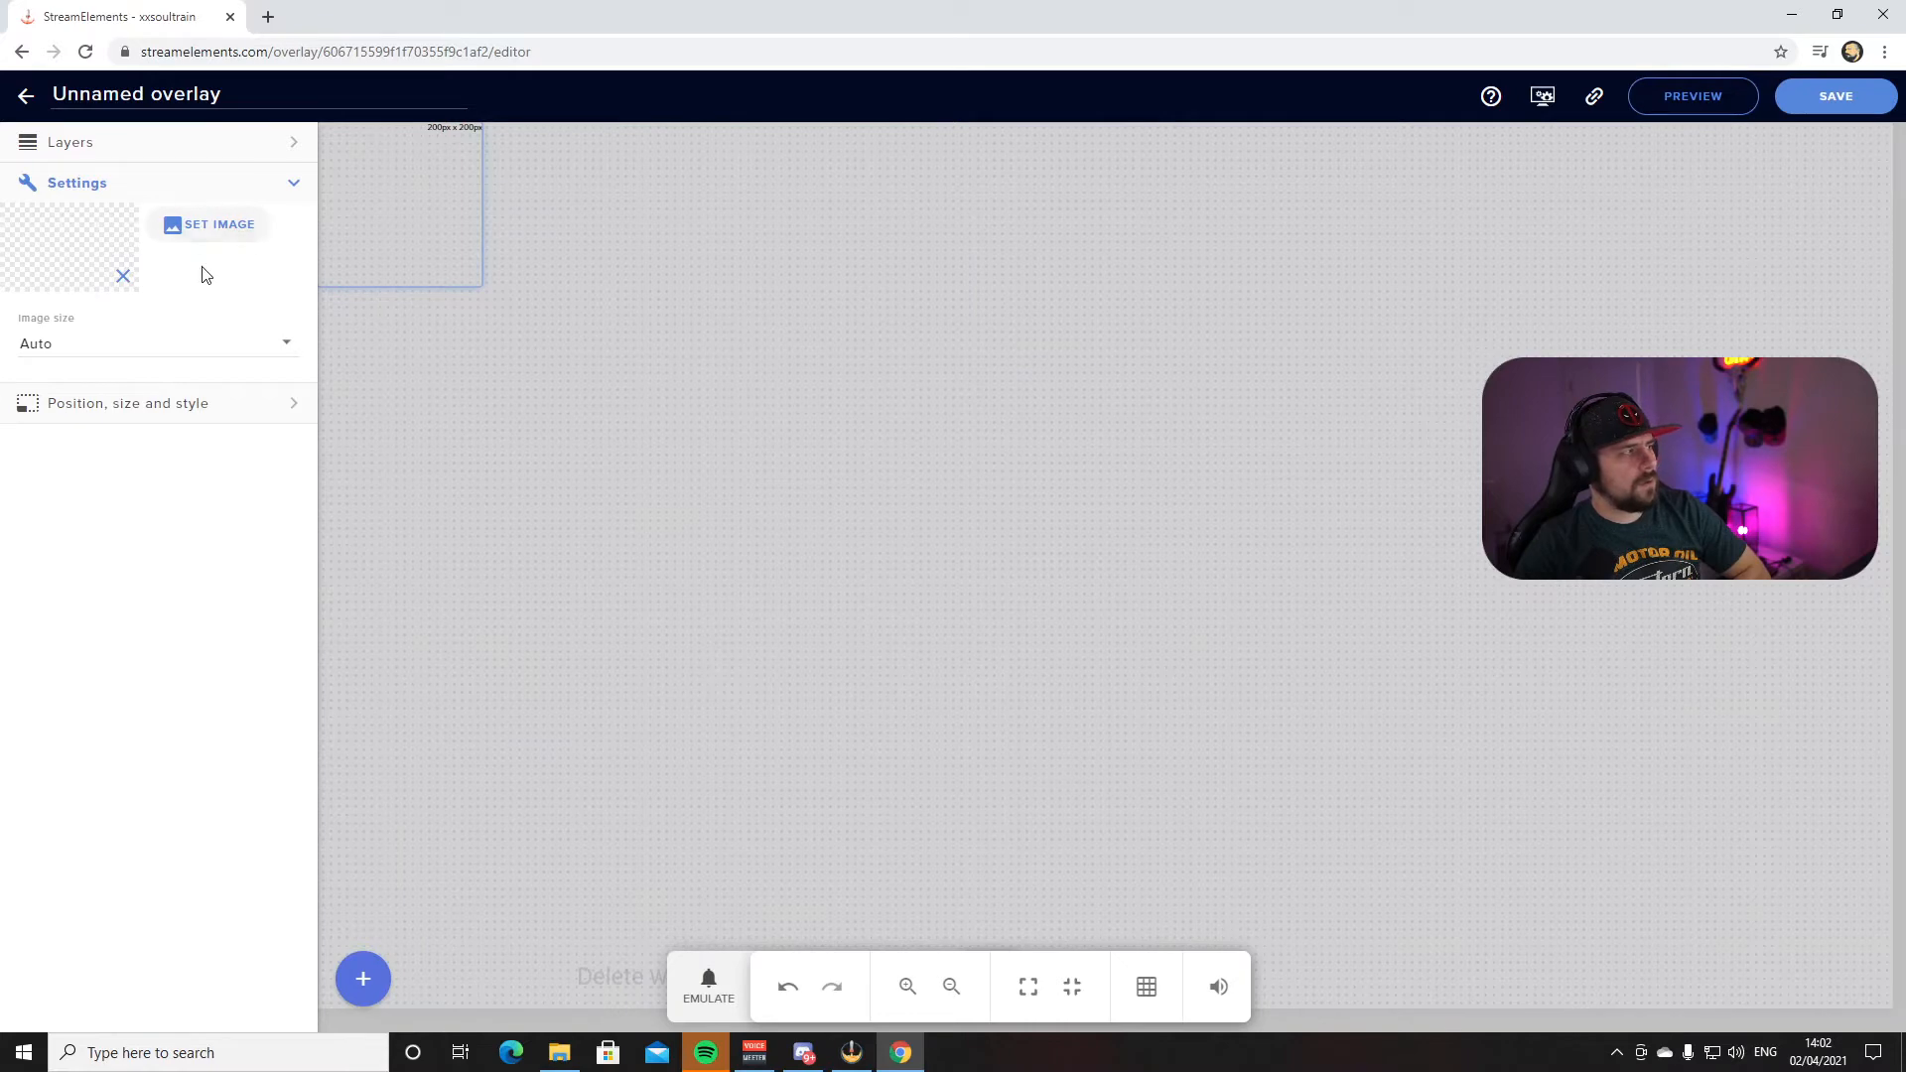
Use GOLD.OVERLAY.24h.png as the widget's image and enlarge it to cover the whole canvas
left_click(209, 229)
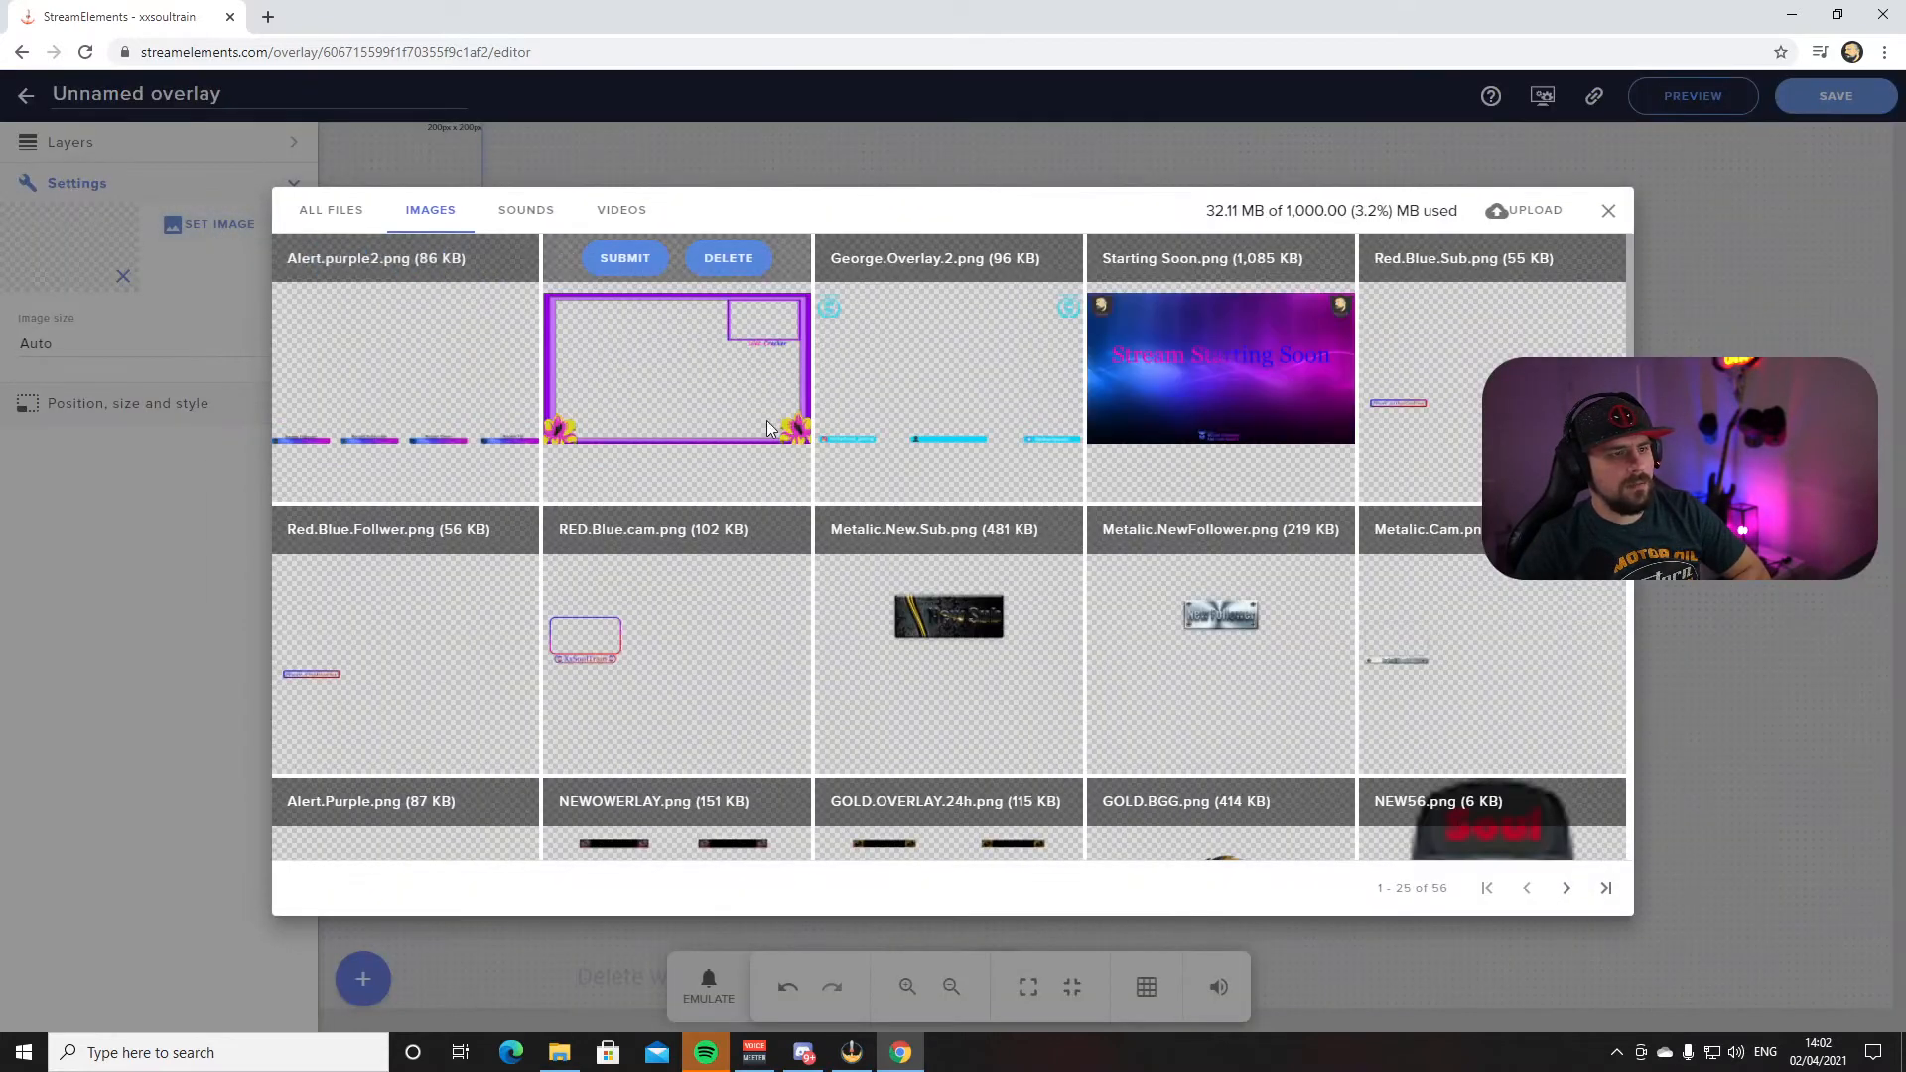
scroll(818, 556, "down", 4)
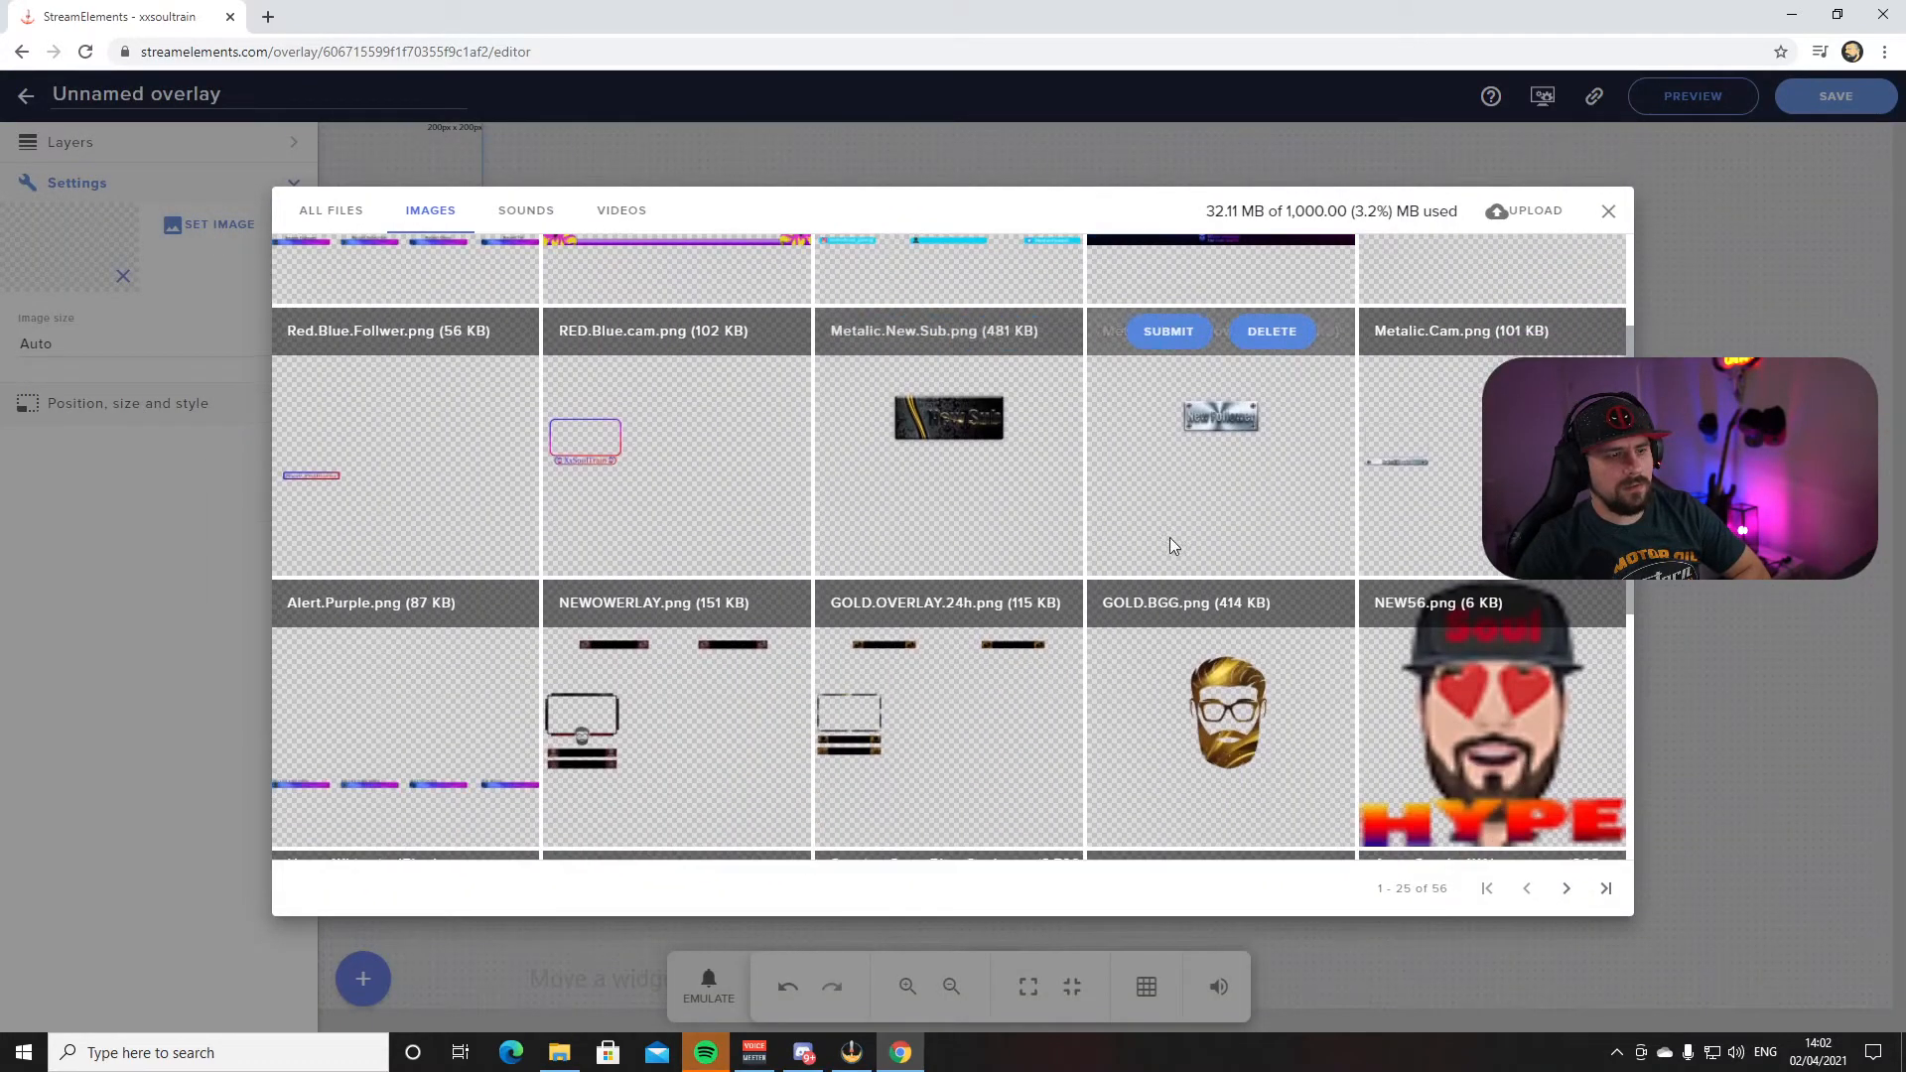
scroll(748, 538, "down", 3)
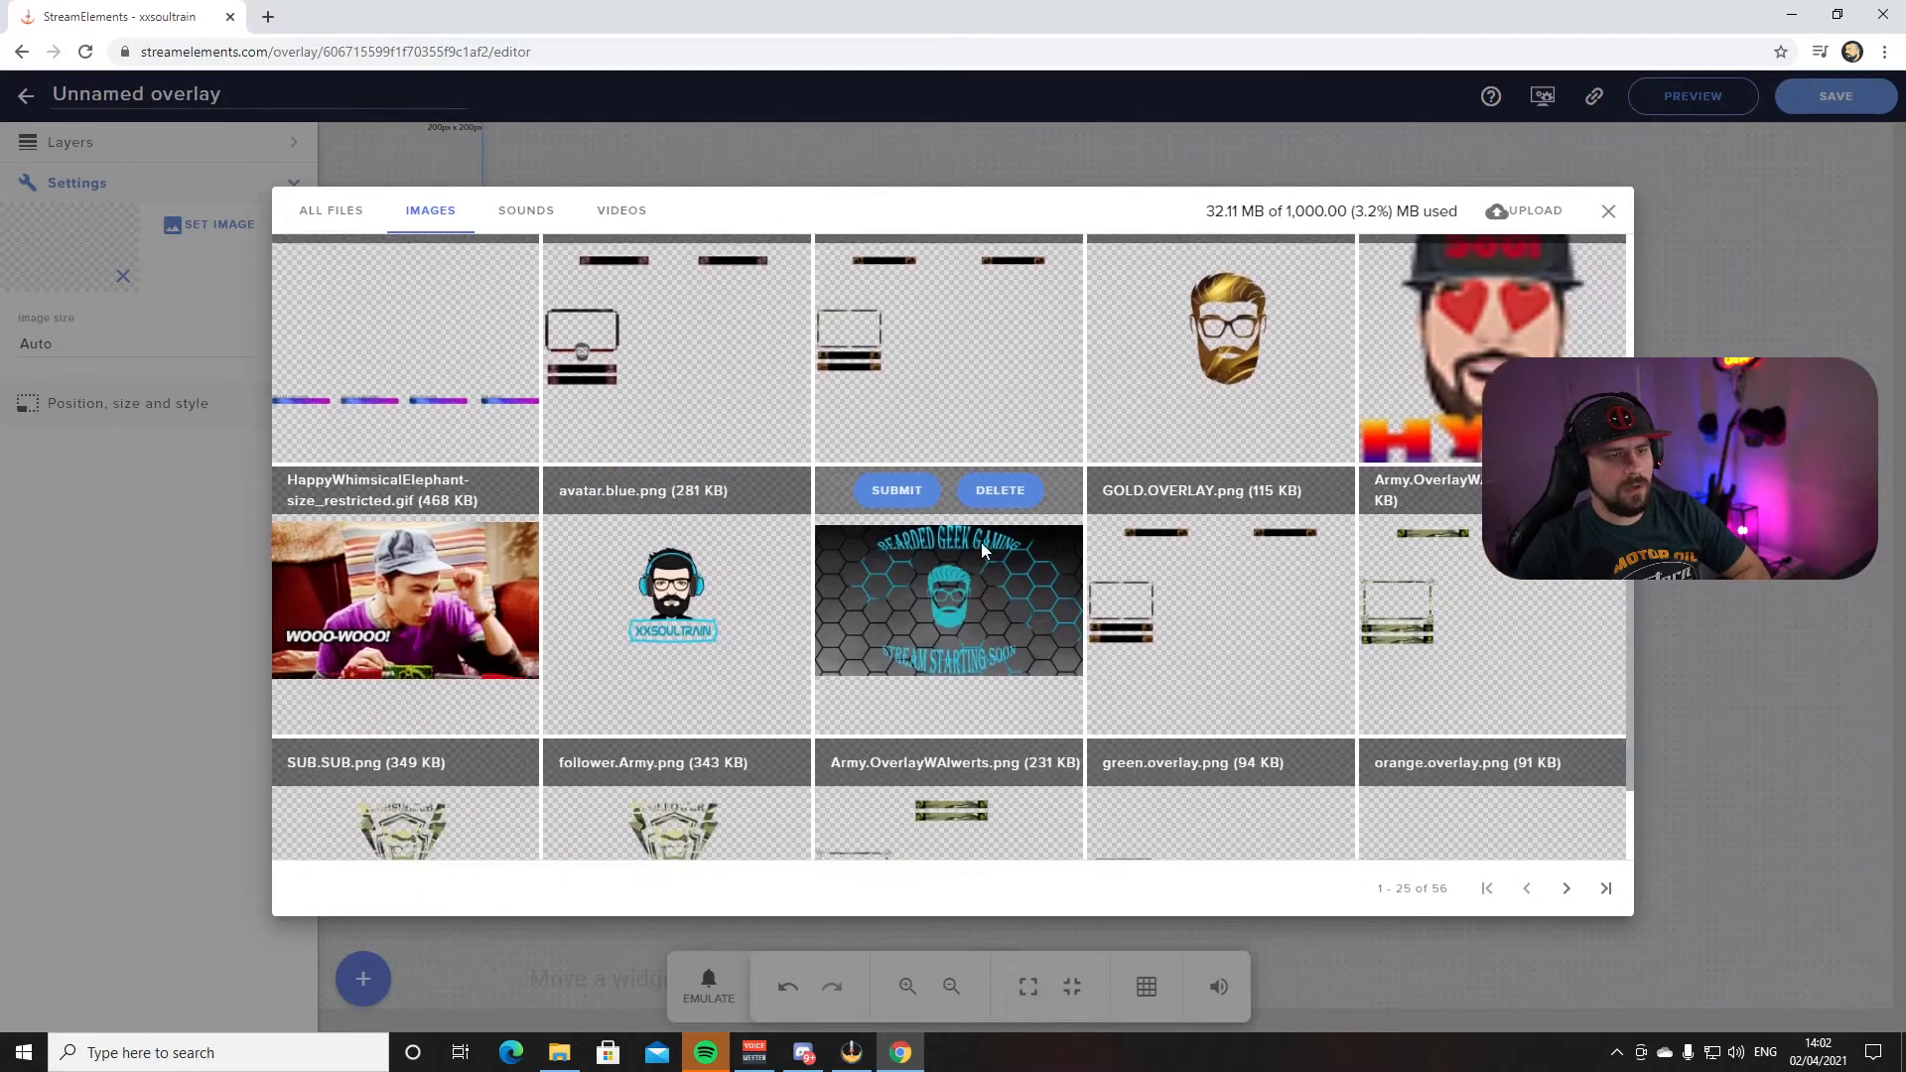
scroll(981, 542, "up", 3)
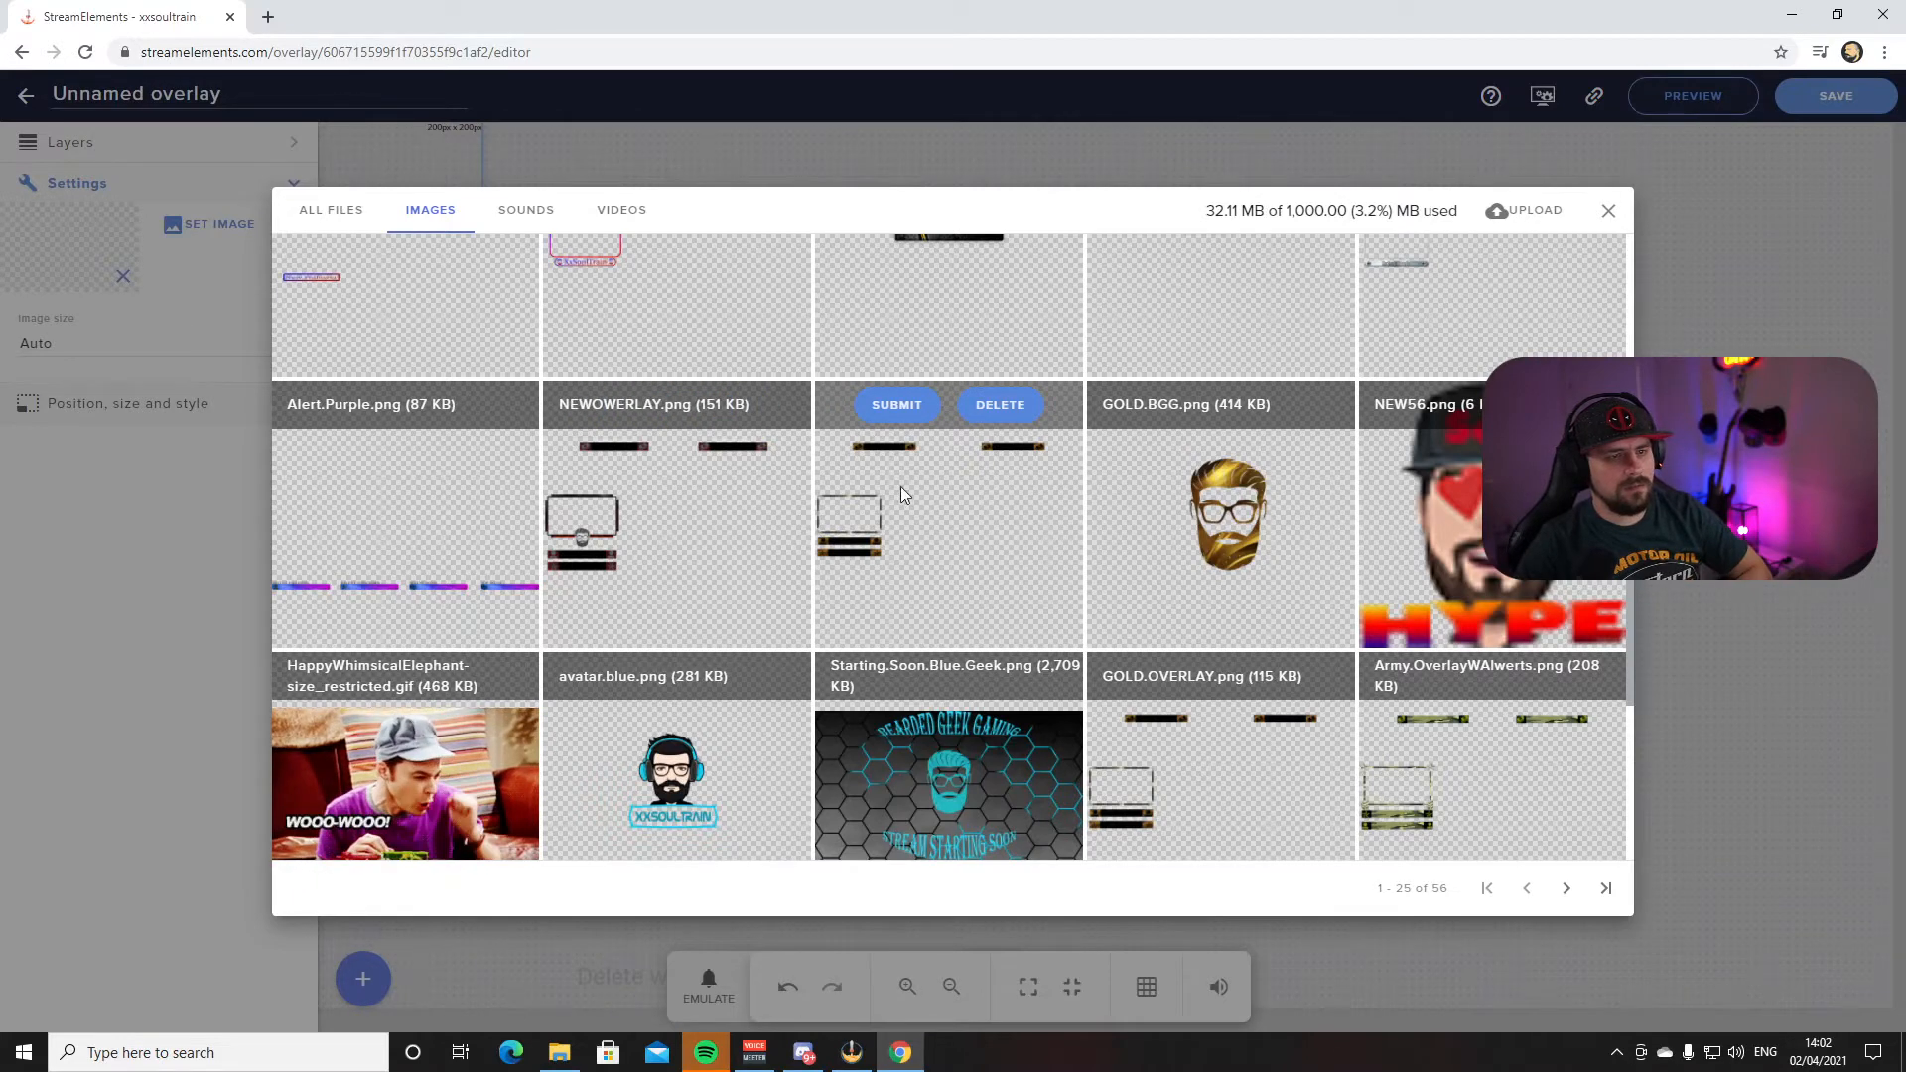
left_click(899, 409)
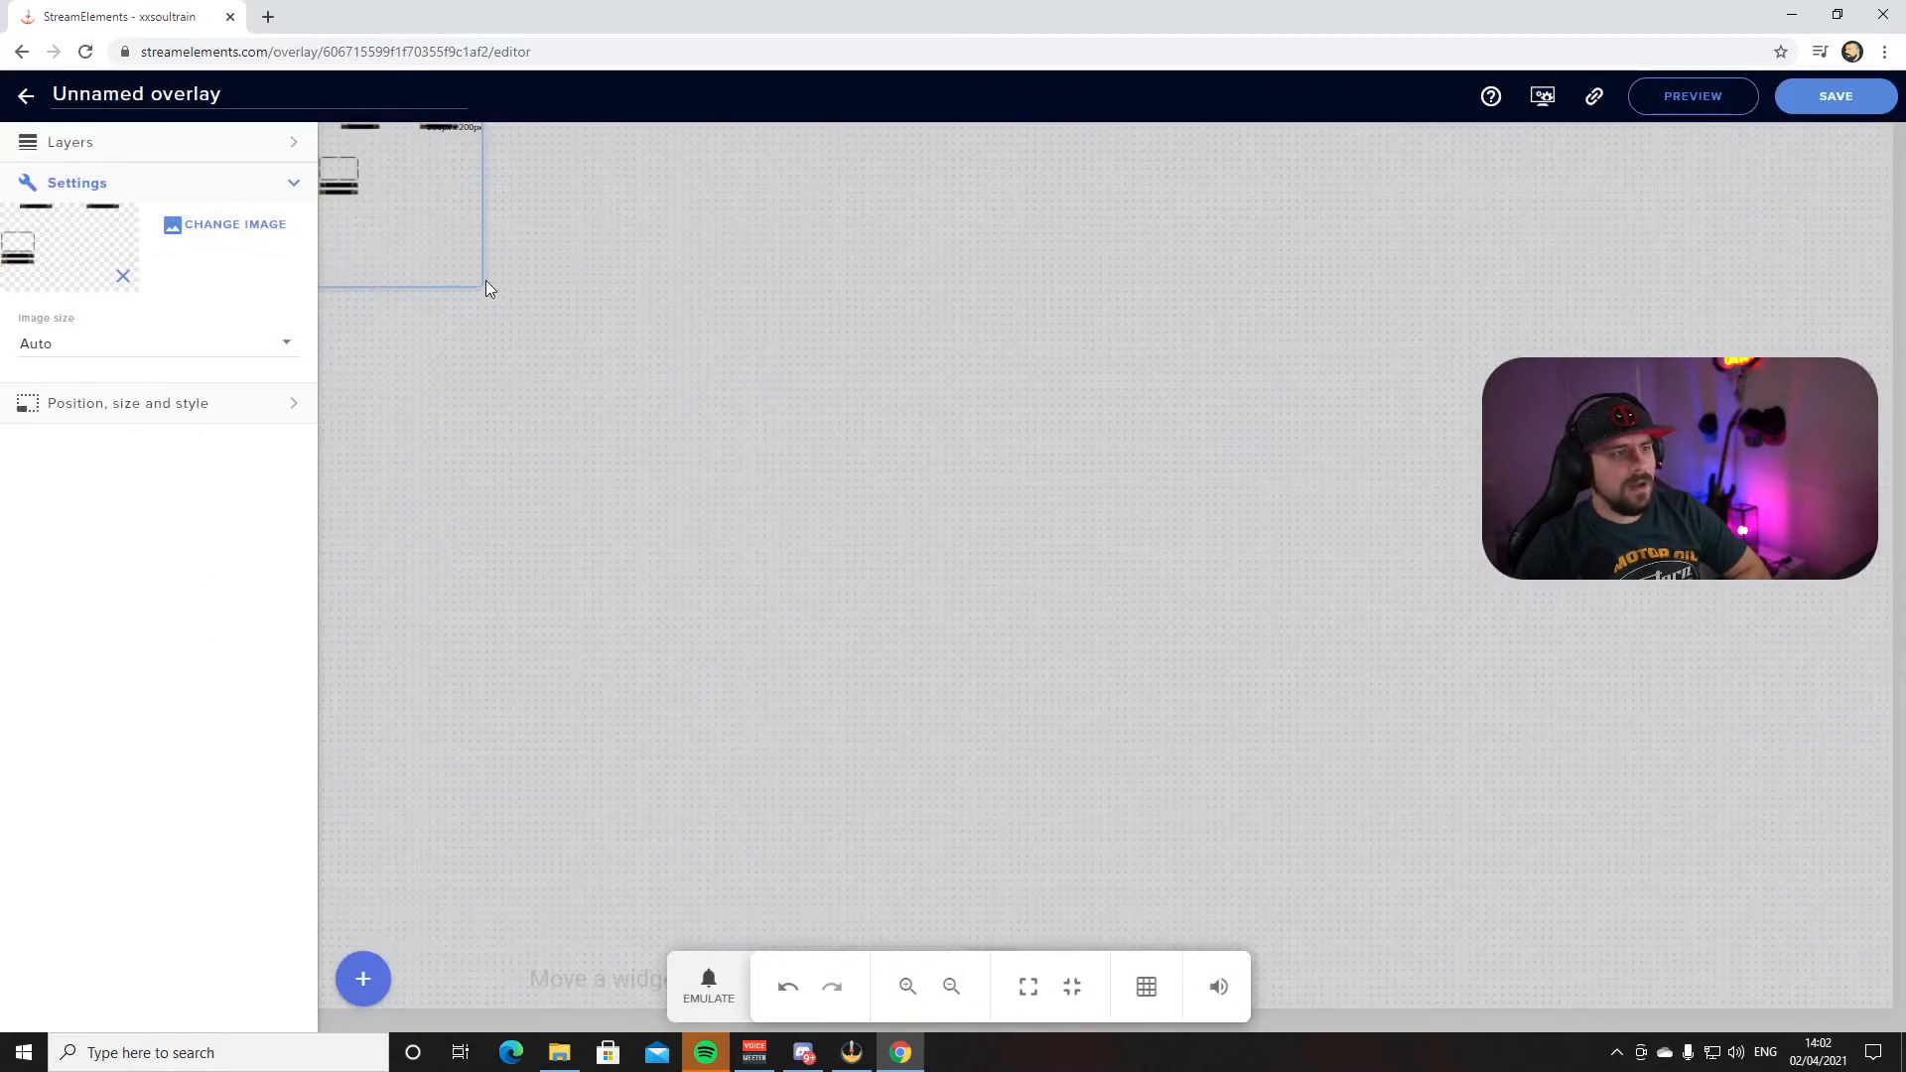
left_click_drag(480, 287, 1892, 1006)
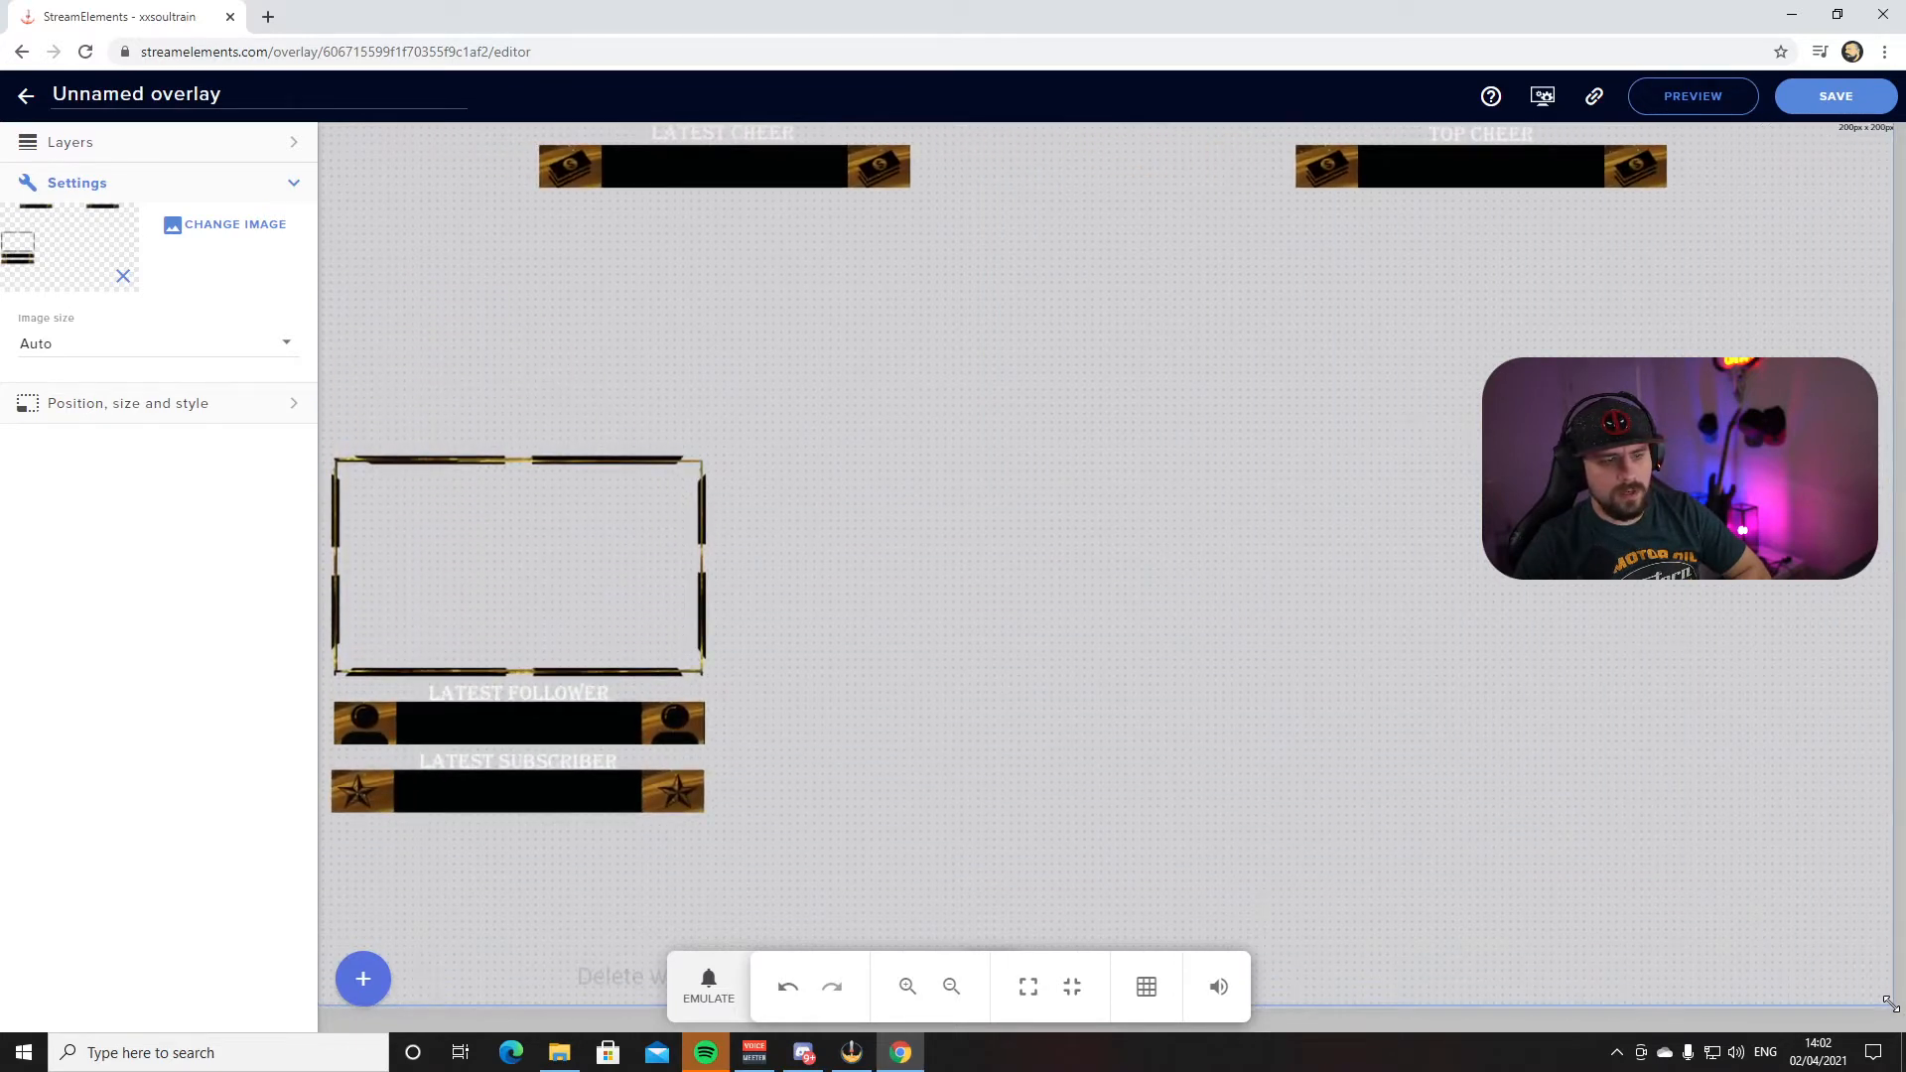
left_click_drag(1892, 1005, 1891, 1005)
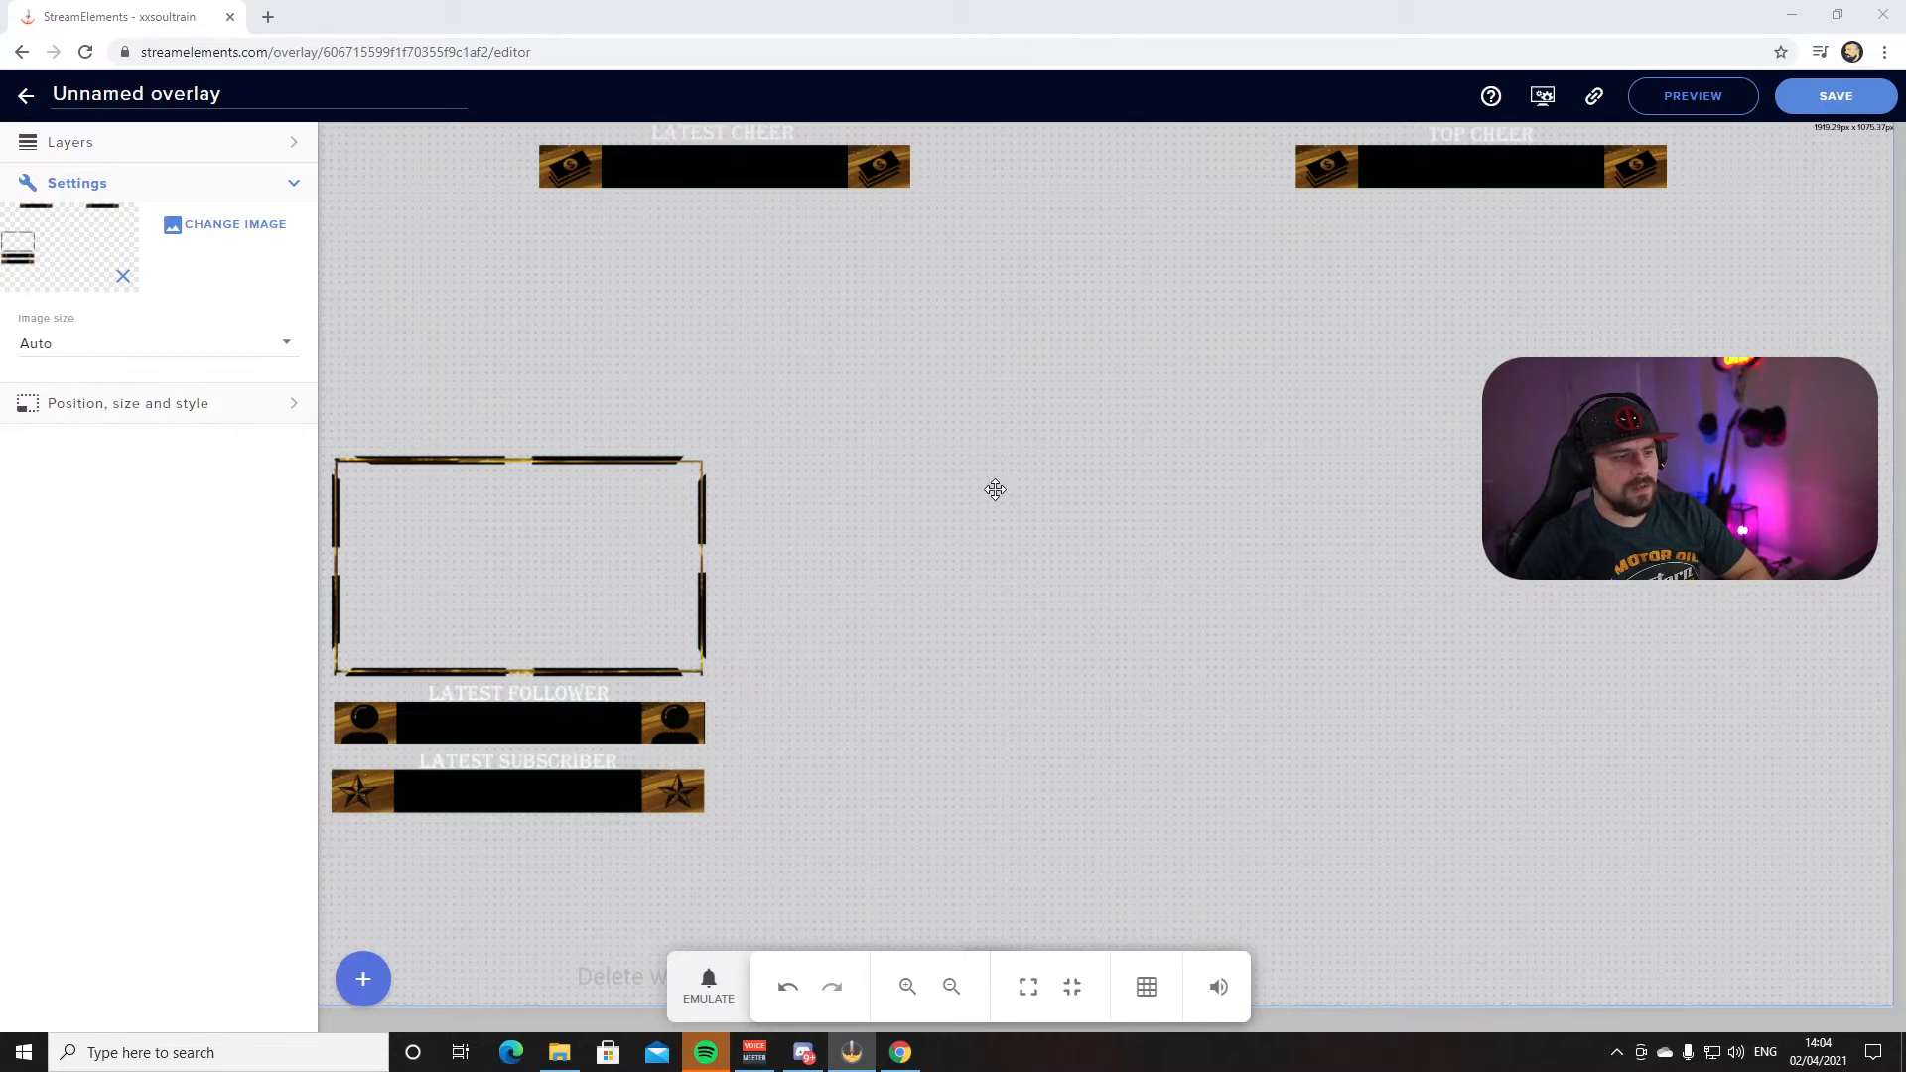
Add a Latest subscriber label and place it on the black bar under the LATEST SUBSCRIBER heading
left_click(365, 989)
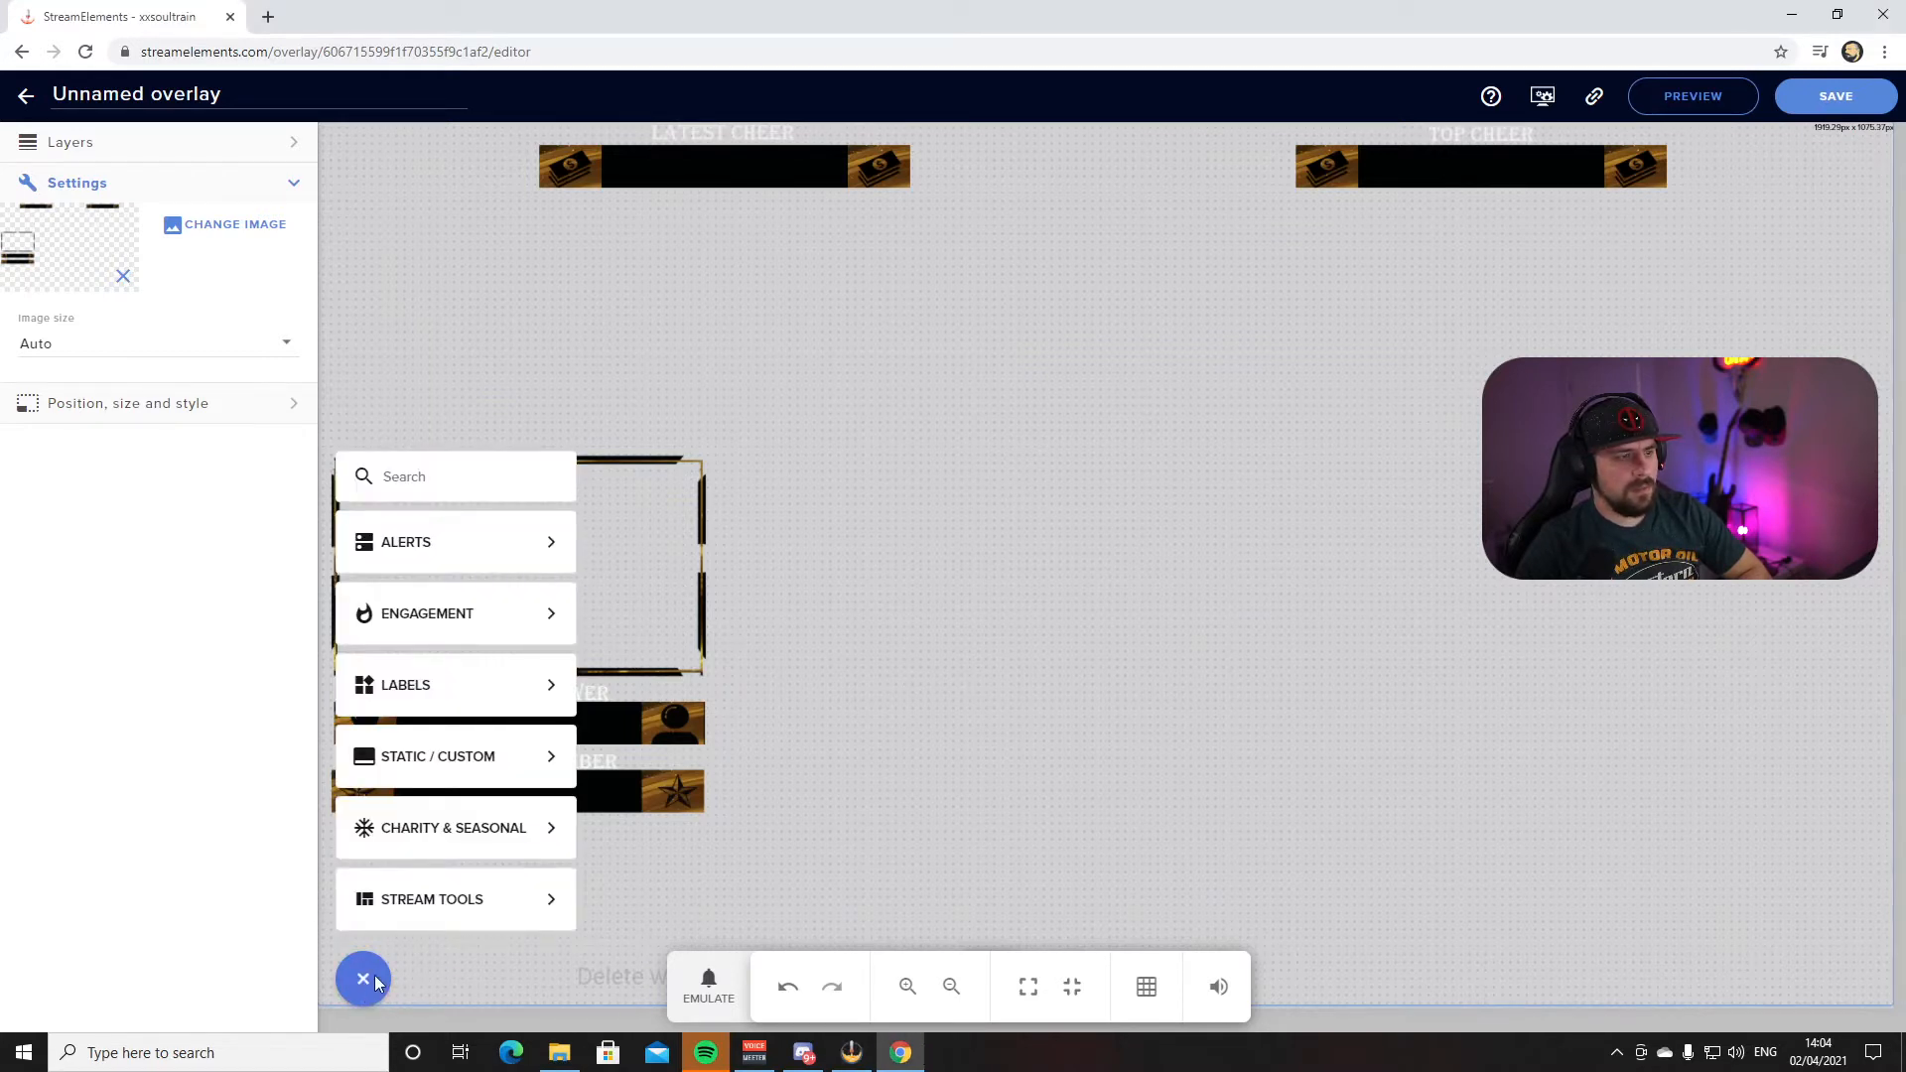
mouse_move(510, 682)
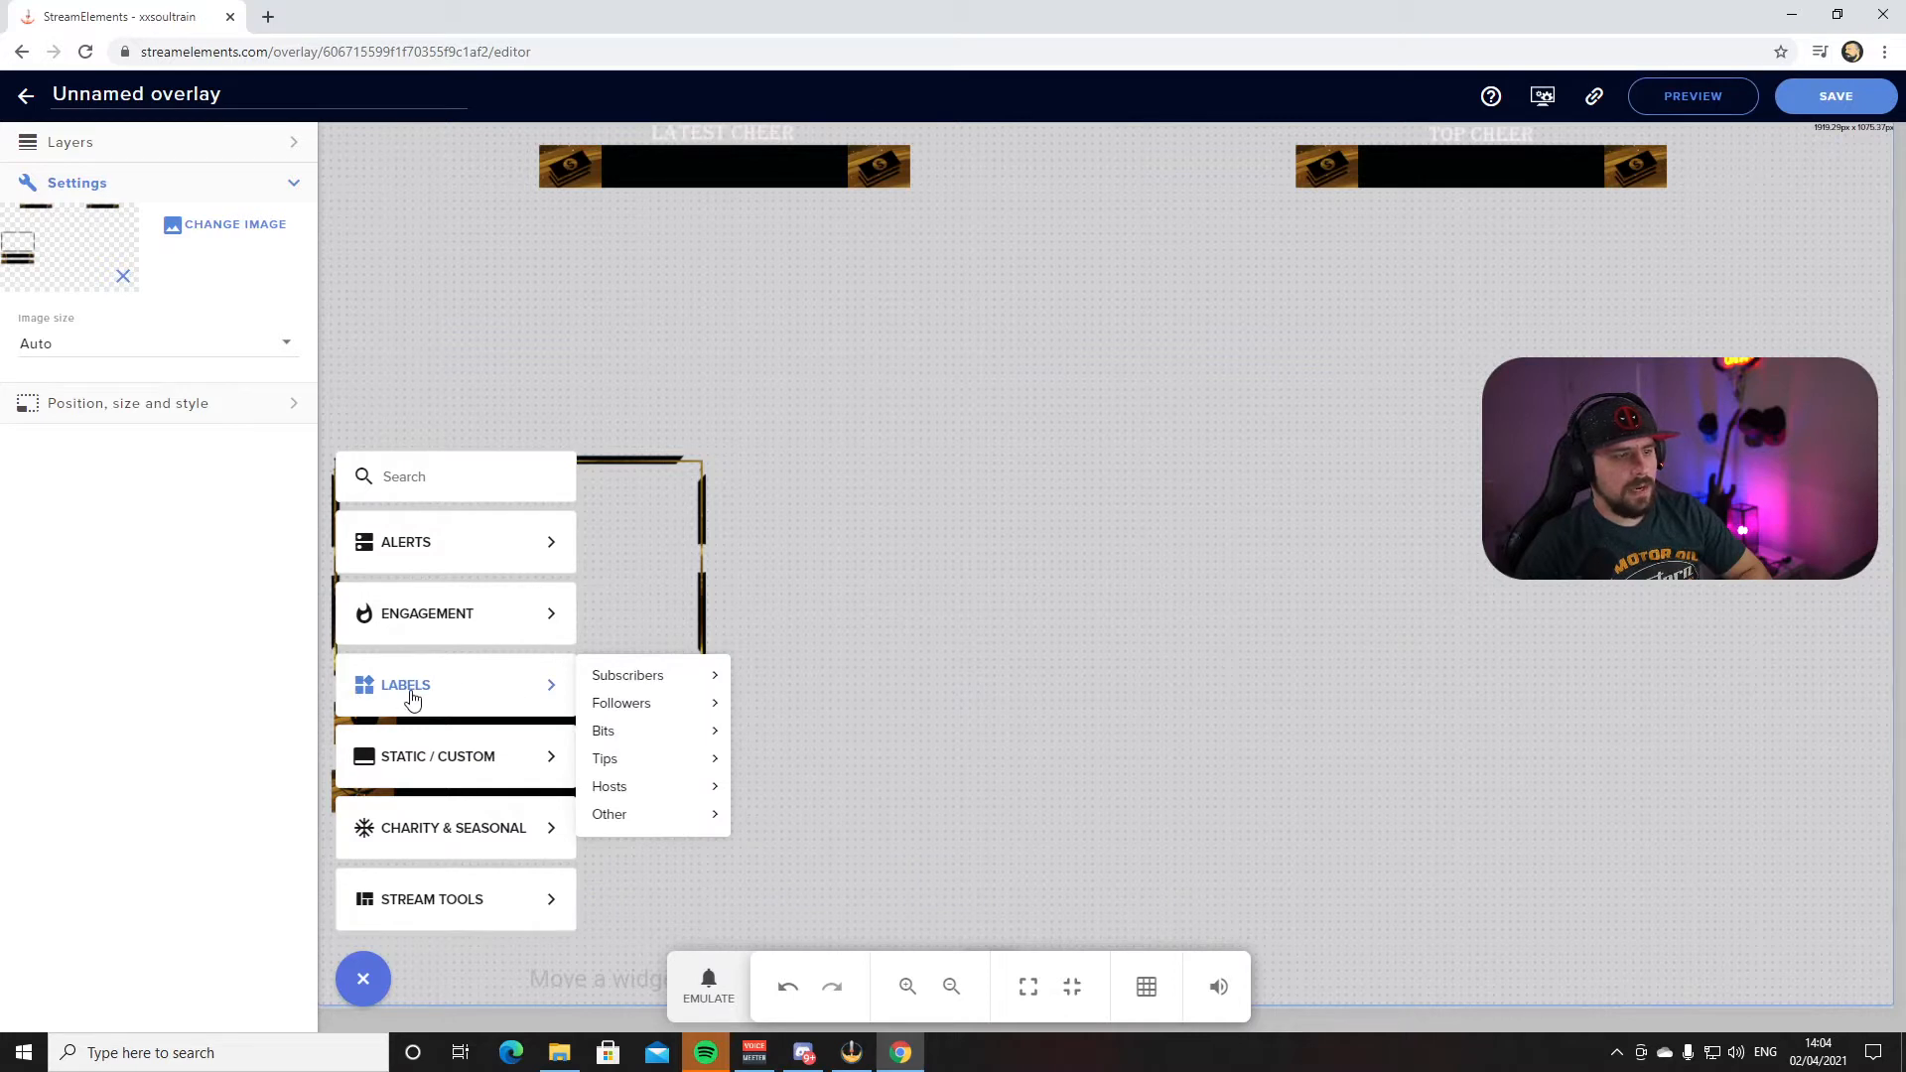
mouse_move(616, 684)
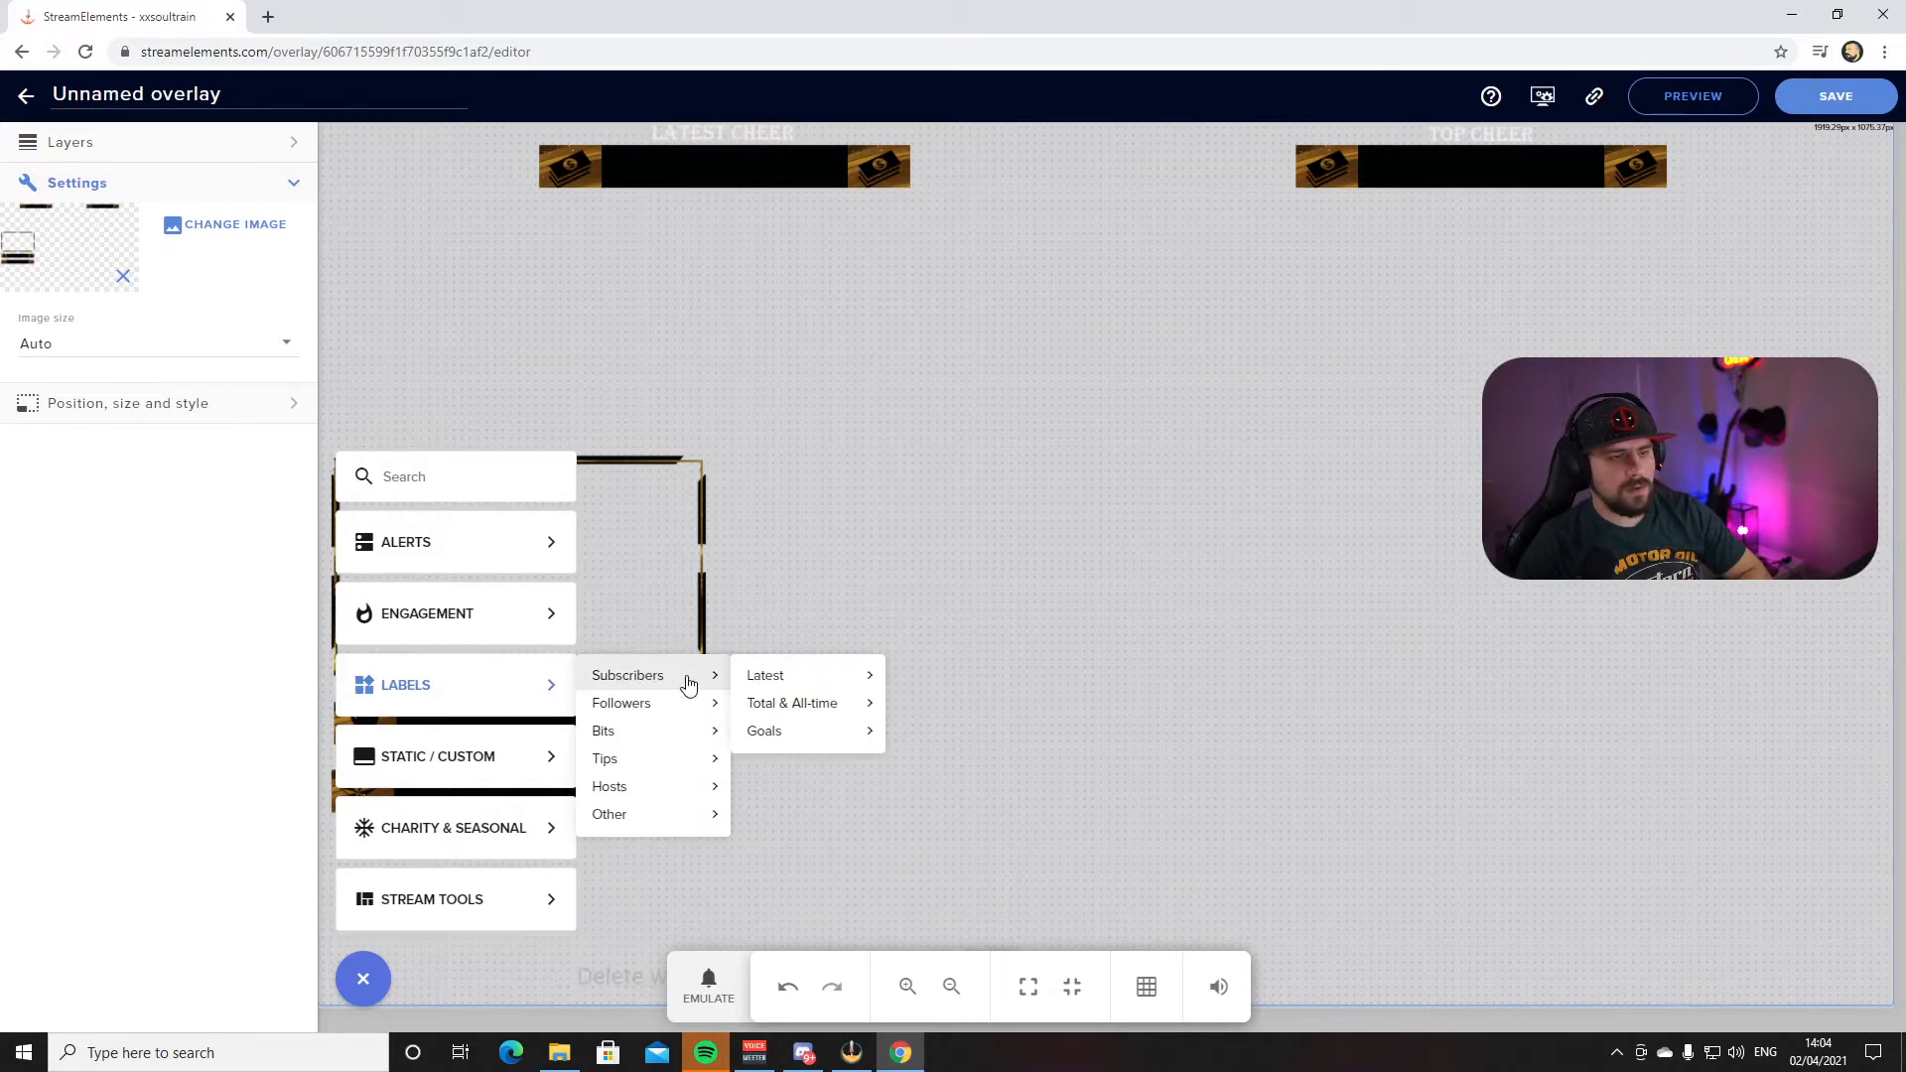
mouse_move(827, 705)
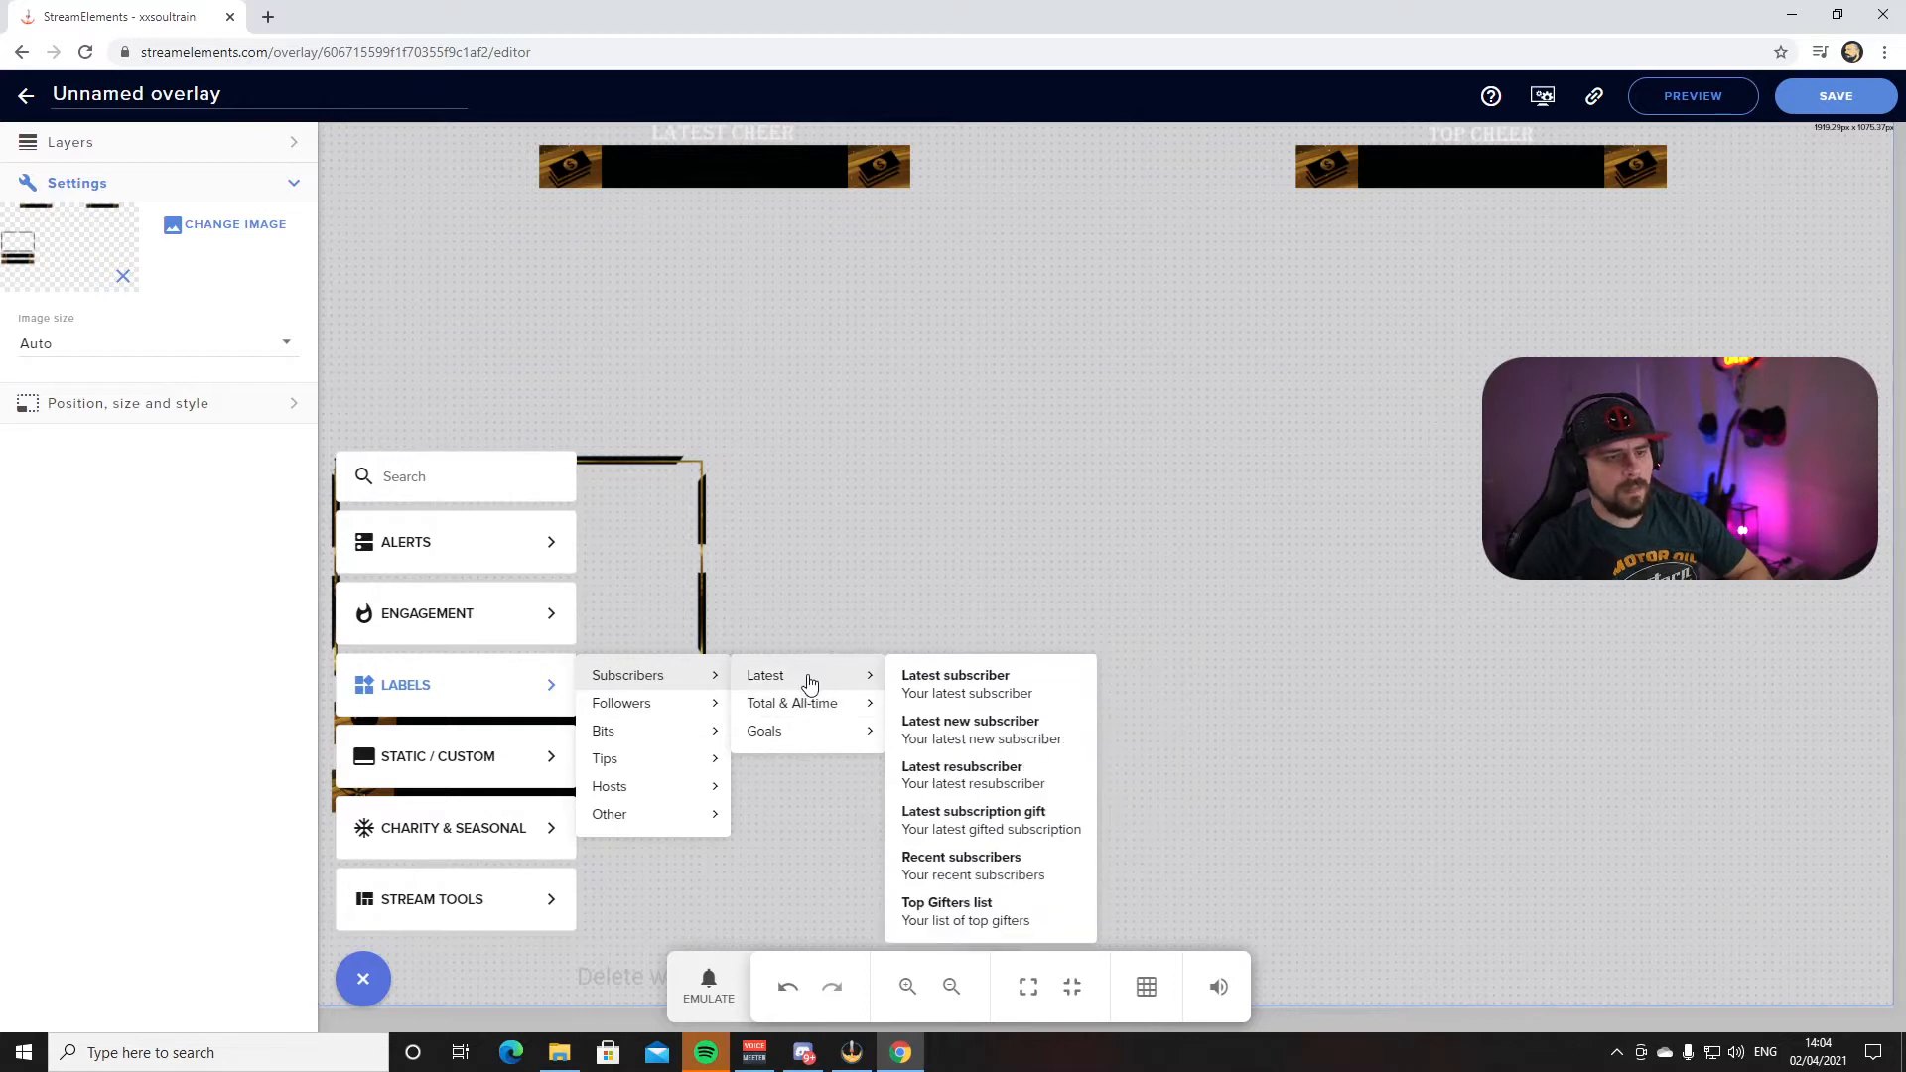
left_click(970, 685)
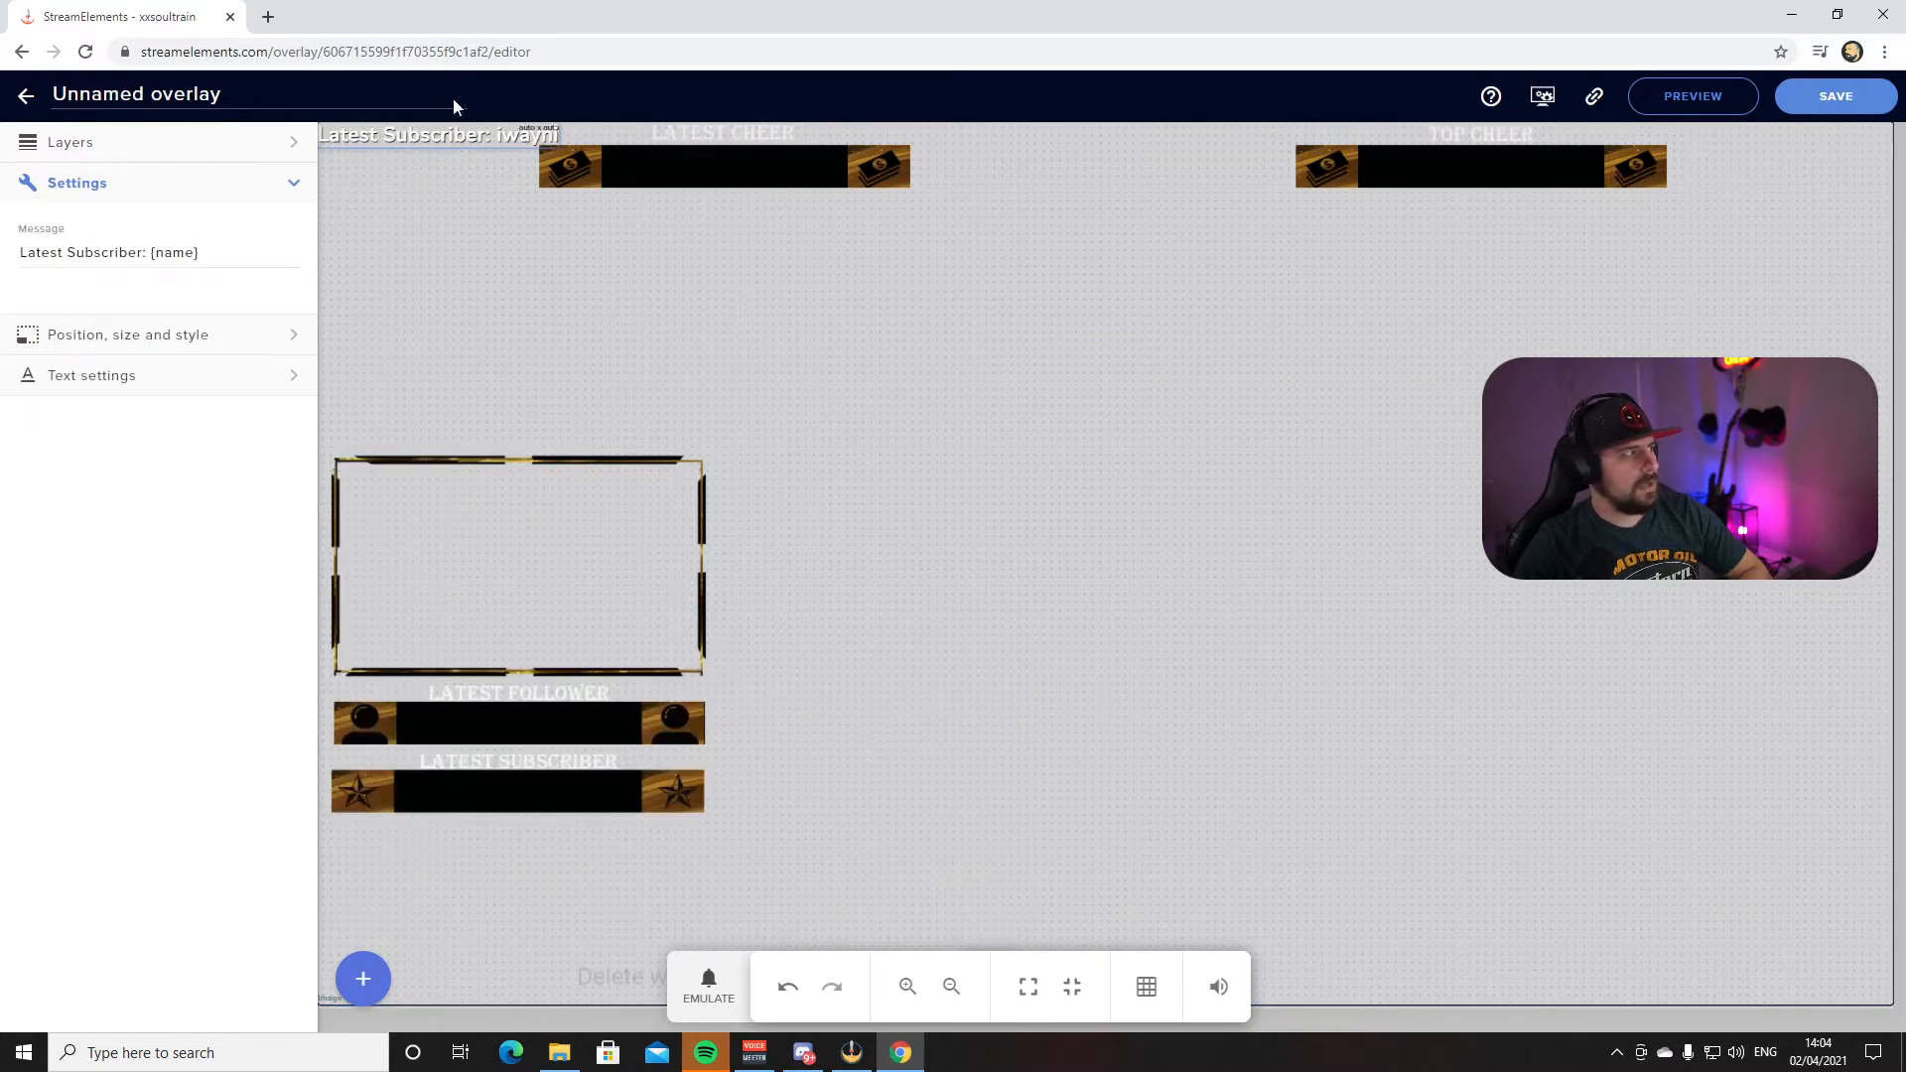
left_click_drag(461, 134, 537, 795)
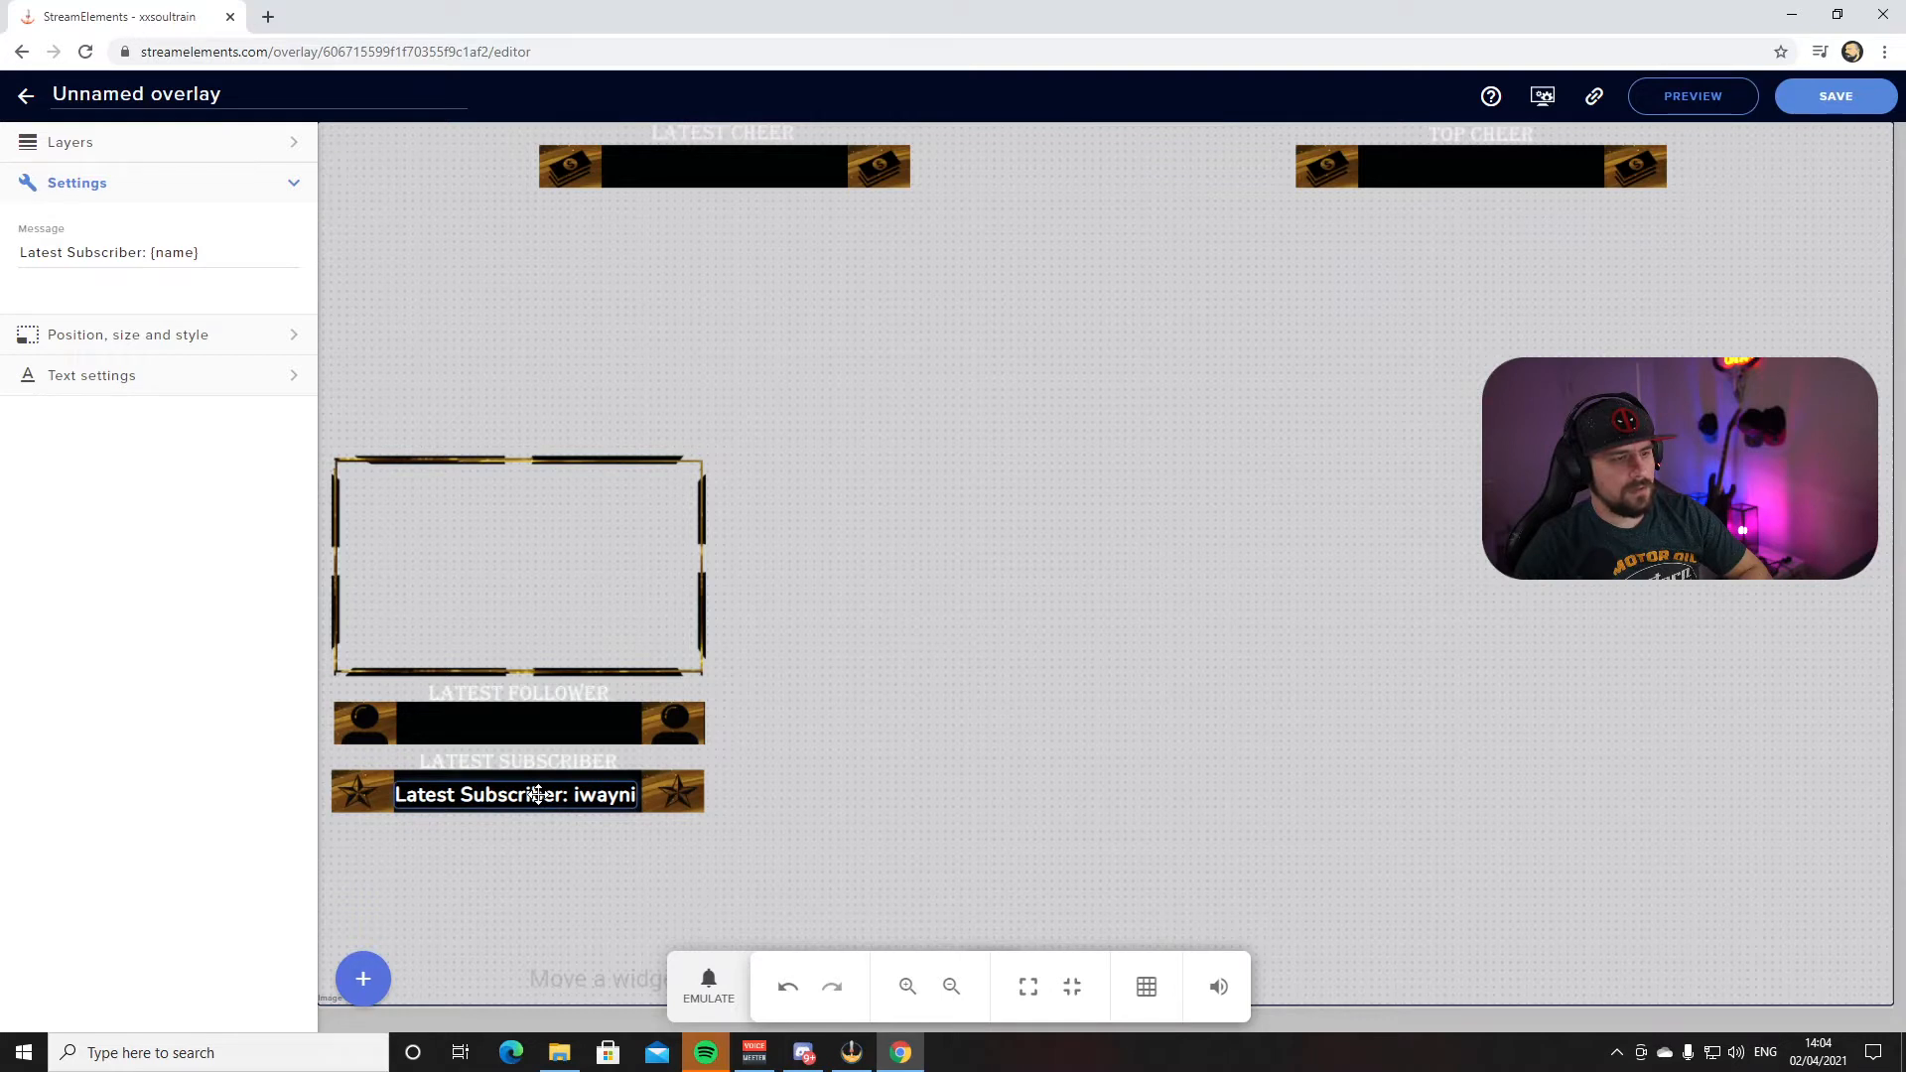
left_click_drag(540, 794, 537, 791)
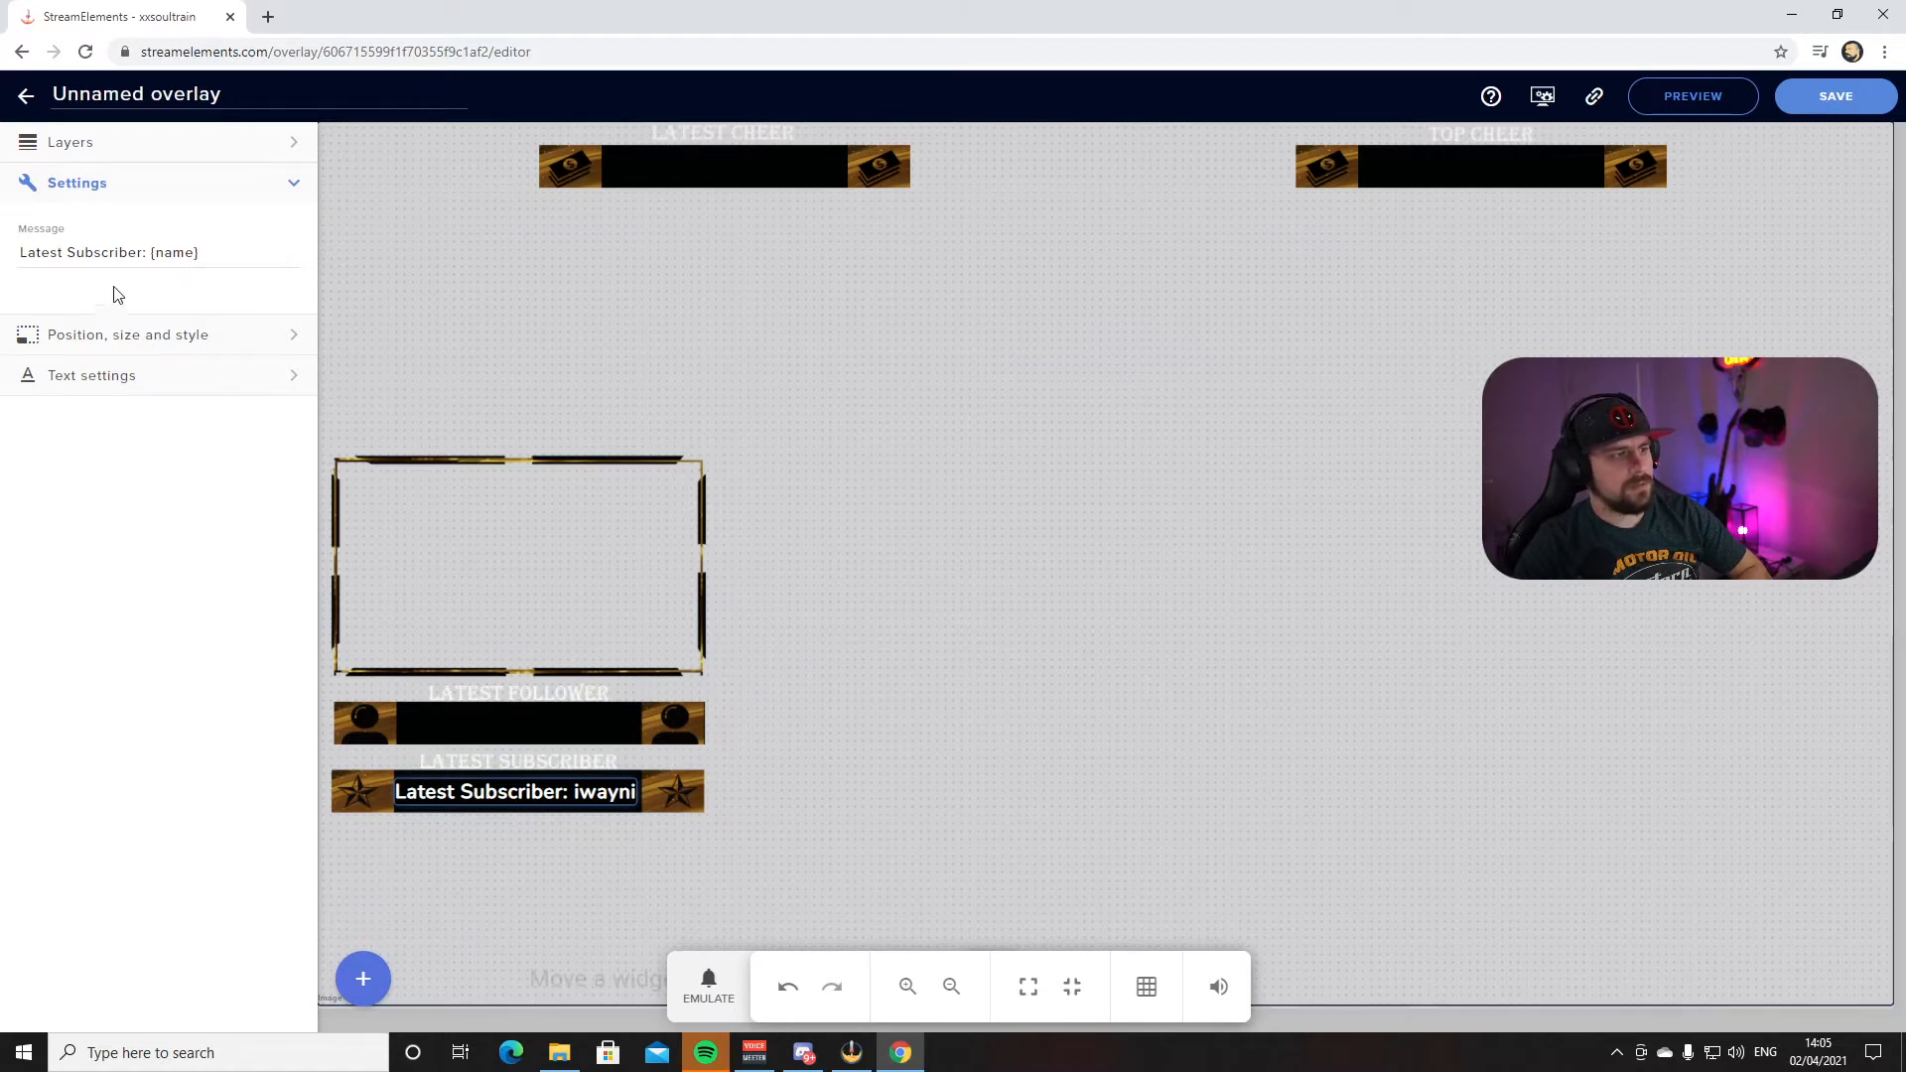
Reduce the subscriber label's message to {name} and shift the text slightly inward on its bar
left_click(149, 254)
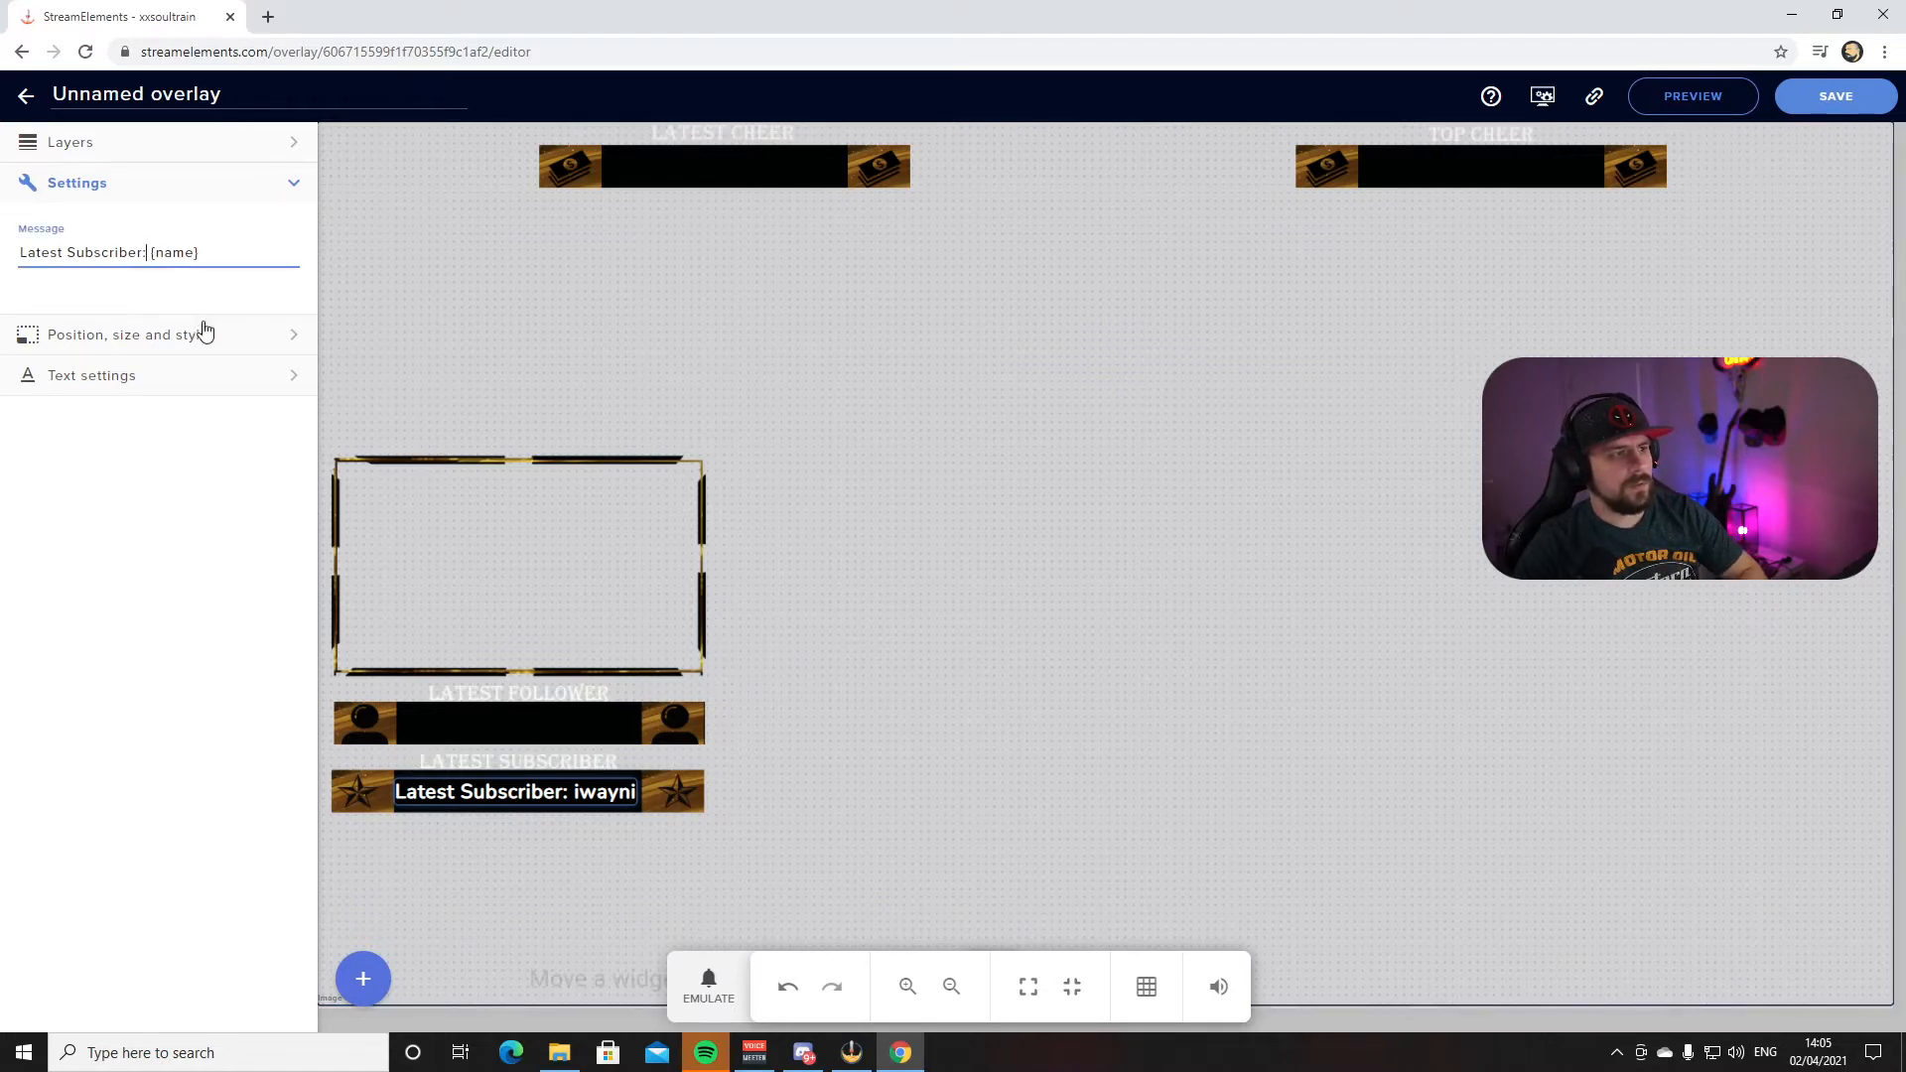
key("BackSpace")
key("BackSpace")
key("BackSpace")
key("BackSpace")
key("BackSpace")
key("BackSpace")
key("BackSpace")
key("BackSpace")
key("BackSpace")
key("BackSpace")
key("BackSpace")
key("BackSpace")
key("BackSpace")
key("BackSpace")
key("BackSpace")
key("BackSpace")
key("BackSpace")
key("BackSpace")
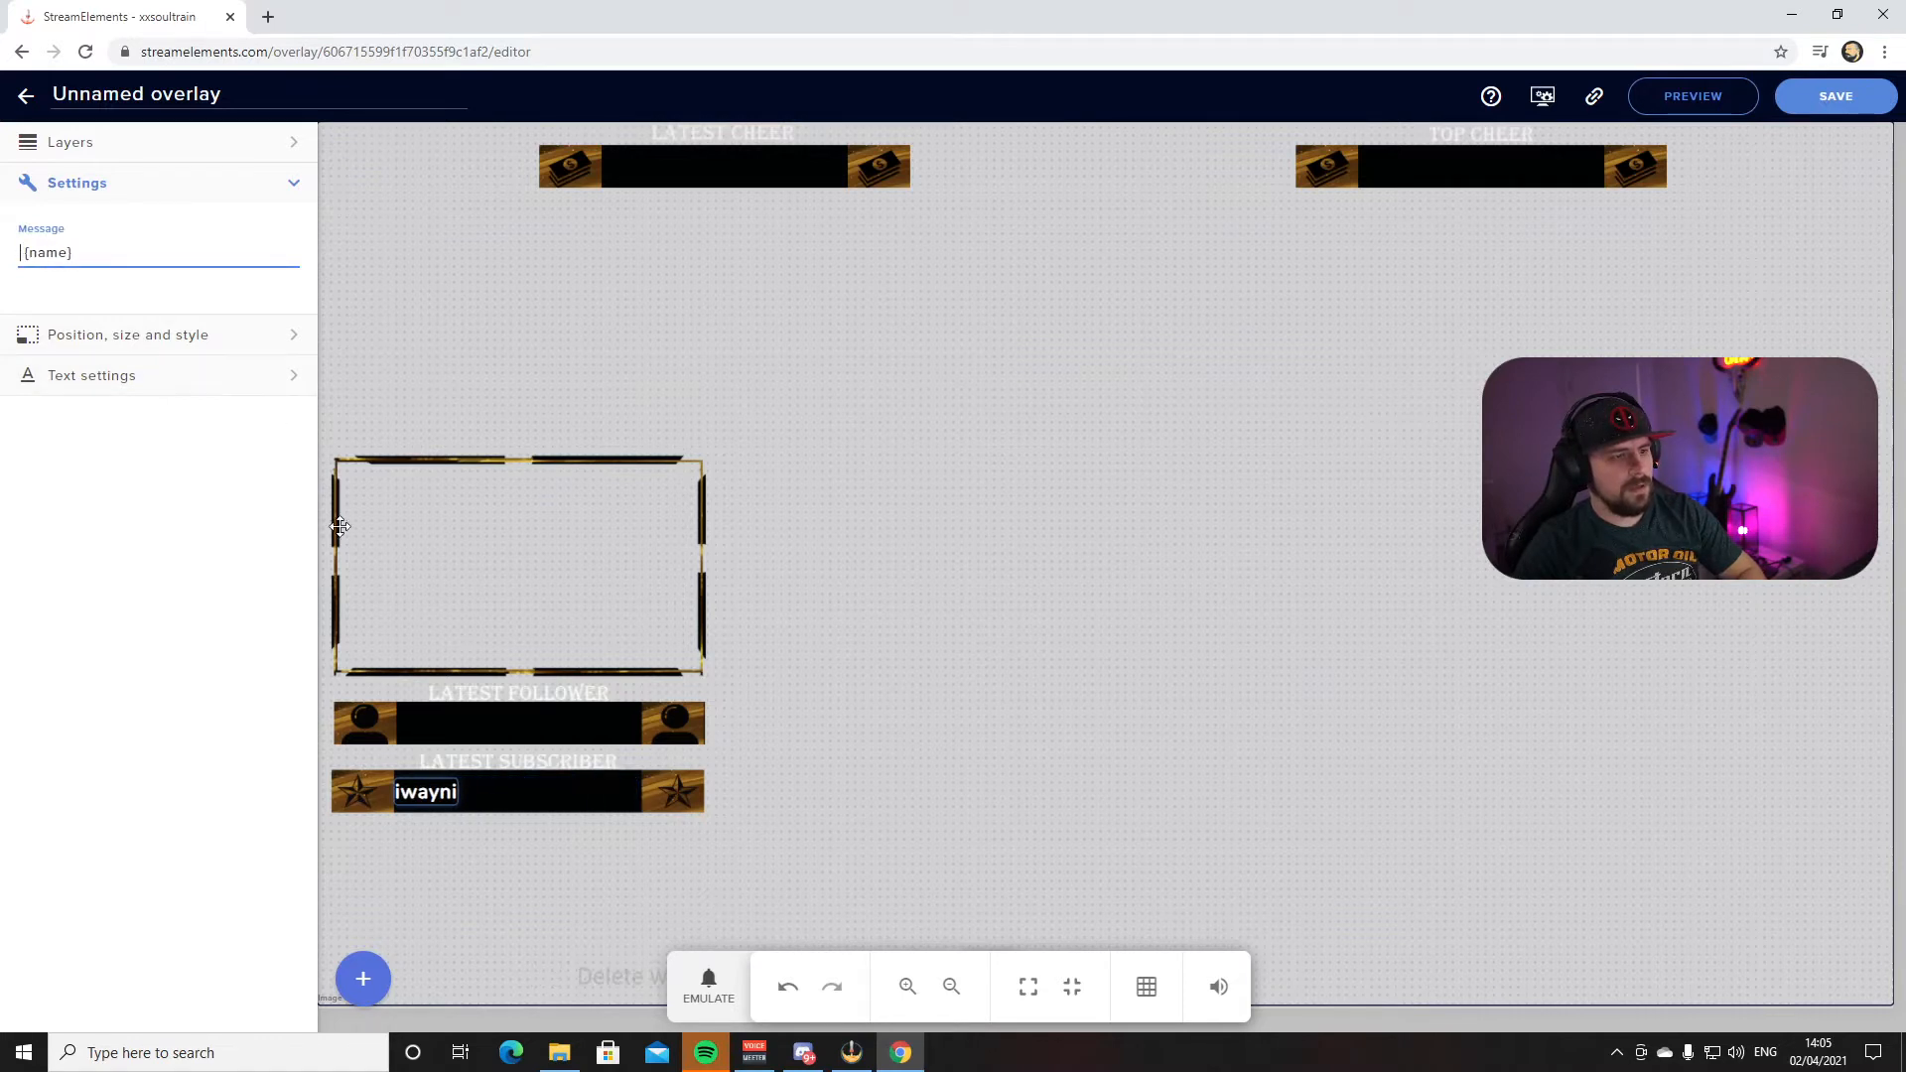
left_click(435, 790)
mouse_move(435, 789)
left_mouse_down()
mouse_move(475, 793)
mouse_move(438, 789)
left_mouse_up()
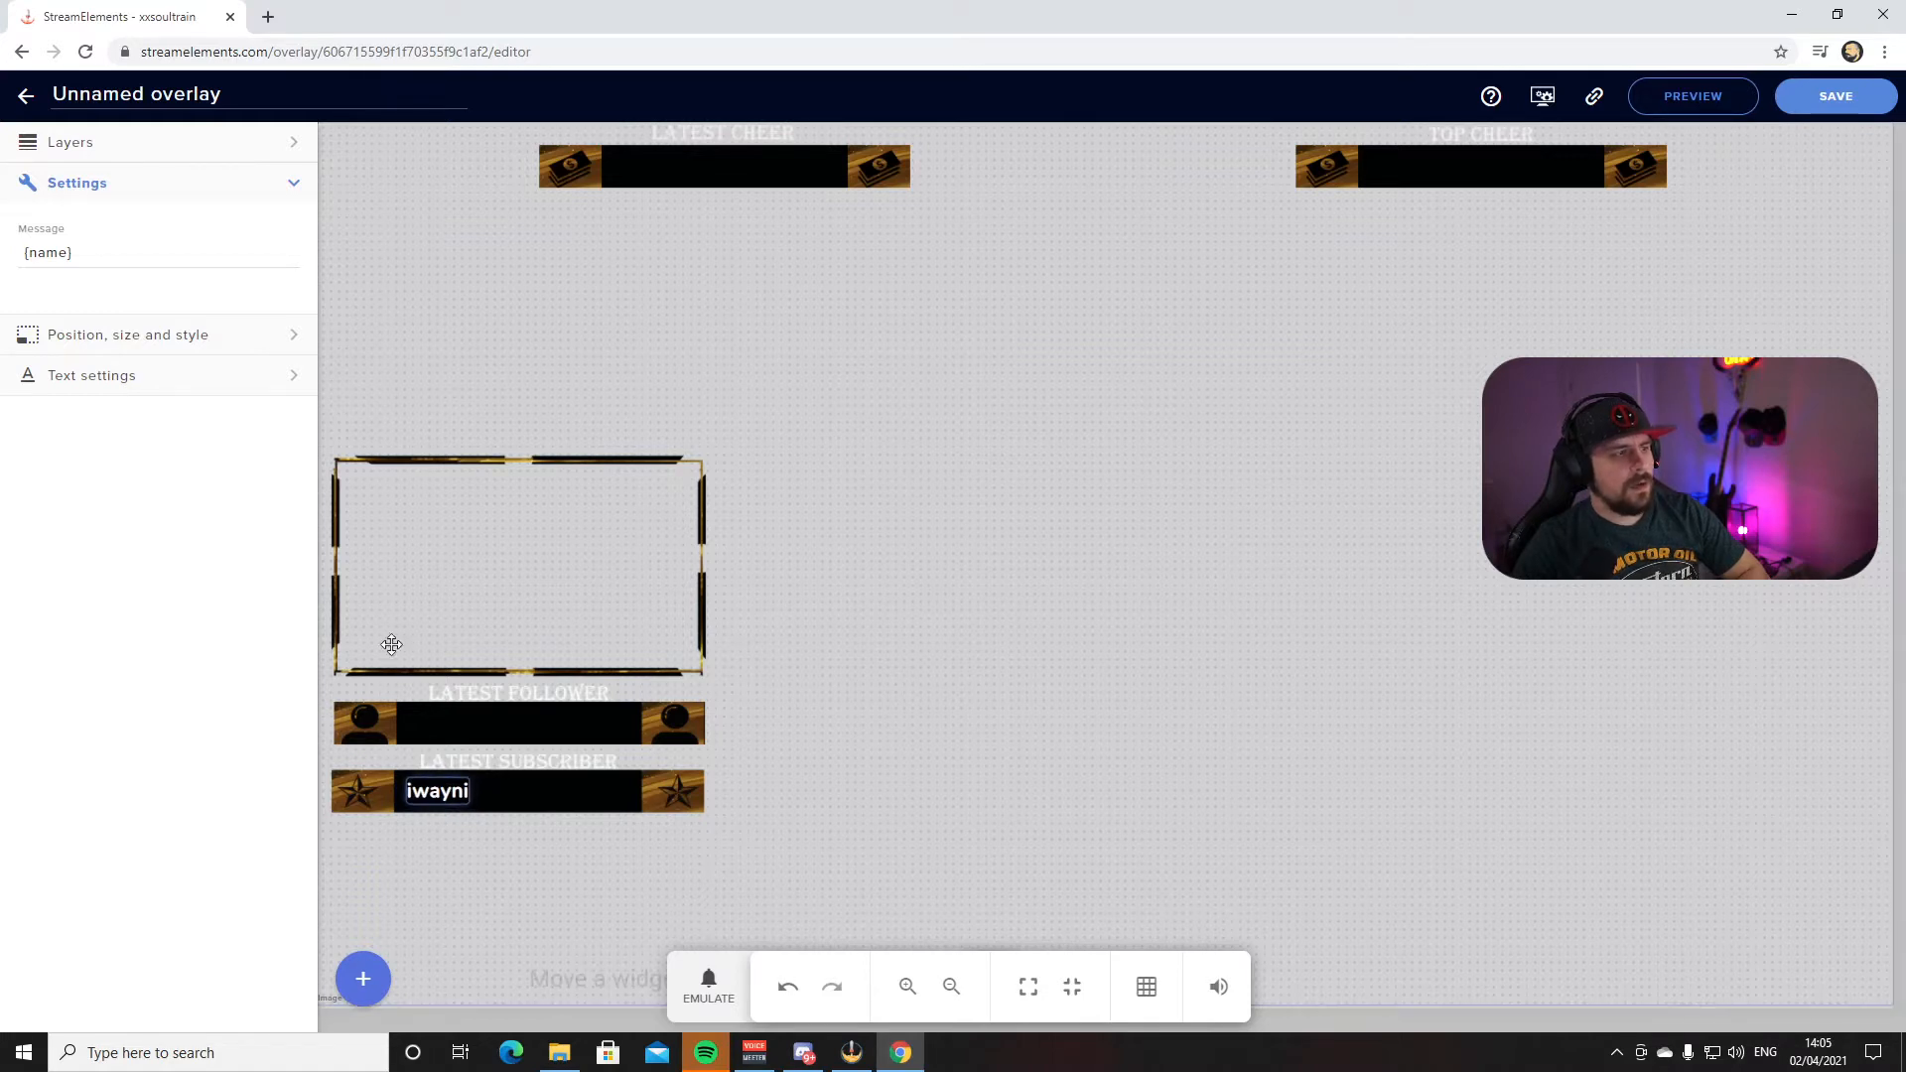
Set the subscriber label's text colour to red, rgb(214, 14, 14)
left_click(272, 389)
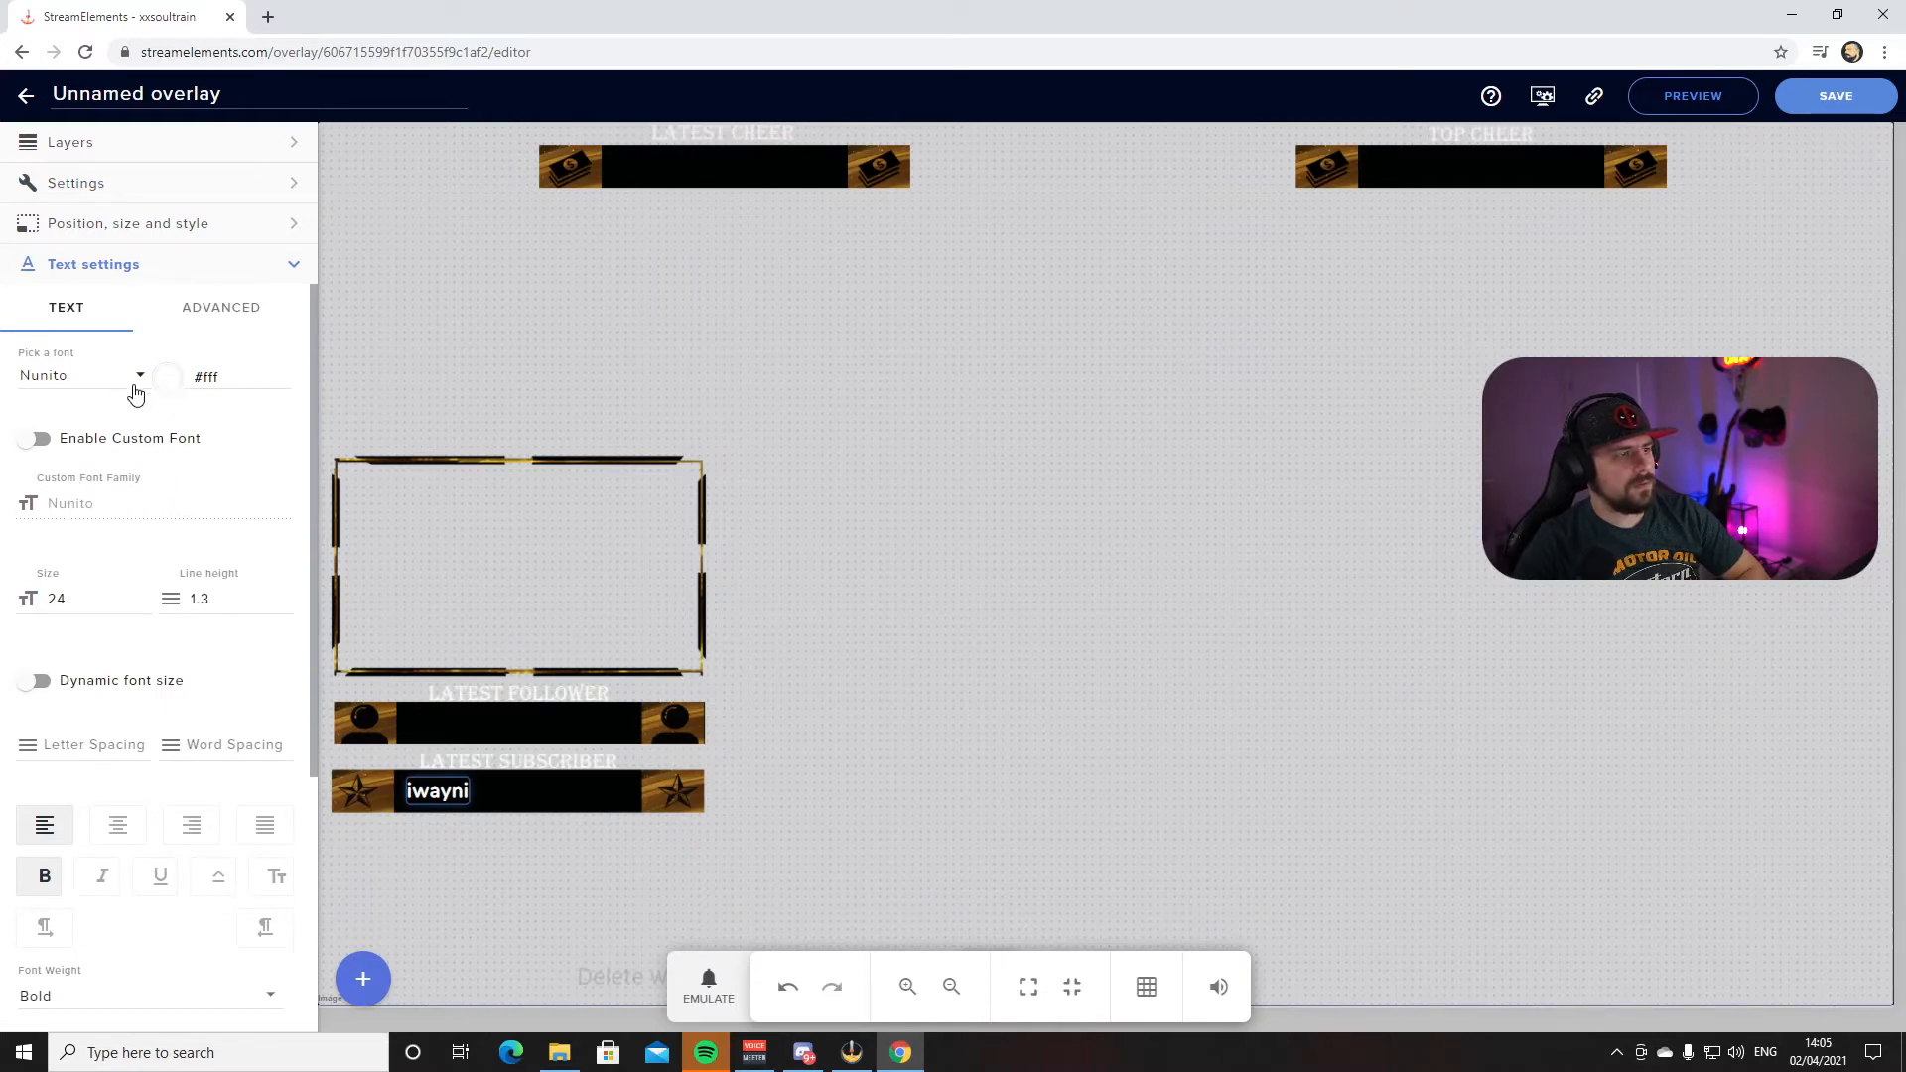
left_click(169, 380)
left_click(243, 416)
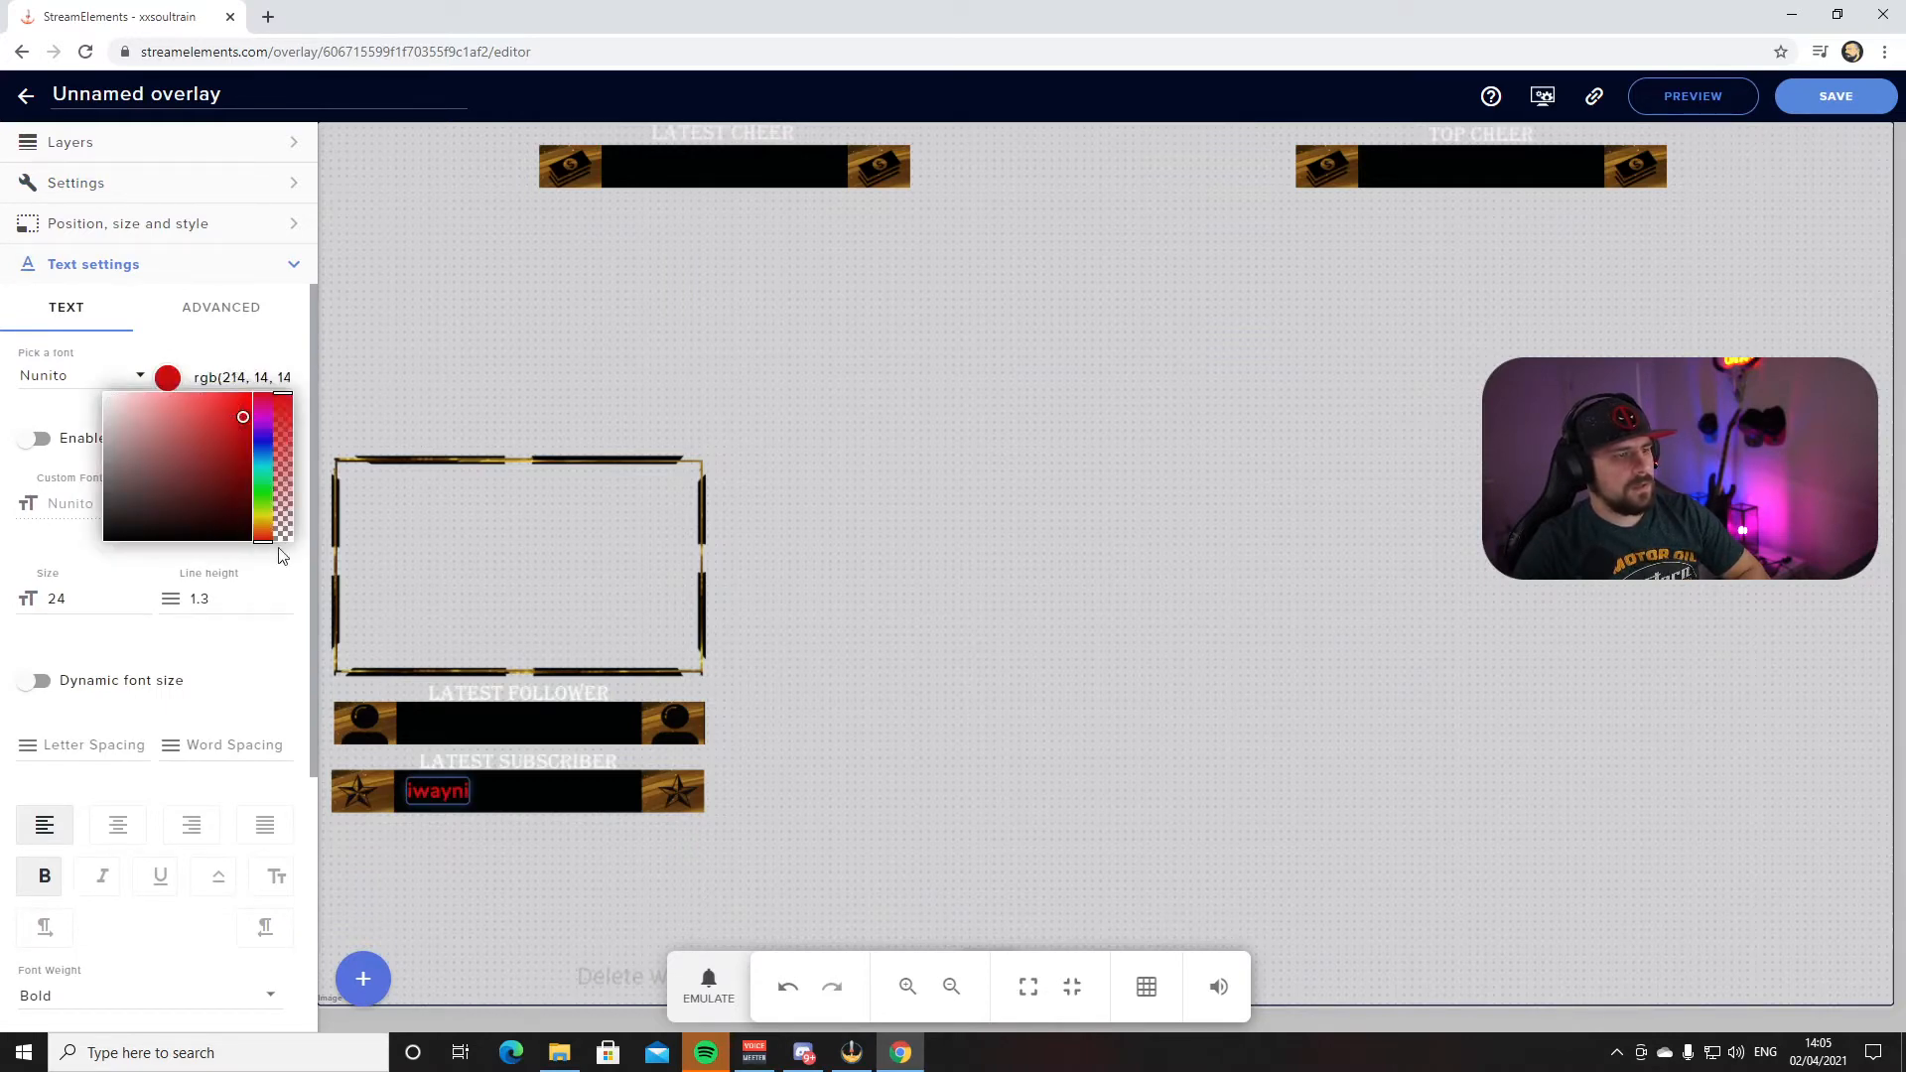
left_click(278, 652)
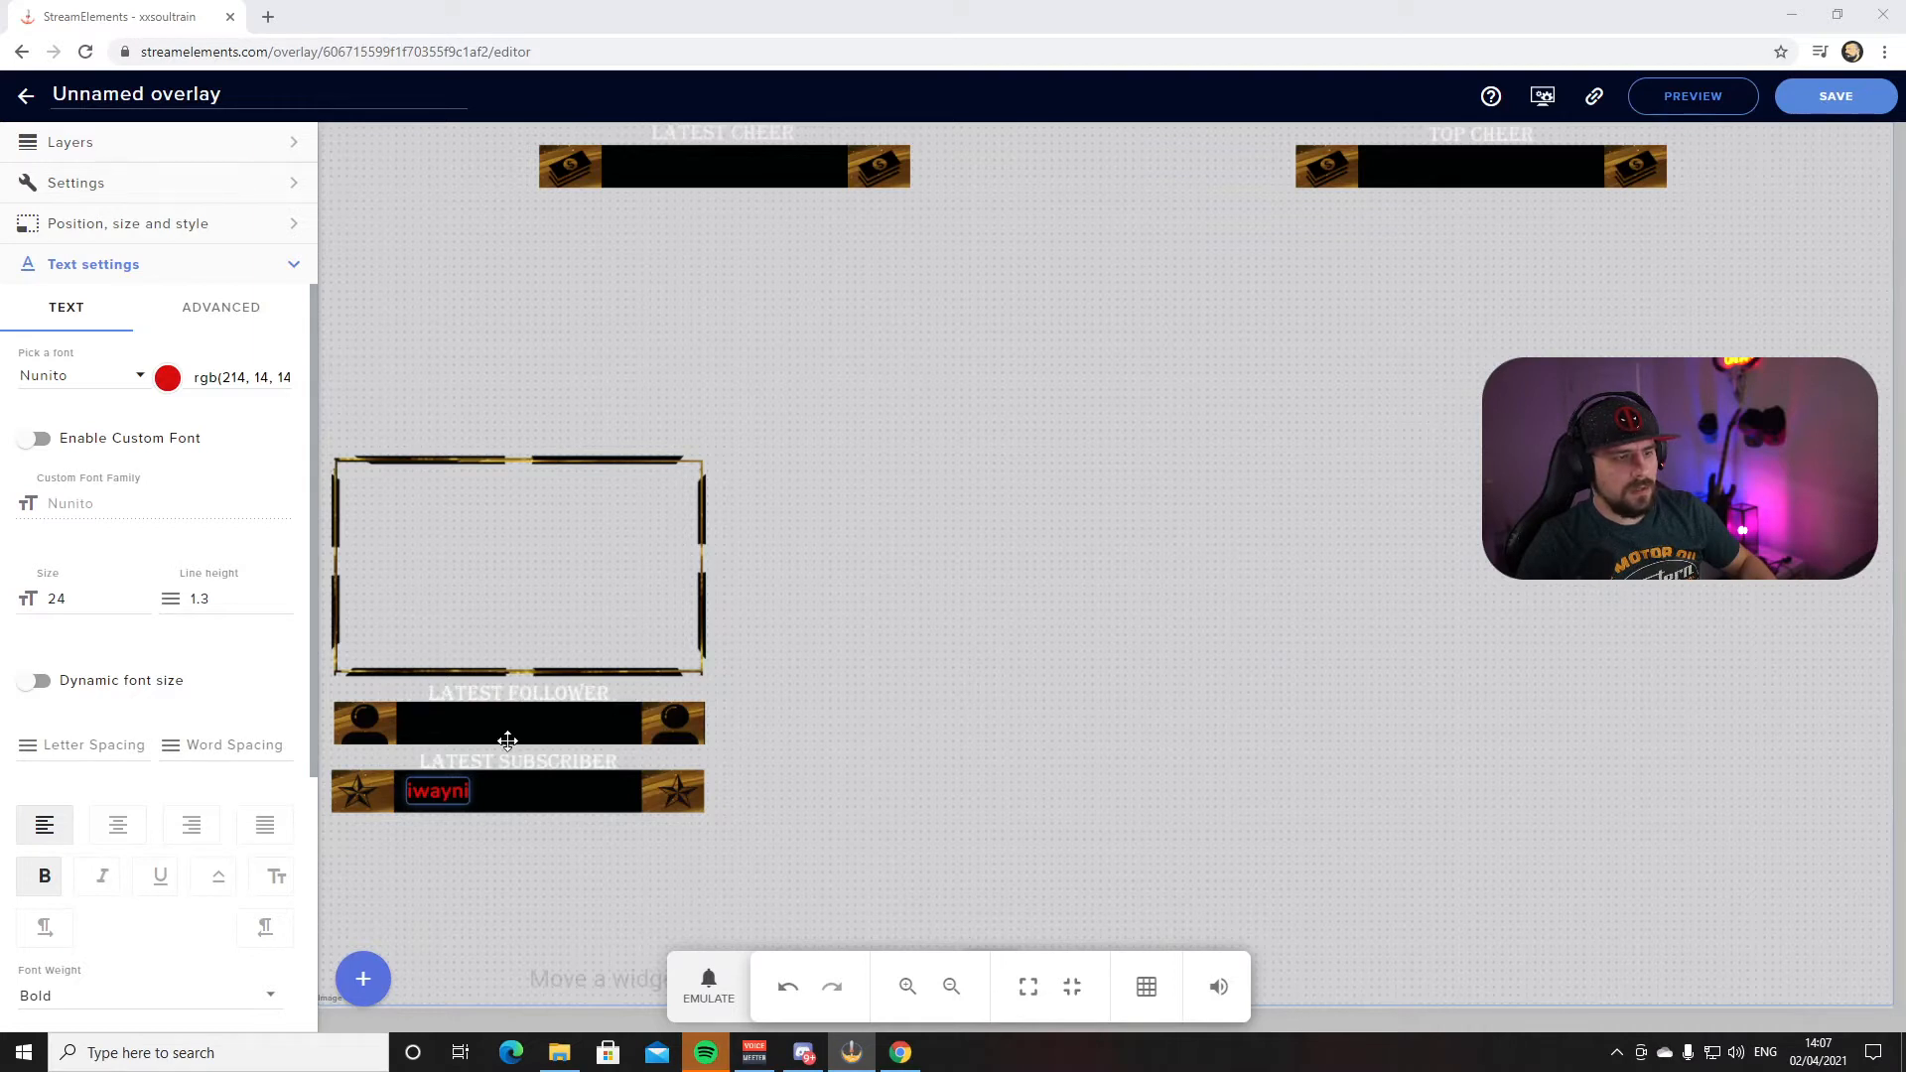
Add a latest follower label and place it on the black bar under the LATEST FOLLOWER heading
left_click(364, 980)
mouse_move(462, 688)
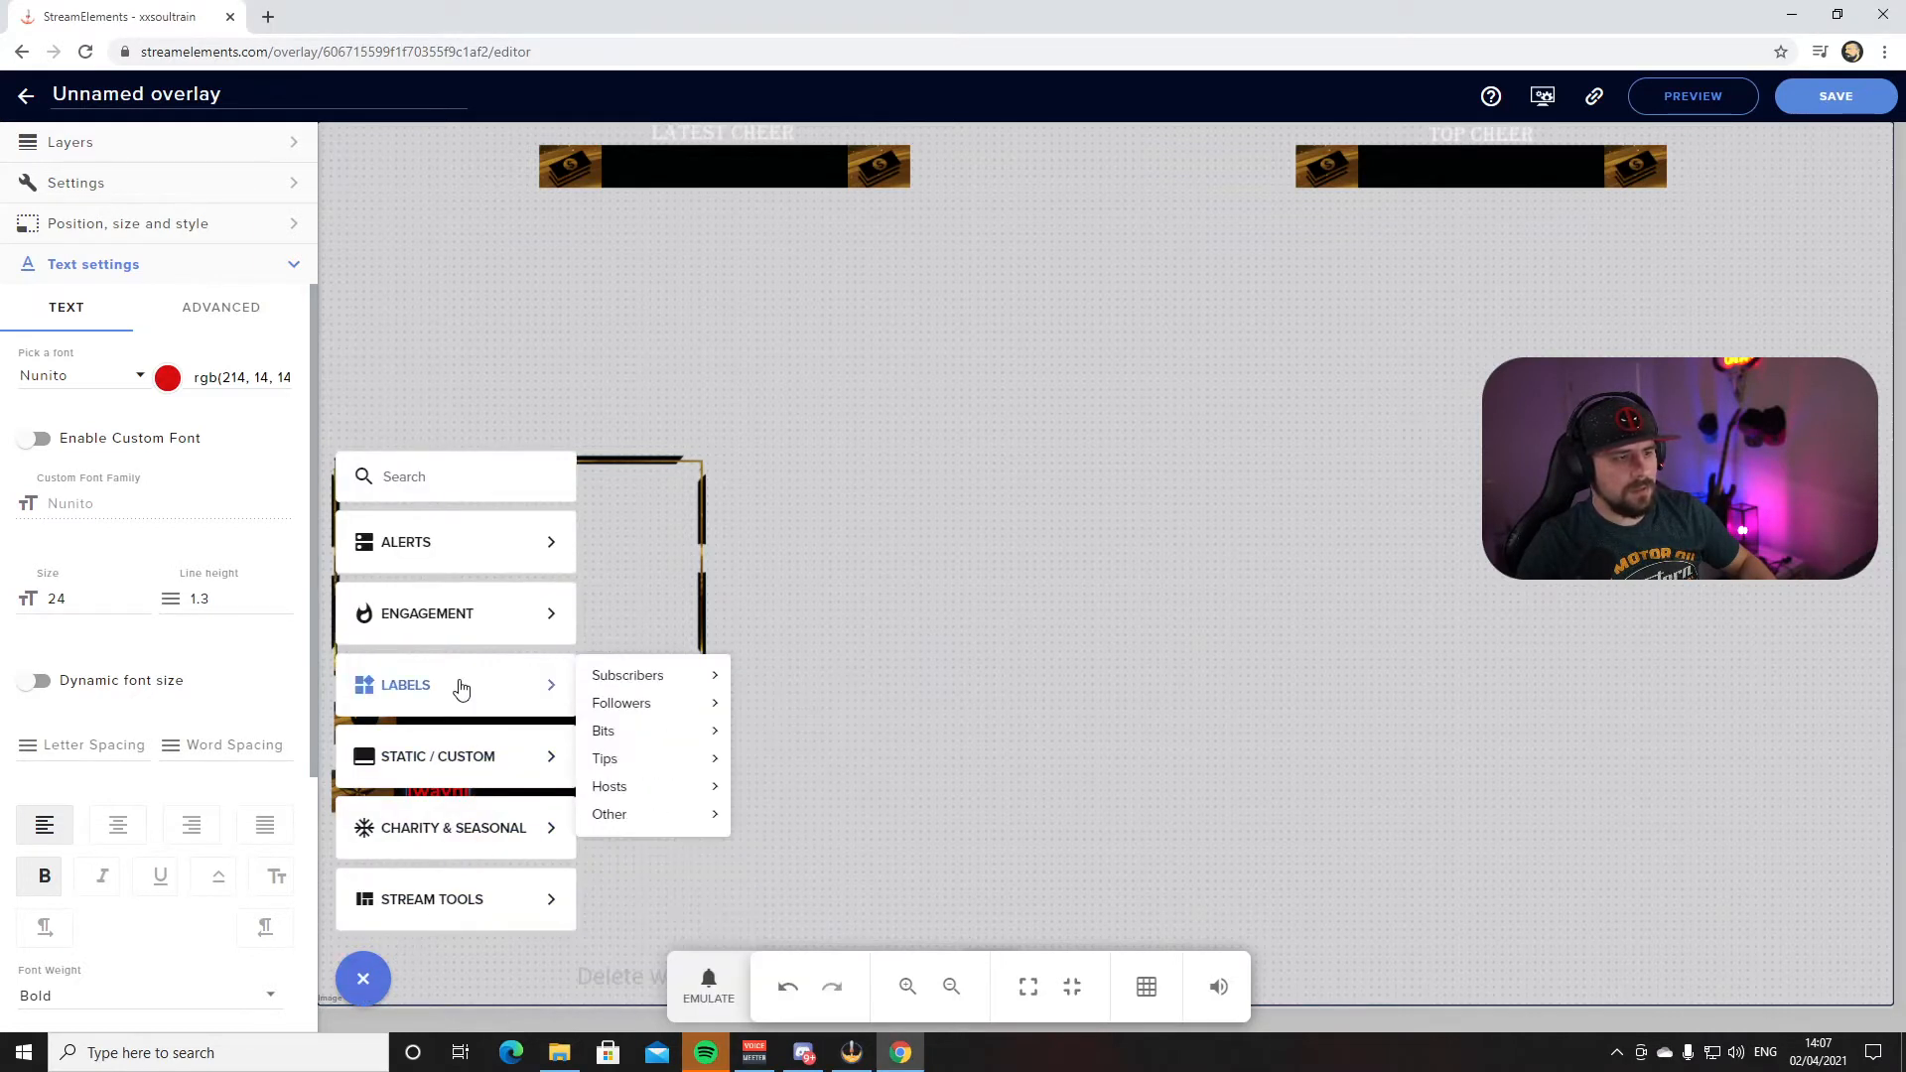
mouse_move(648, 703)
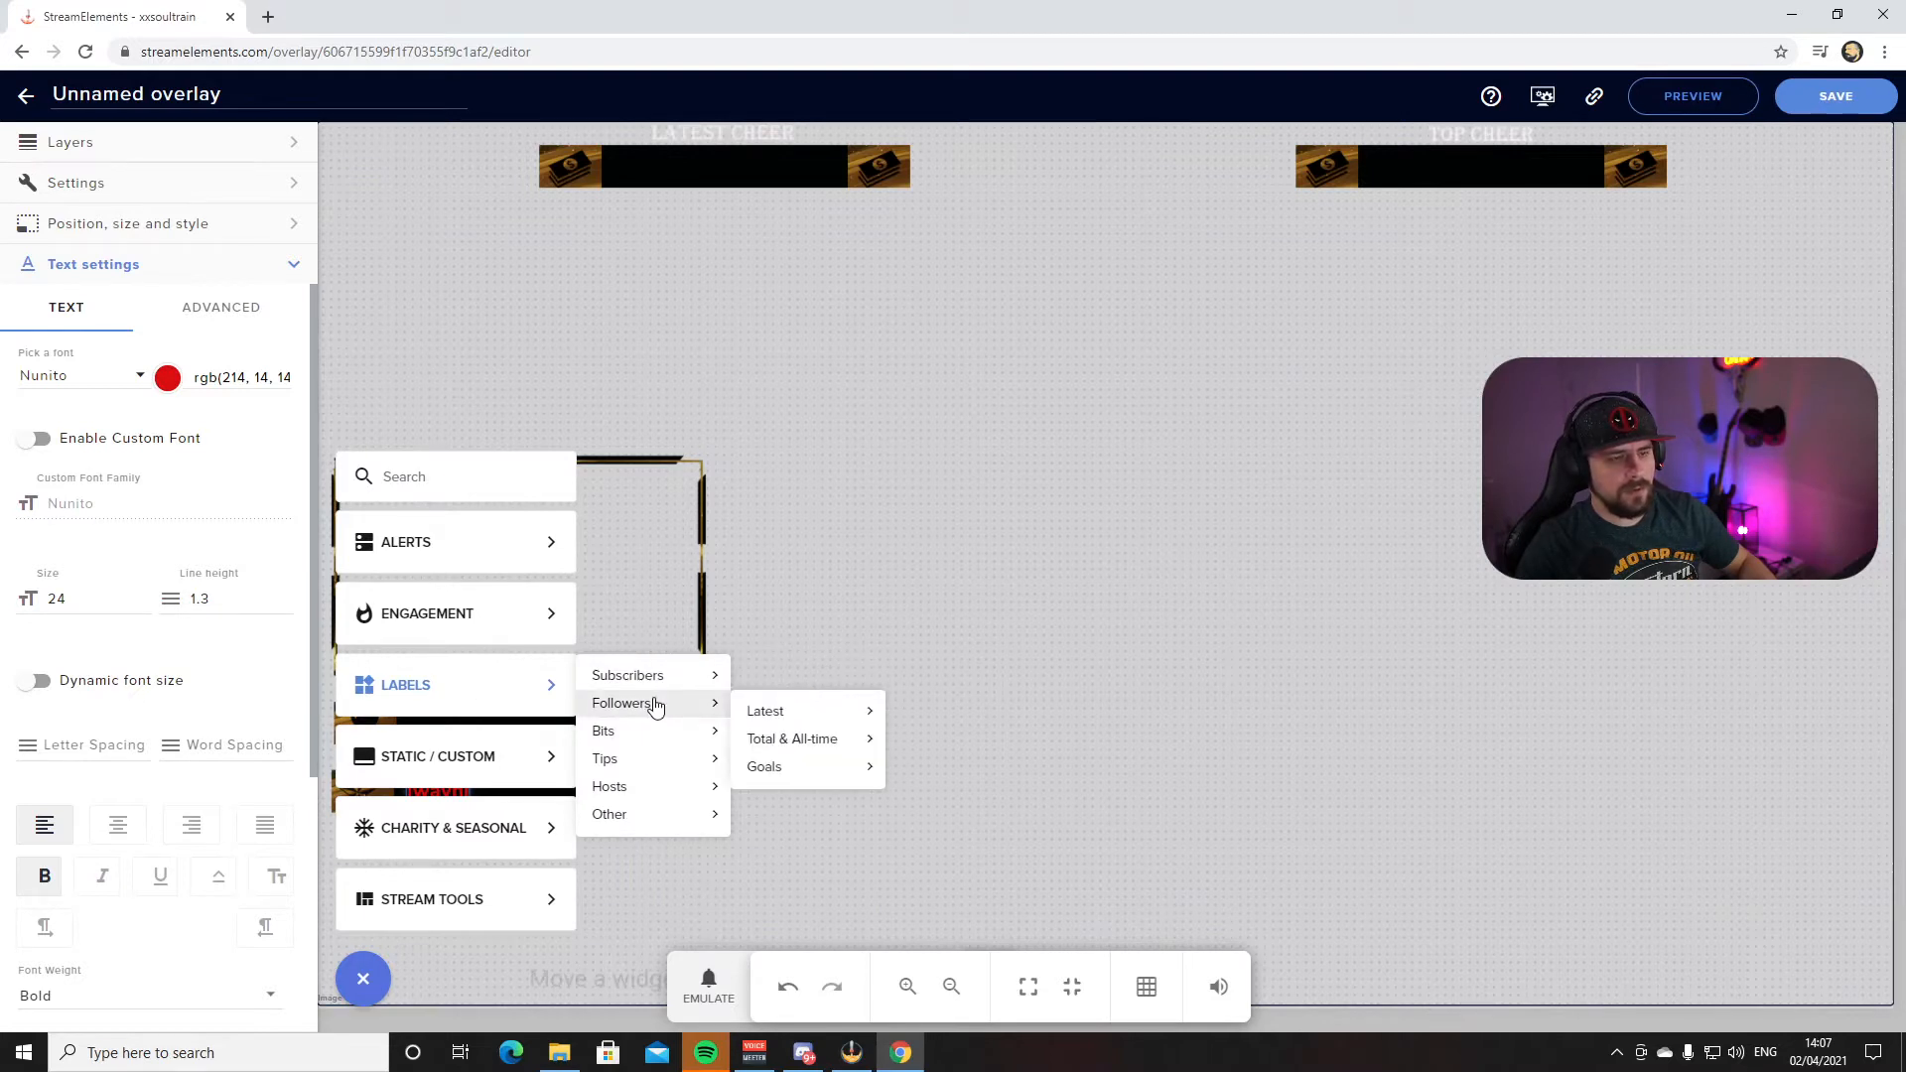
mouse_move(785, 715)
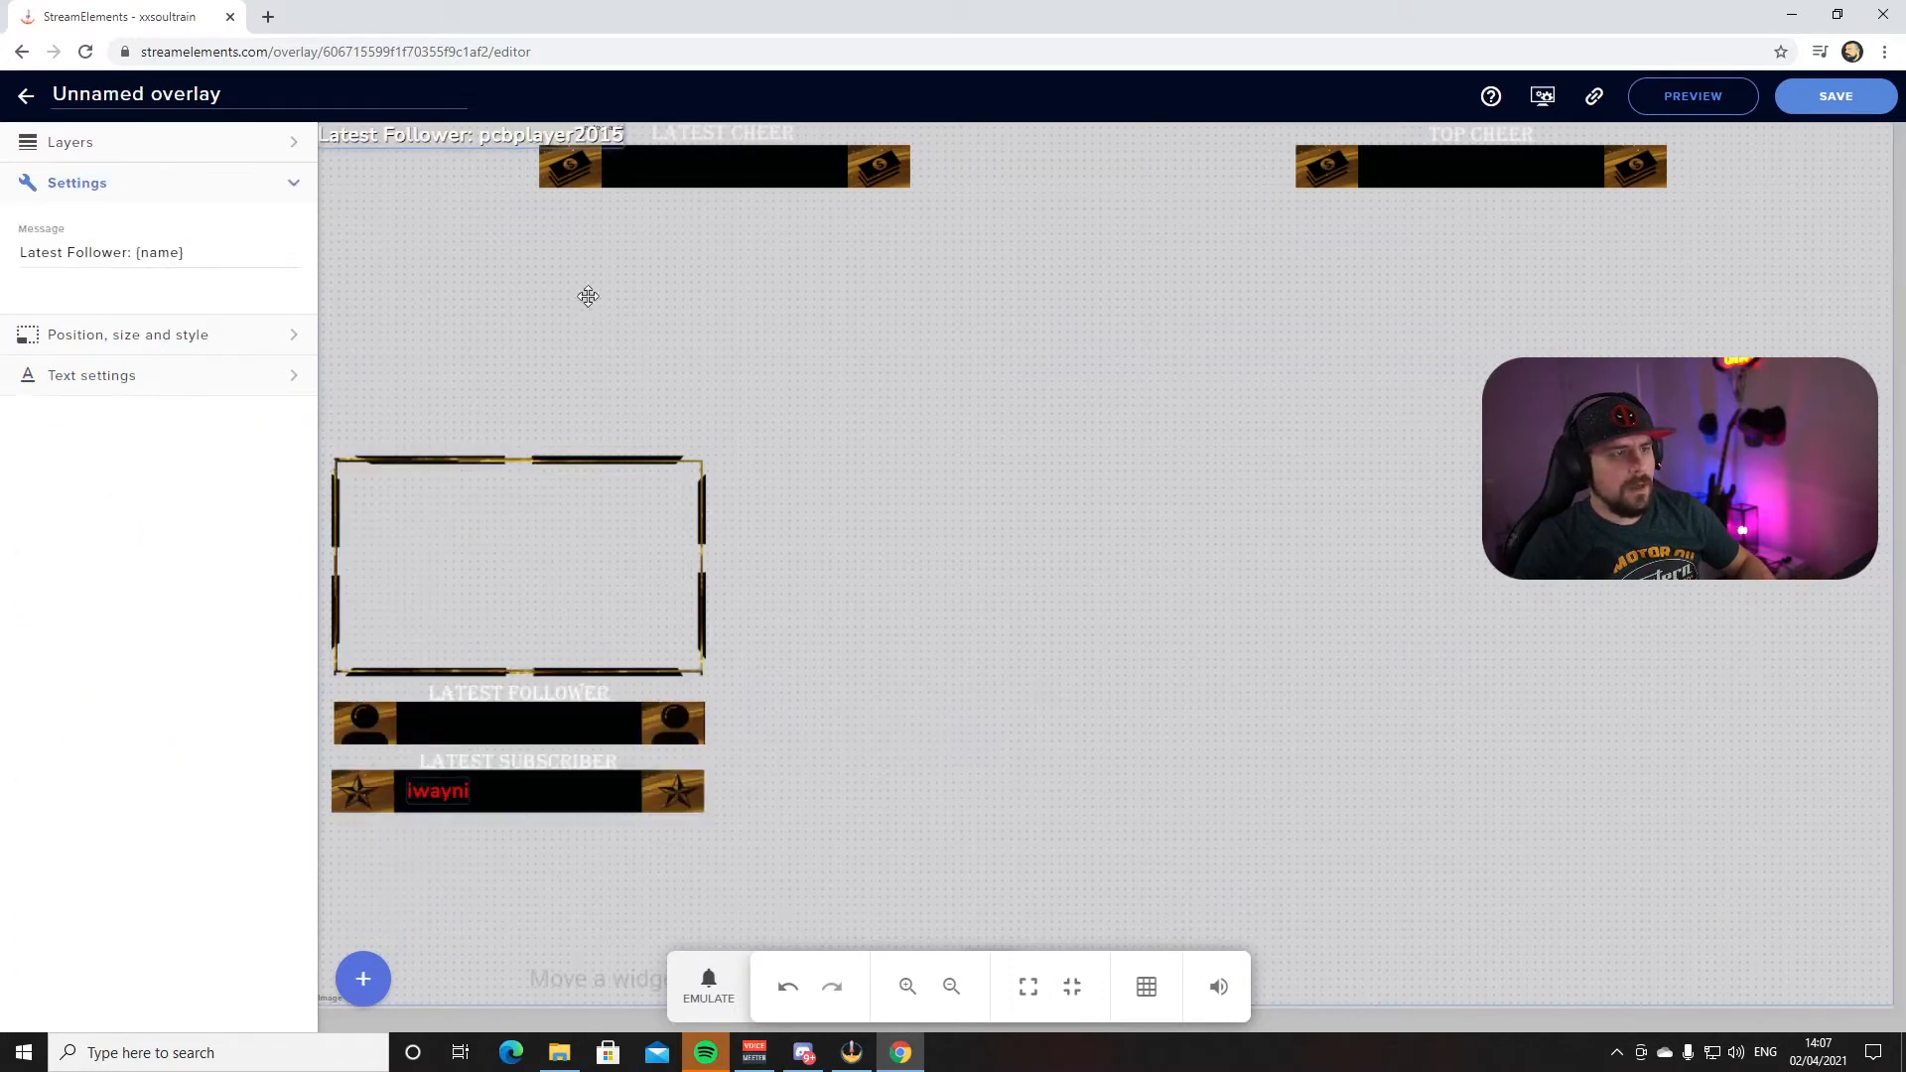
left_click_drag(437, 135, 520, 726)
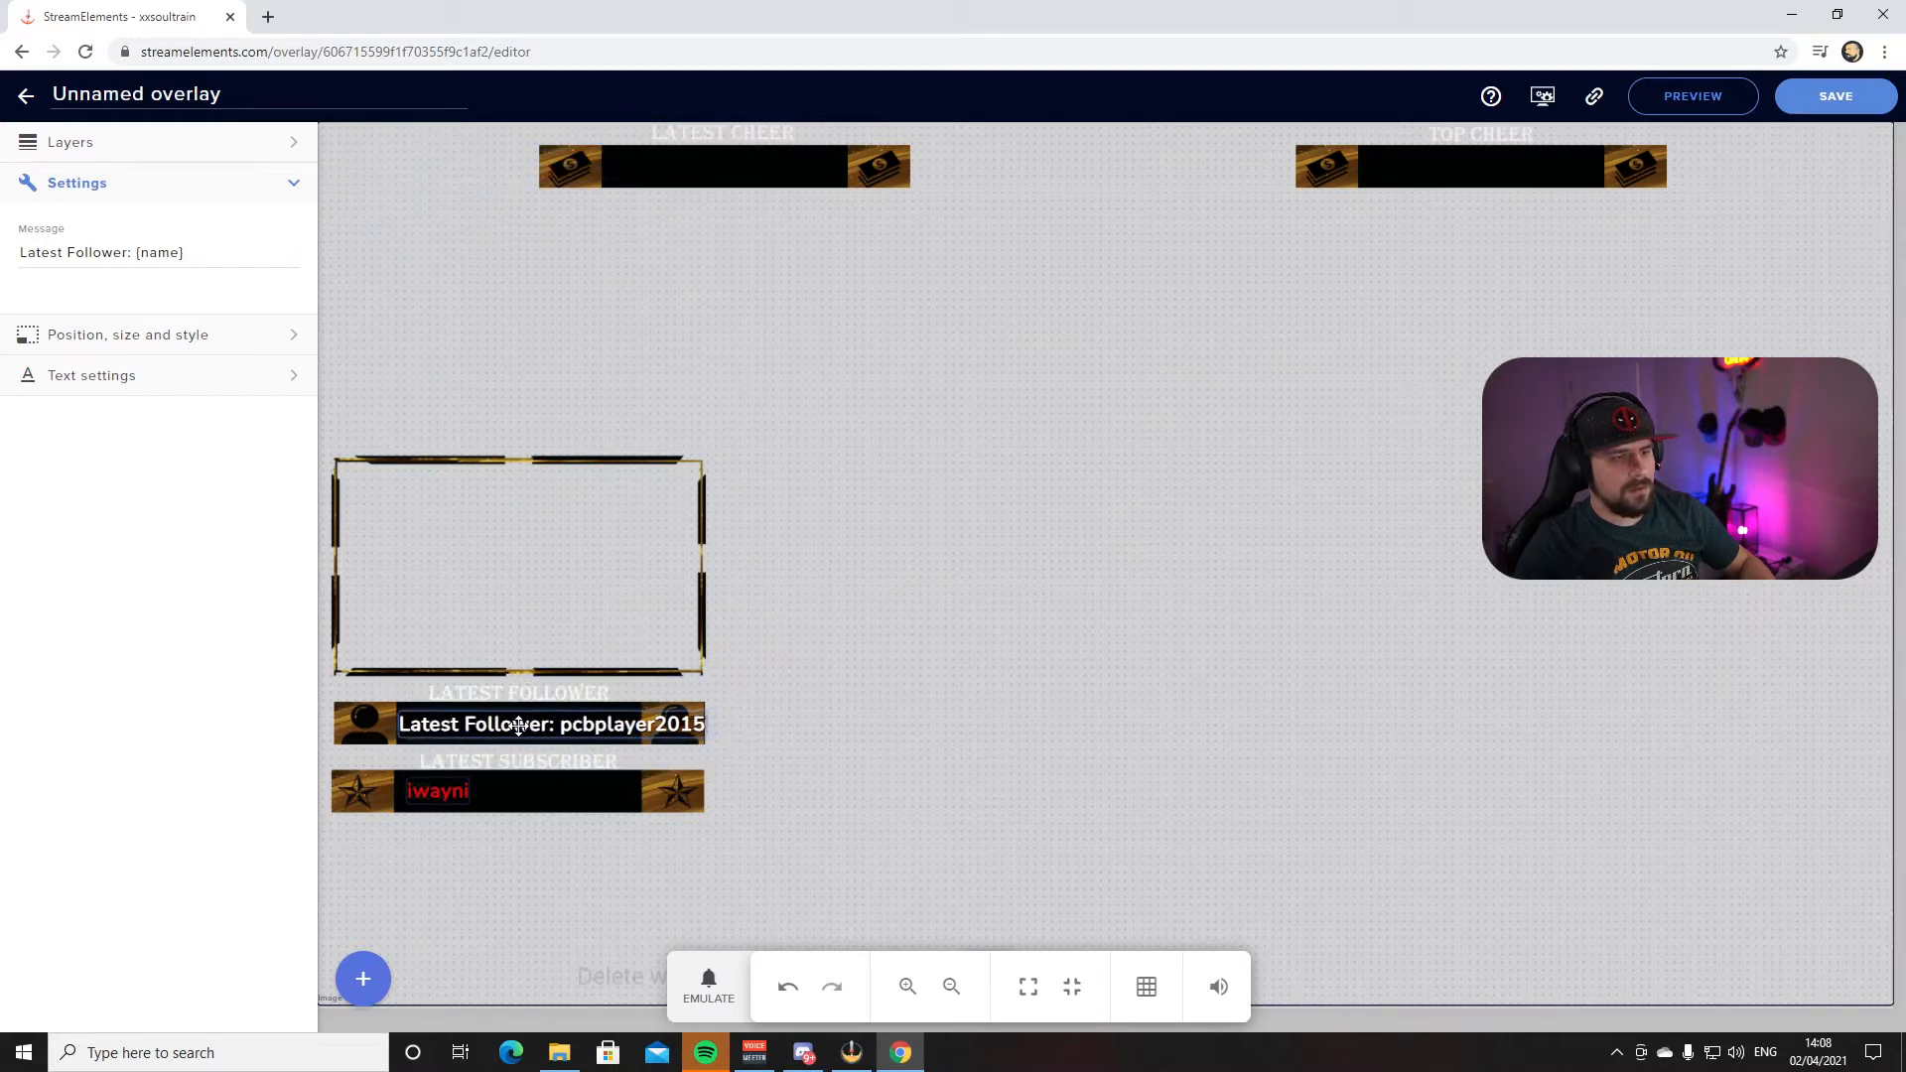
Reduce the latest follower label's message to {name}
left_click(127, 255)
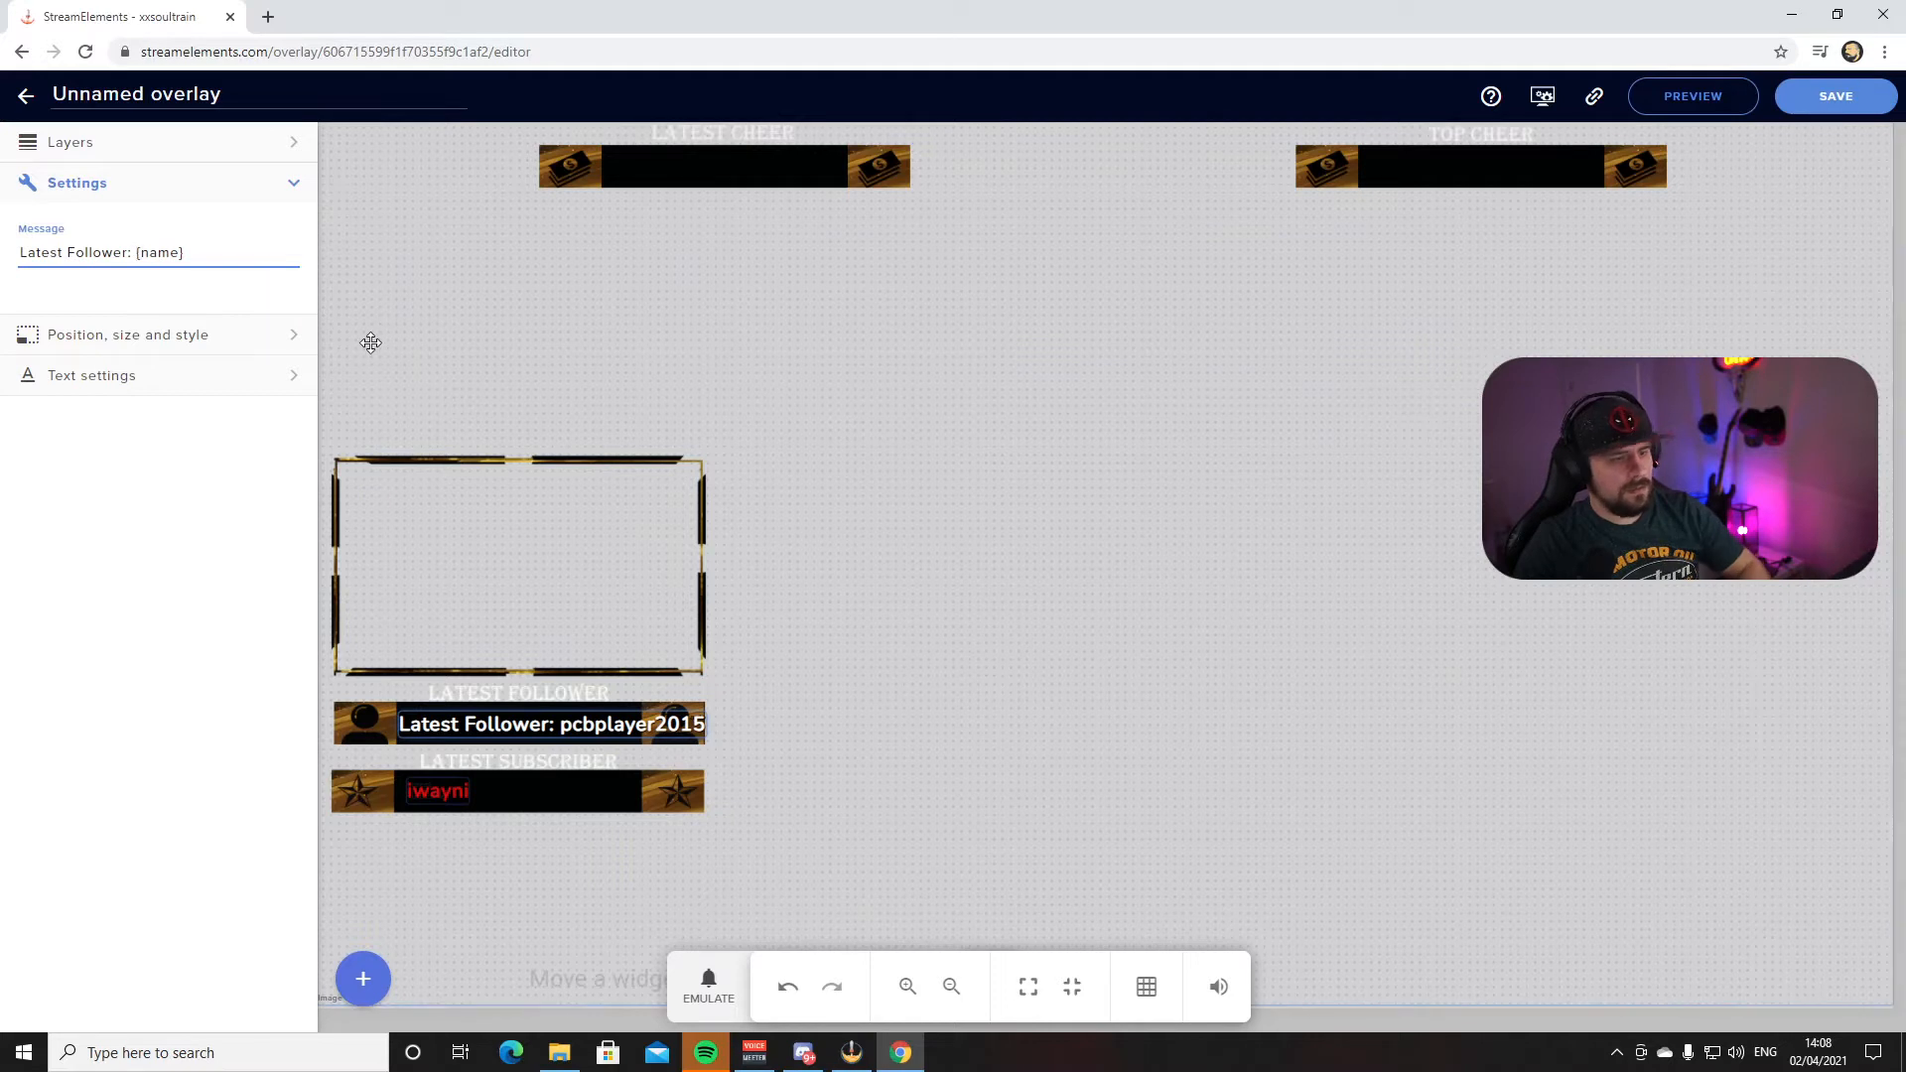
key("BackSpace")
key("BackSpace")
key("BackSpace")
key("BackSpace")
key("BackSpace")
key("BackSpace")
key("BackSpace")
key("BackSpace")
key("BackSpace")
key("BackSpace")
key("BackSpace")
key("BackSpace")
key("BackSpace")
key("BackSpace")
key("BackSpace")
key("BackSpace")
key("BackSpace")
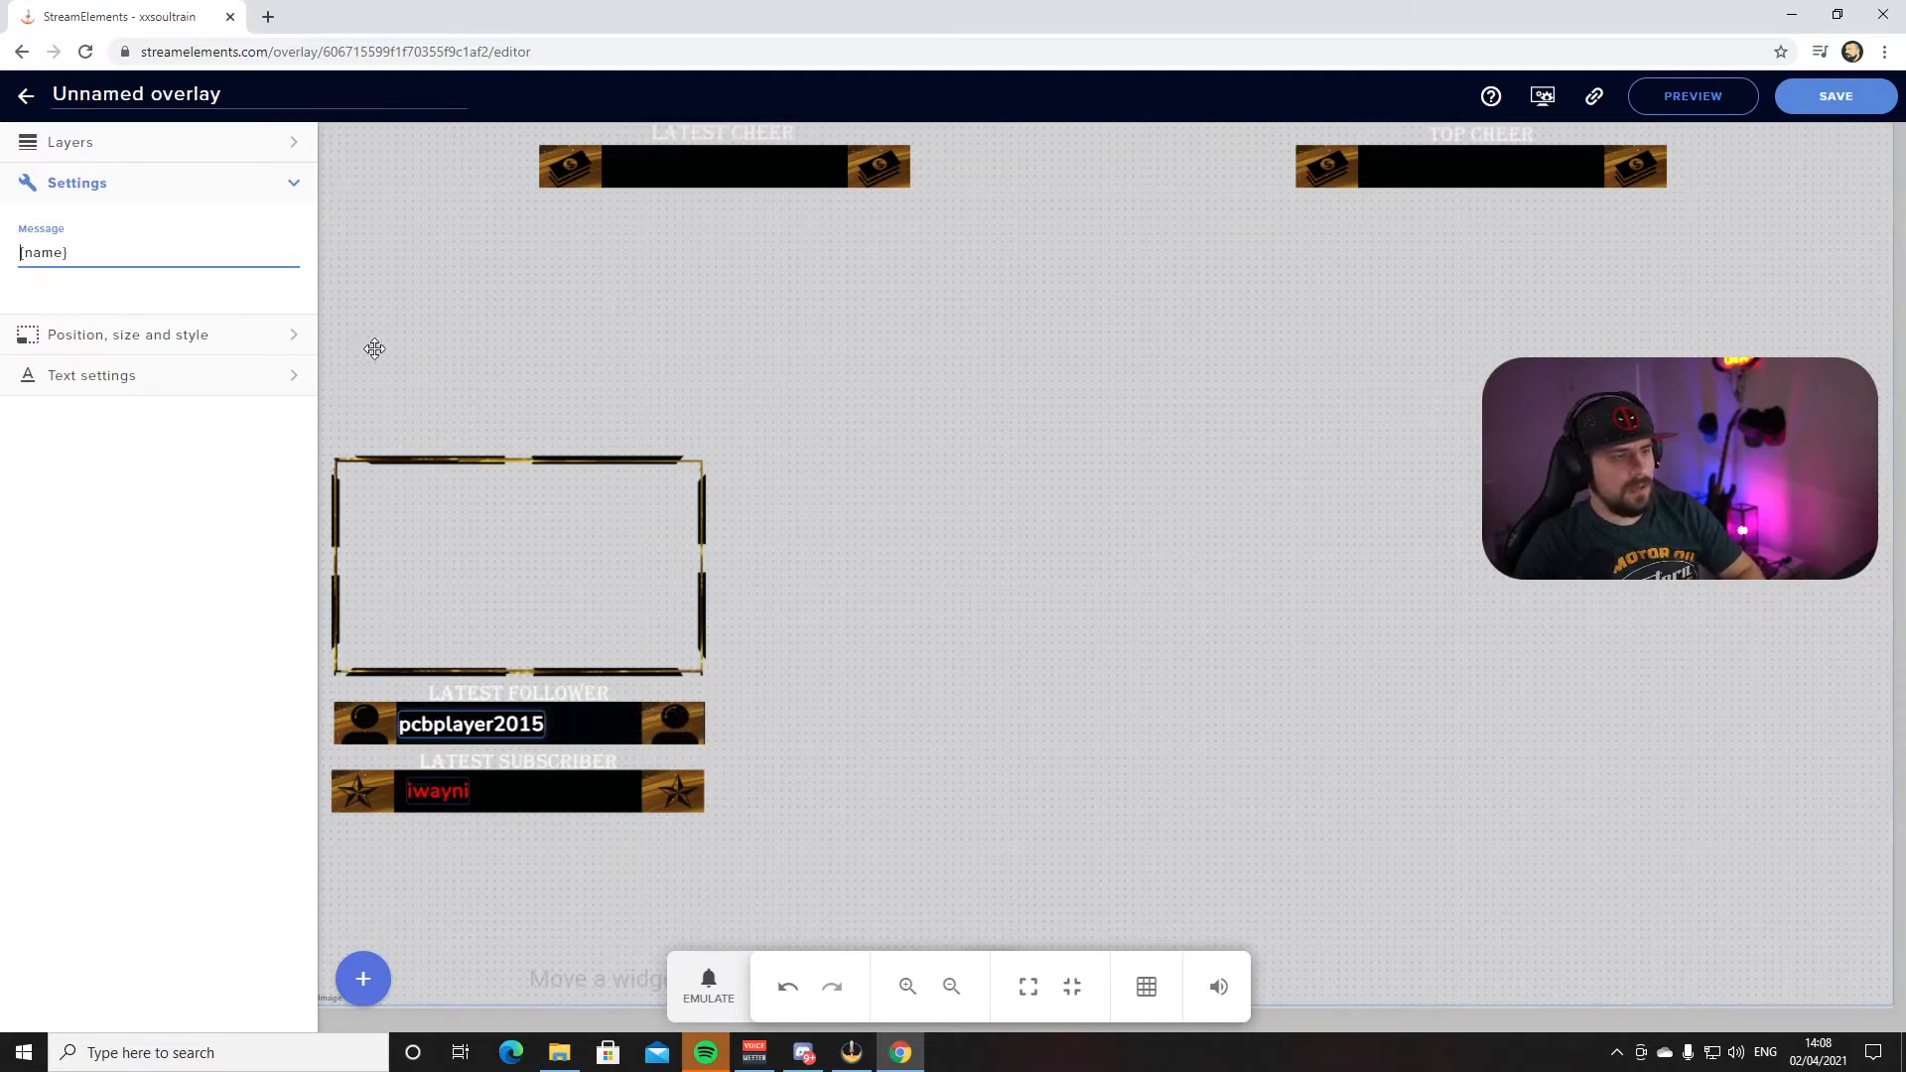
Set the latest follower label's font to Nunito Sans and its text colour to a bright red
left_click(279, 382)
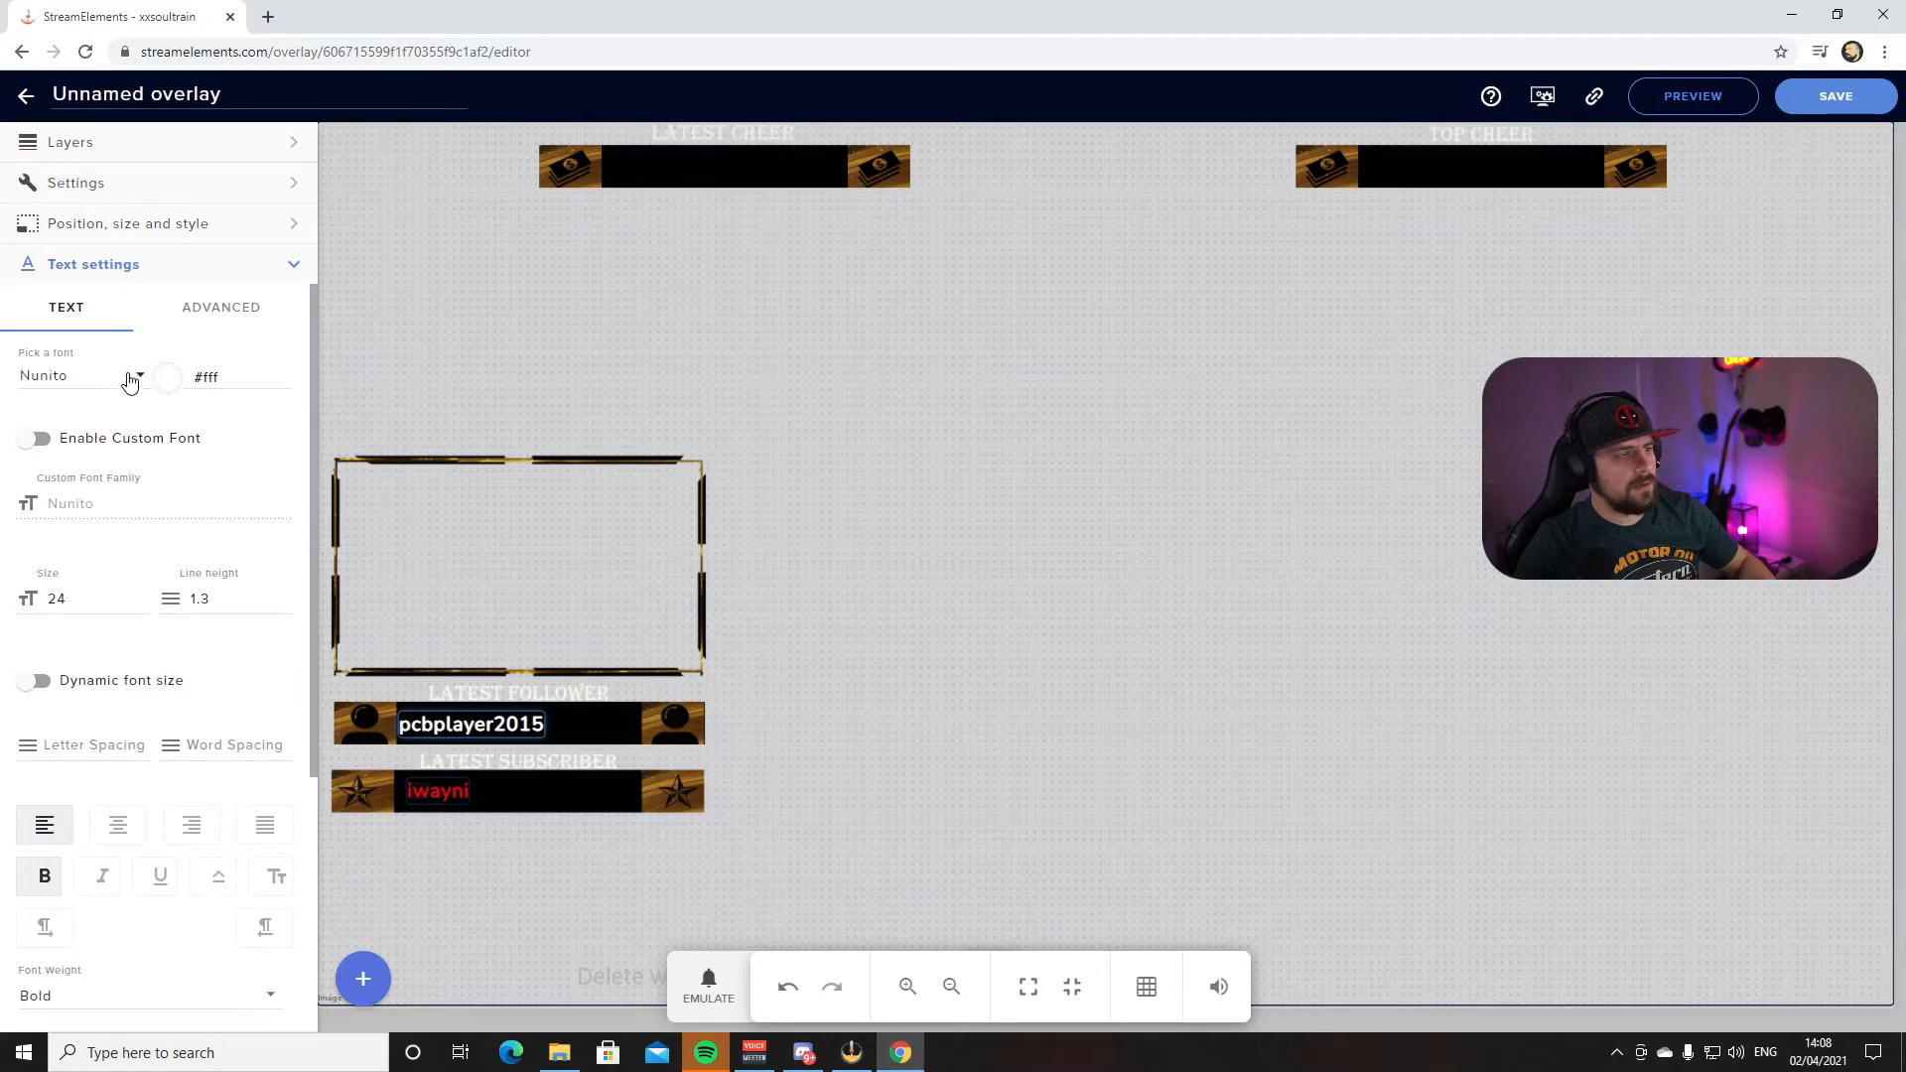
left_click(129, 384)
left_click(104, 479)
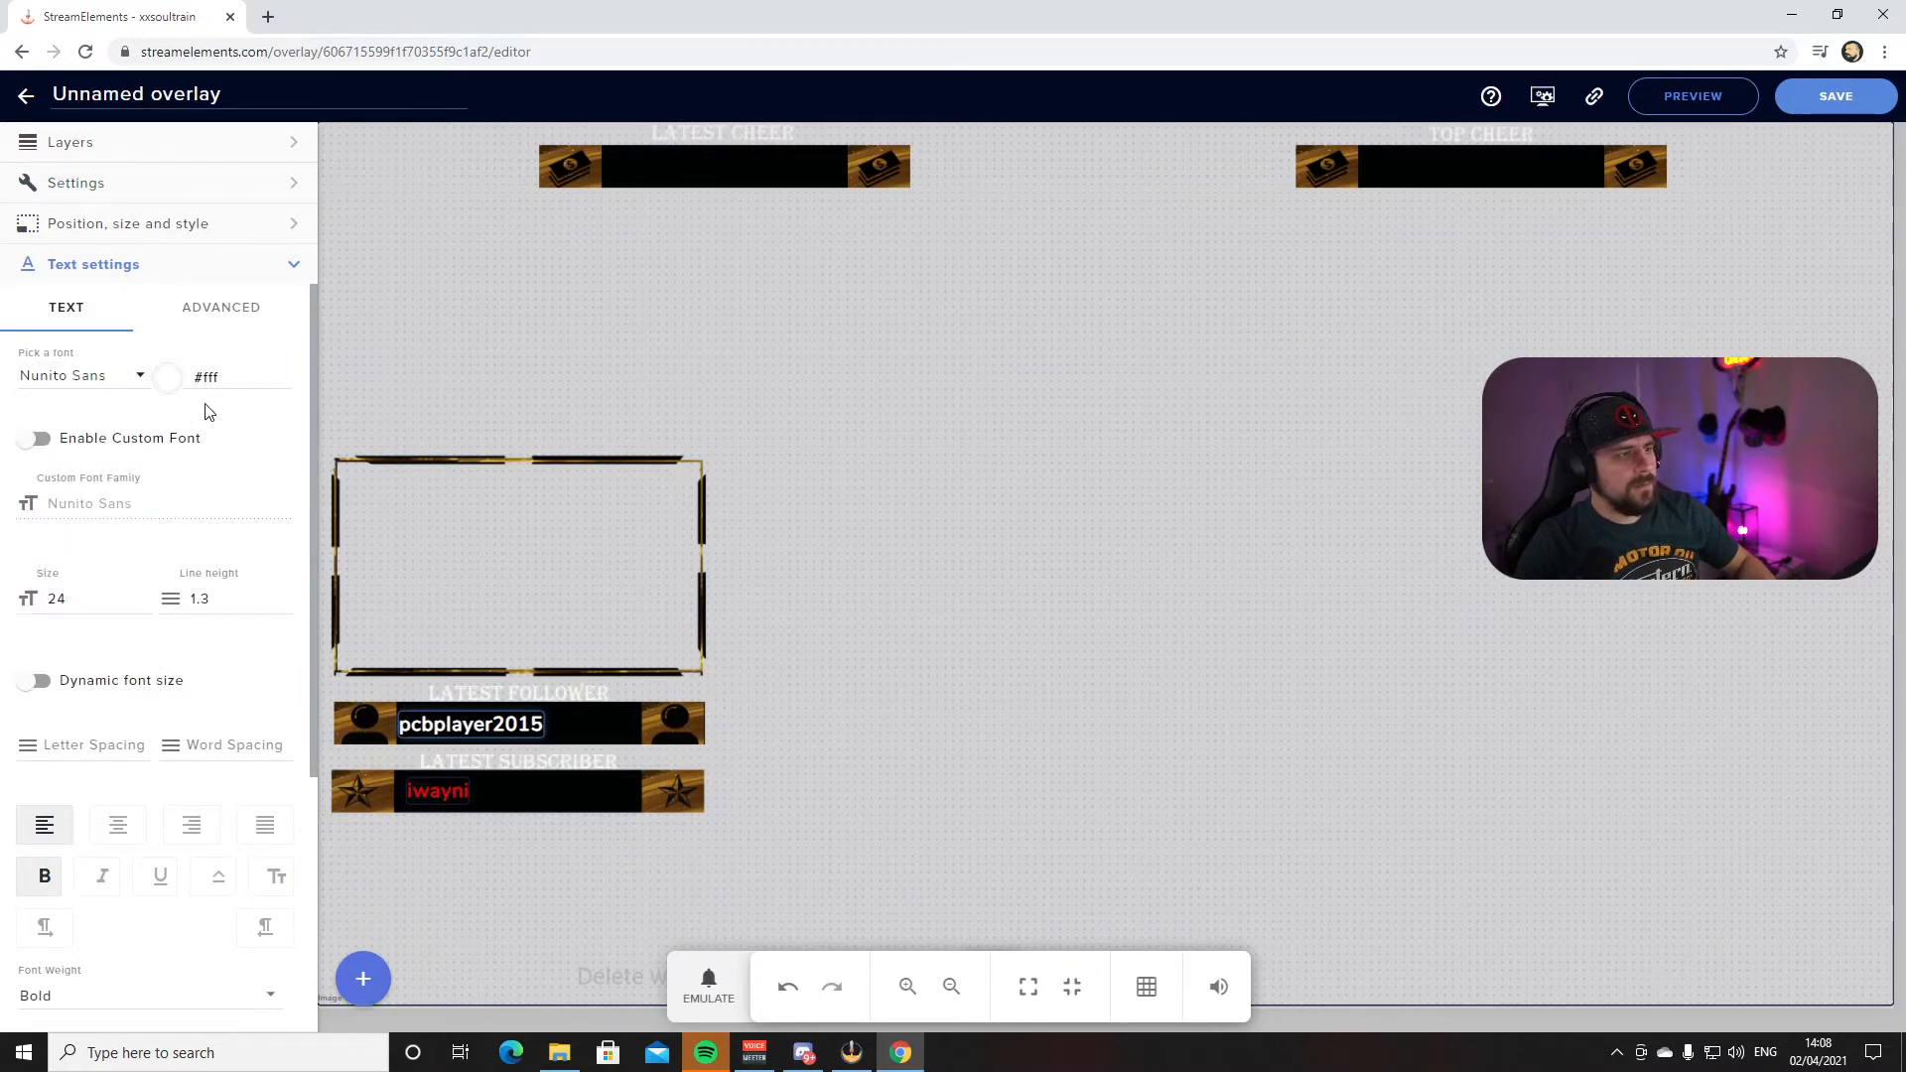
left_click(127, 377)
left_click(171, 381)
mouse_move(277, 427)
left_mouse_down()
mouse_move(278, 455)
mouse_move(280, 405)
left_mouse_up()
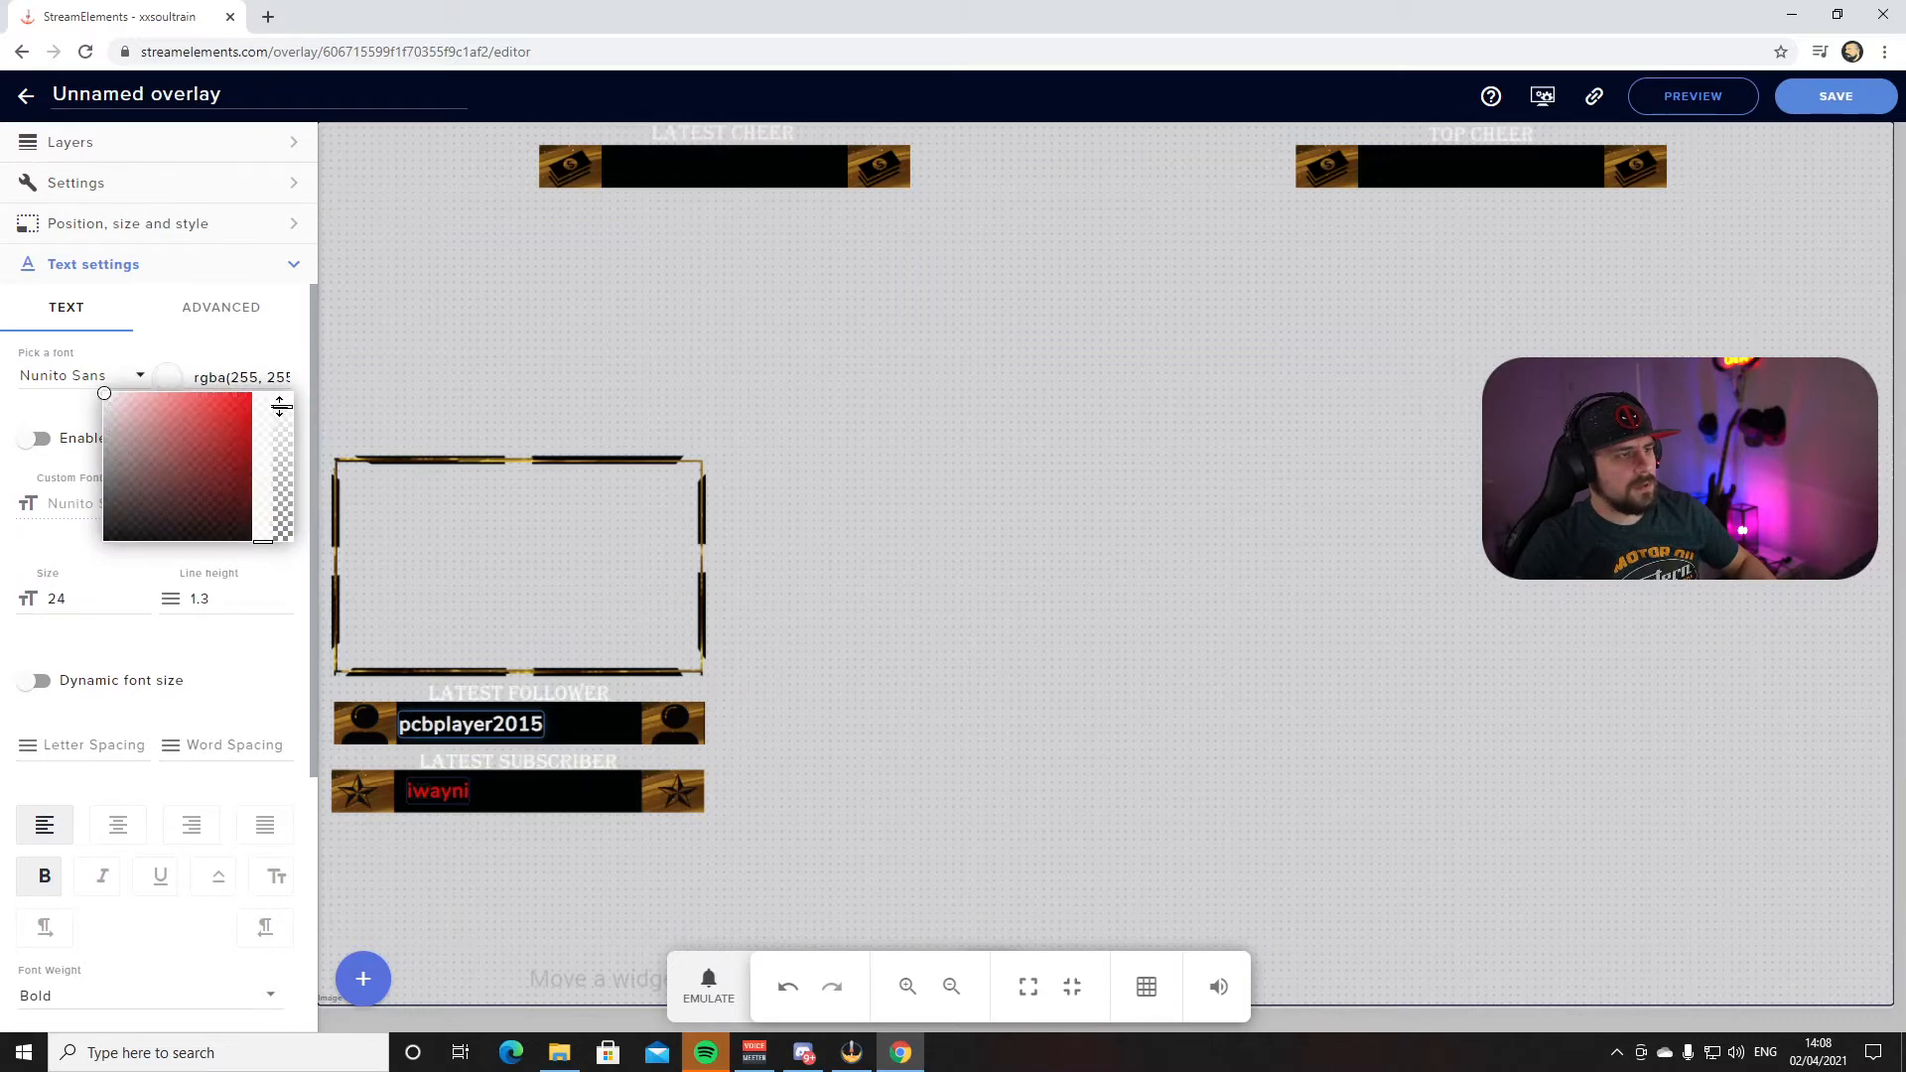
left_click(228, 409)
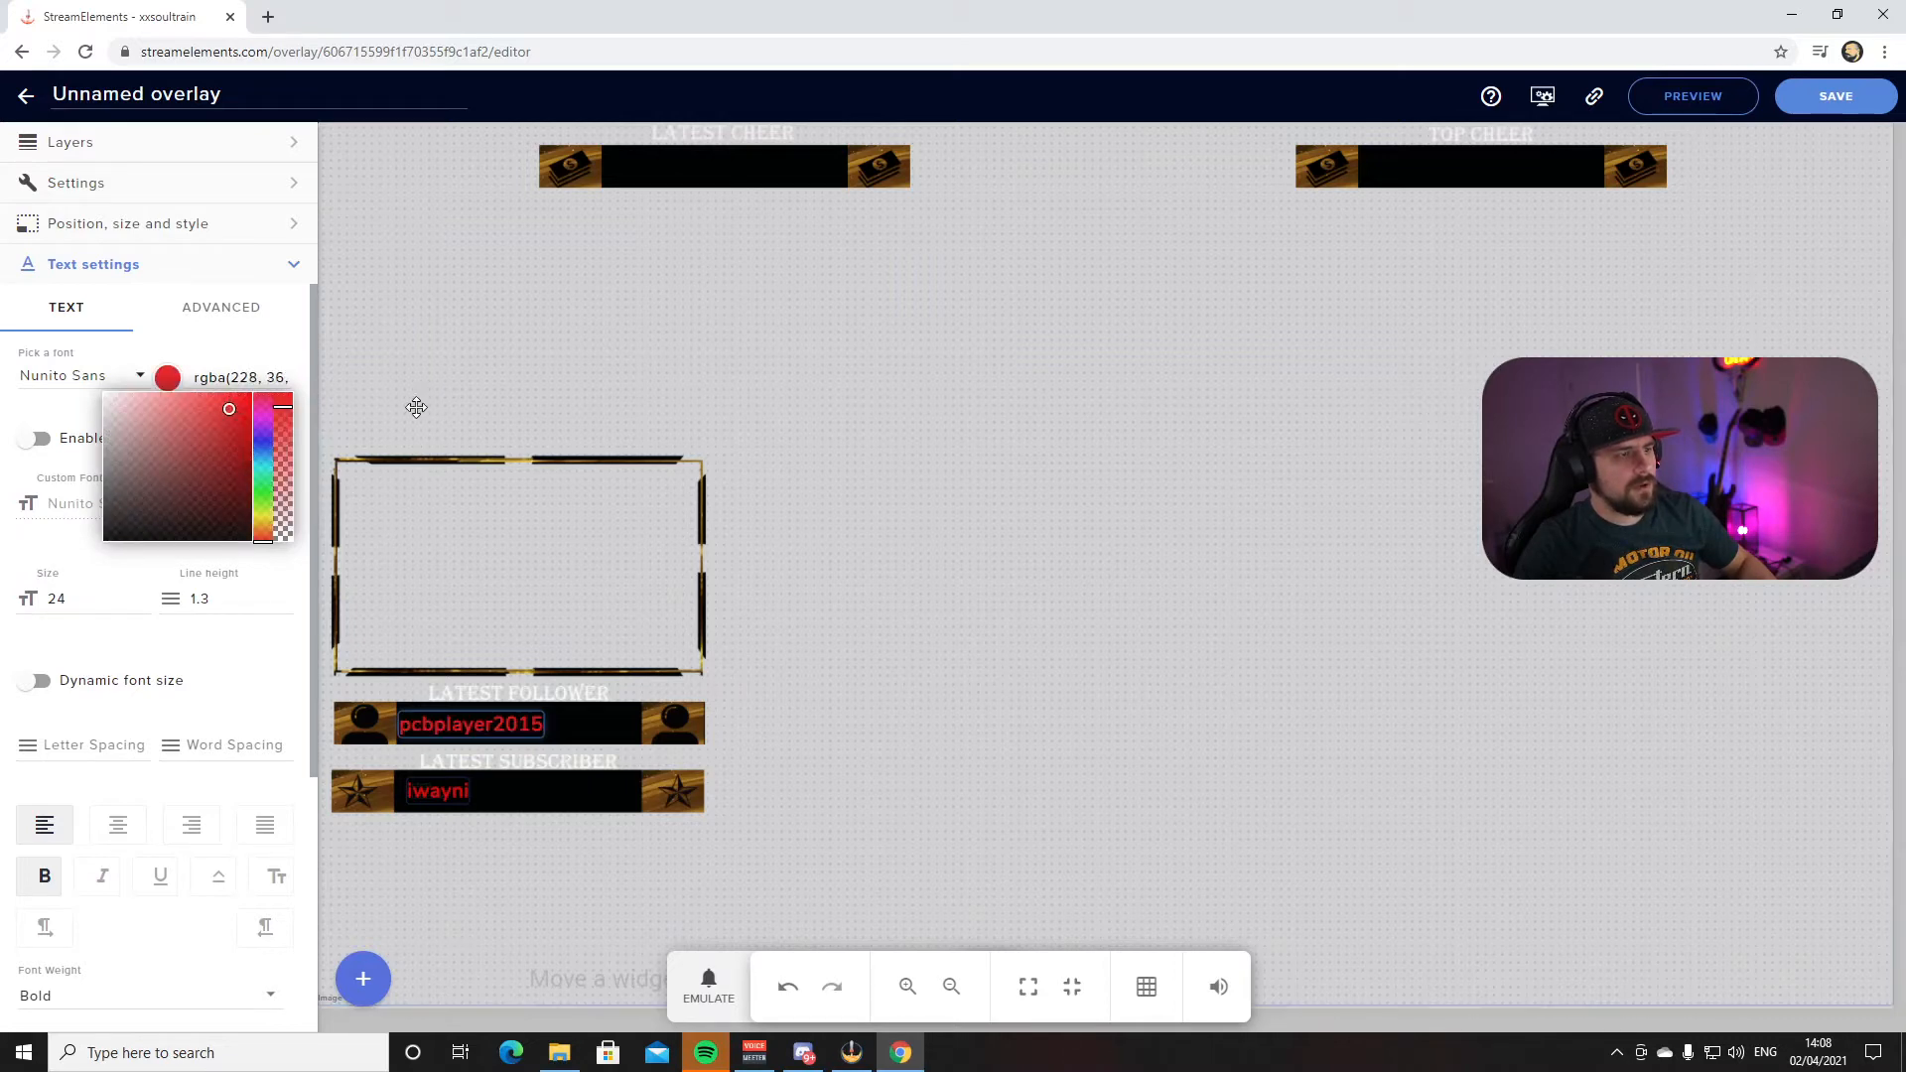
left_click(413, 377)
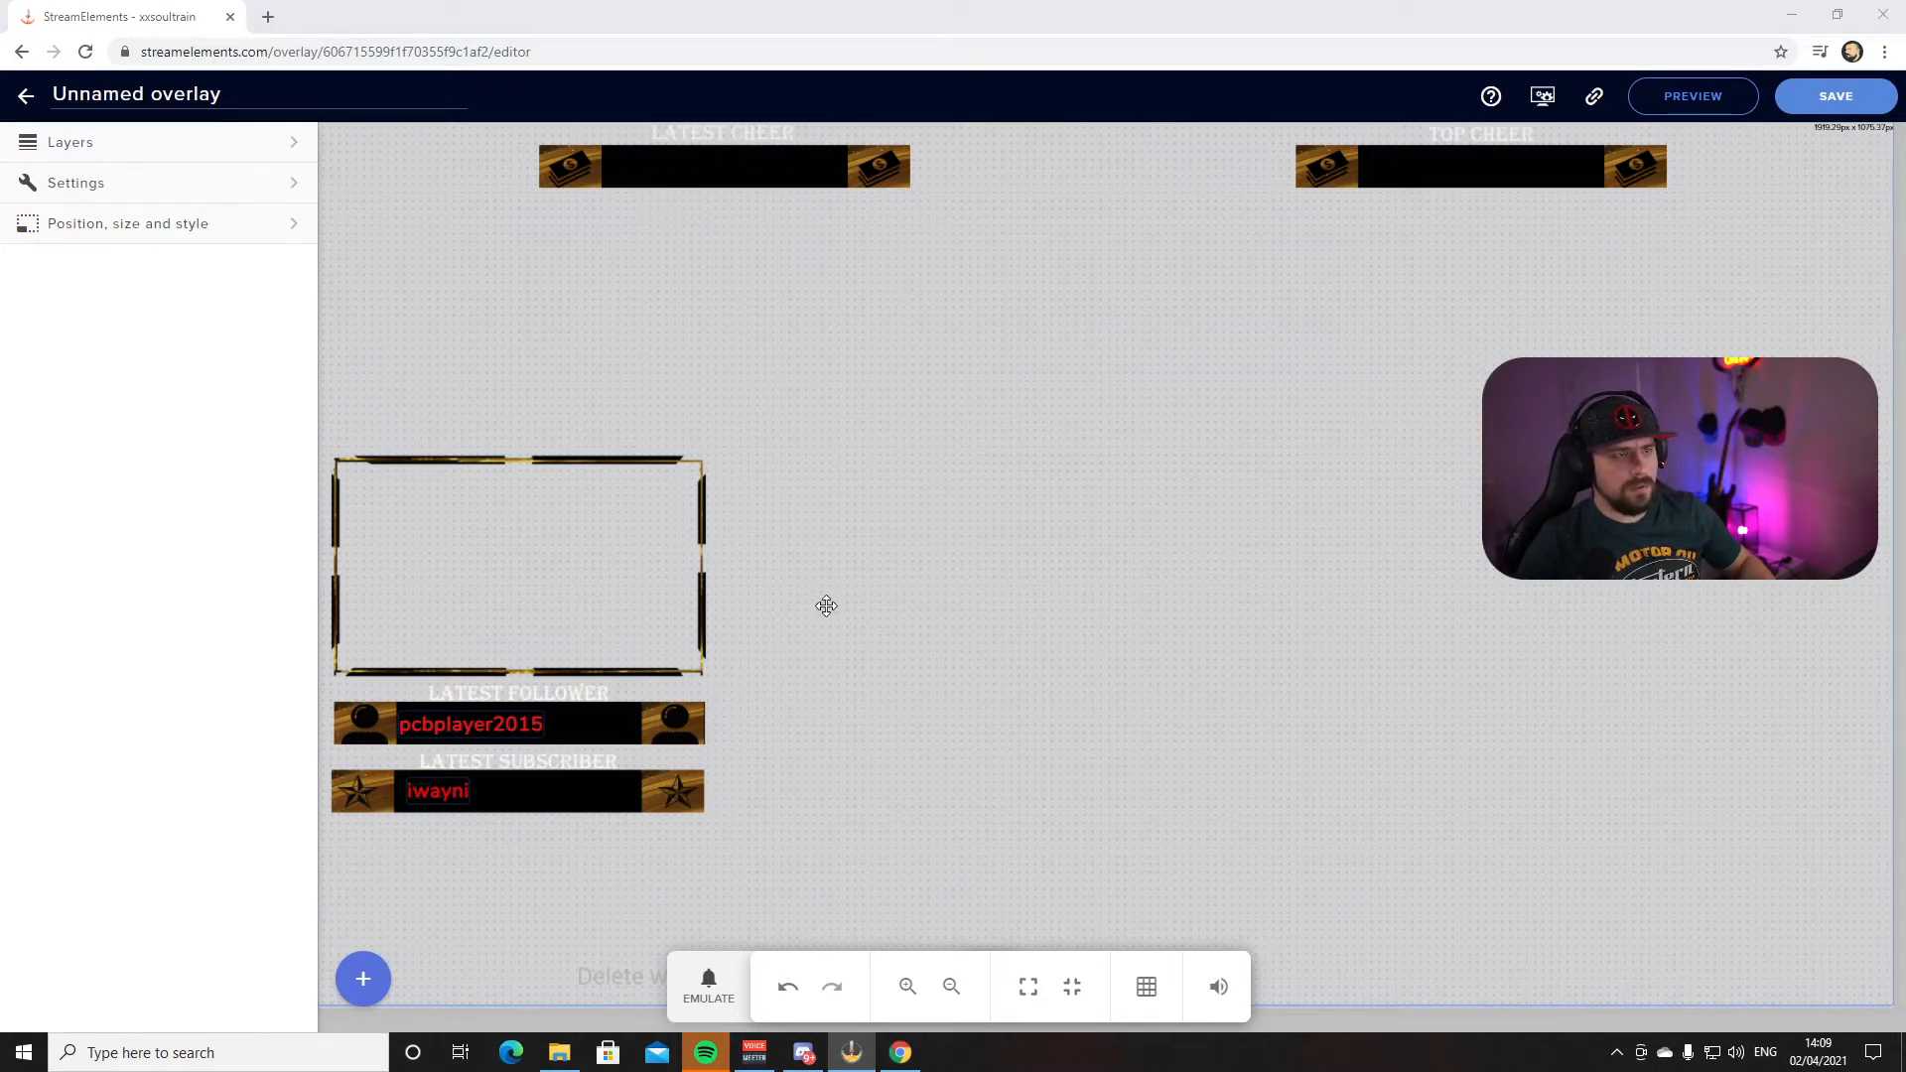
Add a Latest cheer label and place it on the black bar under the LATEST CHEER heading
left_click(369, 983)
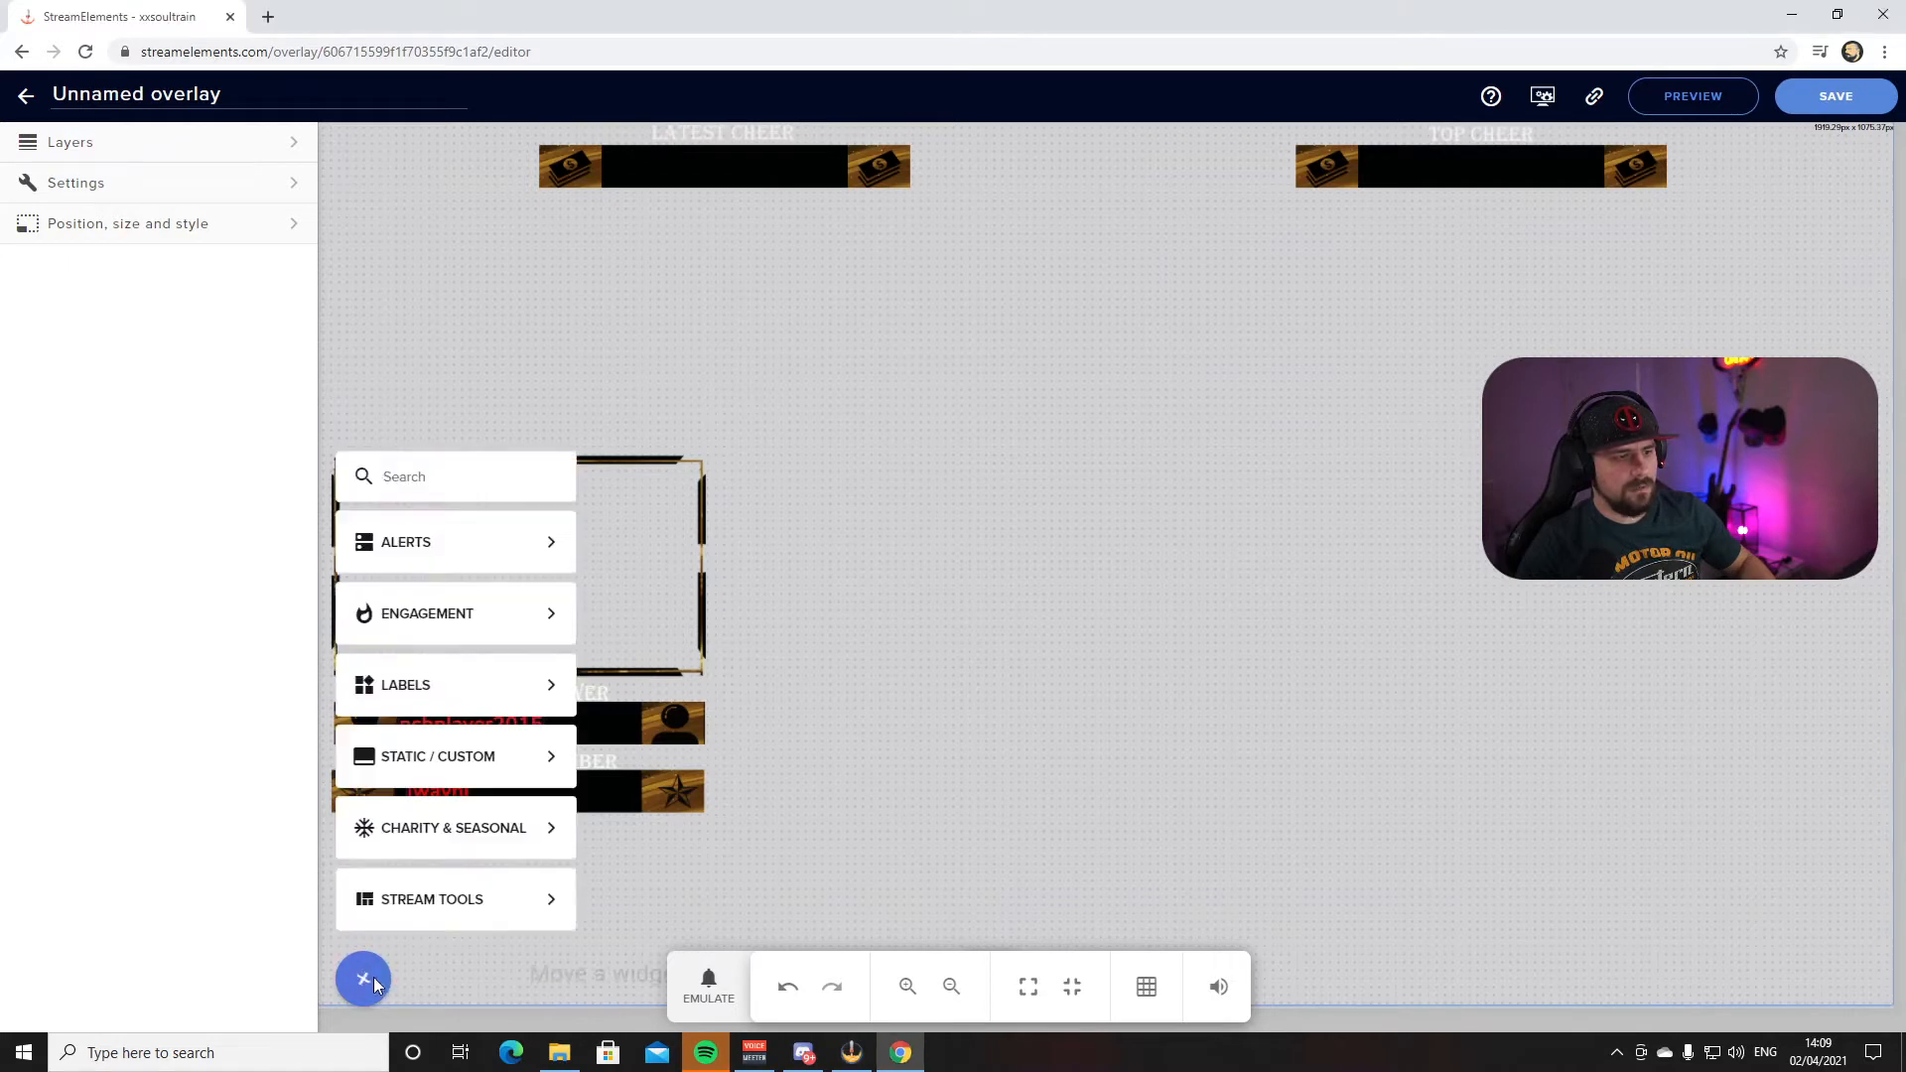
mouse_move(496, 688)
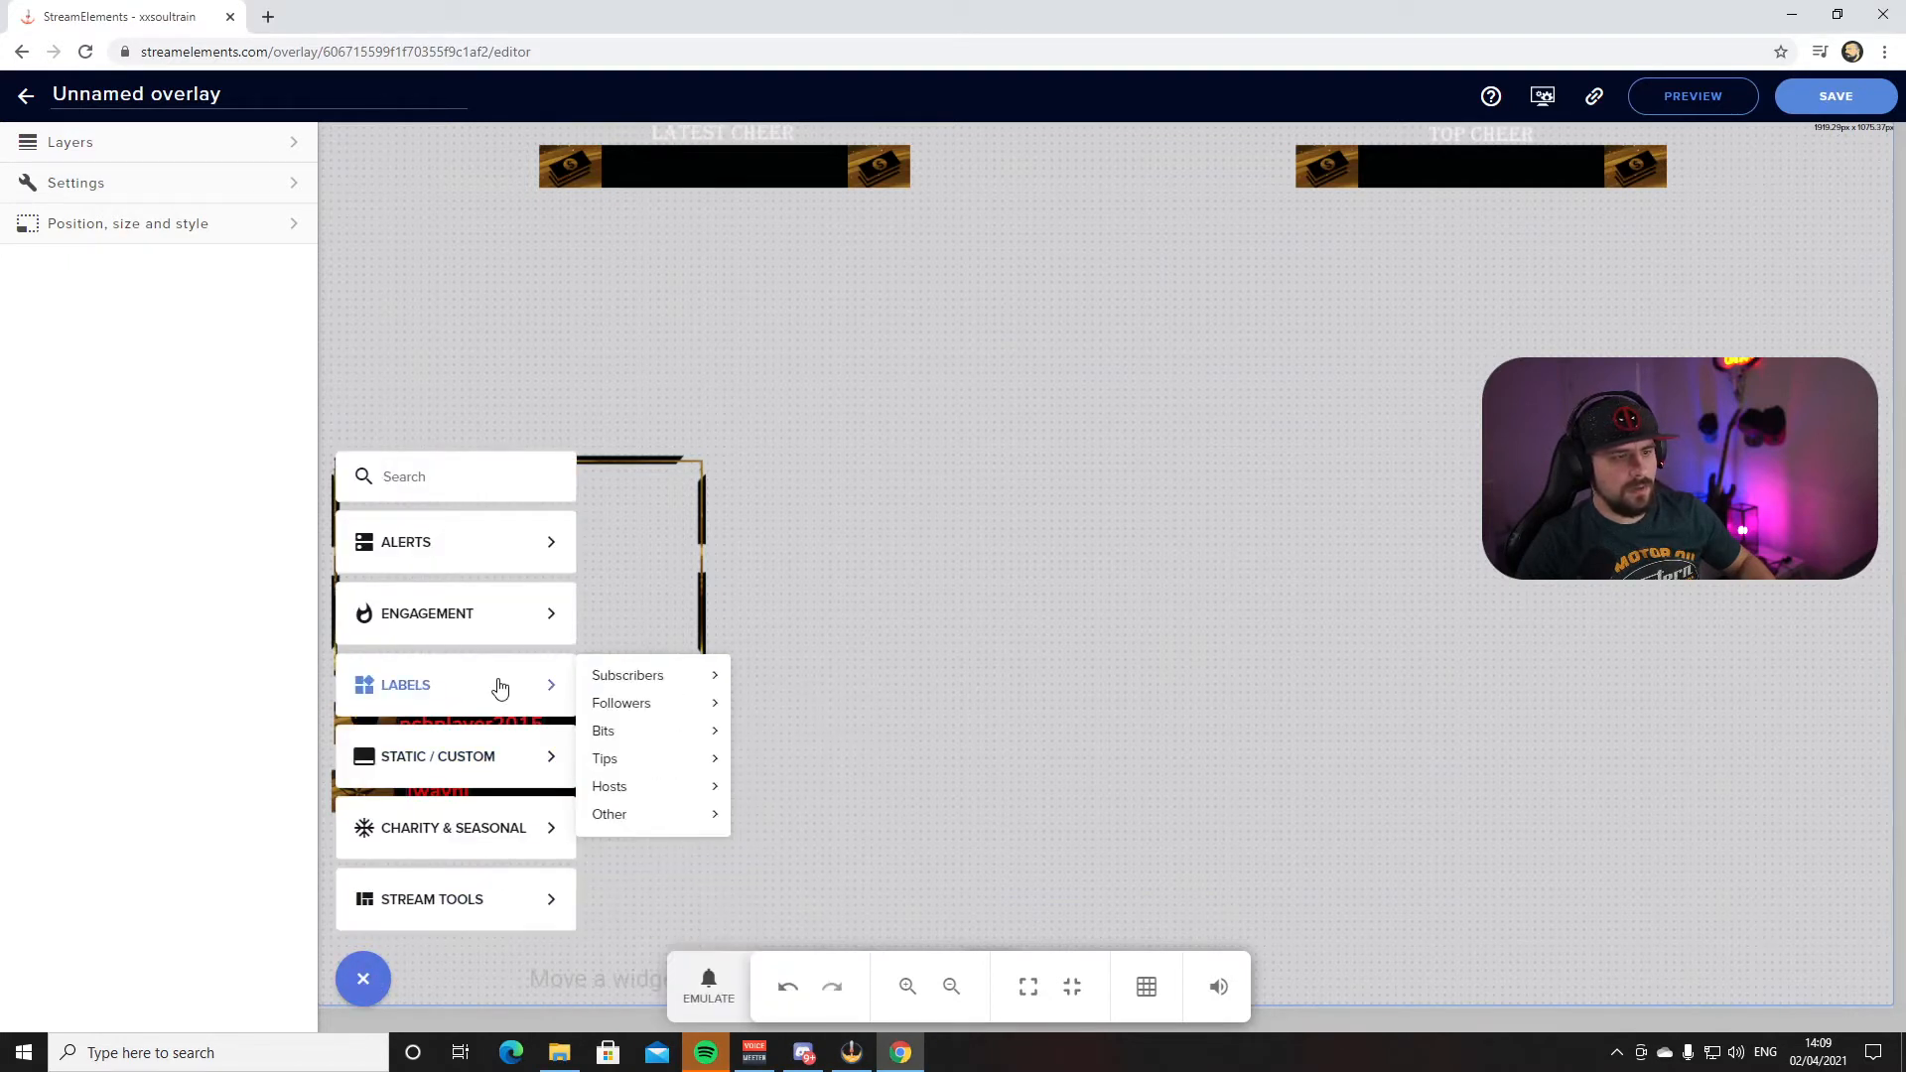
mouse_move(644, 731)
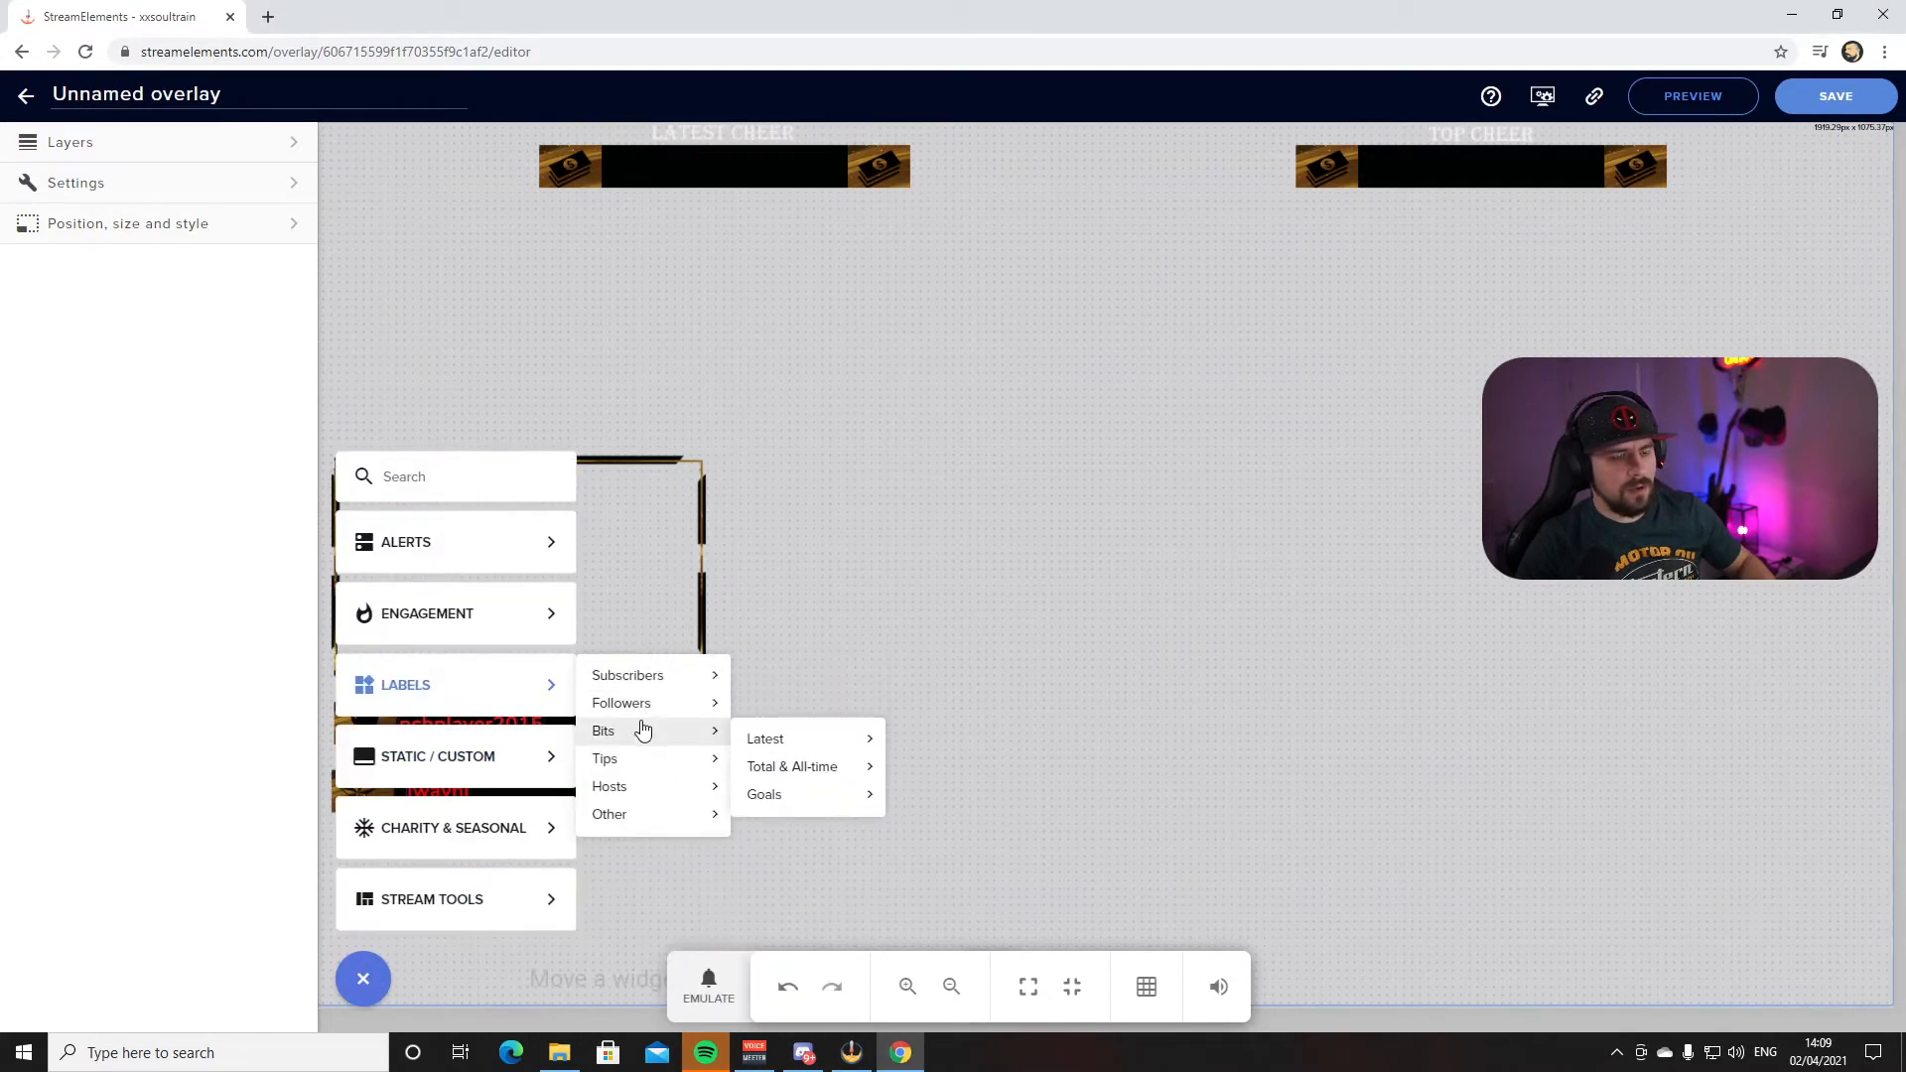
mouse_move(758, 736)
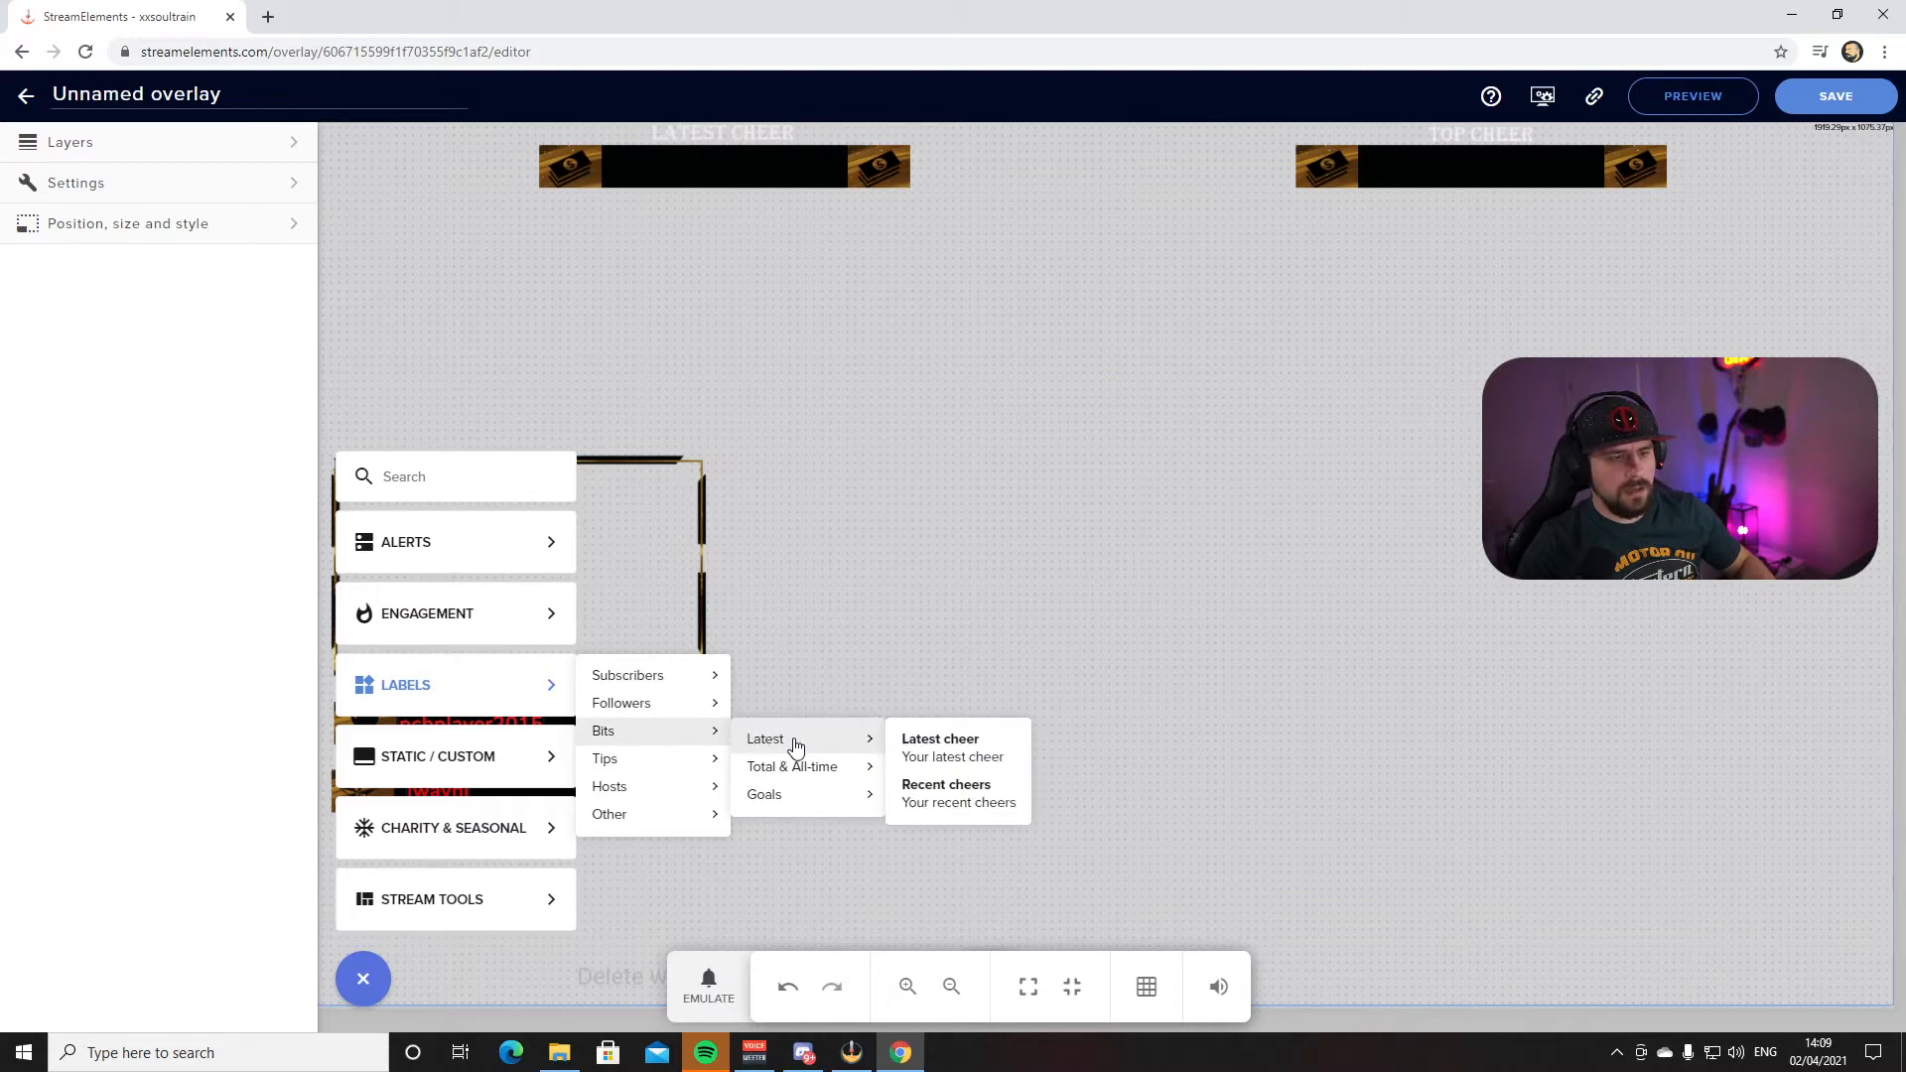
left_click(953, 747)
left_click_drag(471, 136, 704, 199)
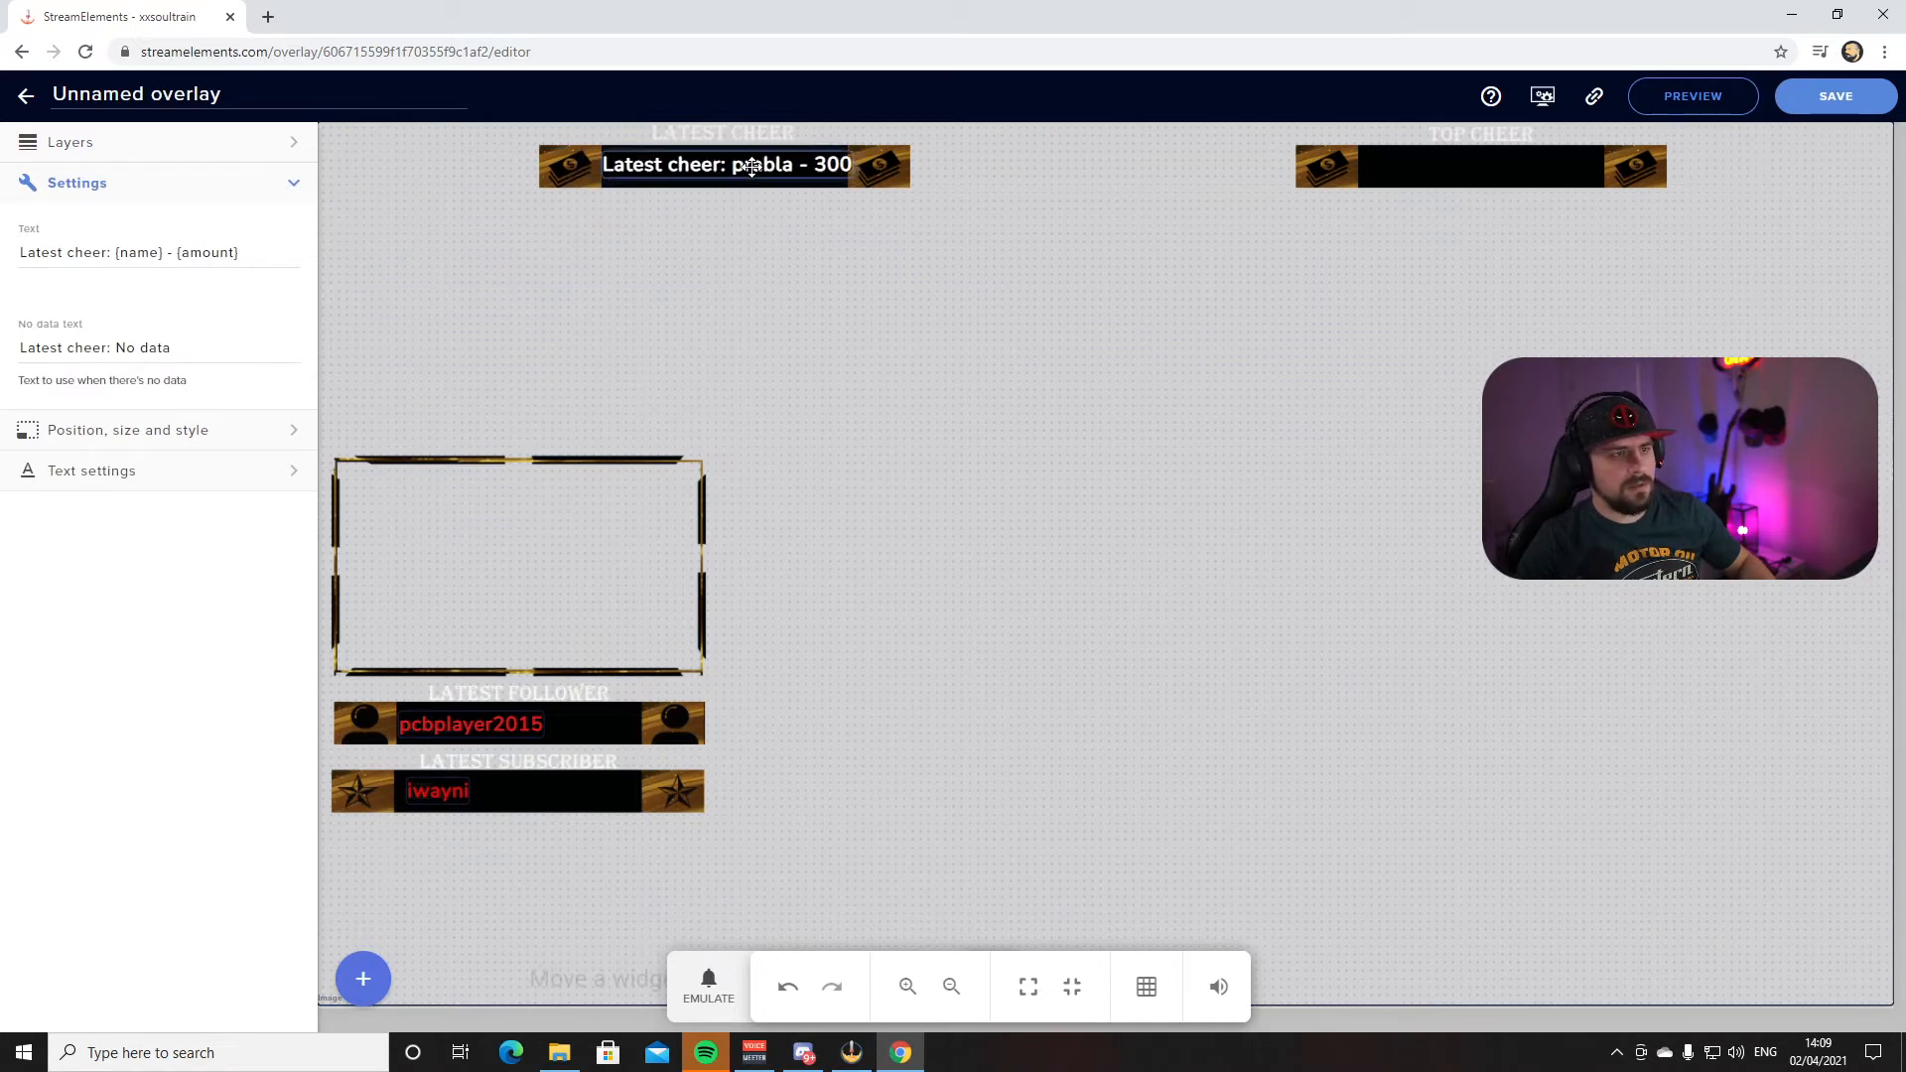
Reduce the cheer label's text to {name} - {amount} and shift the label slightly inward on its bar
left_click(114, 252)
key("BackSpace")
key("BackSpace")
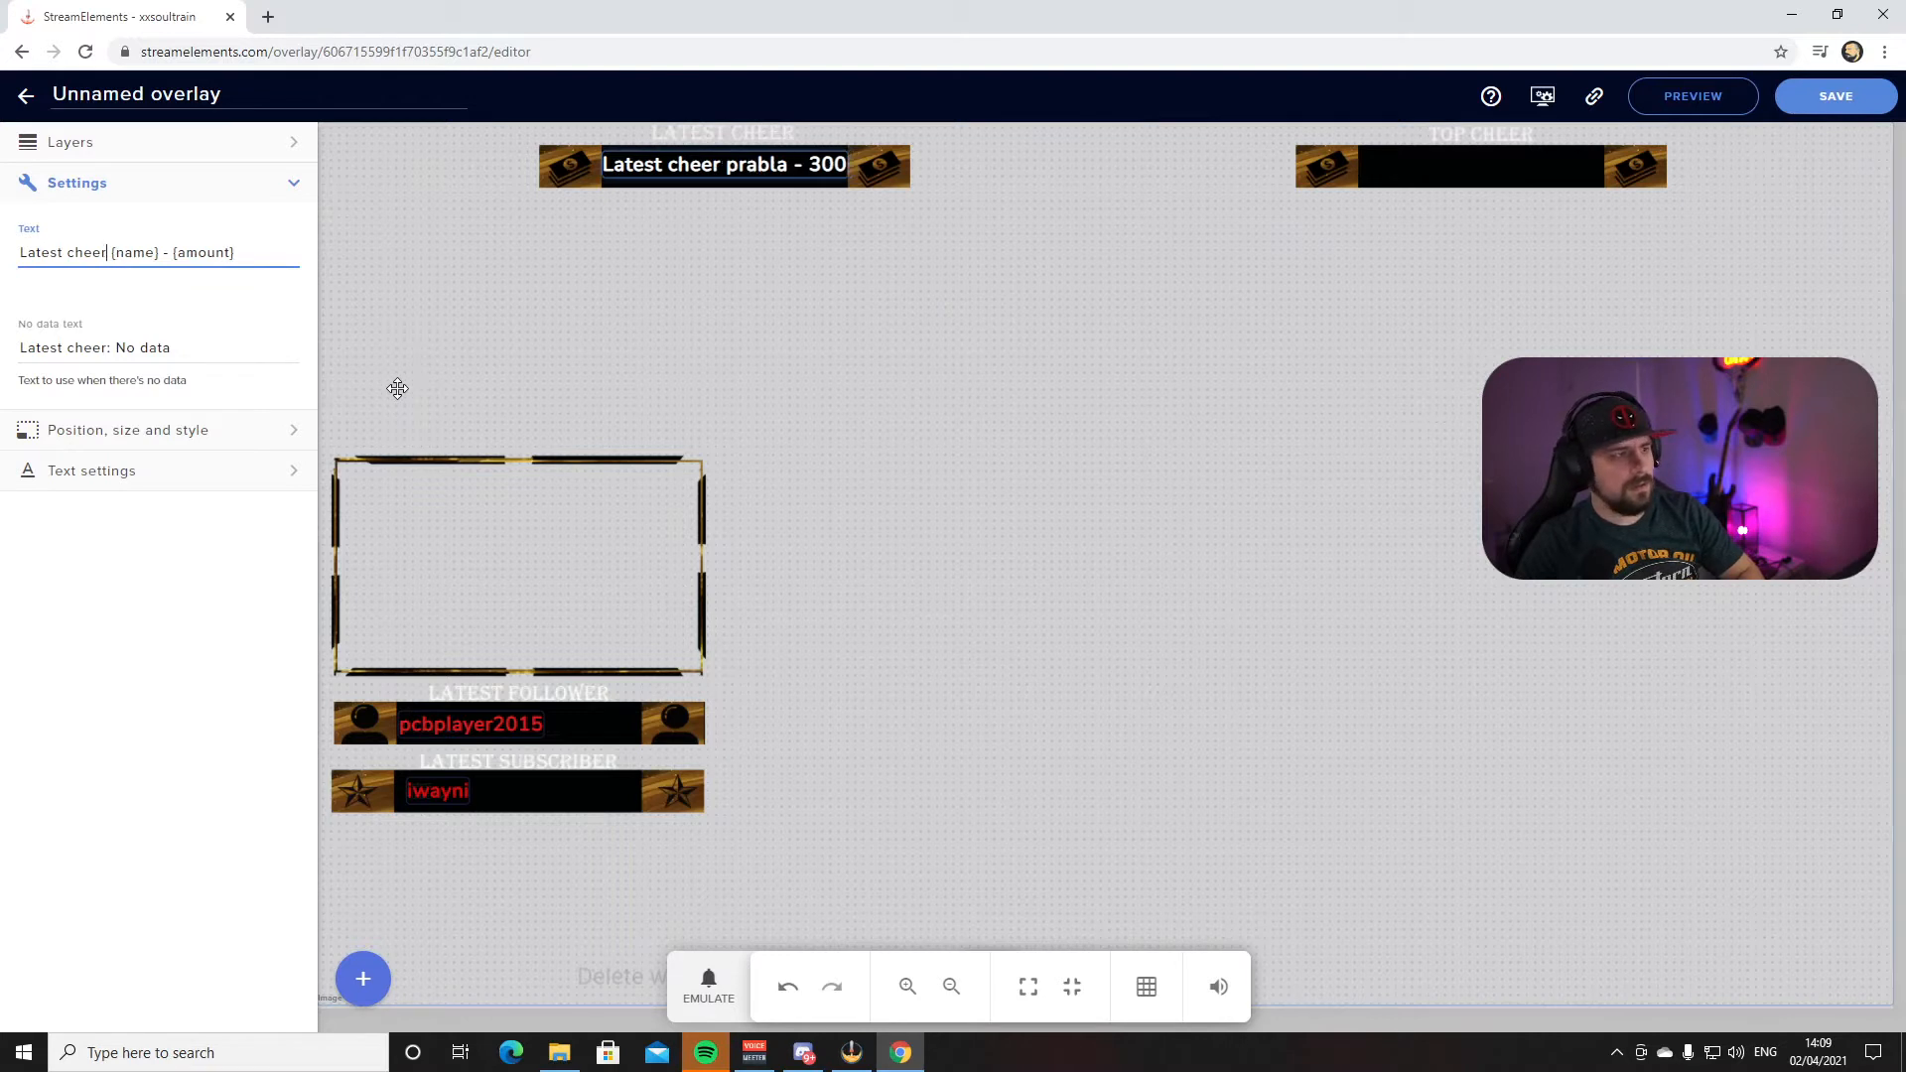
key("BackSpace")
key("BackSpace")
key("BackSpace")
key("BackSpace")
key("BackSpace")
key("BackSpace")
key("BackSpace")
key("BackSpace")
key("BackSpace")
key("BackSpace")
key("BackSpace")
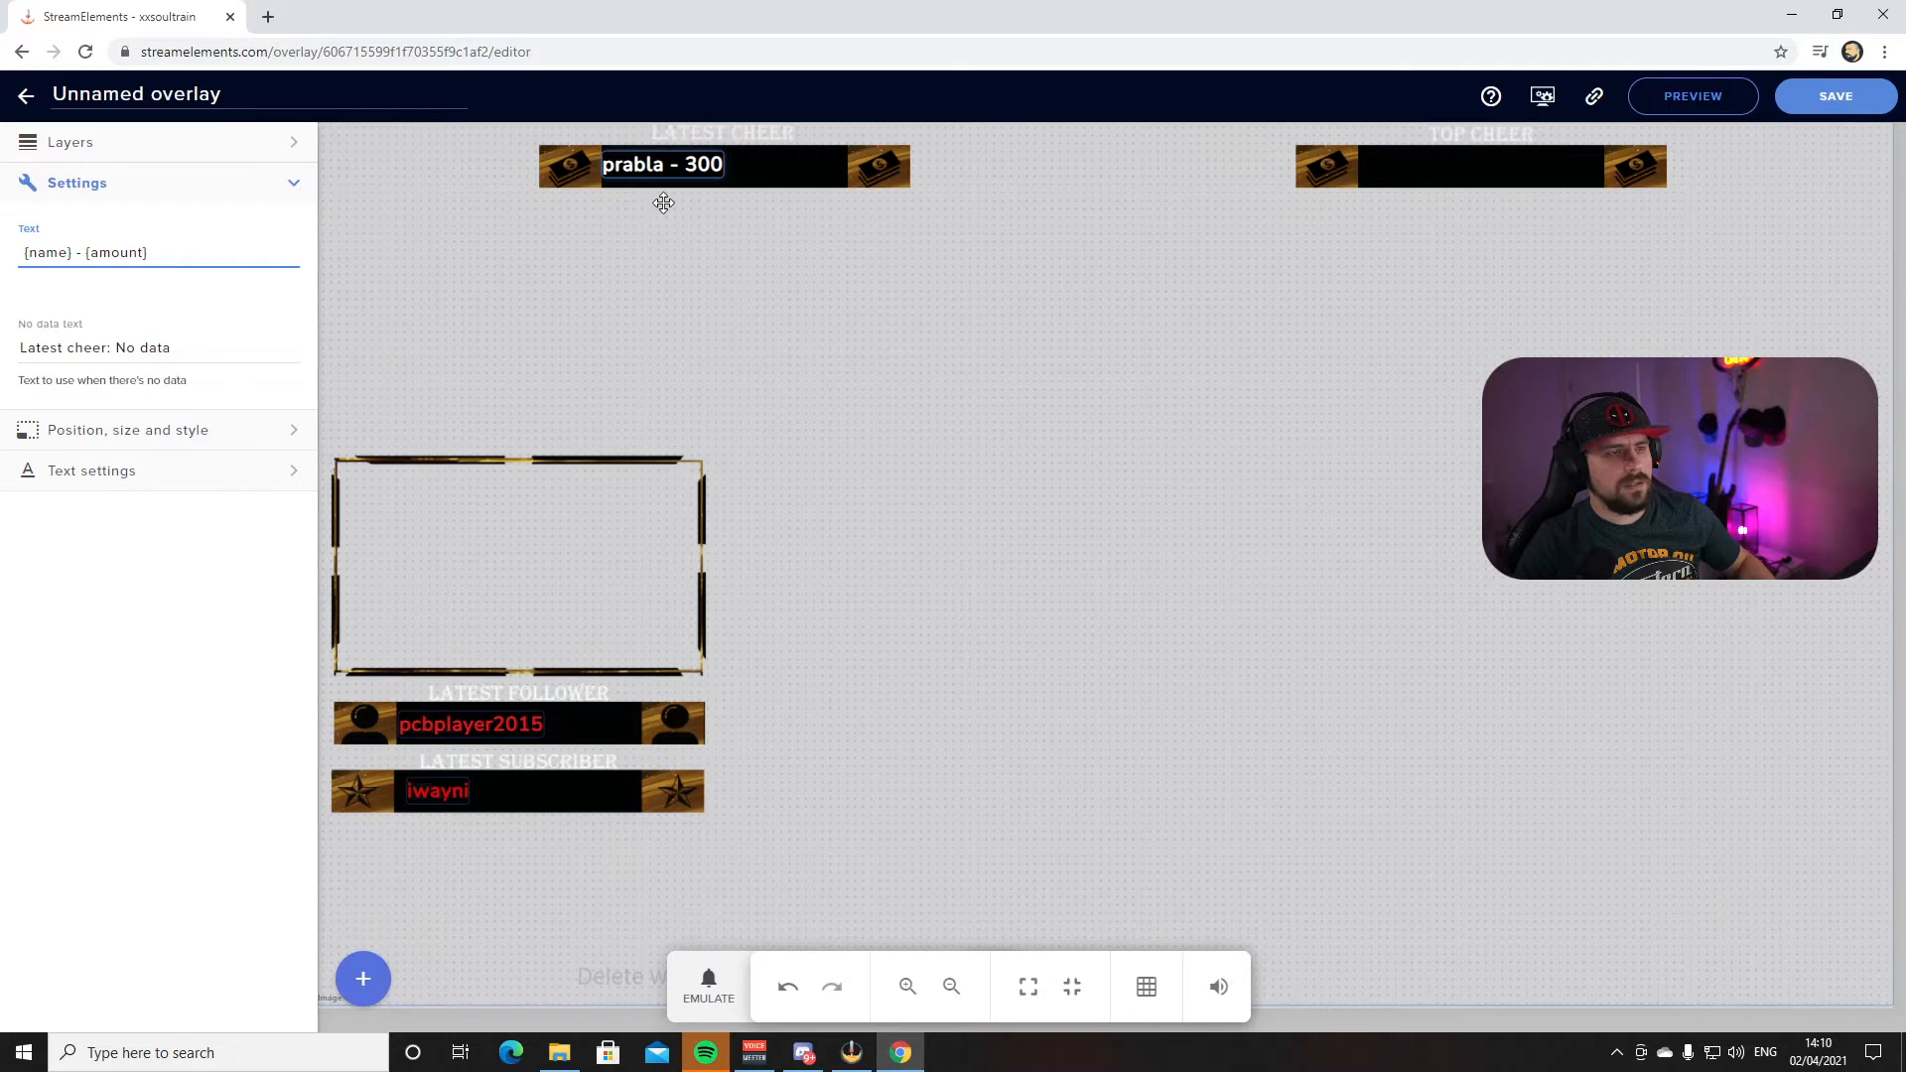
left_click_drag(659, 166, 662, 168)
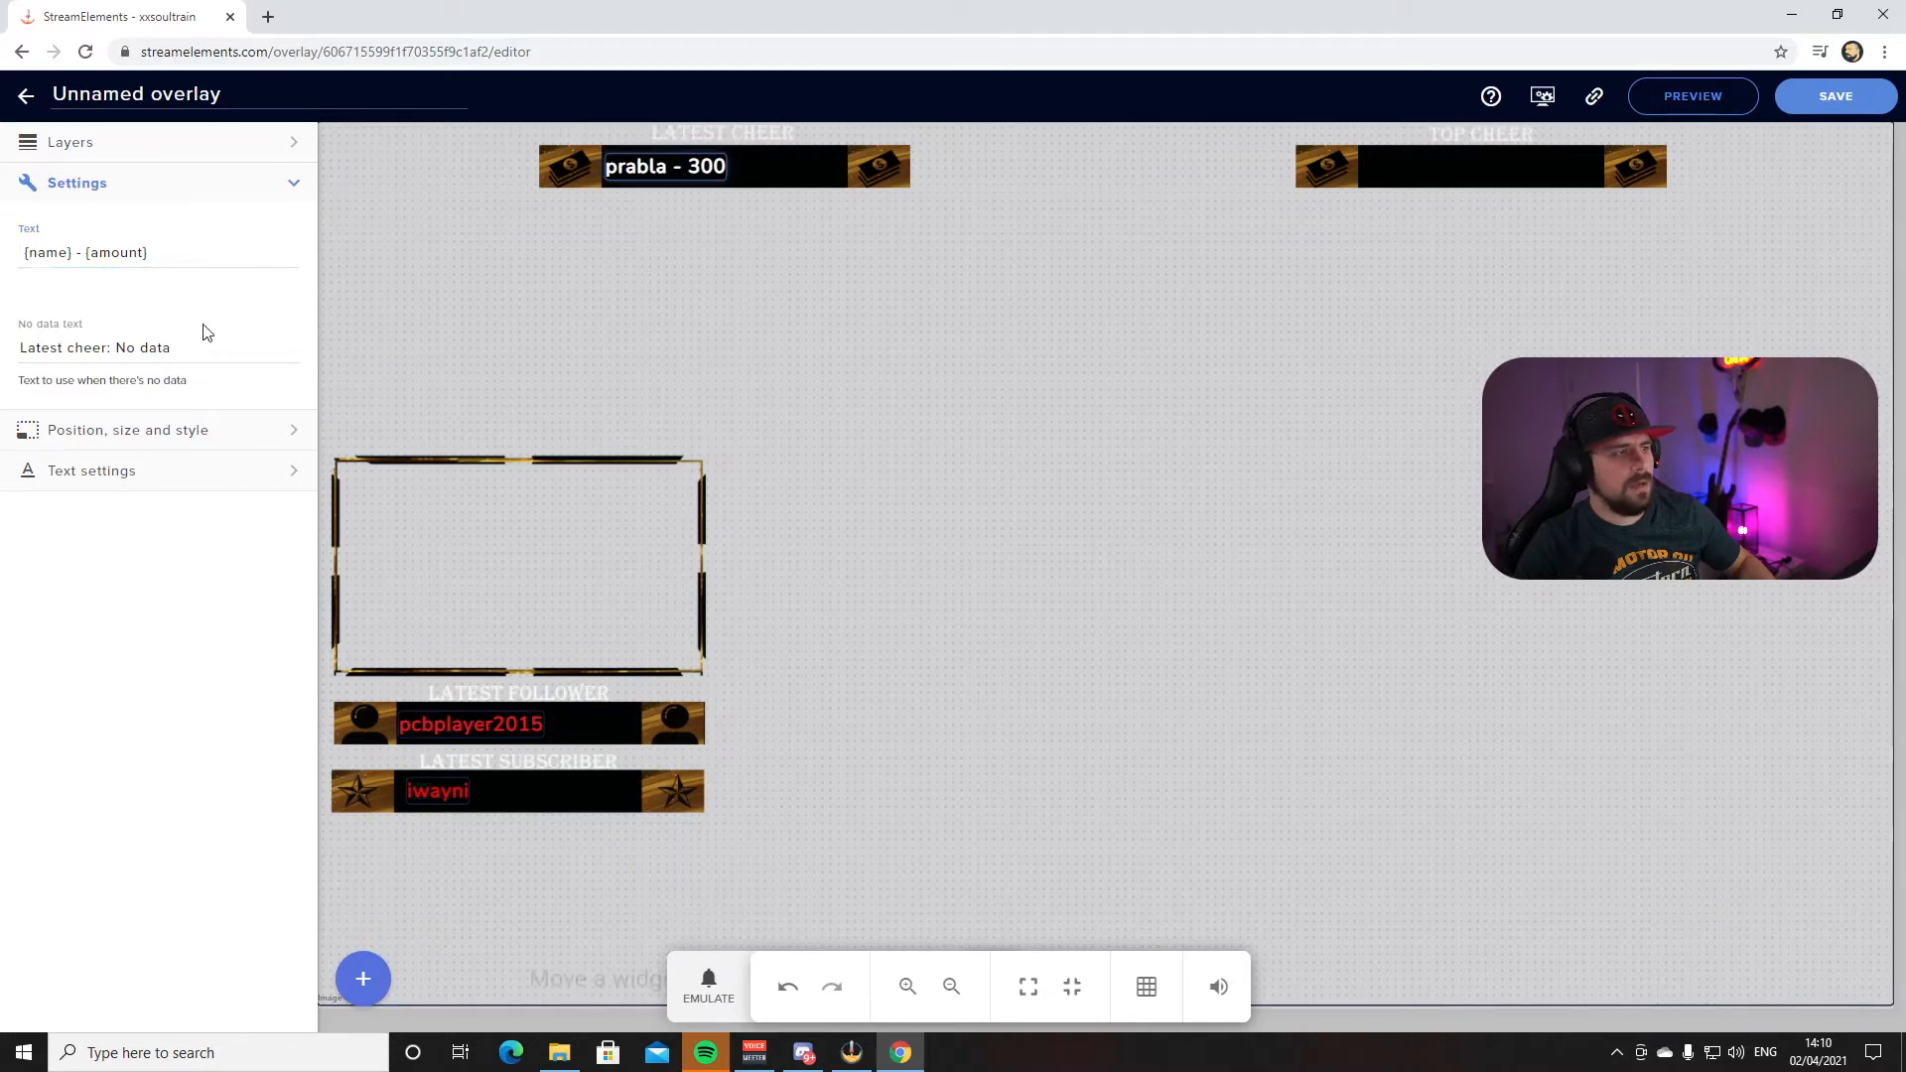
left_click(132, 470)
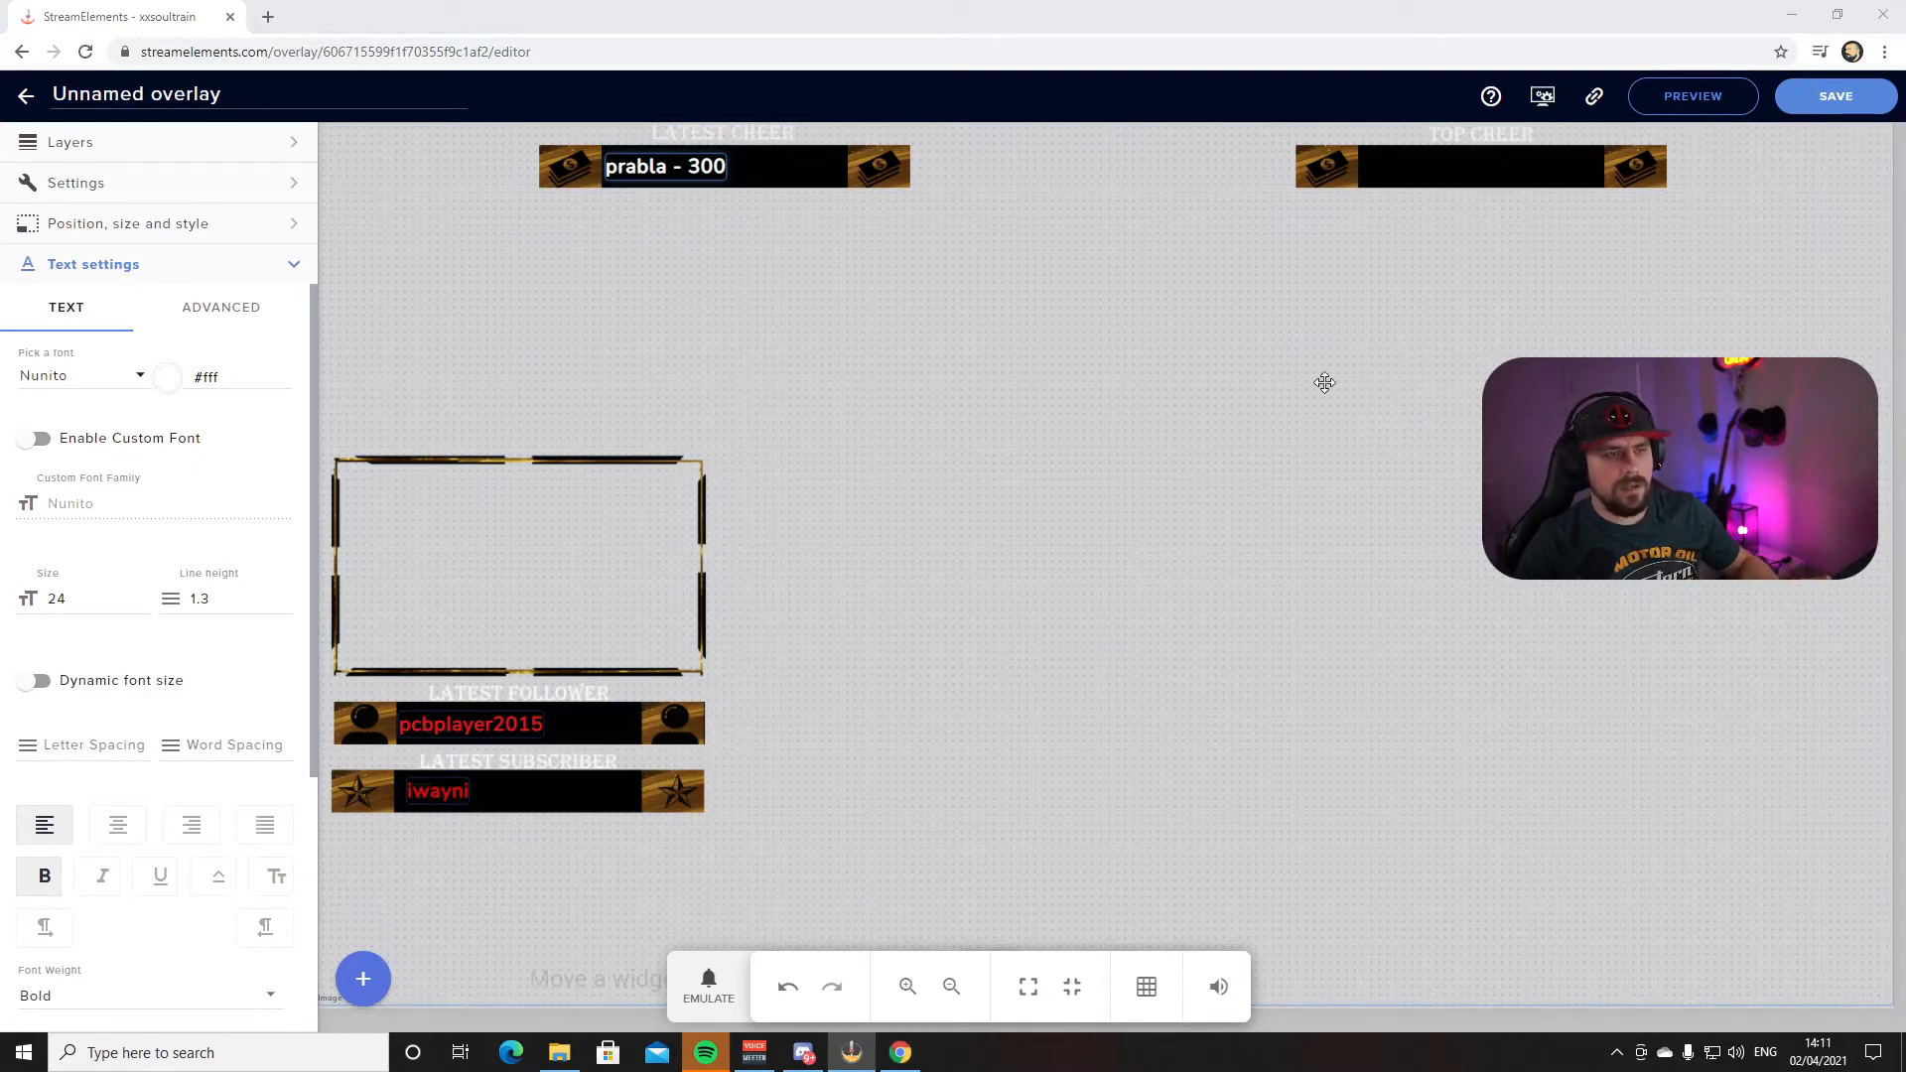
Add a Top cheerer label and place it on the black bar under the TOP CHEER heading
left_click(369, 979)
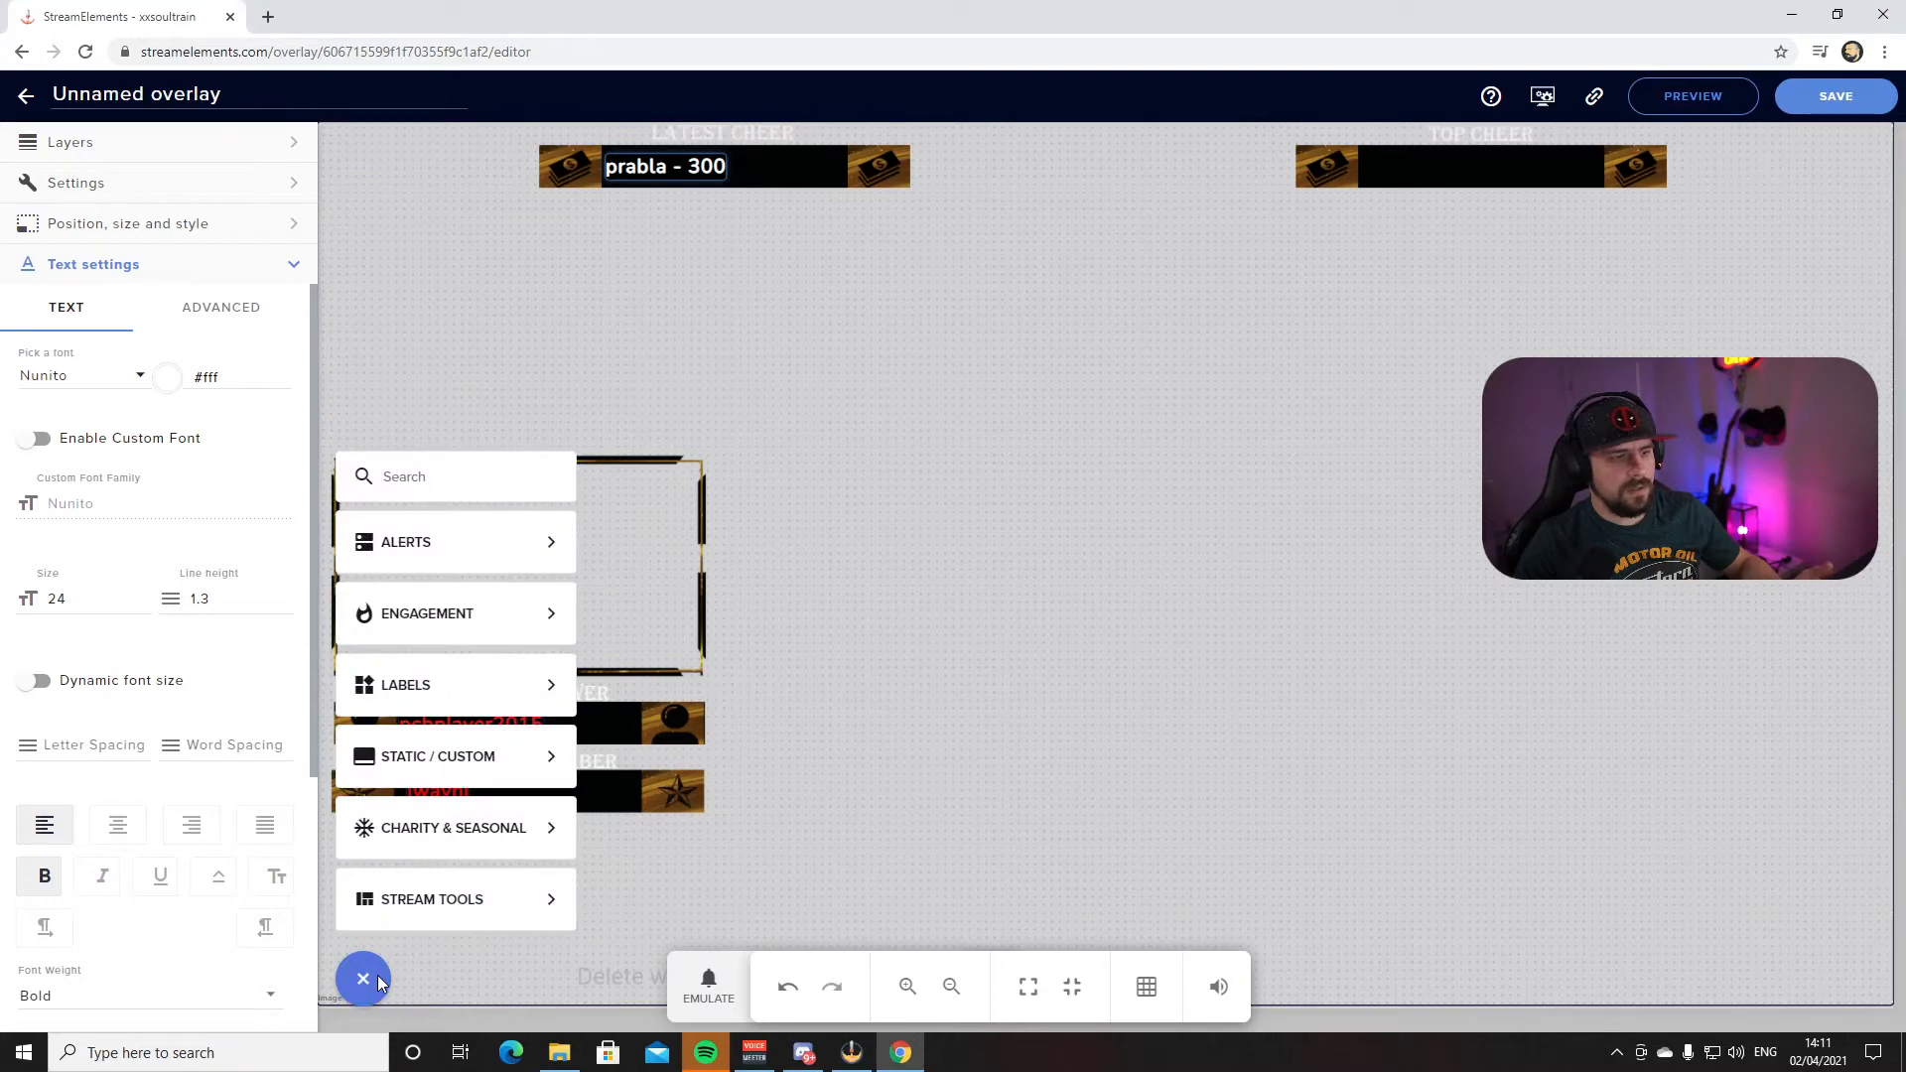
mouse_move(503, 685)
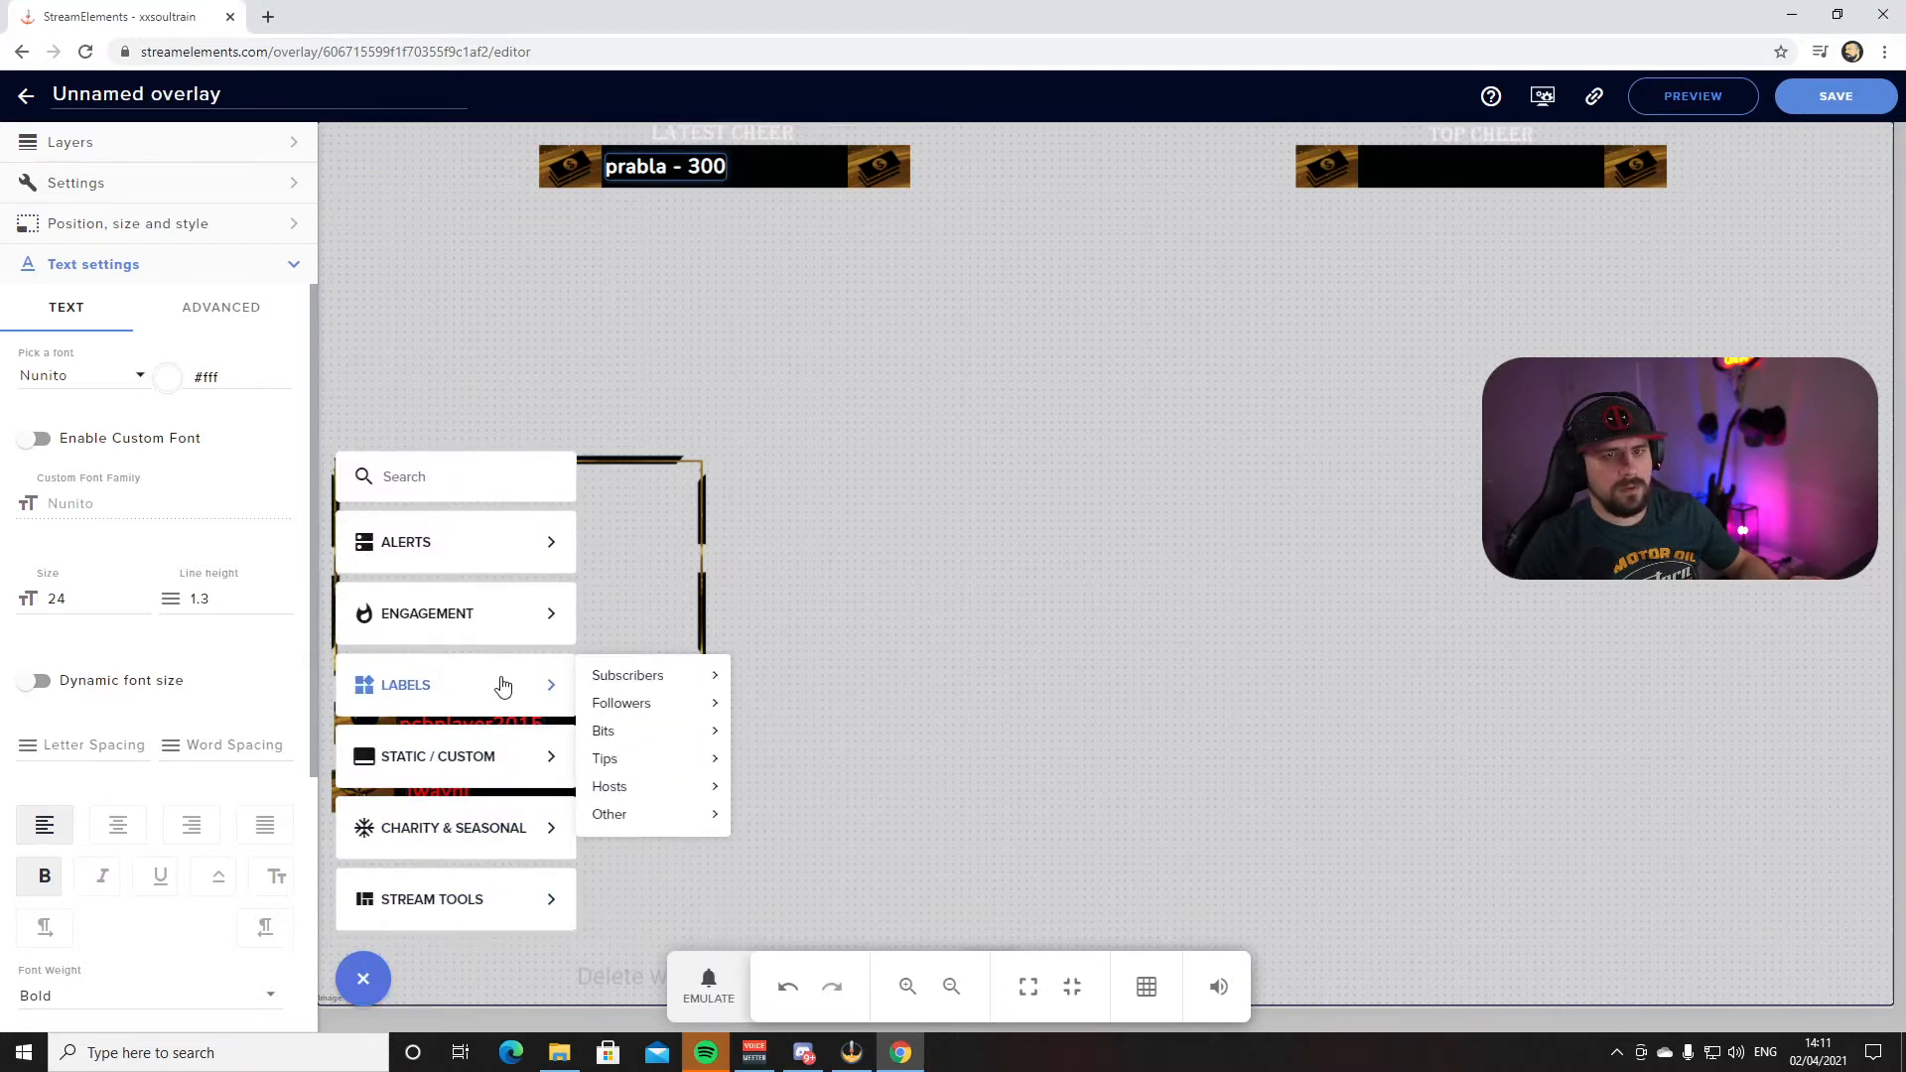
mouse_move(639, 705)
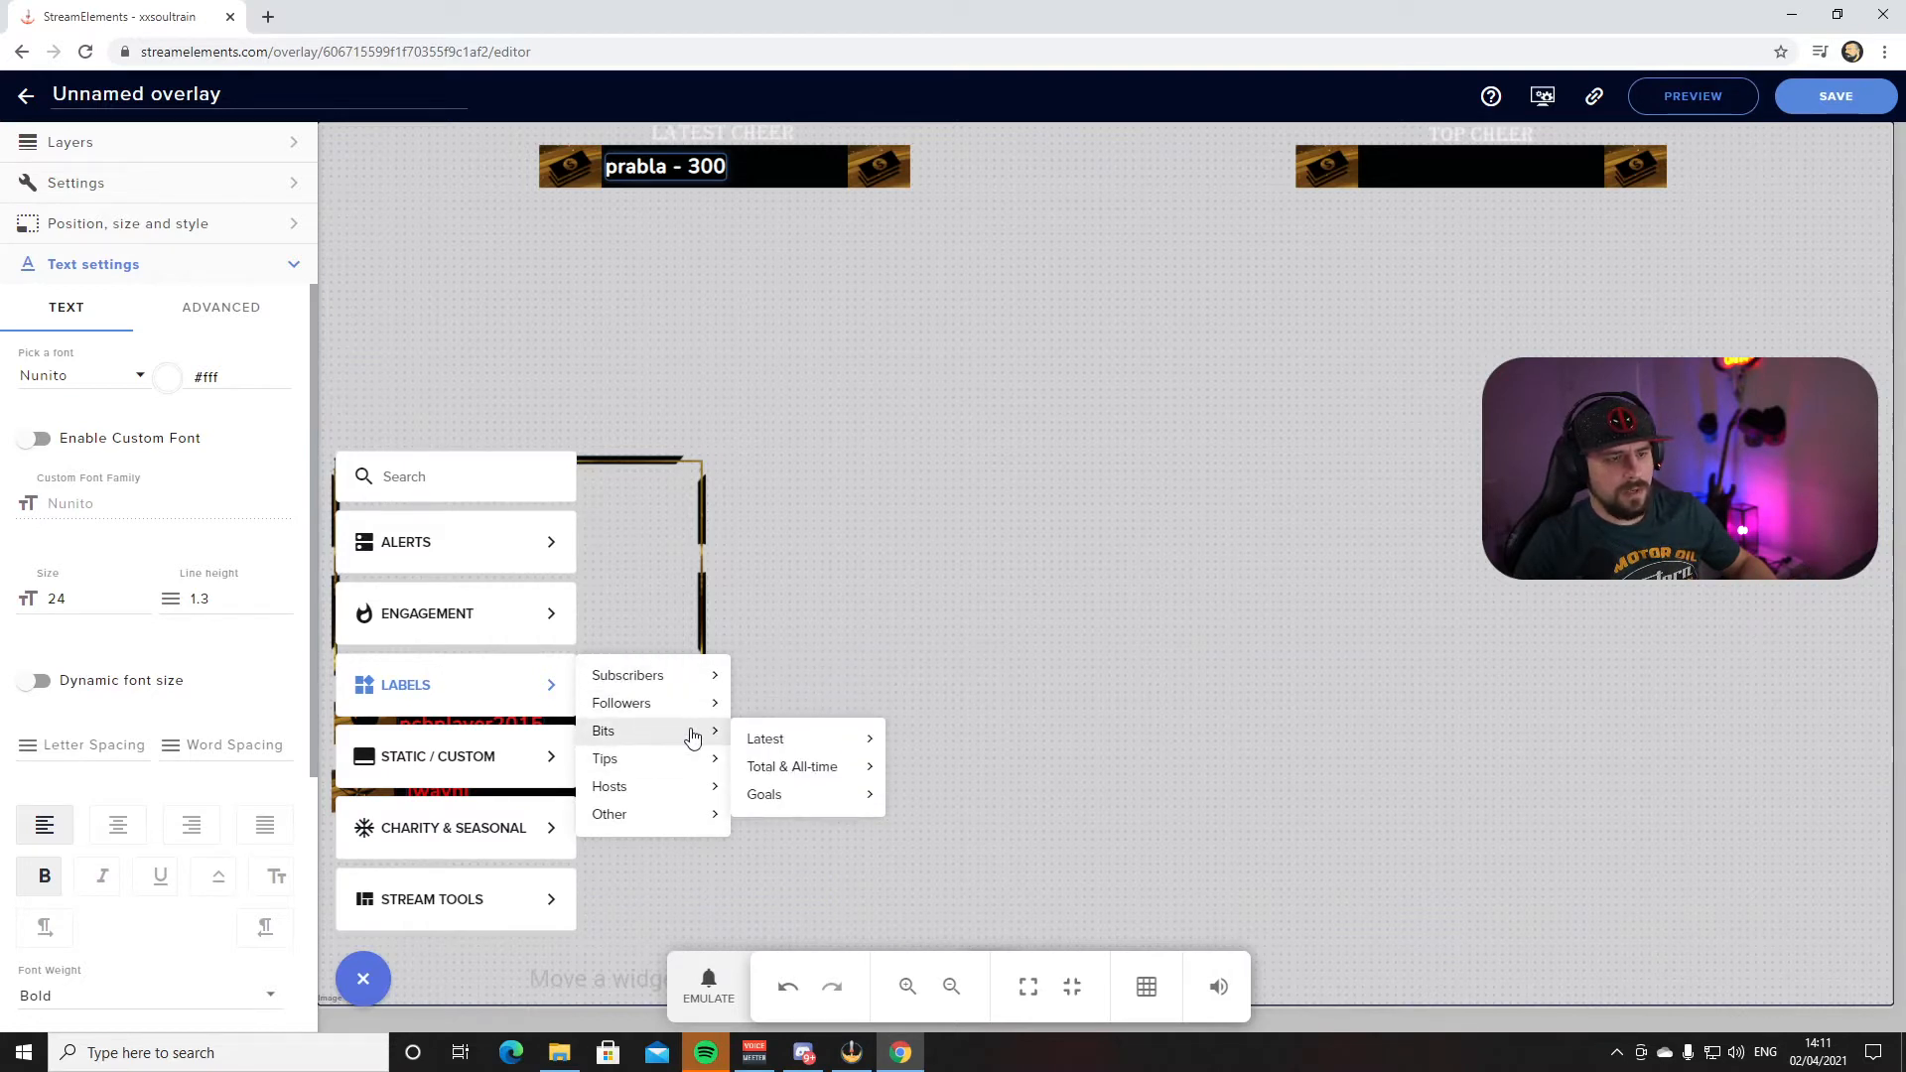
mouse_move(804, 774)
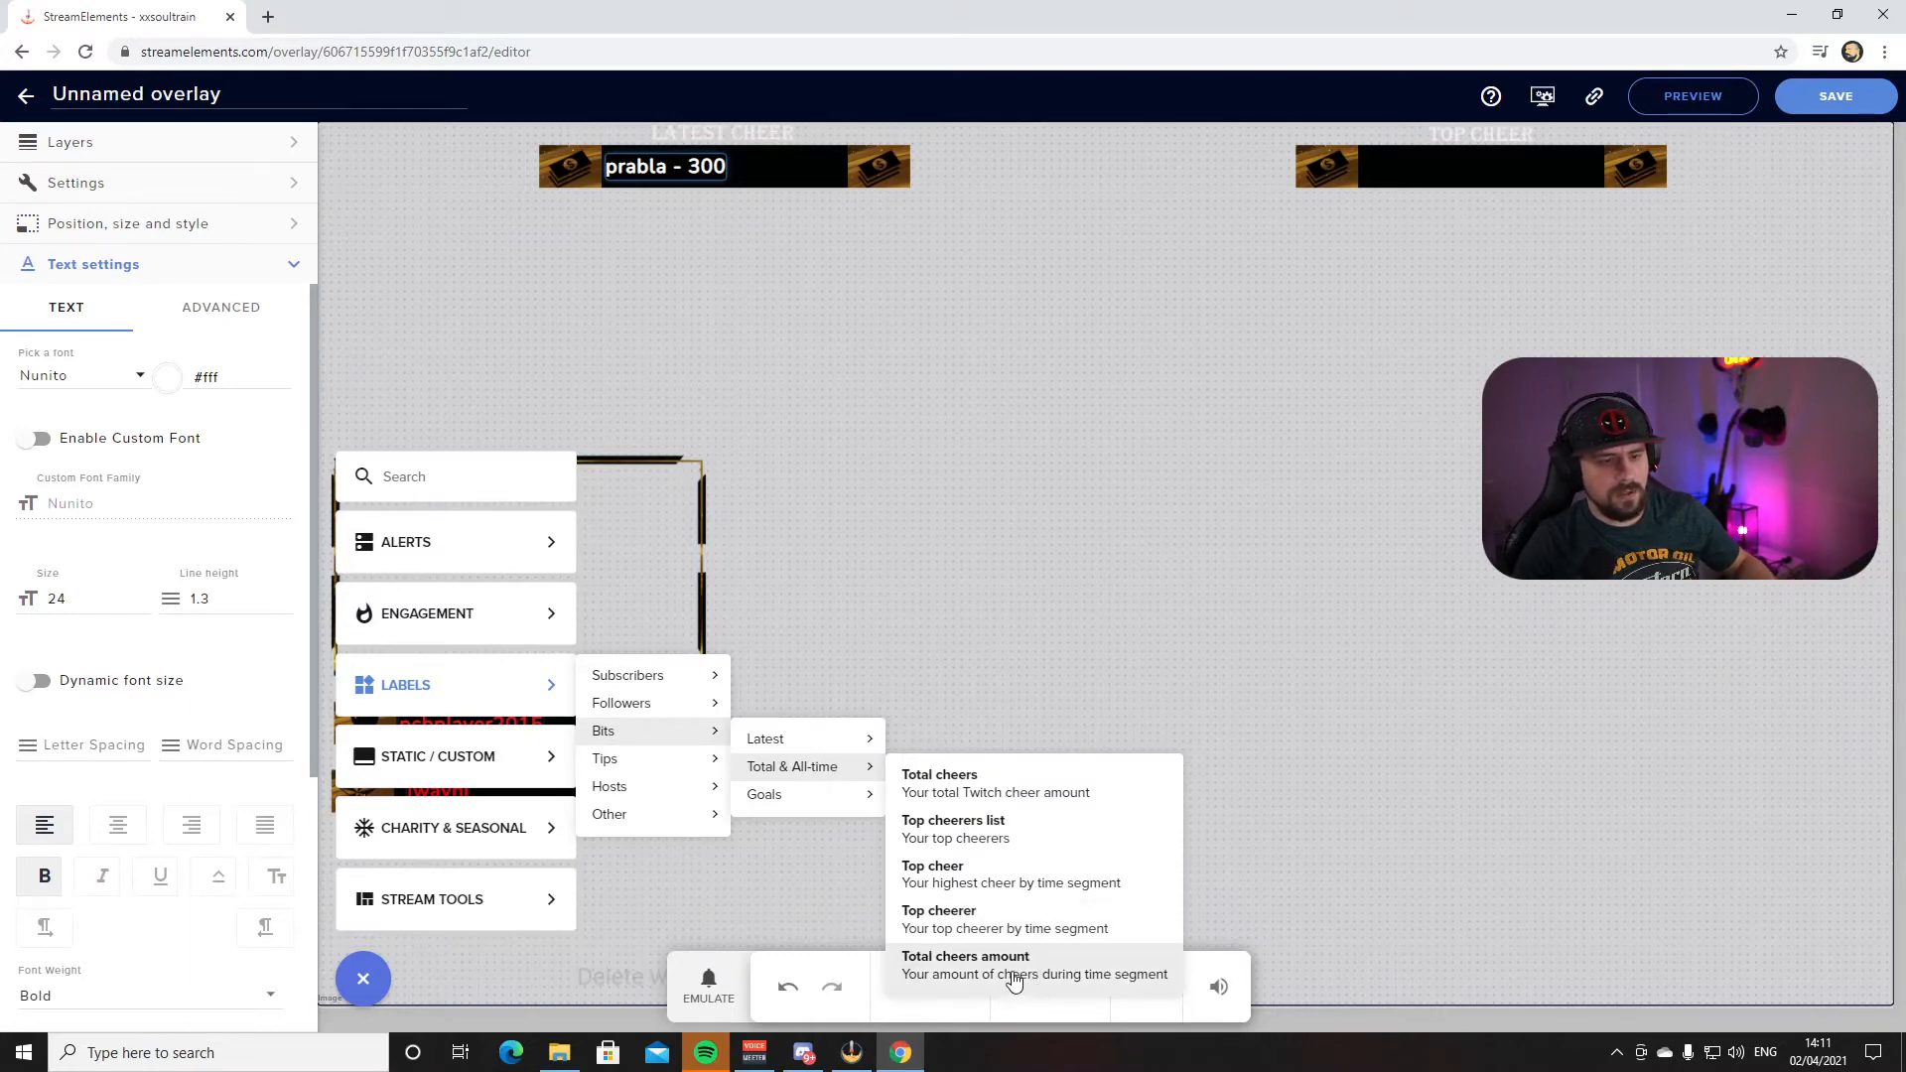
left_click(978, 918)
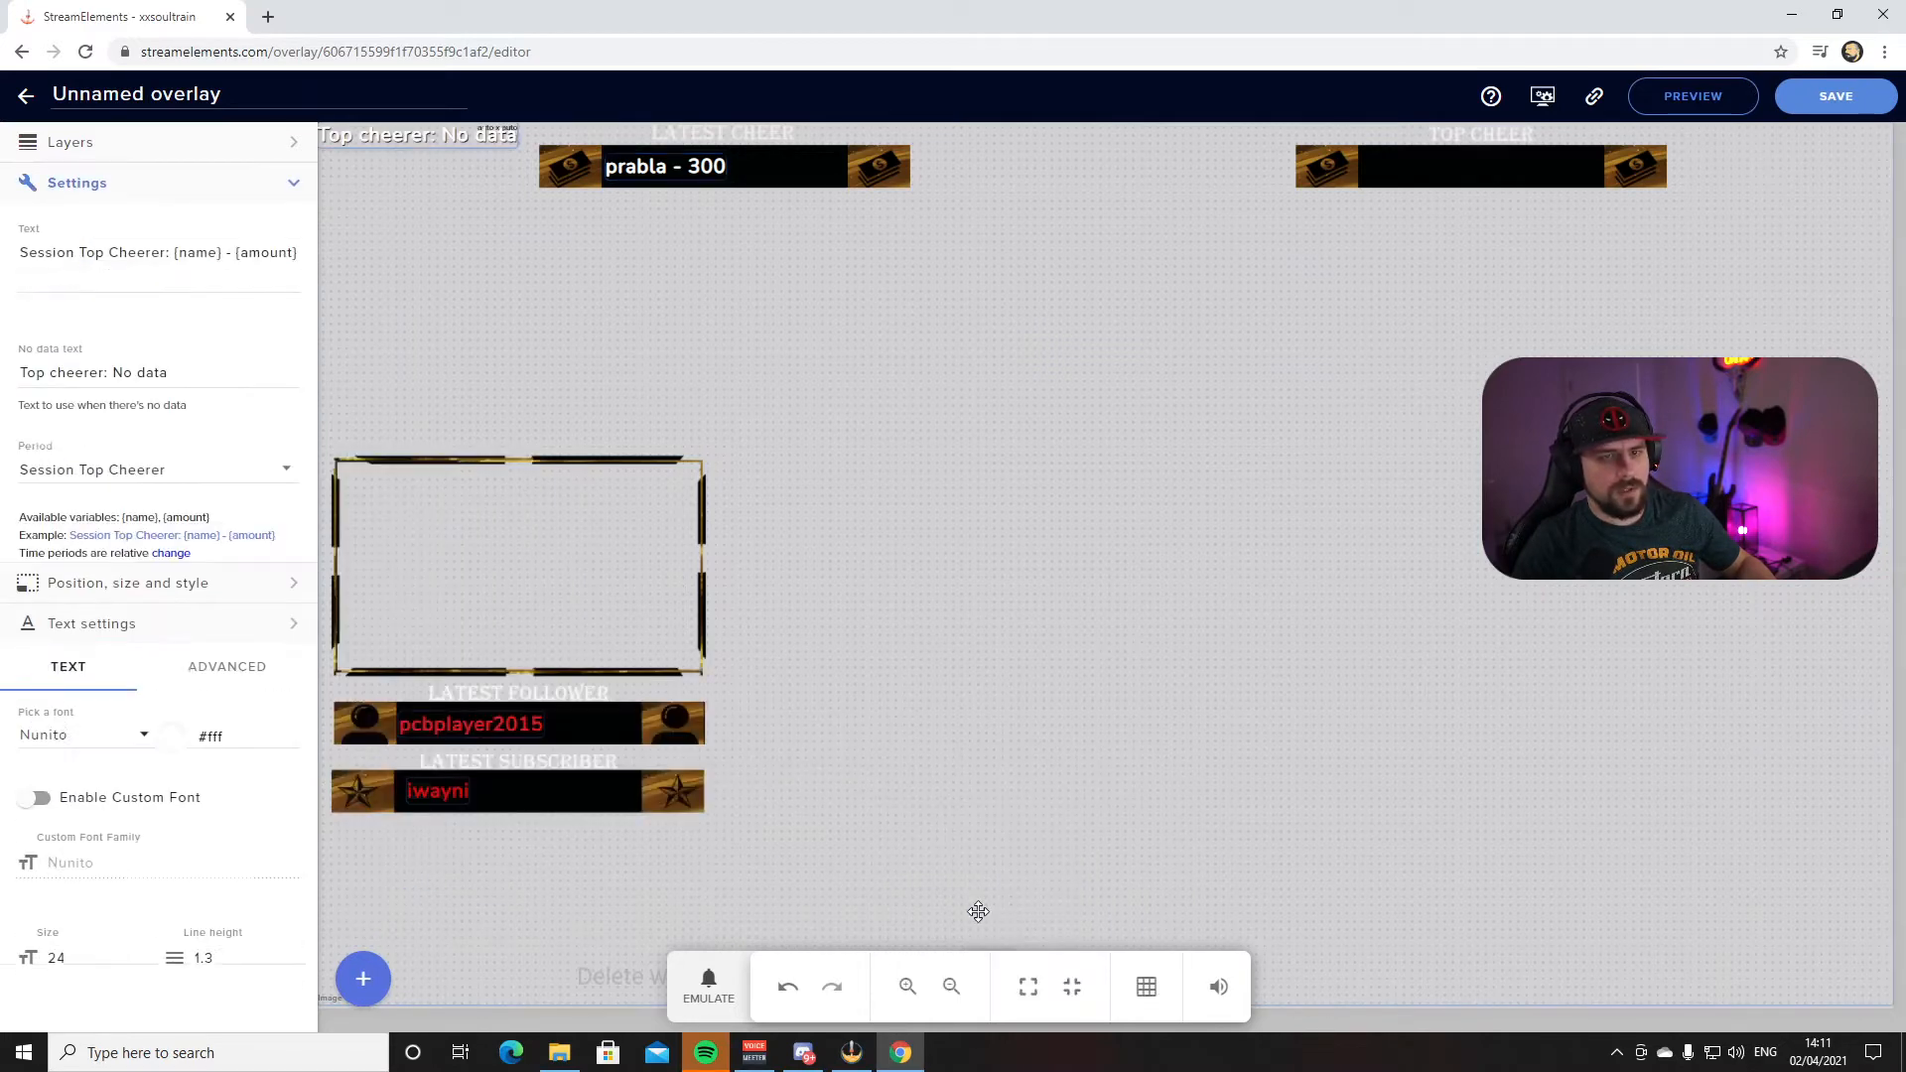
left_click_drag(426, 138, 1470, 169)
Reduce the top cheerer label's text to {name} - {amount} and shift the label slightly inward on its bar
left_click(174, 248)
key("BackSpace")
key("BackSpace")
key("BackSpace")
key("BackSpace")
key("BackSpace")
key("BackSpace")
key("BackSpace")
key("BackSpace")
key("BackSpace")
key("BackSpace")
key("BackSpace")
key("BackSpace")
key("BackSpace")
key("BackSpace")
key("BackSpace")
key("BackSpace")
key("BackSpace")
key("BackSpace")
key("BackSpace")
key("BackSpace")
key("BackSpace")
left_click(672, 331)
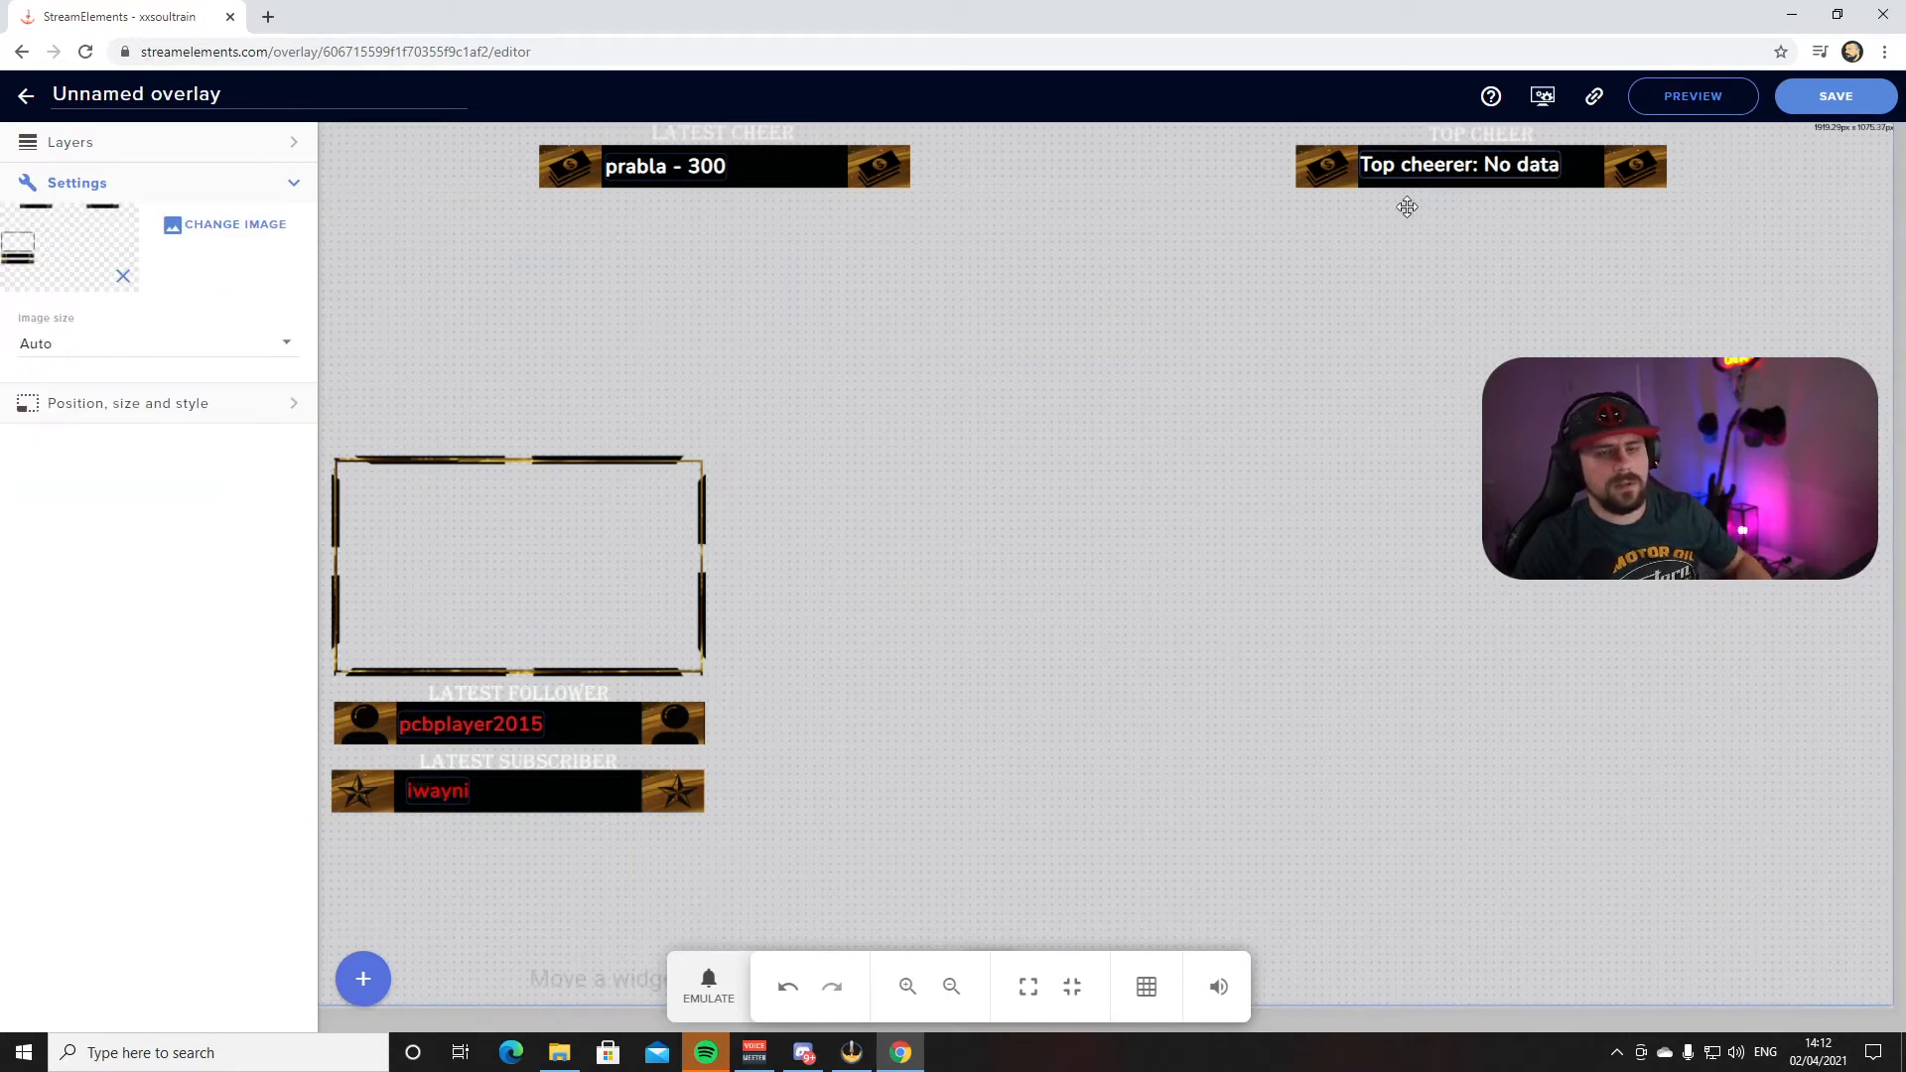
left_click_drag(1443, 170, 1459, 171)
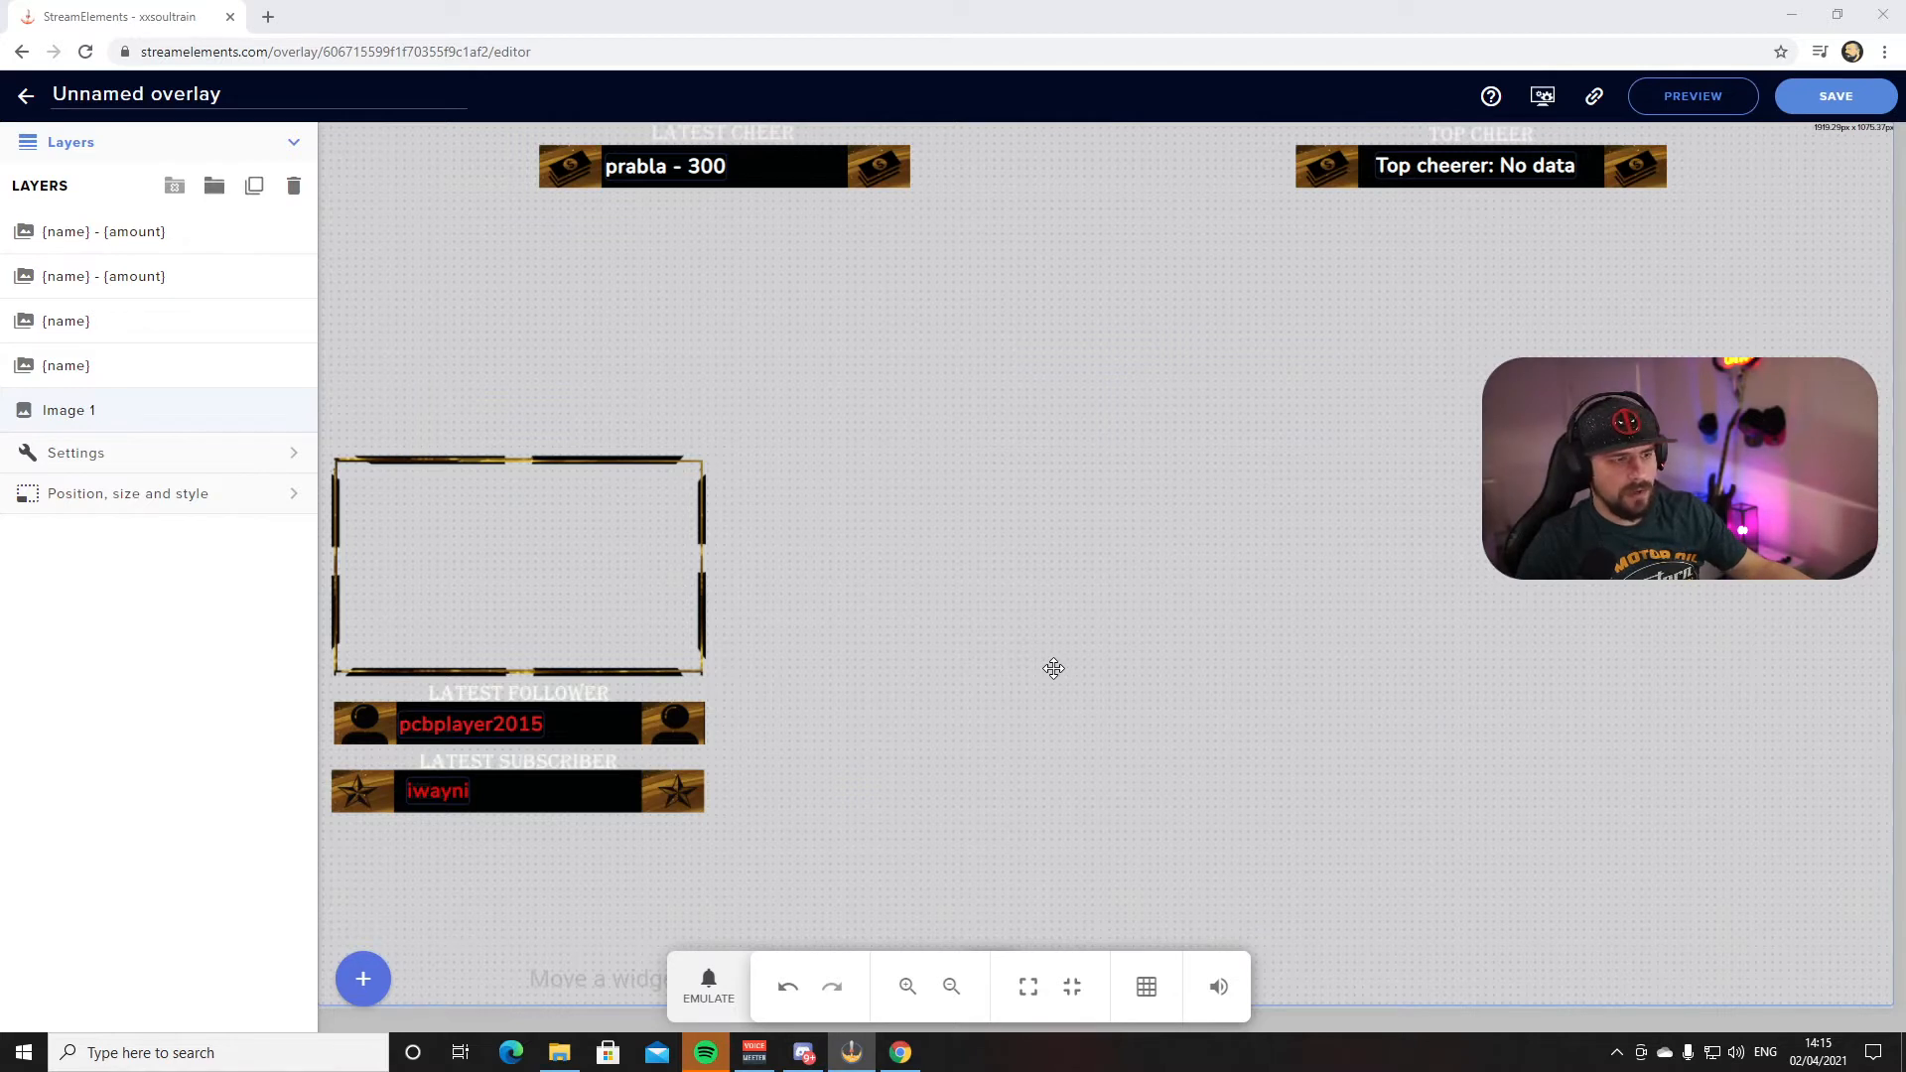
Add an AlertBox widget to the overlay
left_click(365, 980)
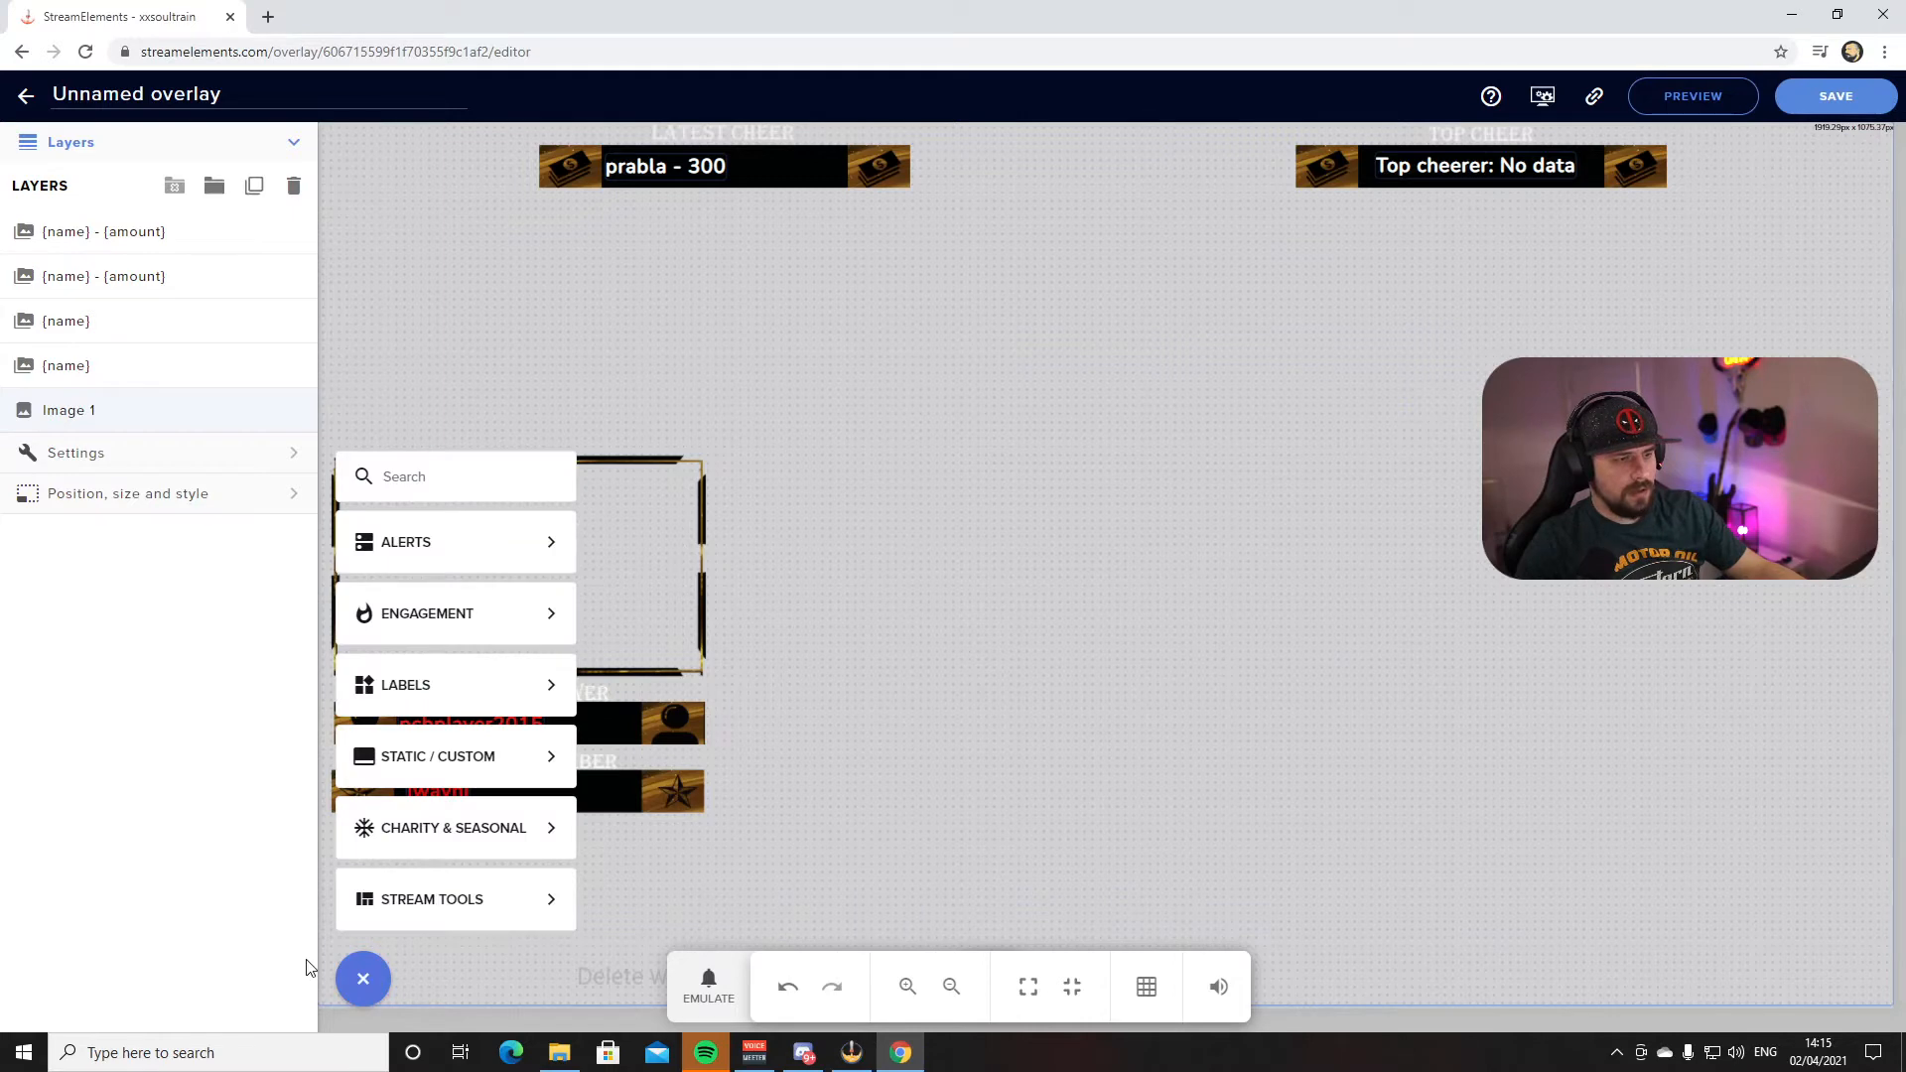
mouse_move(489, 561)
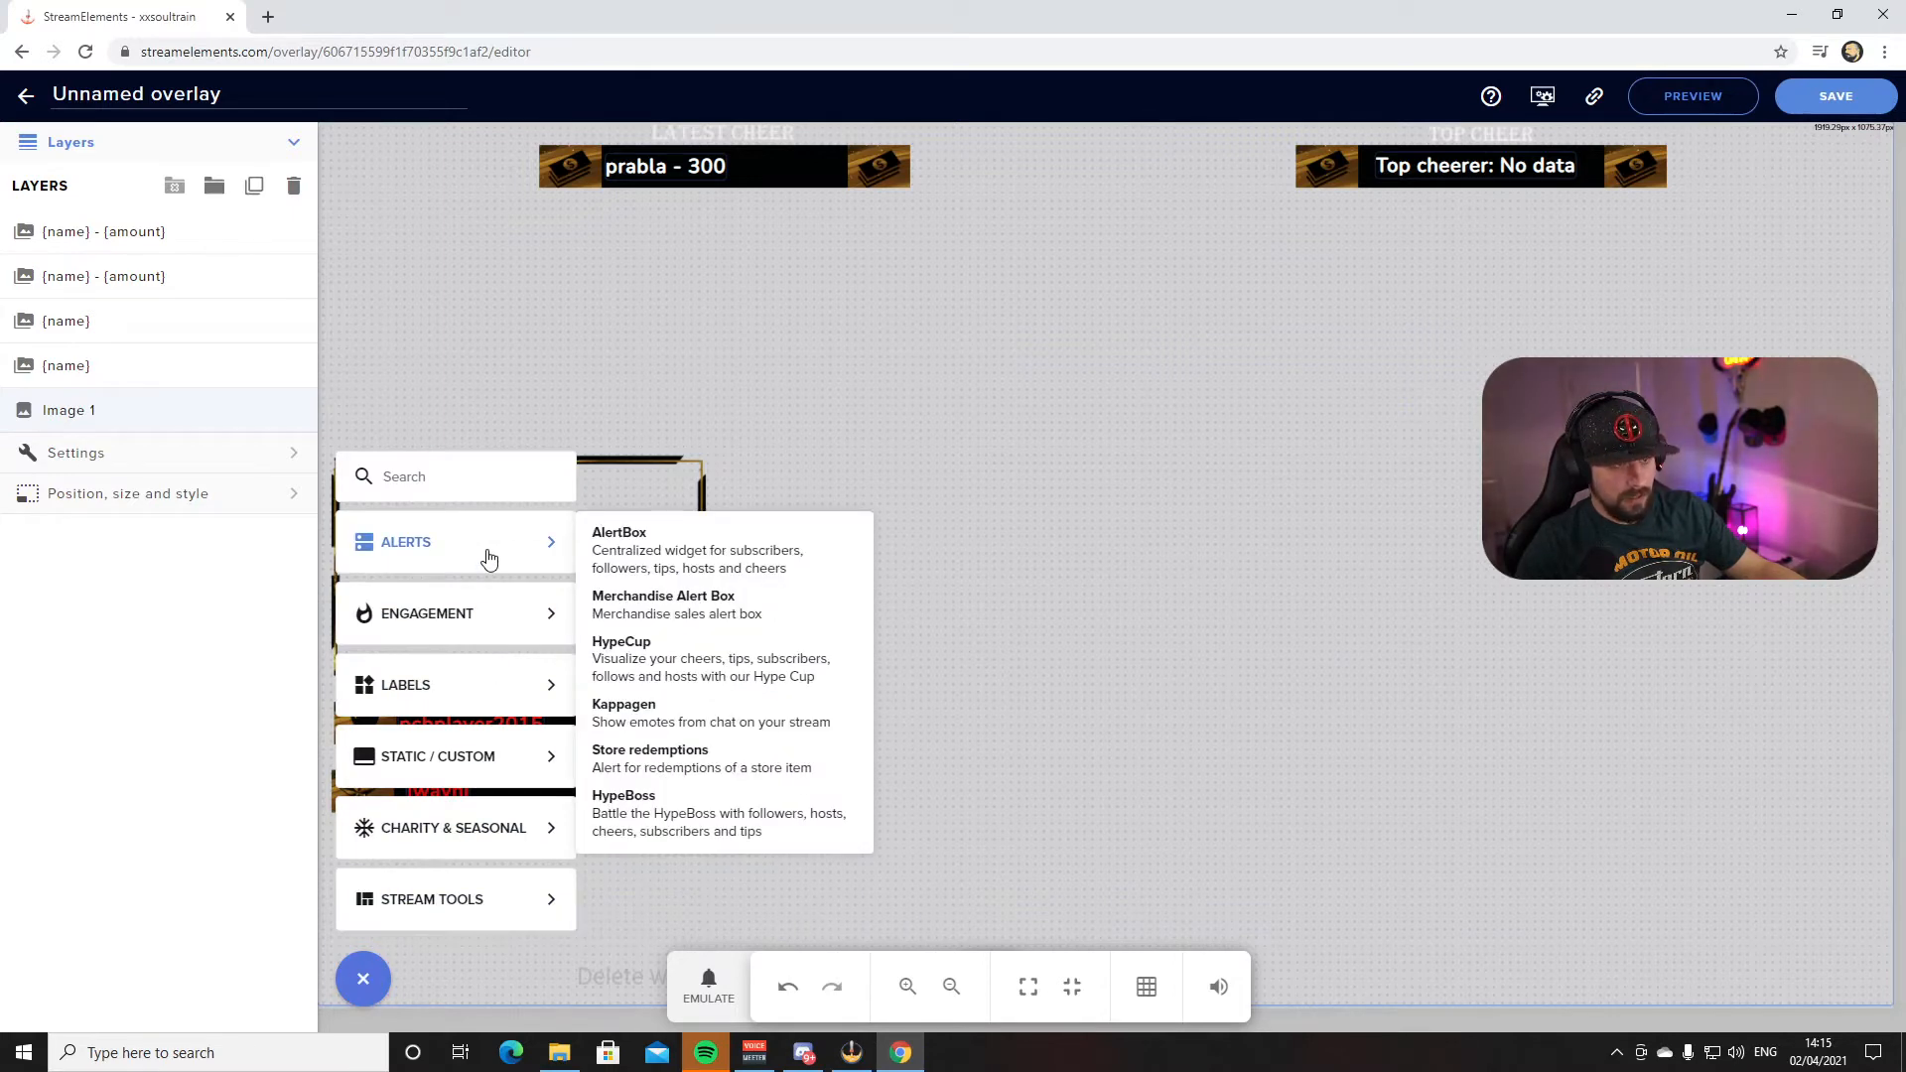
left_click(676, 554)
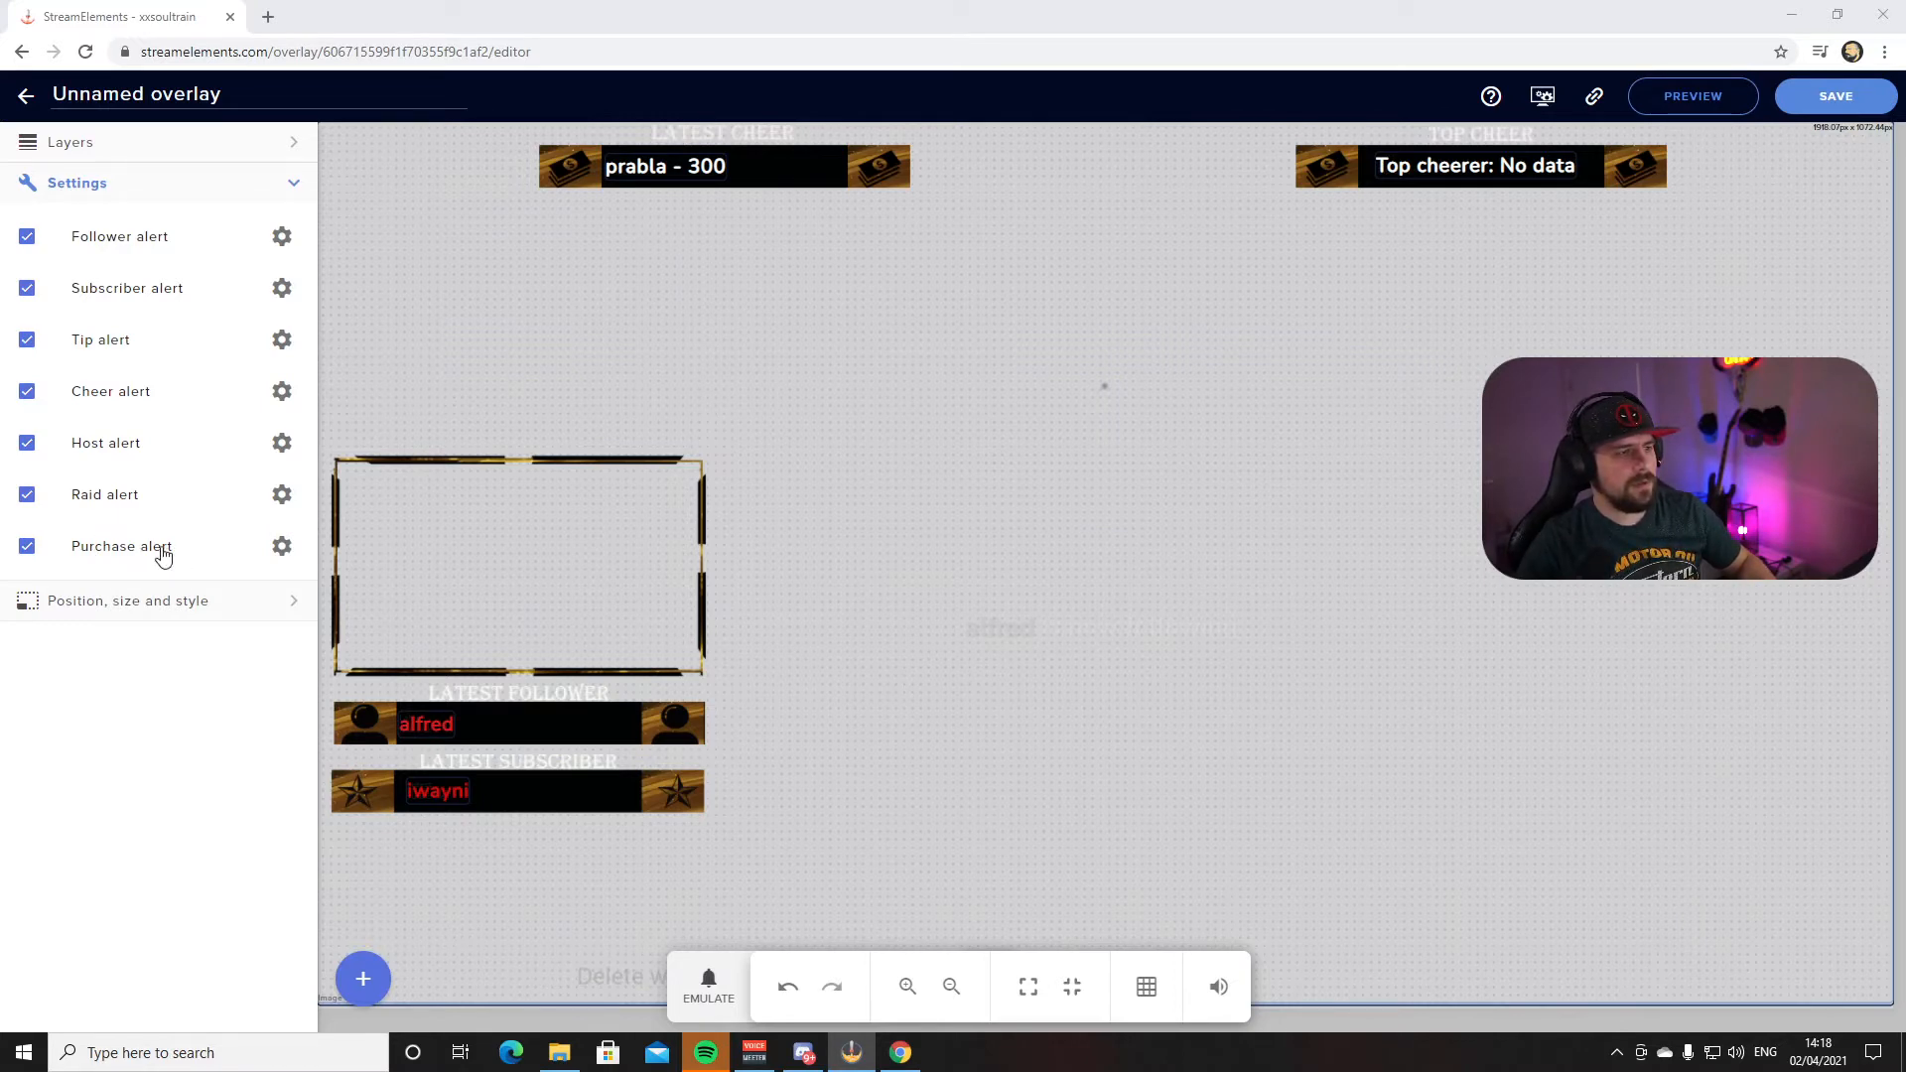
Open the follower alert's advanced settings and emulate a follower event to preview the alert
left_click(282, 240)
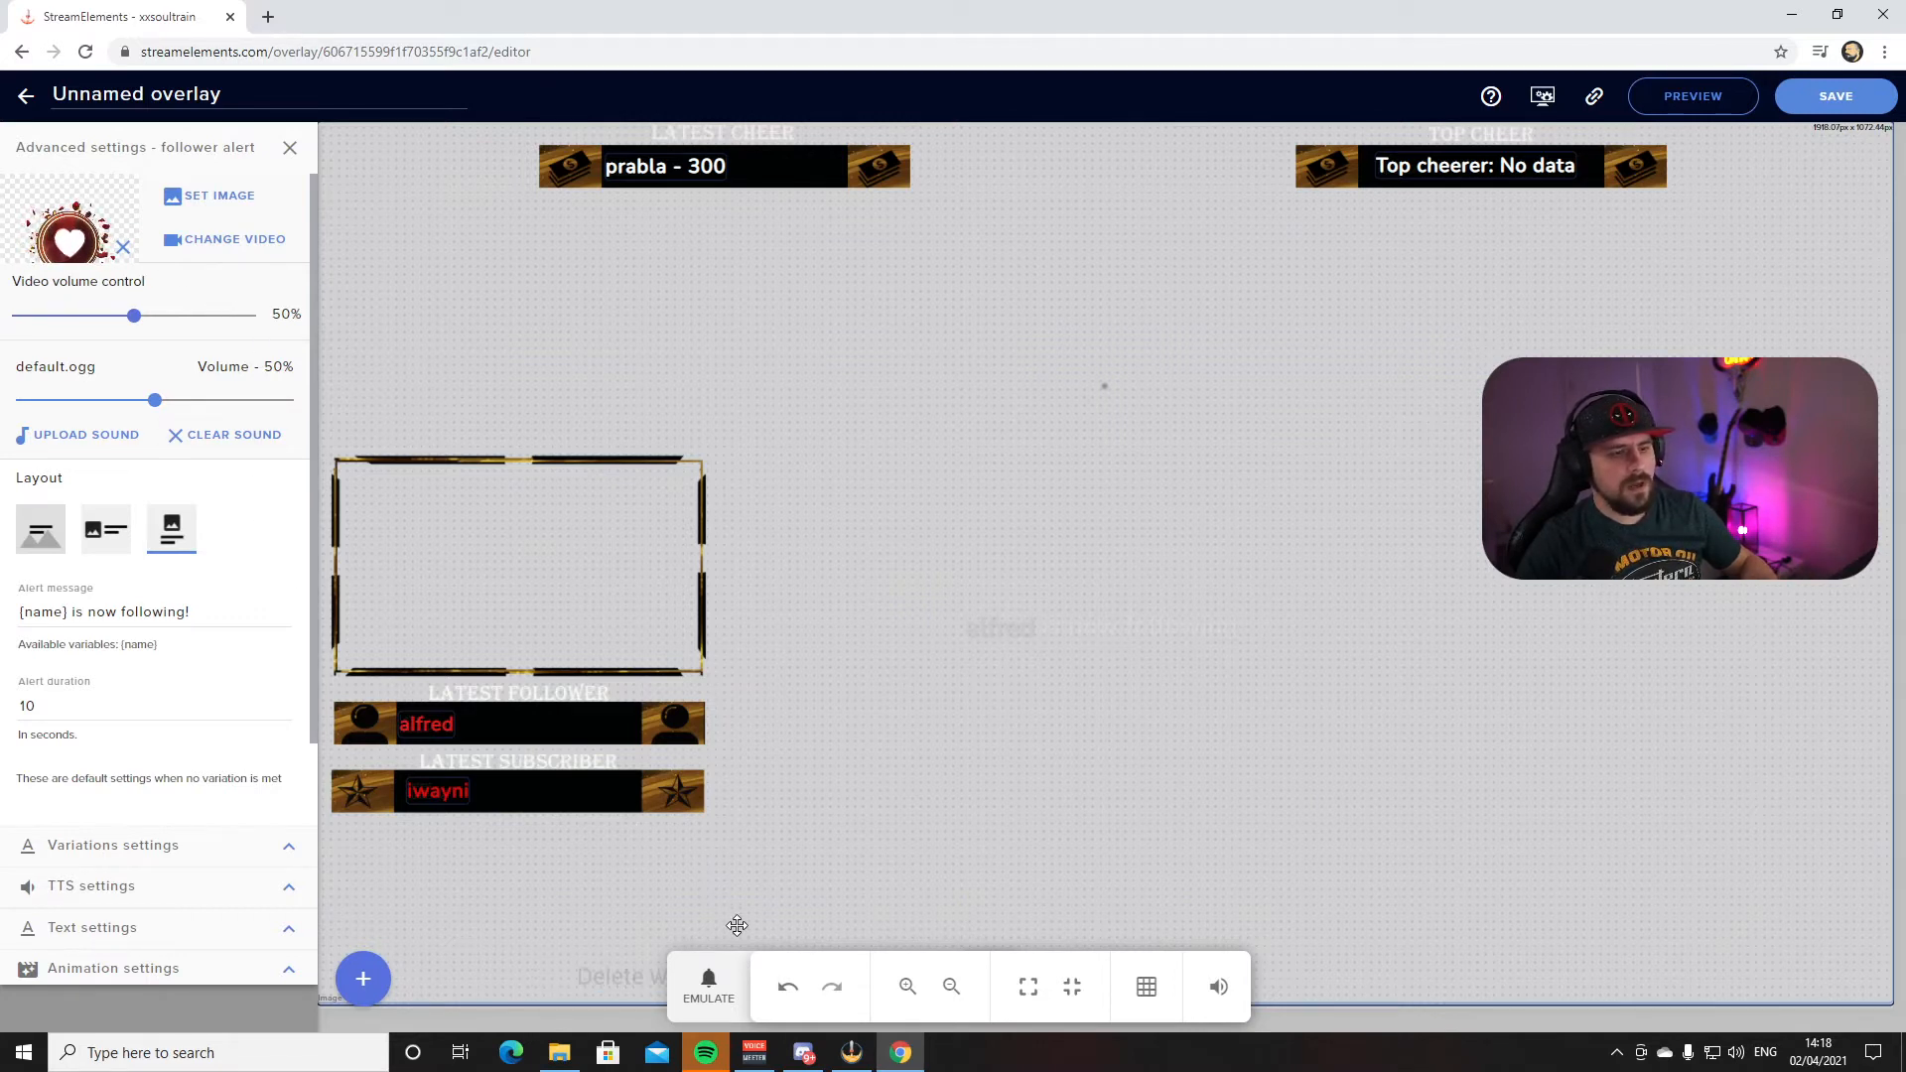
left_click(711, 981)
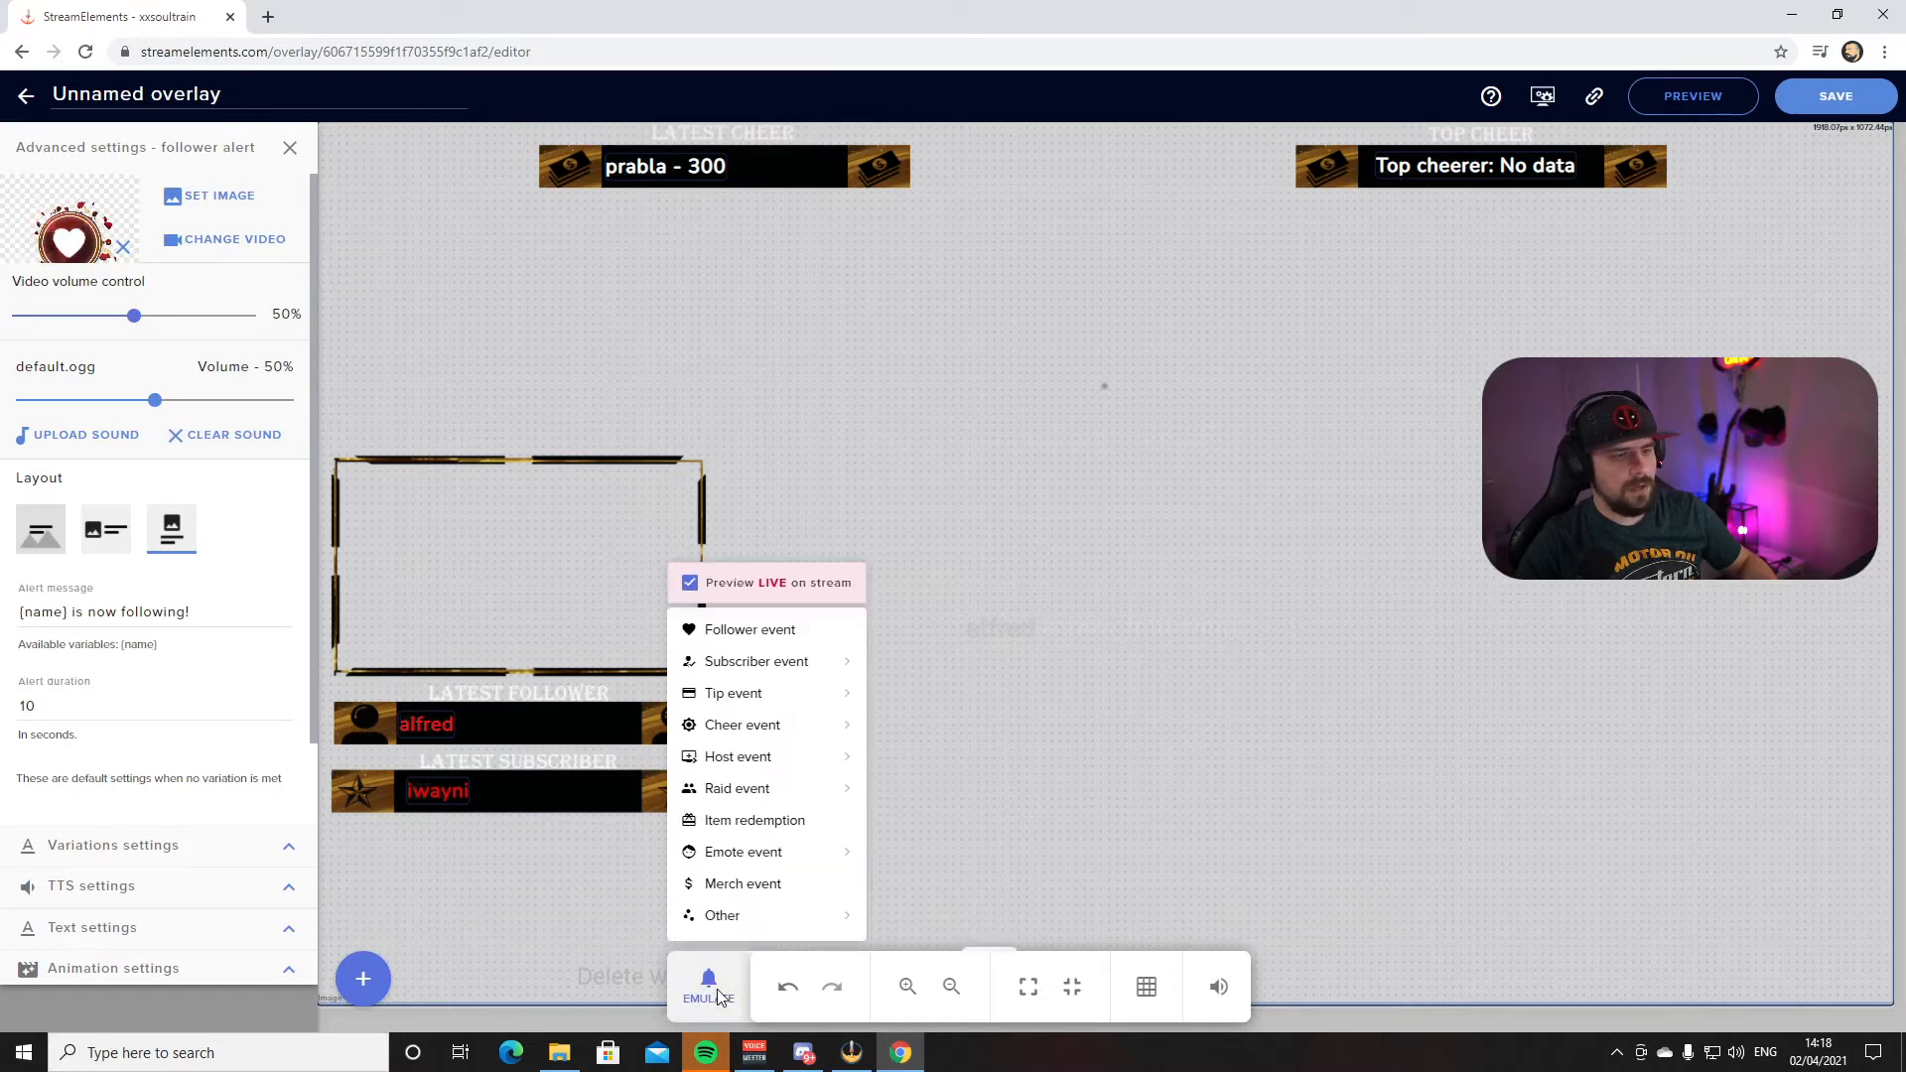
left_click(783, 636)
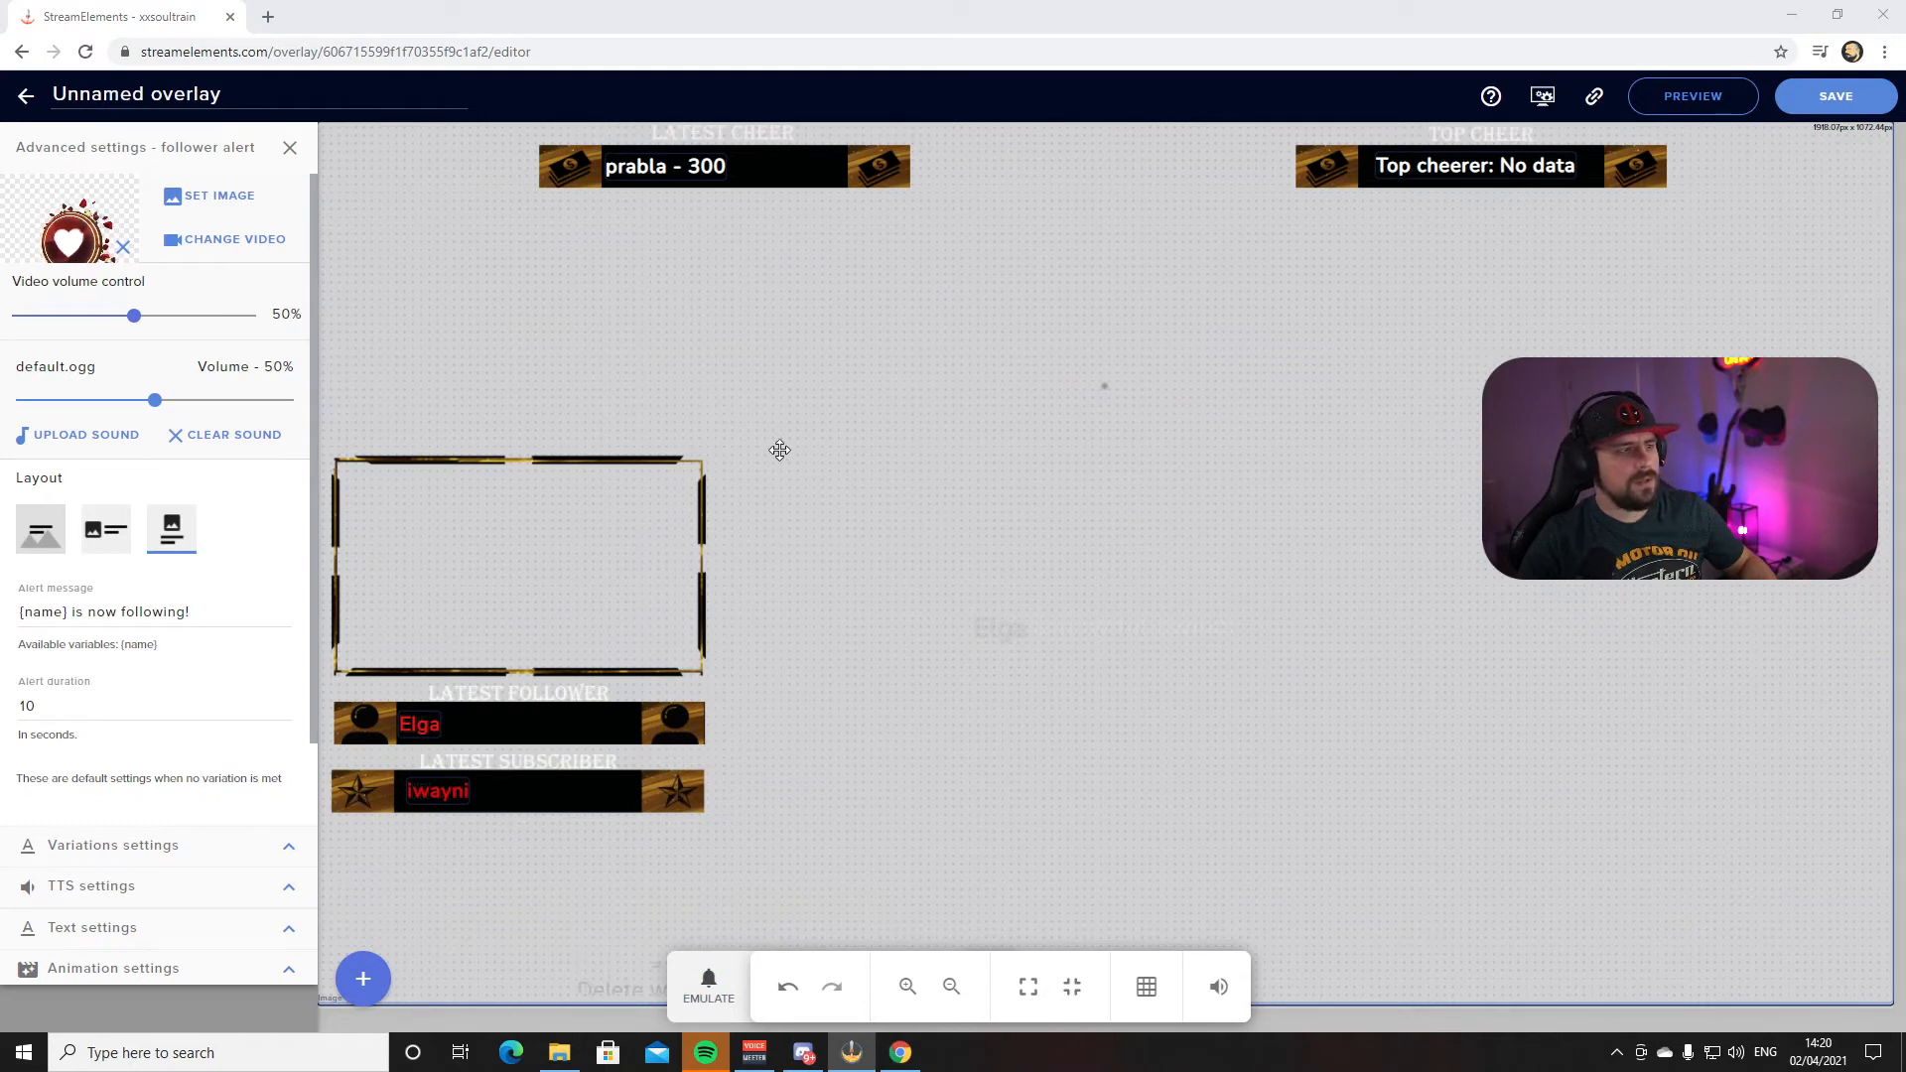
Replace the follower alert's default video with the New Follower clip from the uploaded videos
left_click(121, 250)
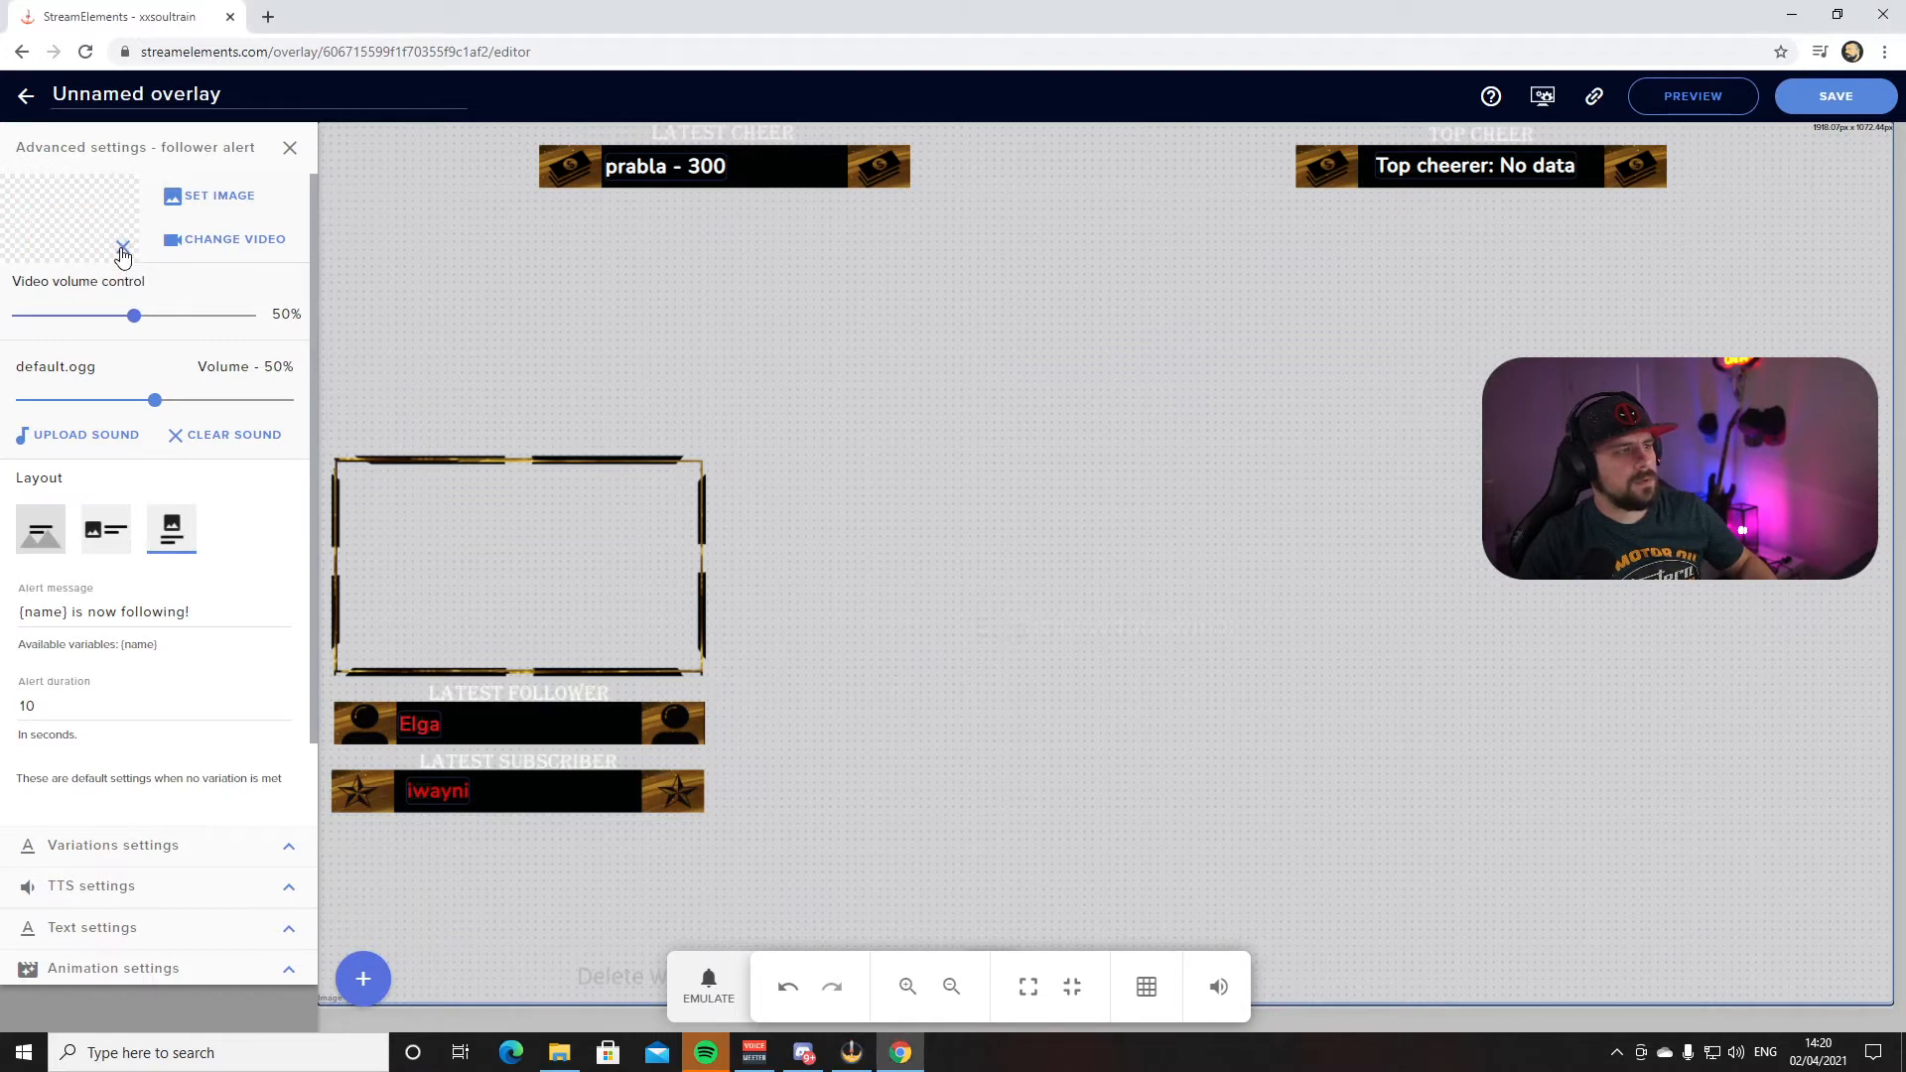
left_click(219, 244)
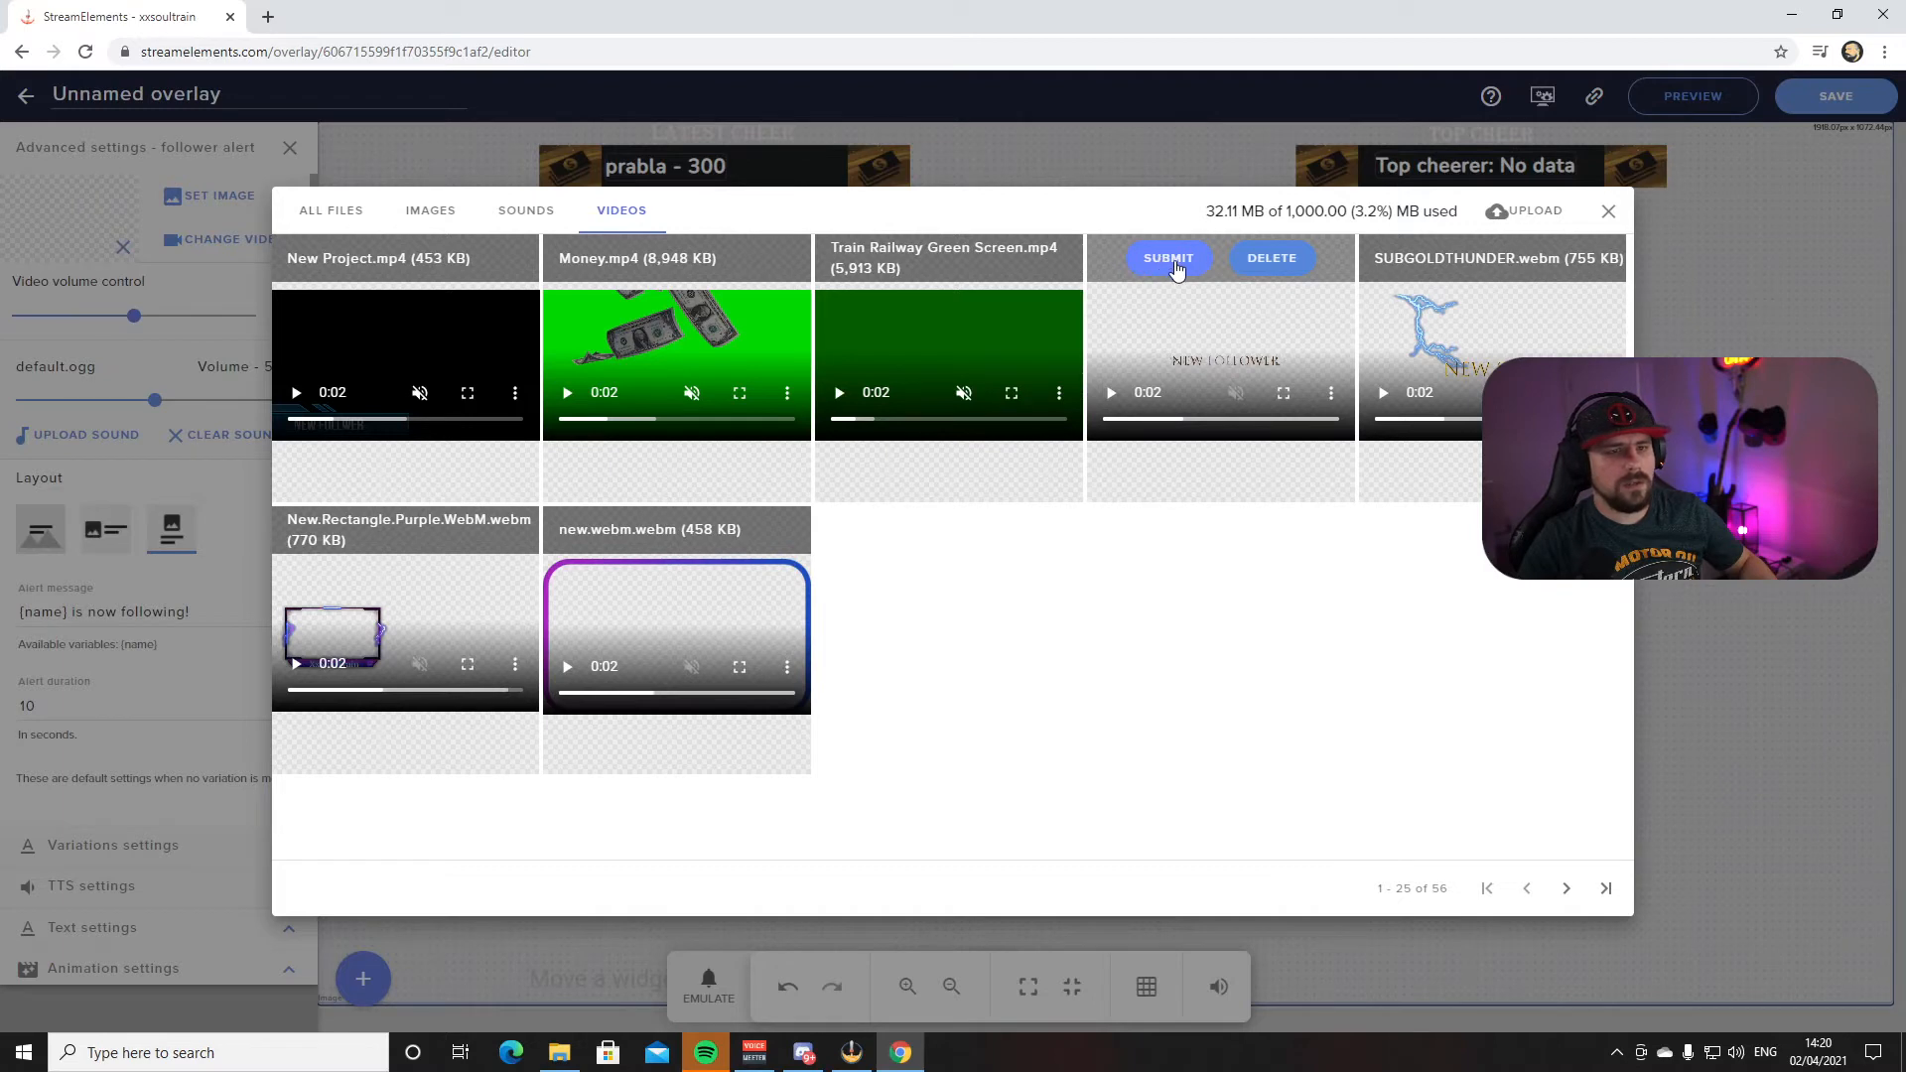
left_click(1170, 261)
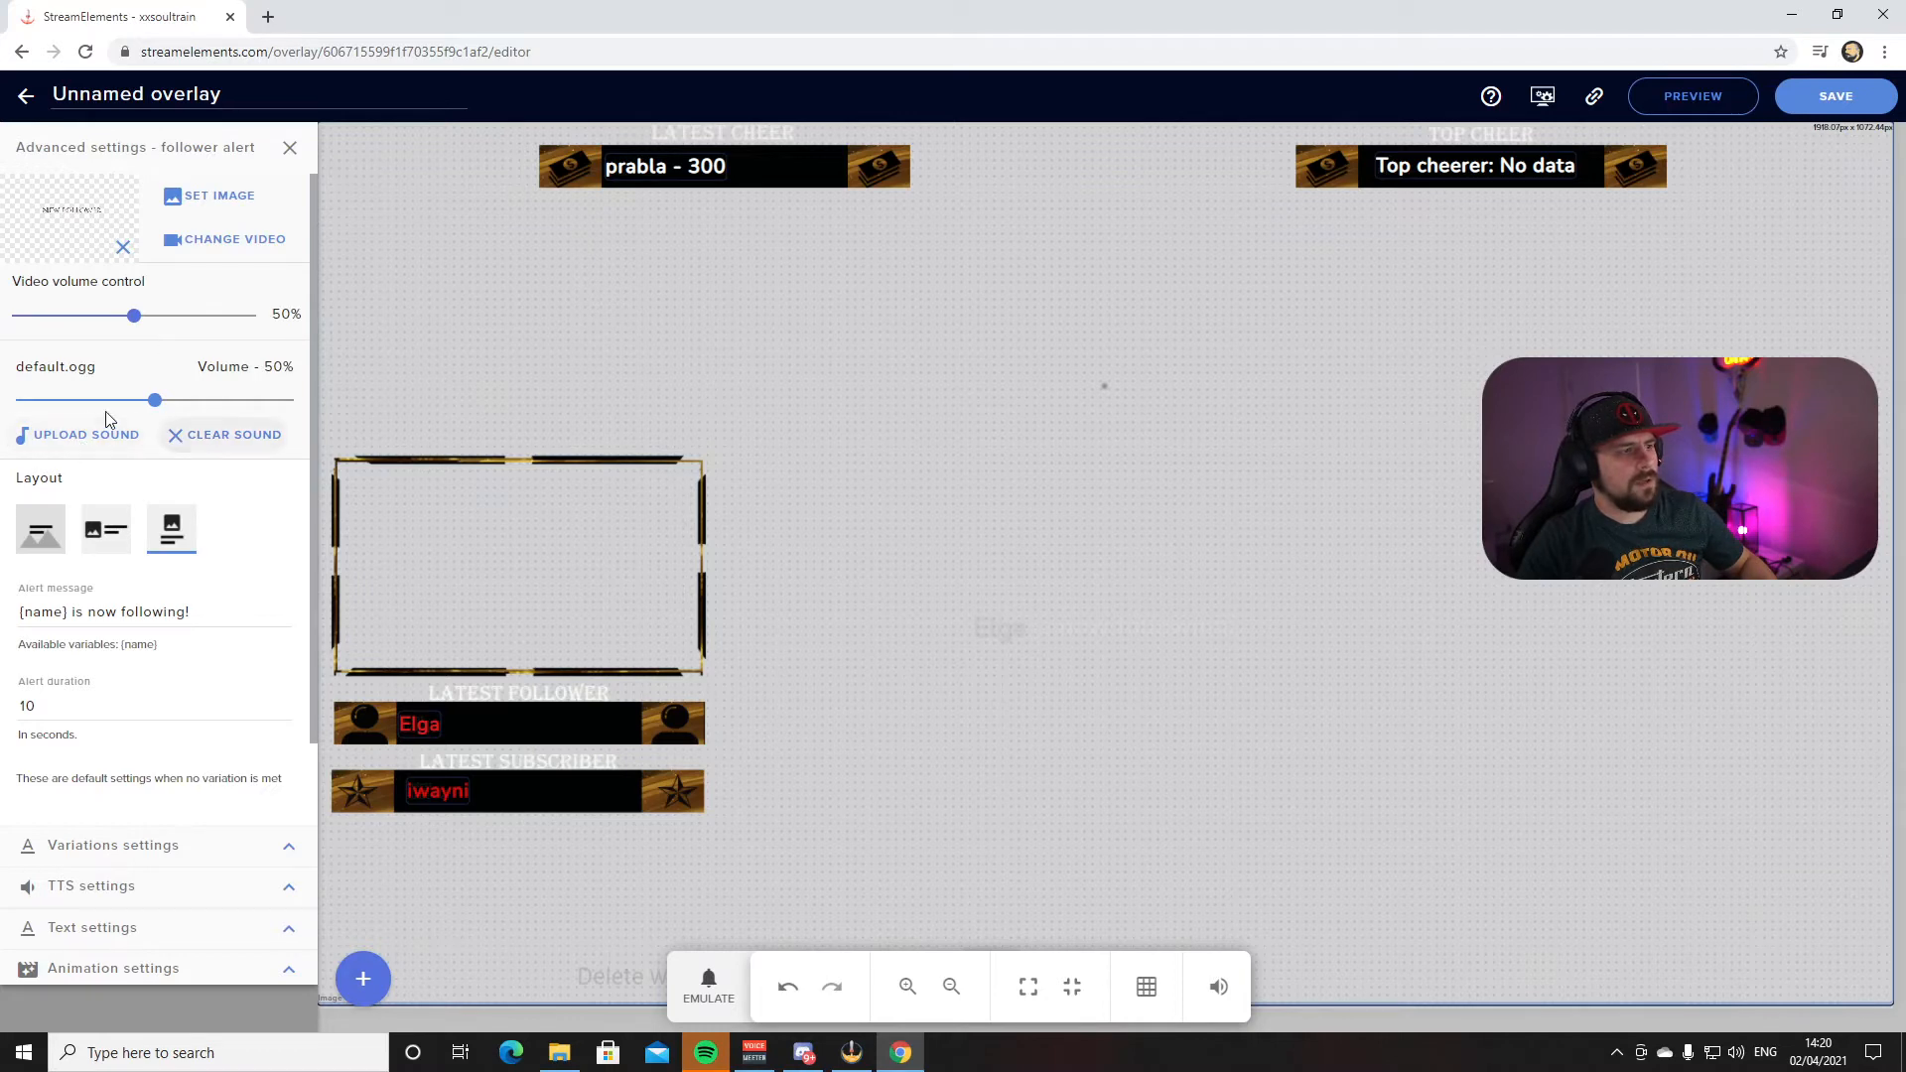
Replace the follower alert's default sound with thunder-sound-effect.mp3 from the uploaded sounds
left_click(81, 443)
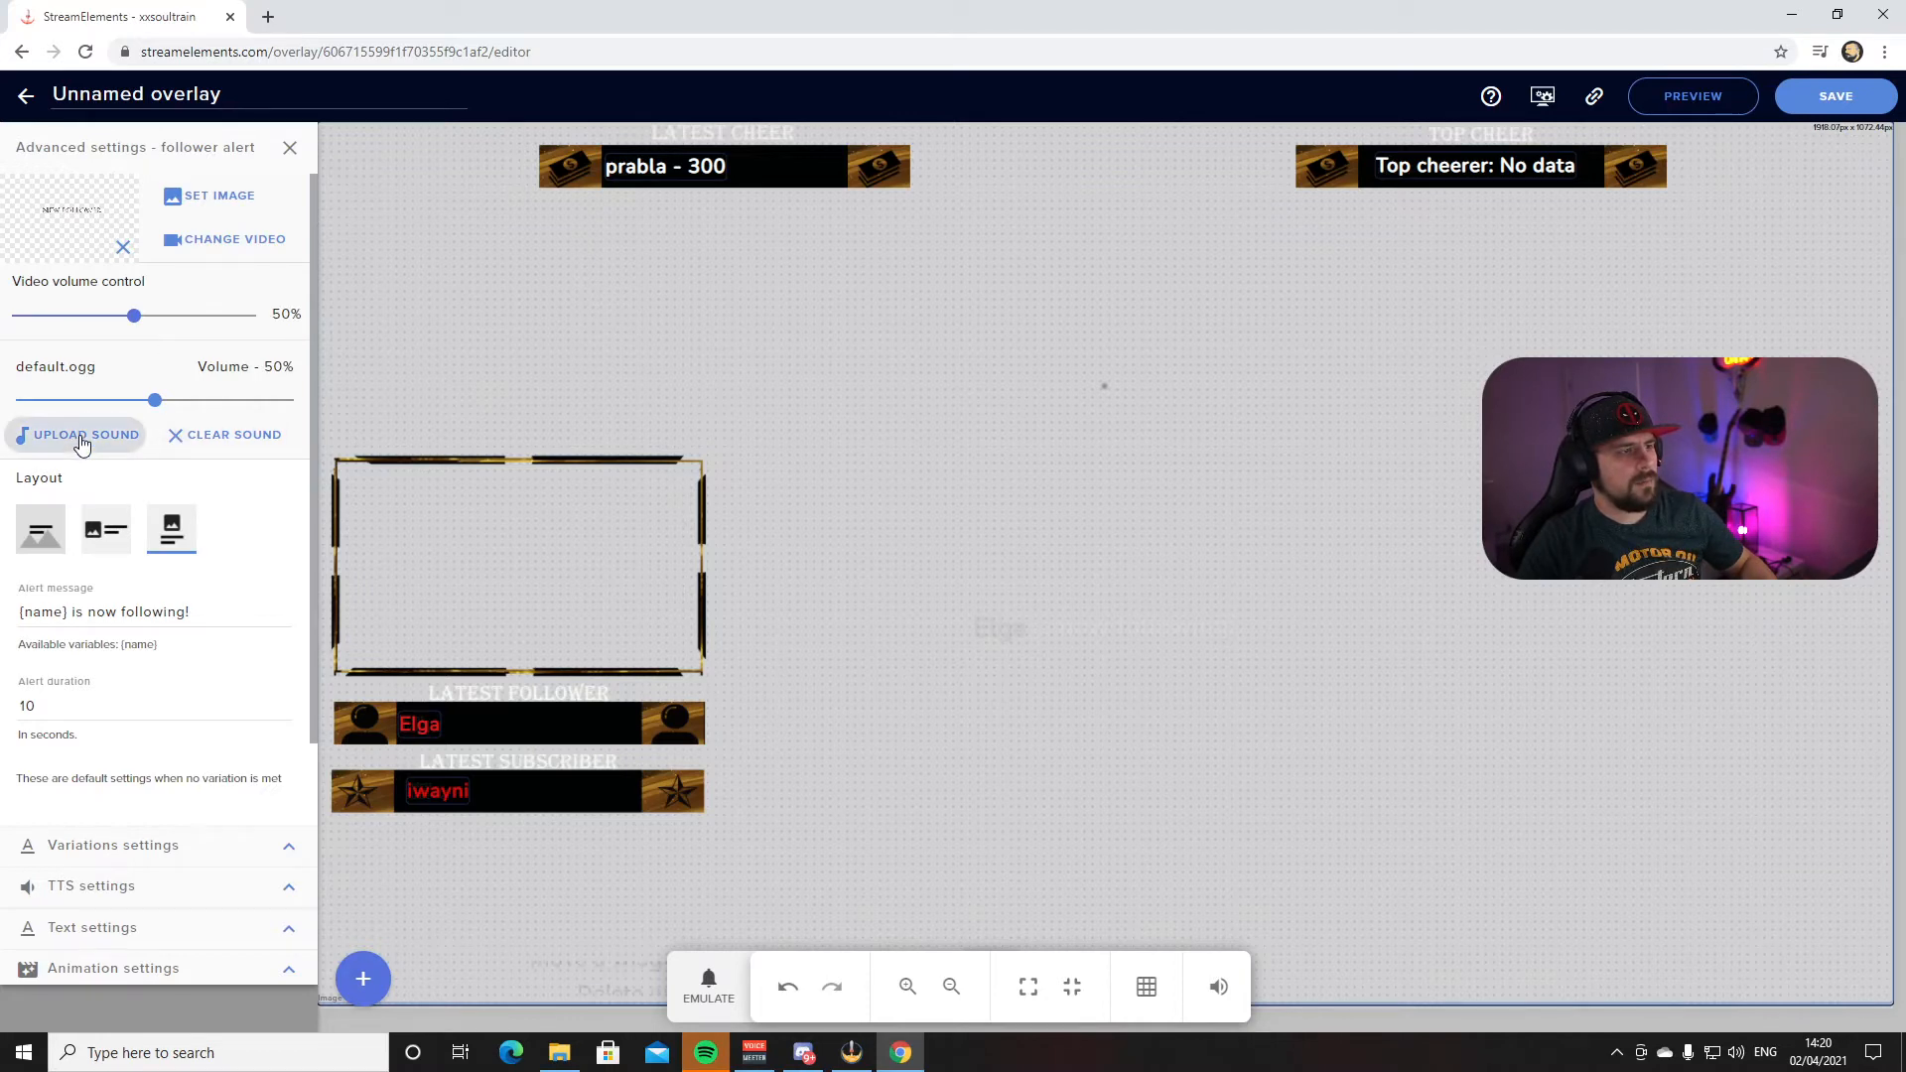
mouse_move(681, 417)
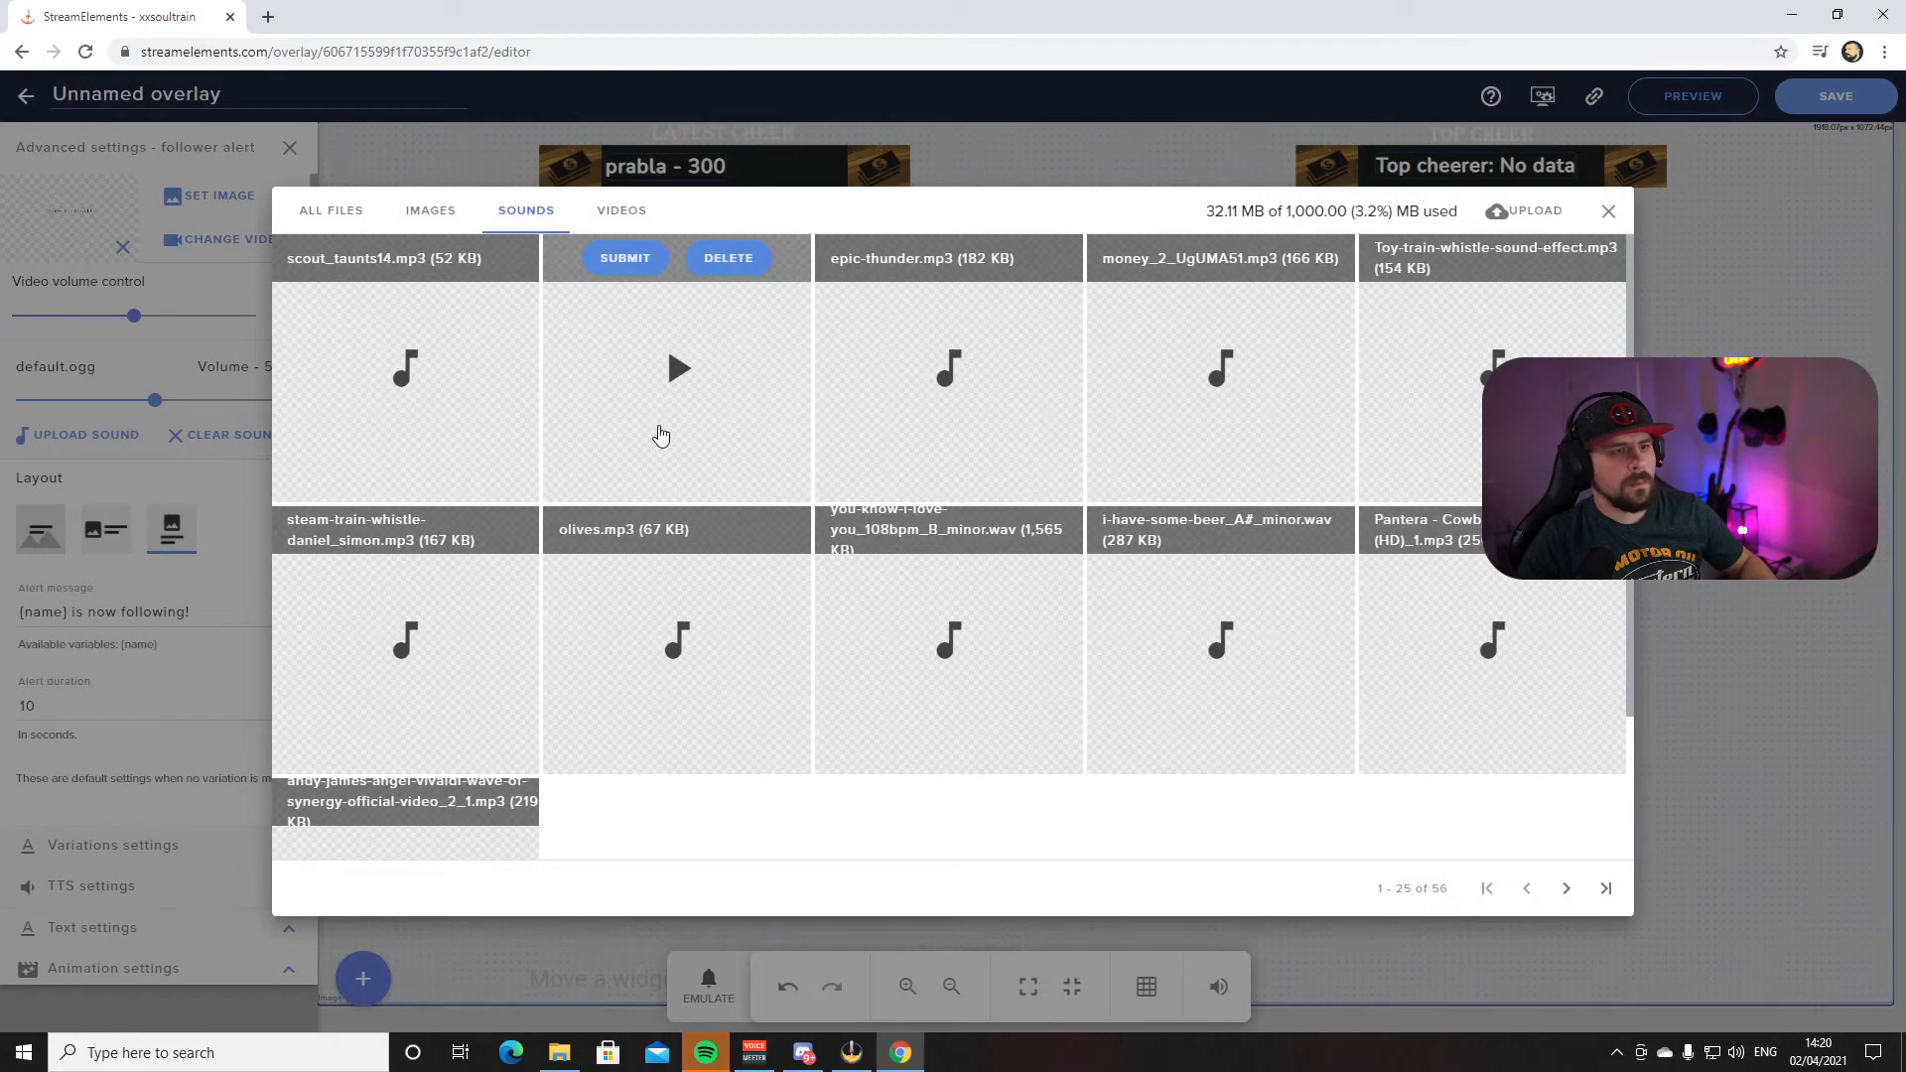
mouse_move(1554, 275)
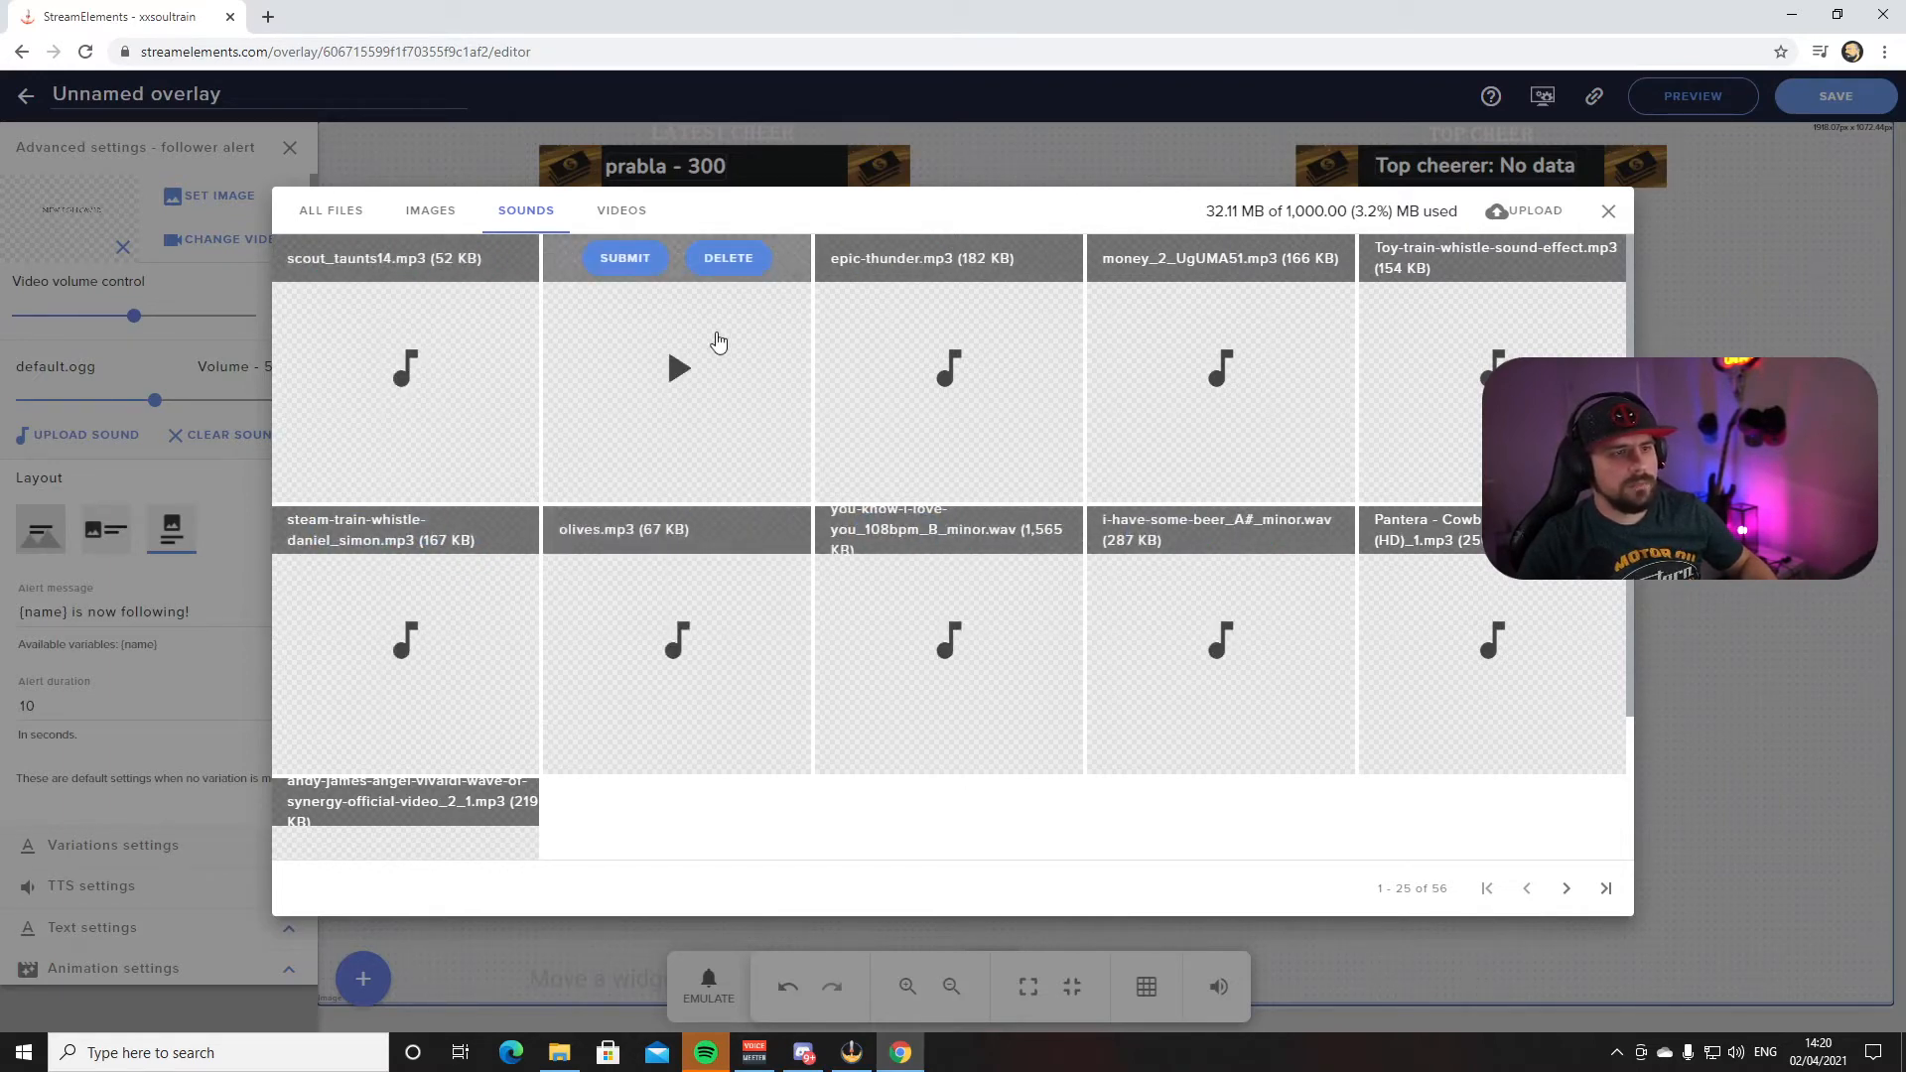
left_click(624, 261)
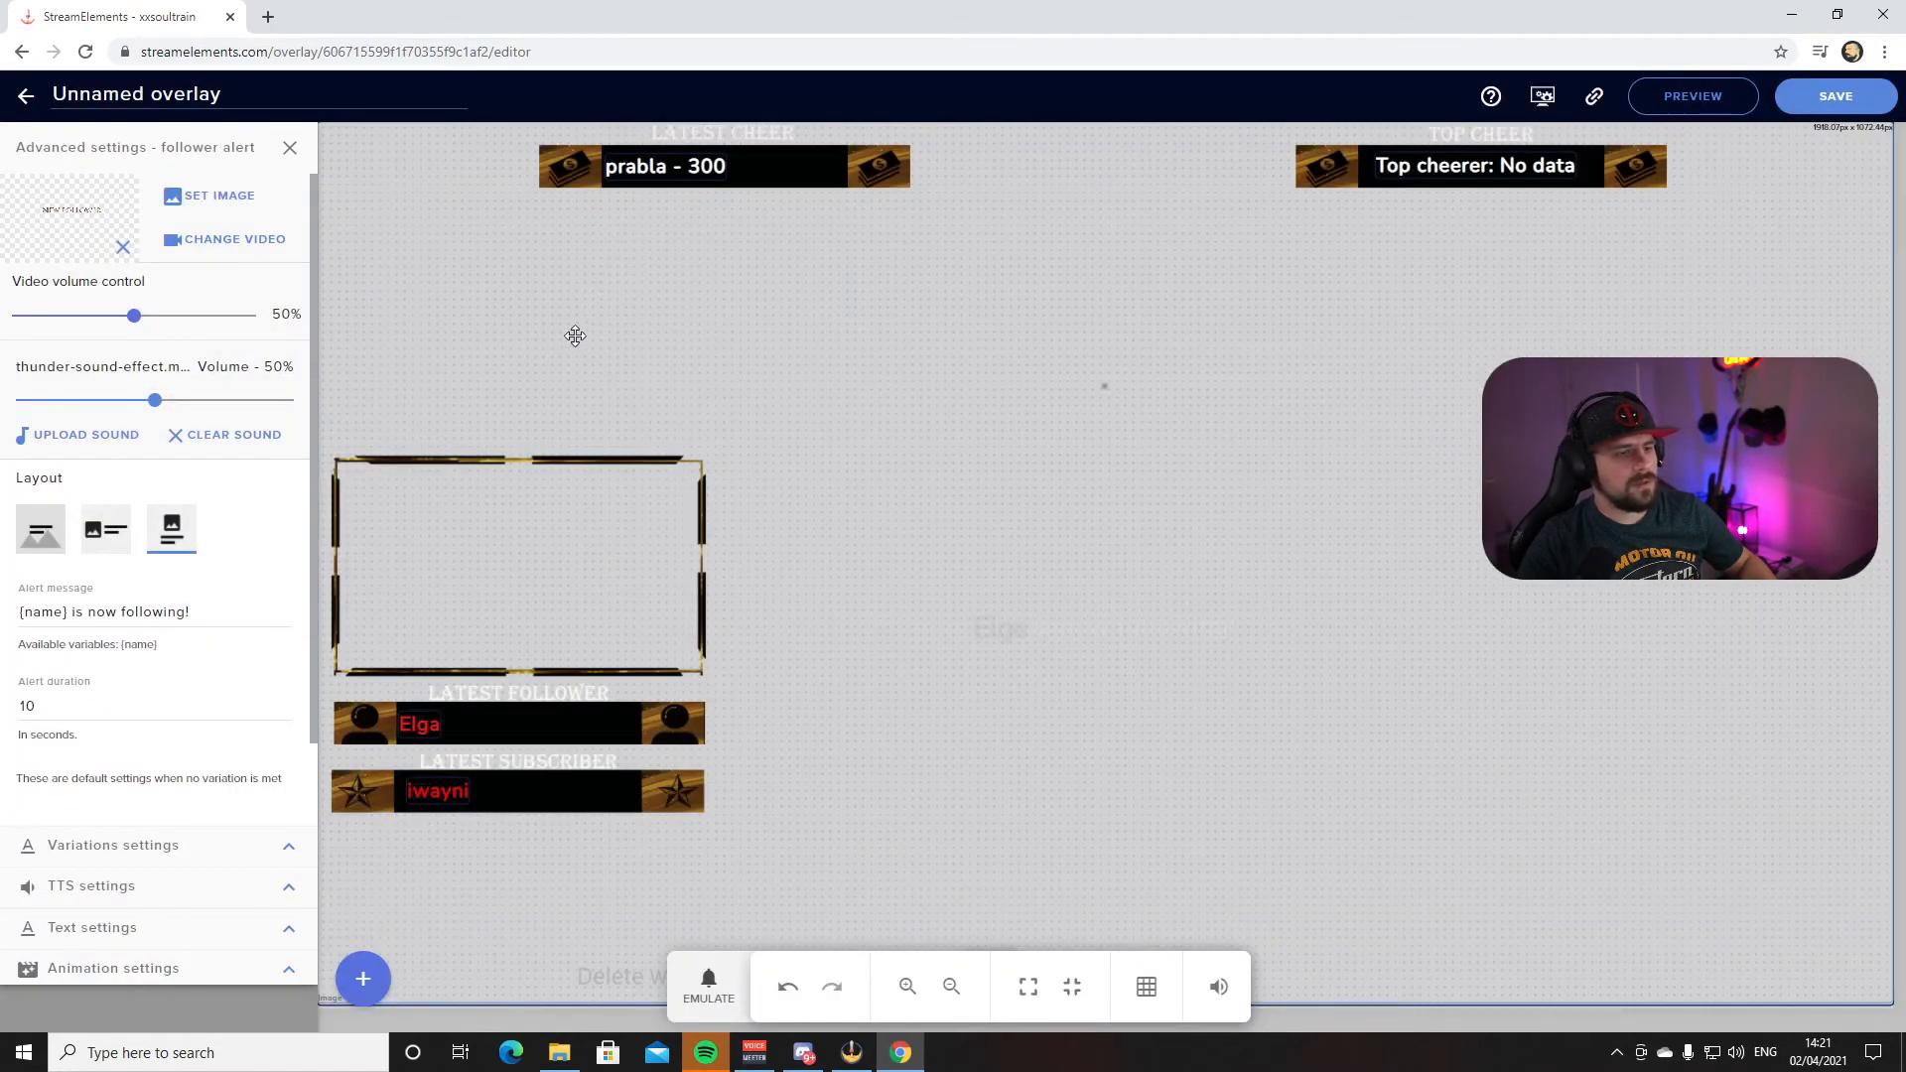
Emulate a follower event to preview the follower alert with its new video and sound
left_click(719, 983)
mouse_move(811, 653)
left_click(759, 630)
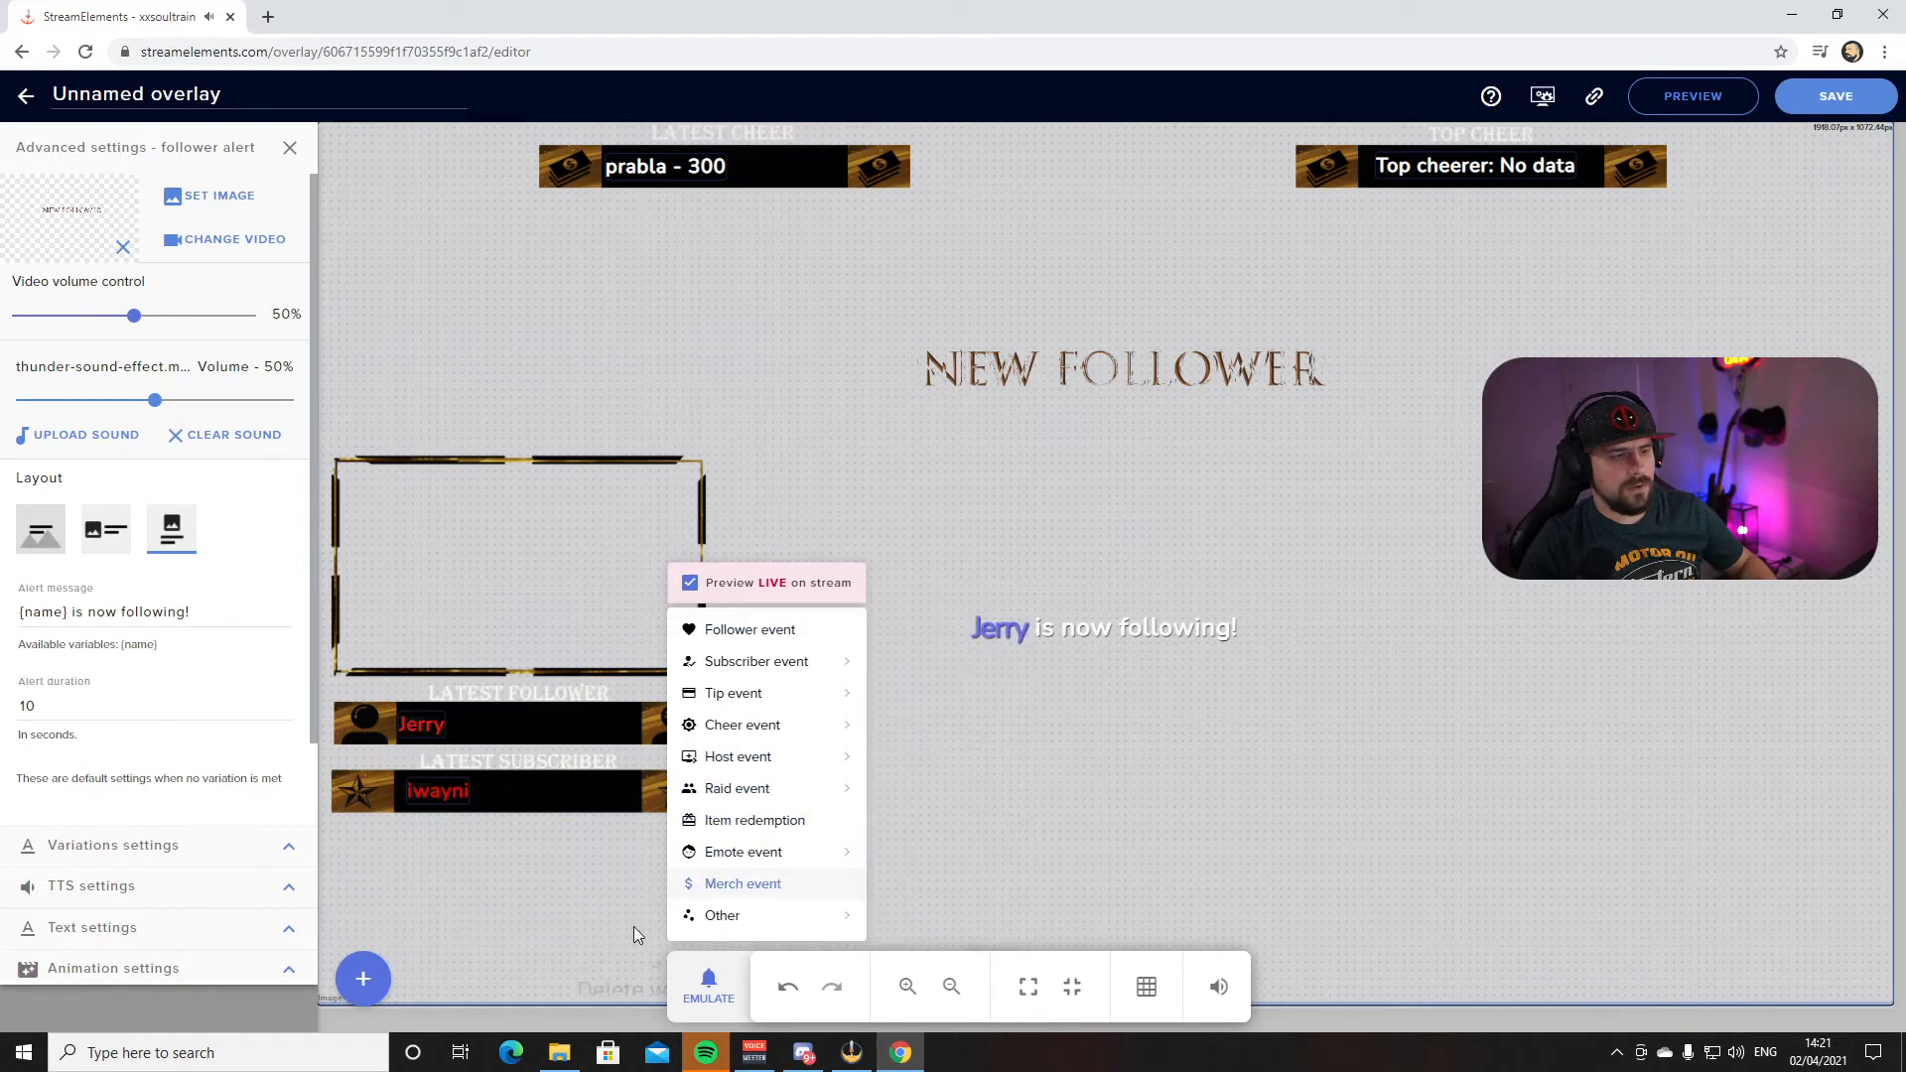
left_click(742, 884)
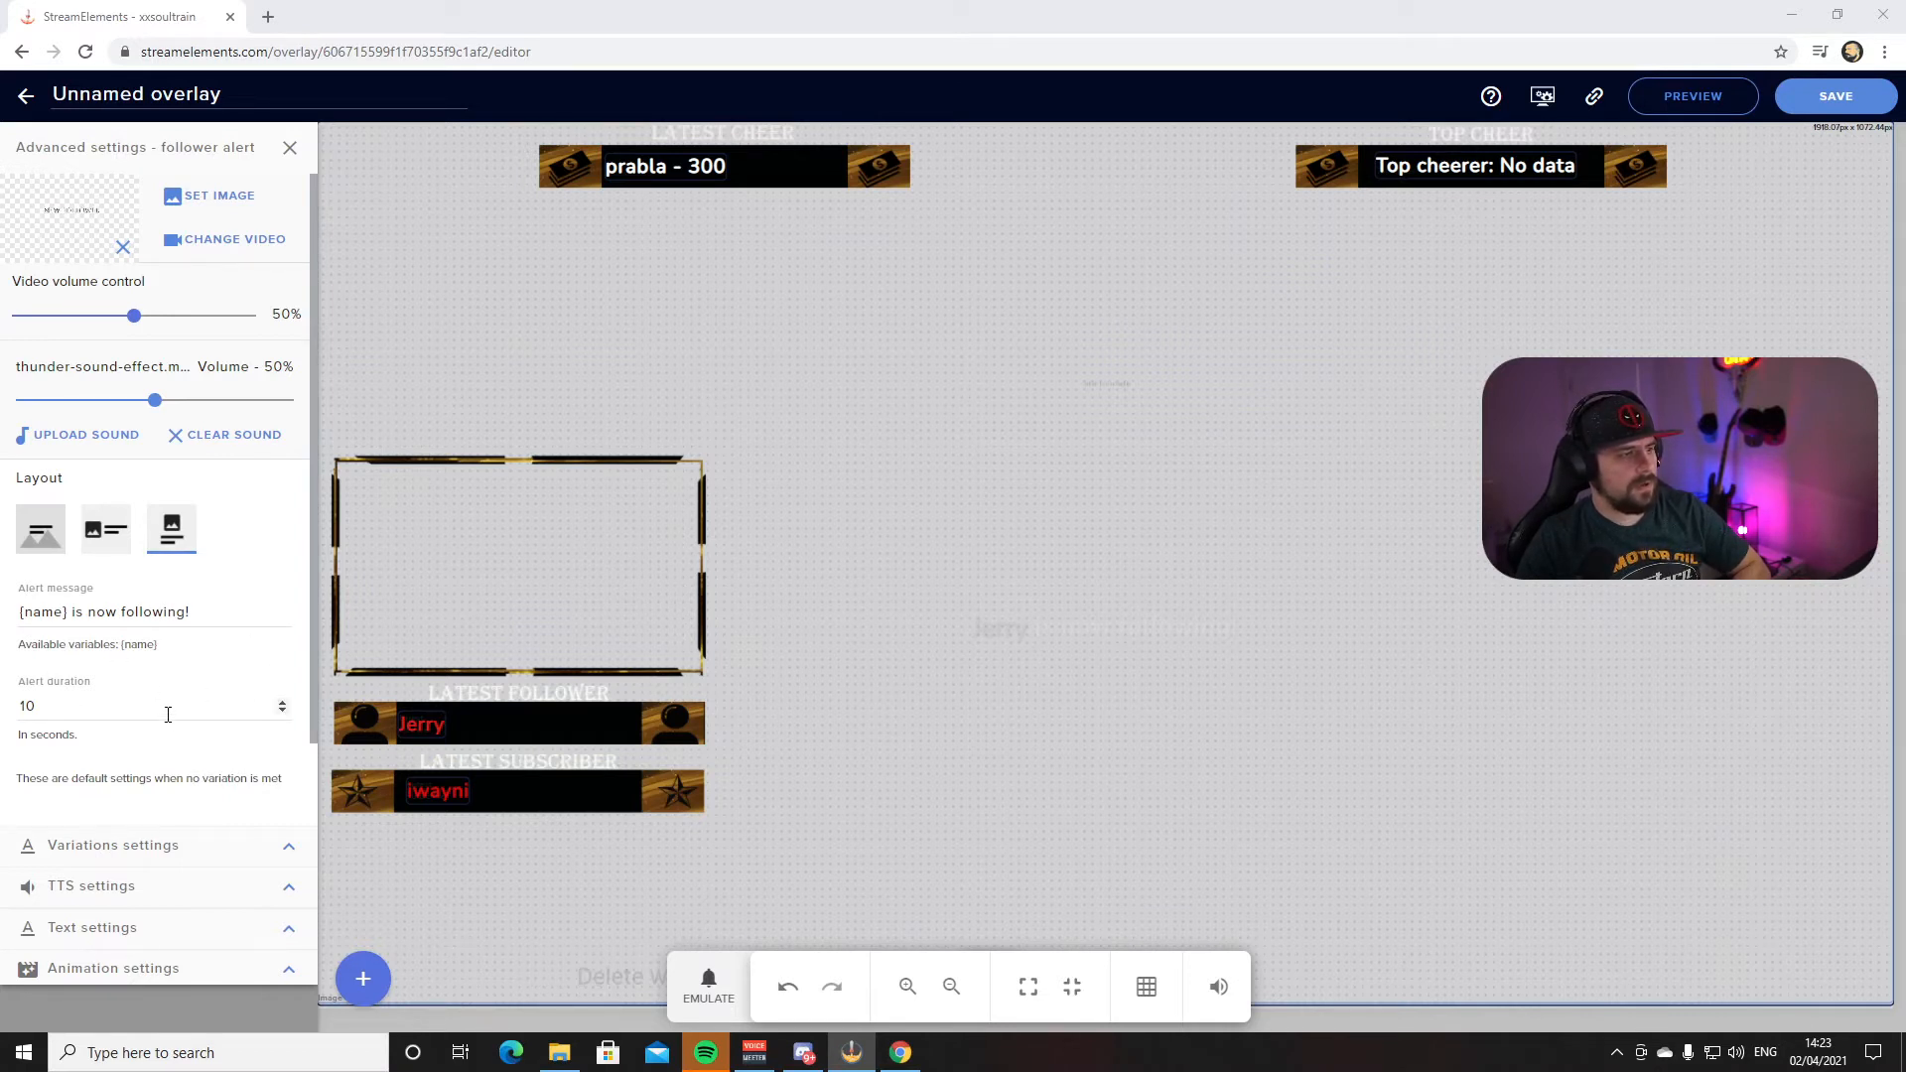
Look over the follower alert's remaining options and variations settings, and close its advanced settings
scroll(57, 695, "down", 1)
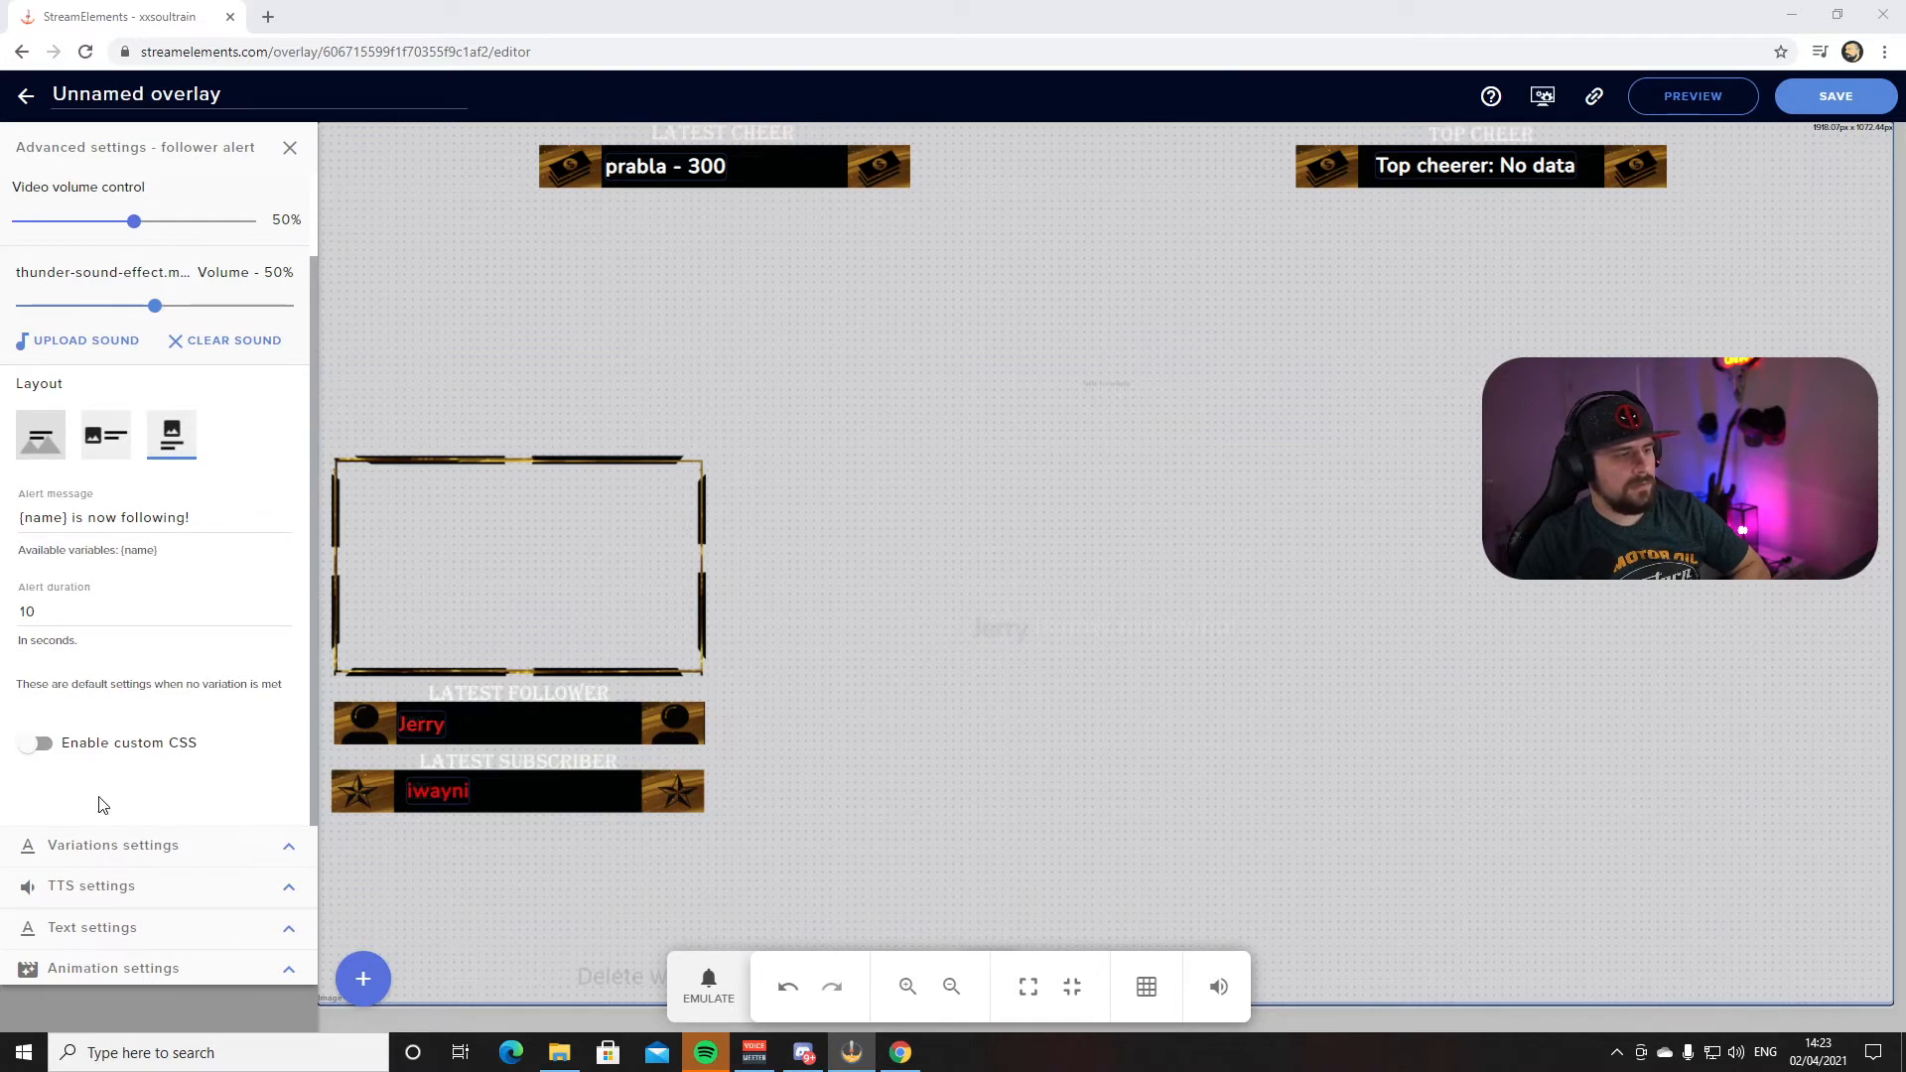
left_click(281, 851)
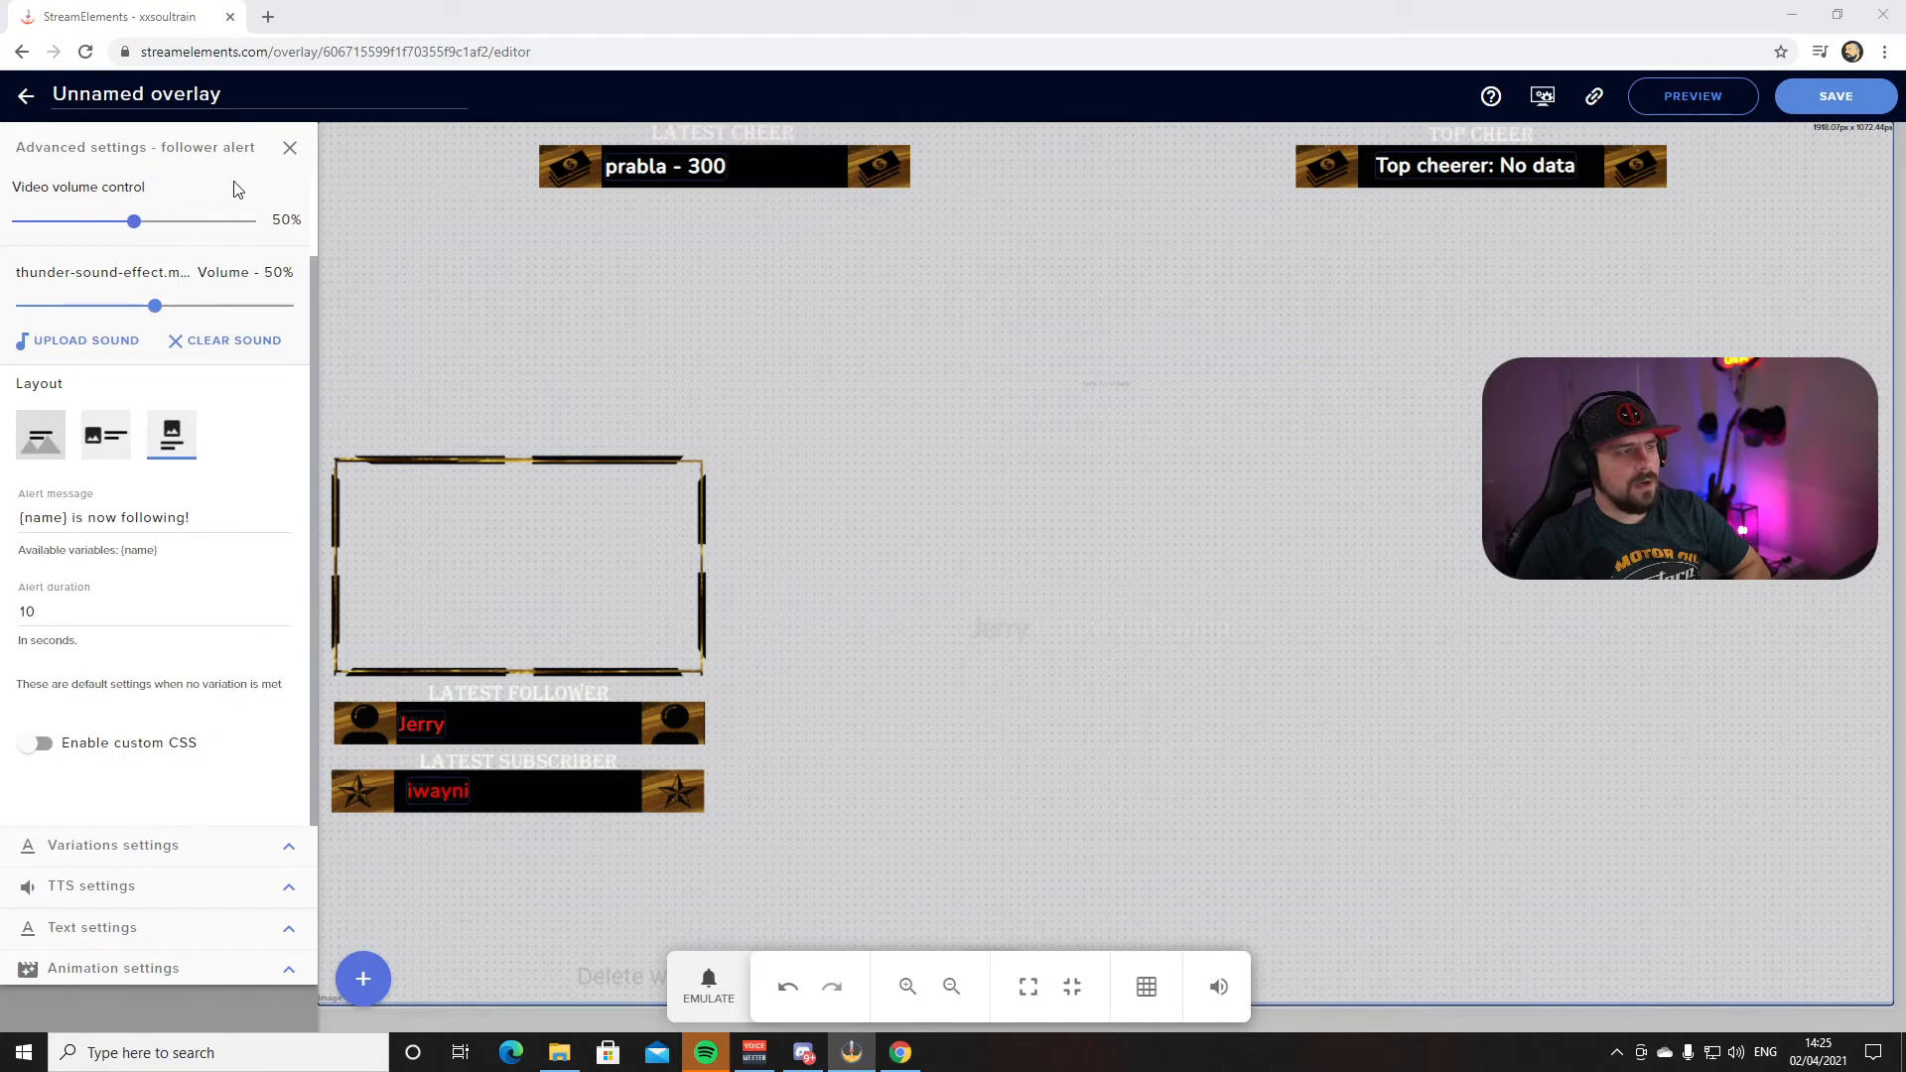
left_click(290, 147)
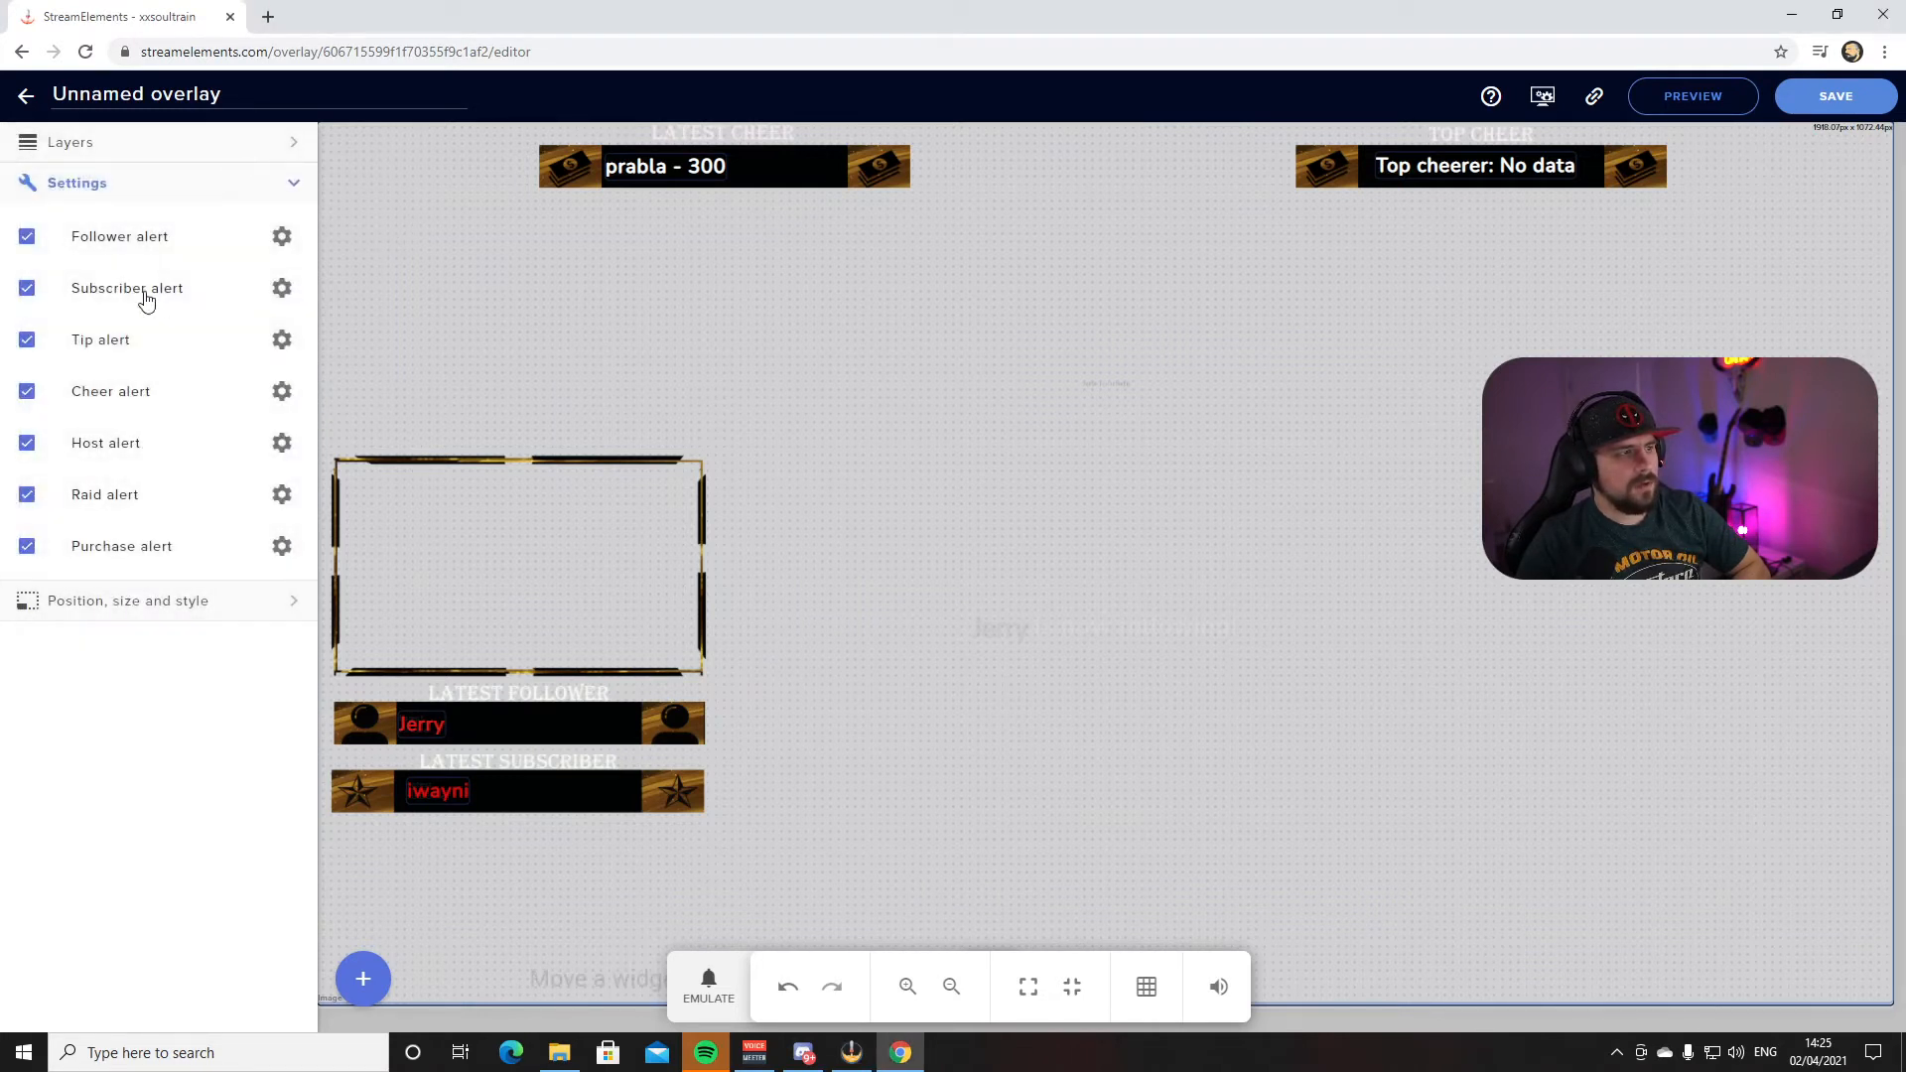
Replace the subscriber alert's default video with SUBGOLDTHUNDER.webm and its sound with epic-thunder.mp3
left_click(283, 292)
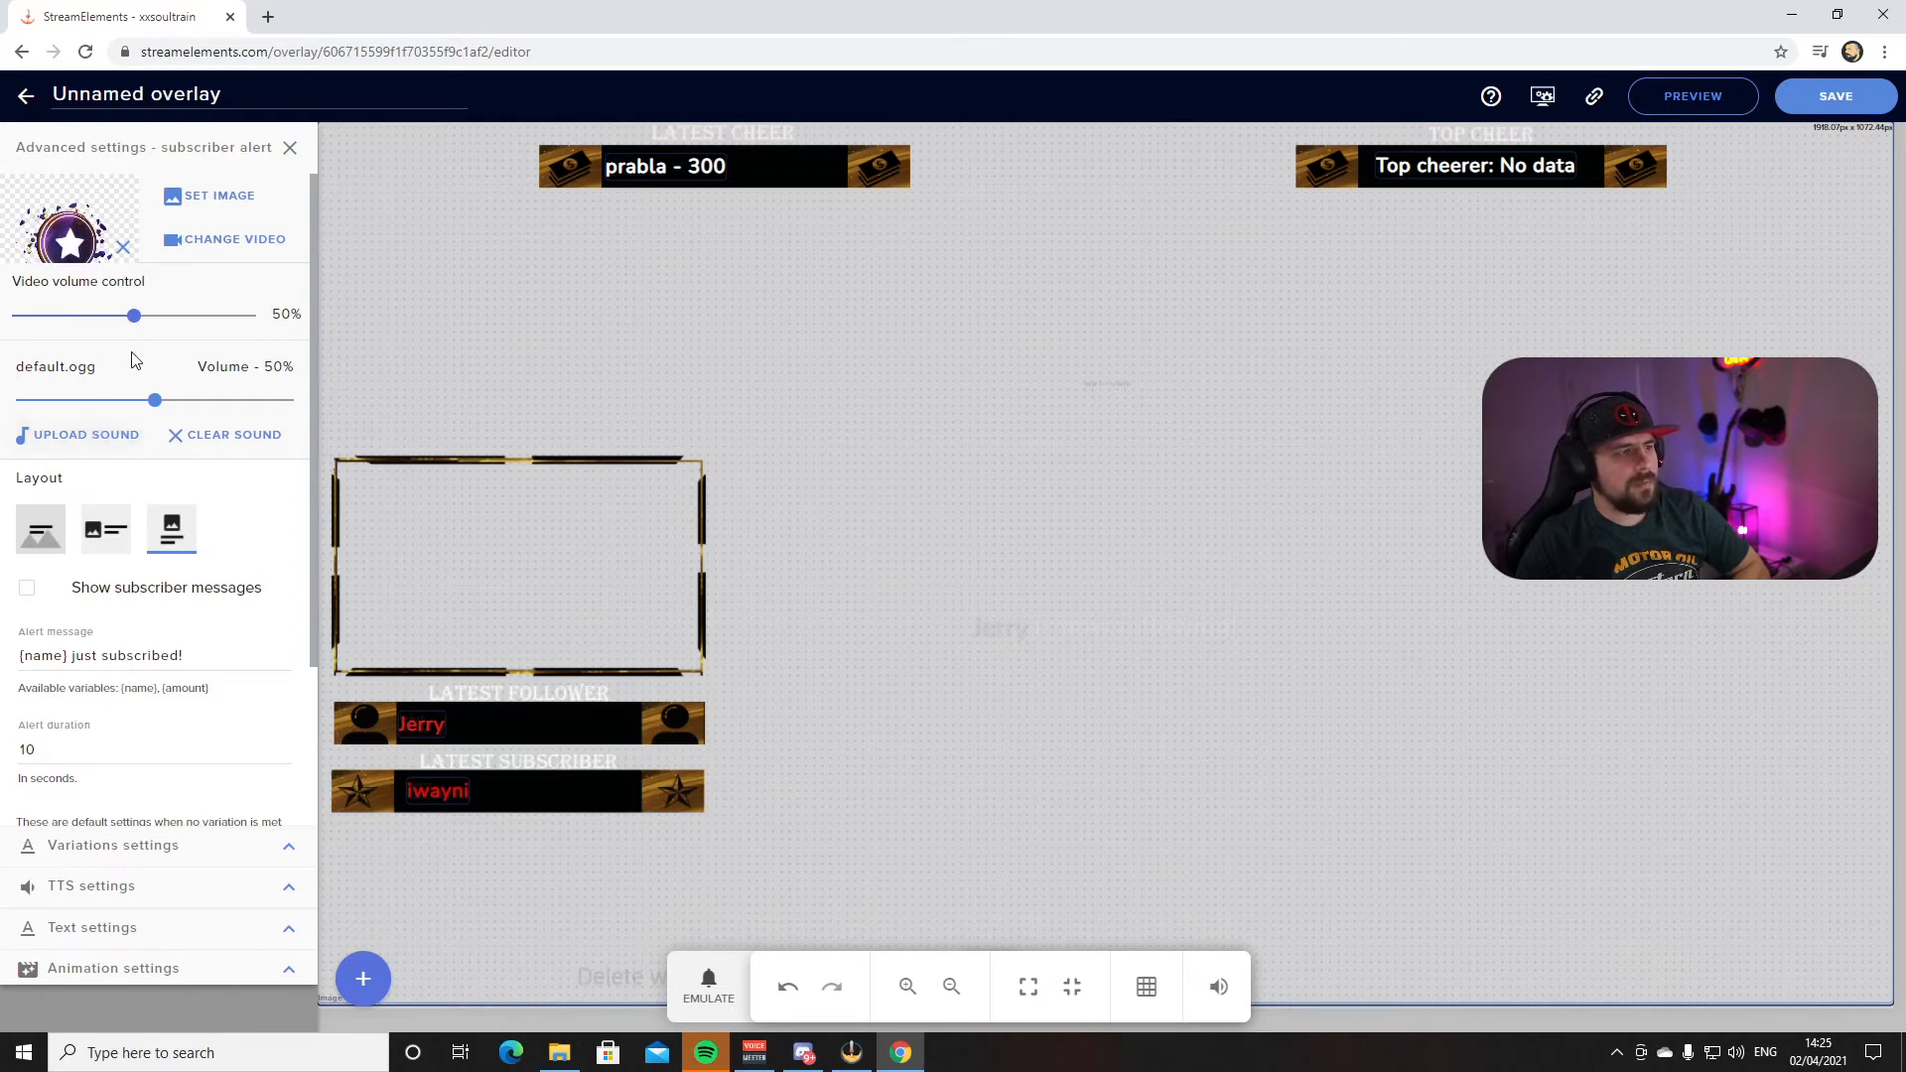
left_click(122, 248)
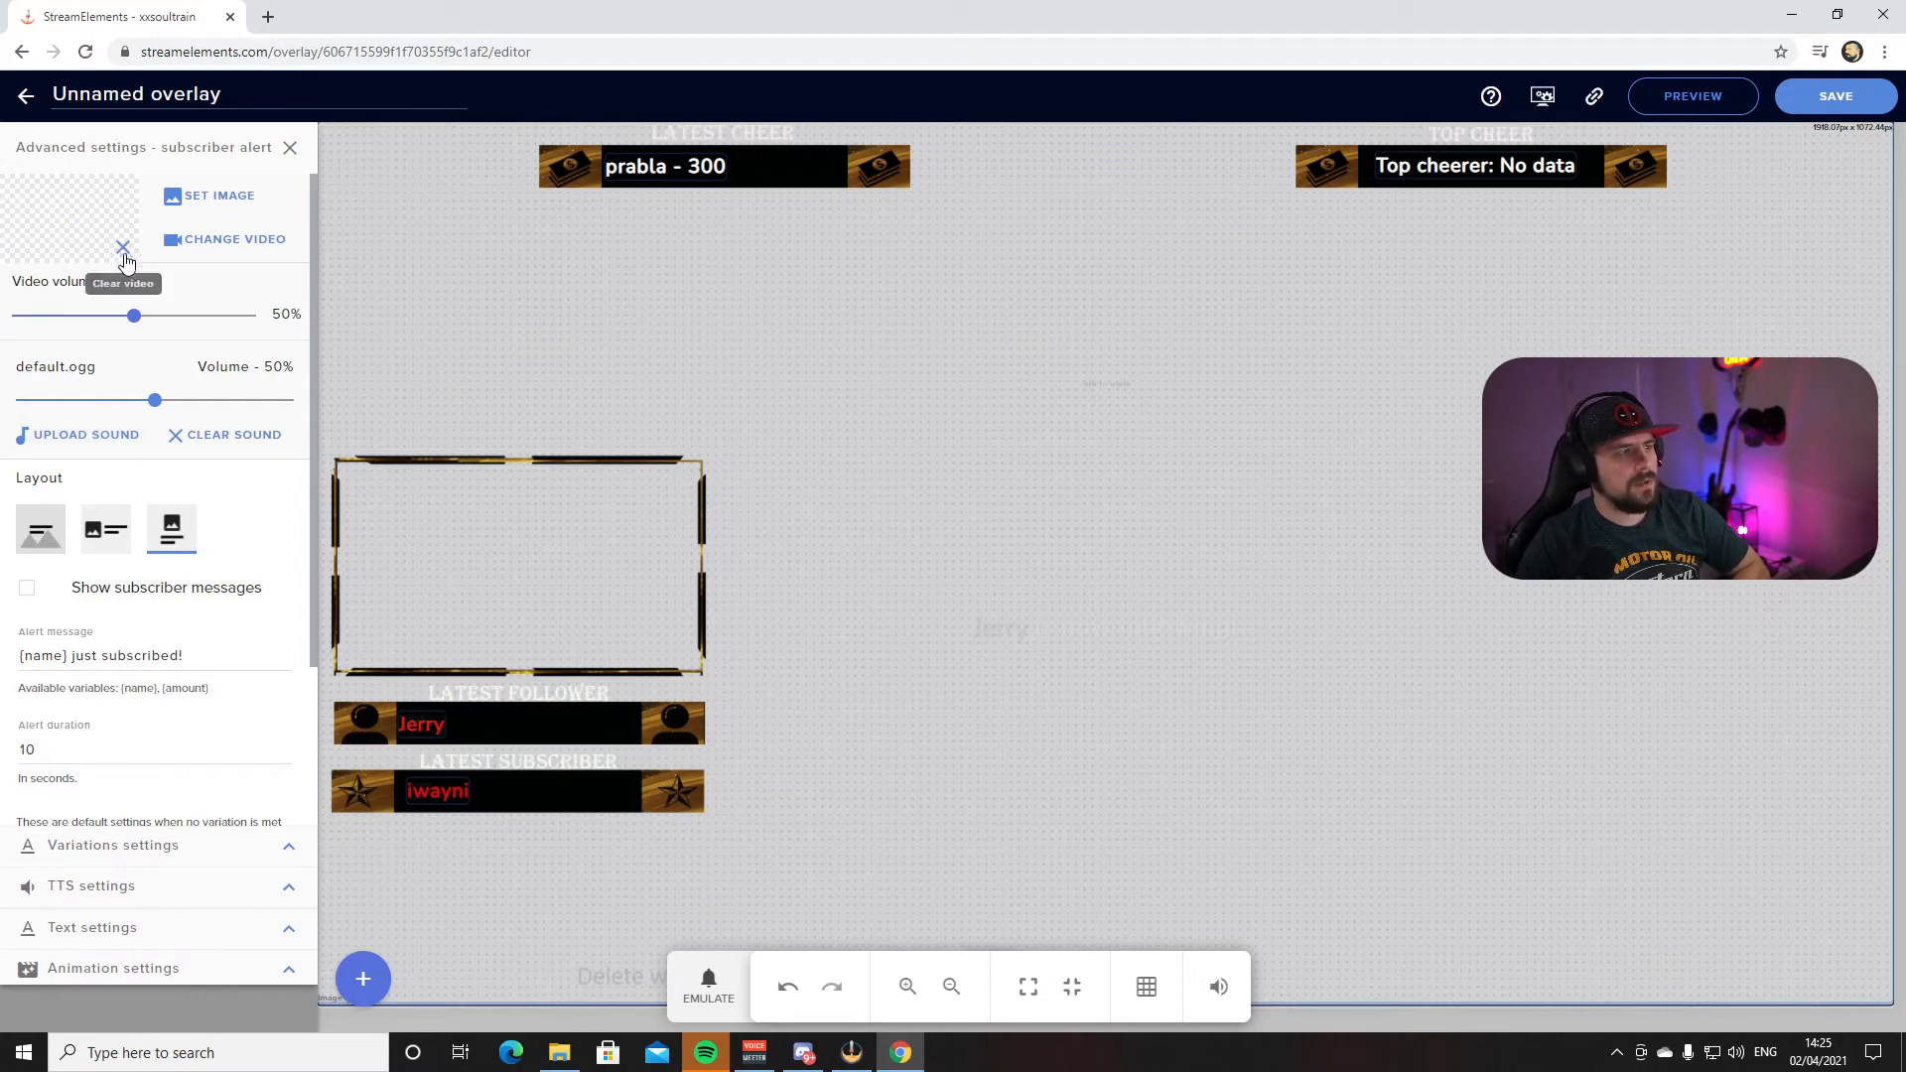
left_click(227, 243)
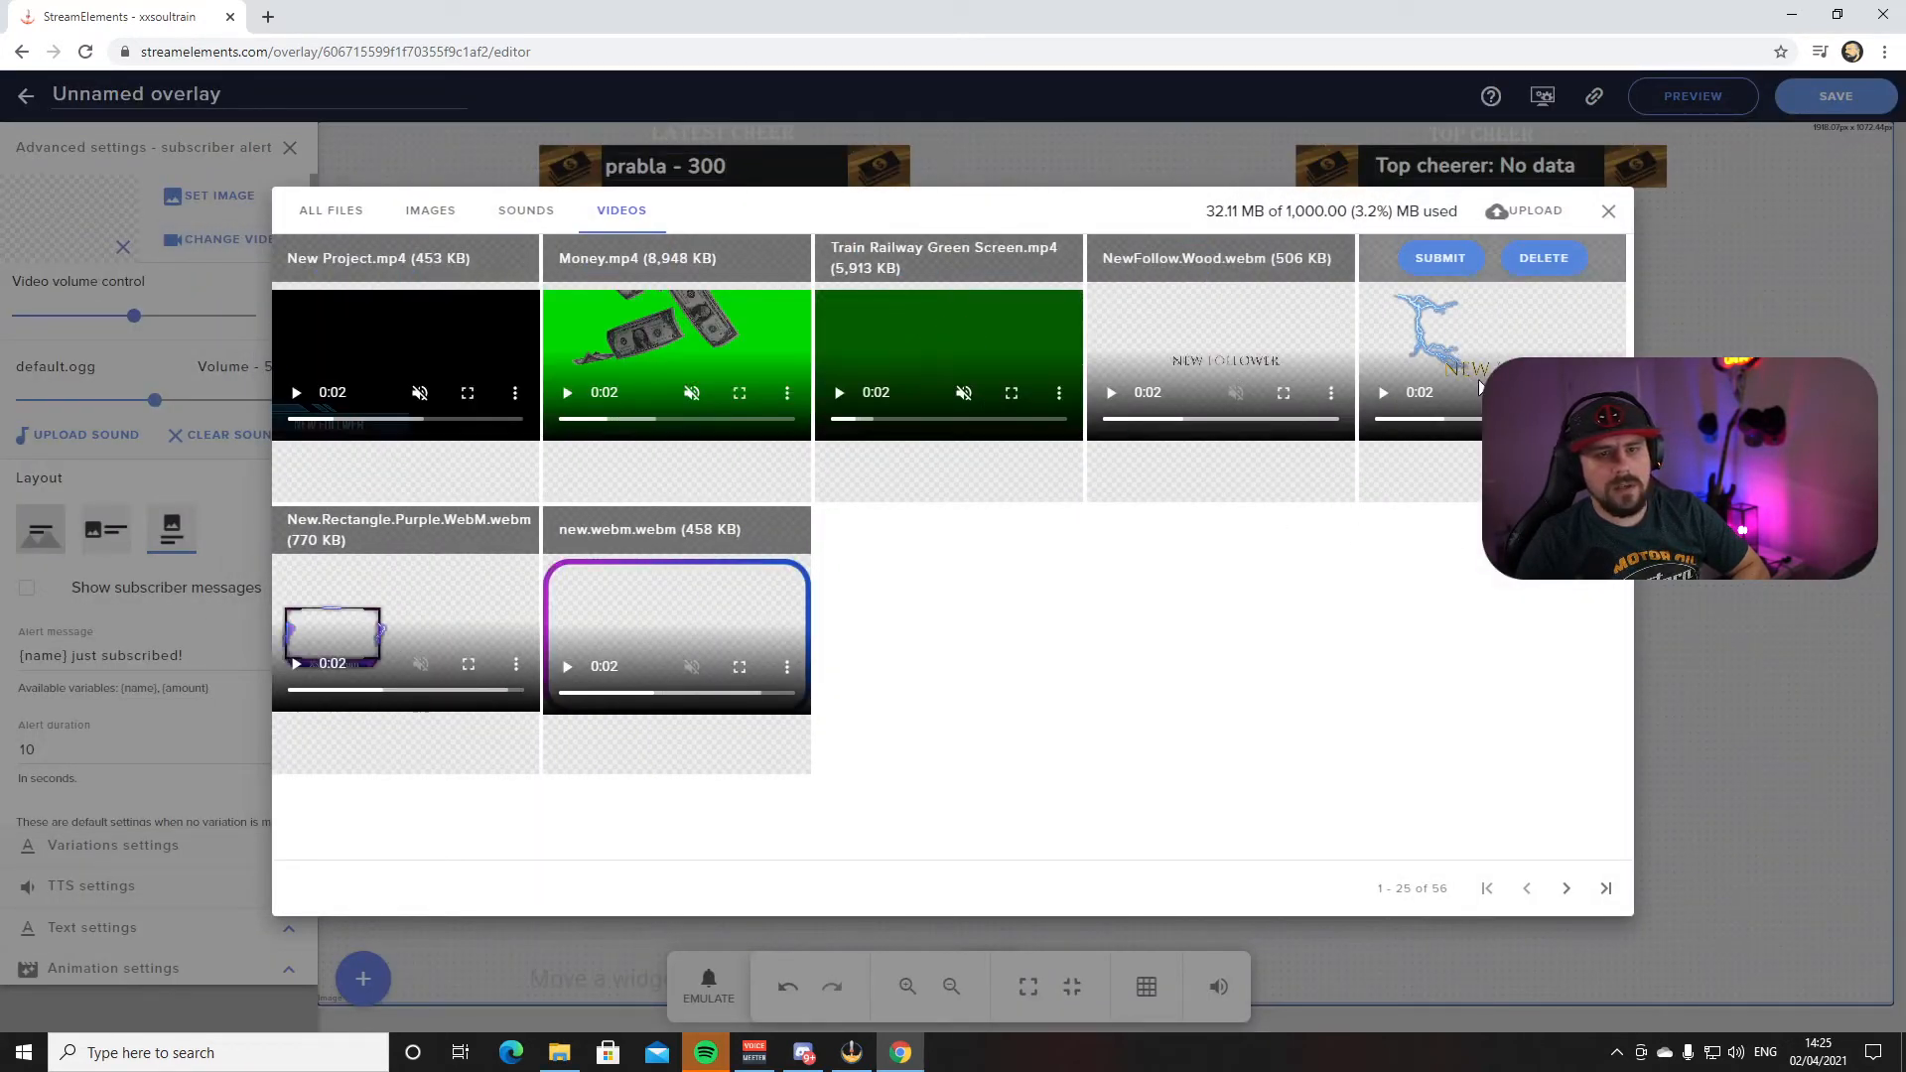
left_click(1439, 259)
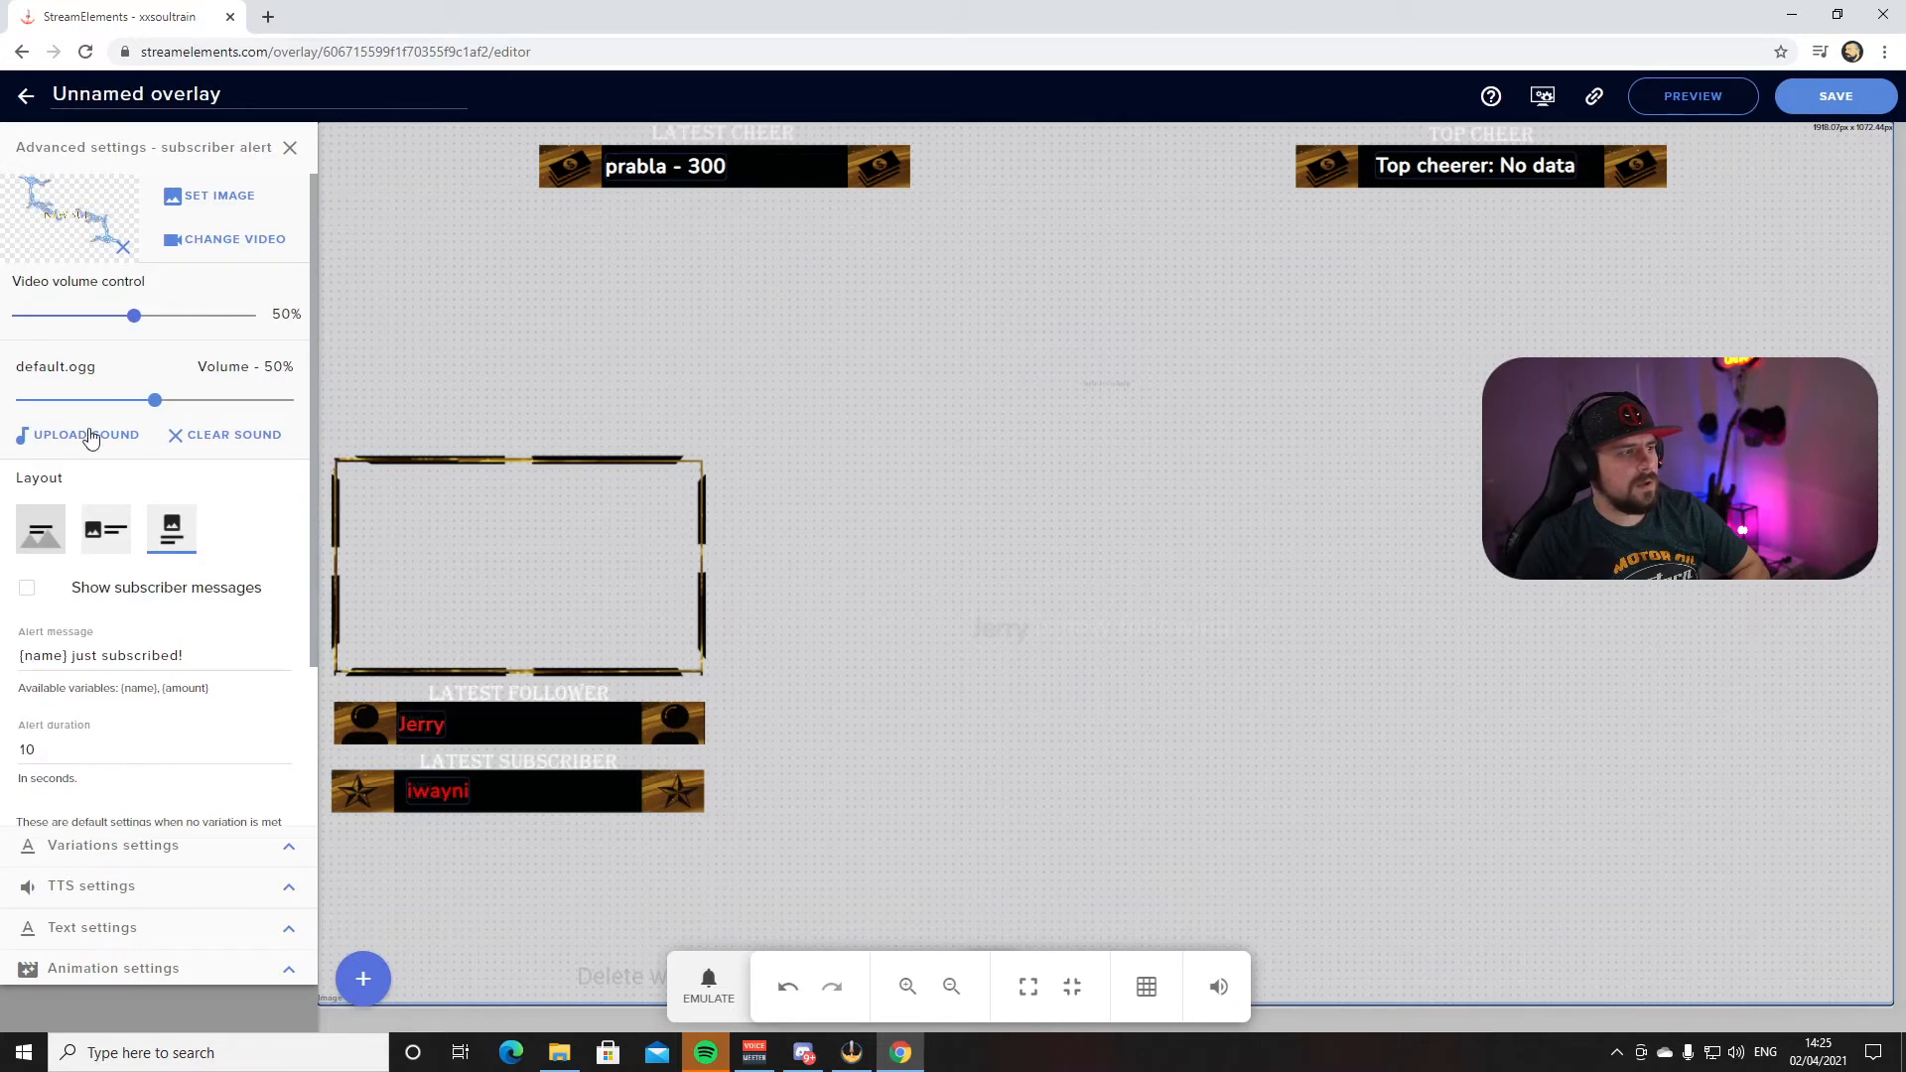
left_click(82, 439)
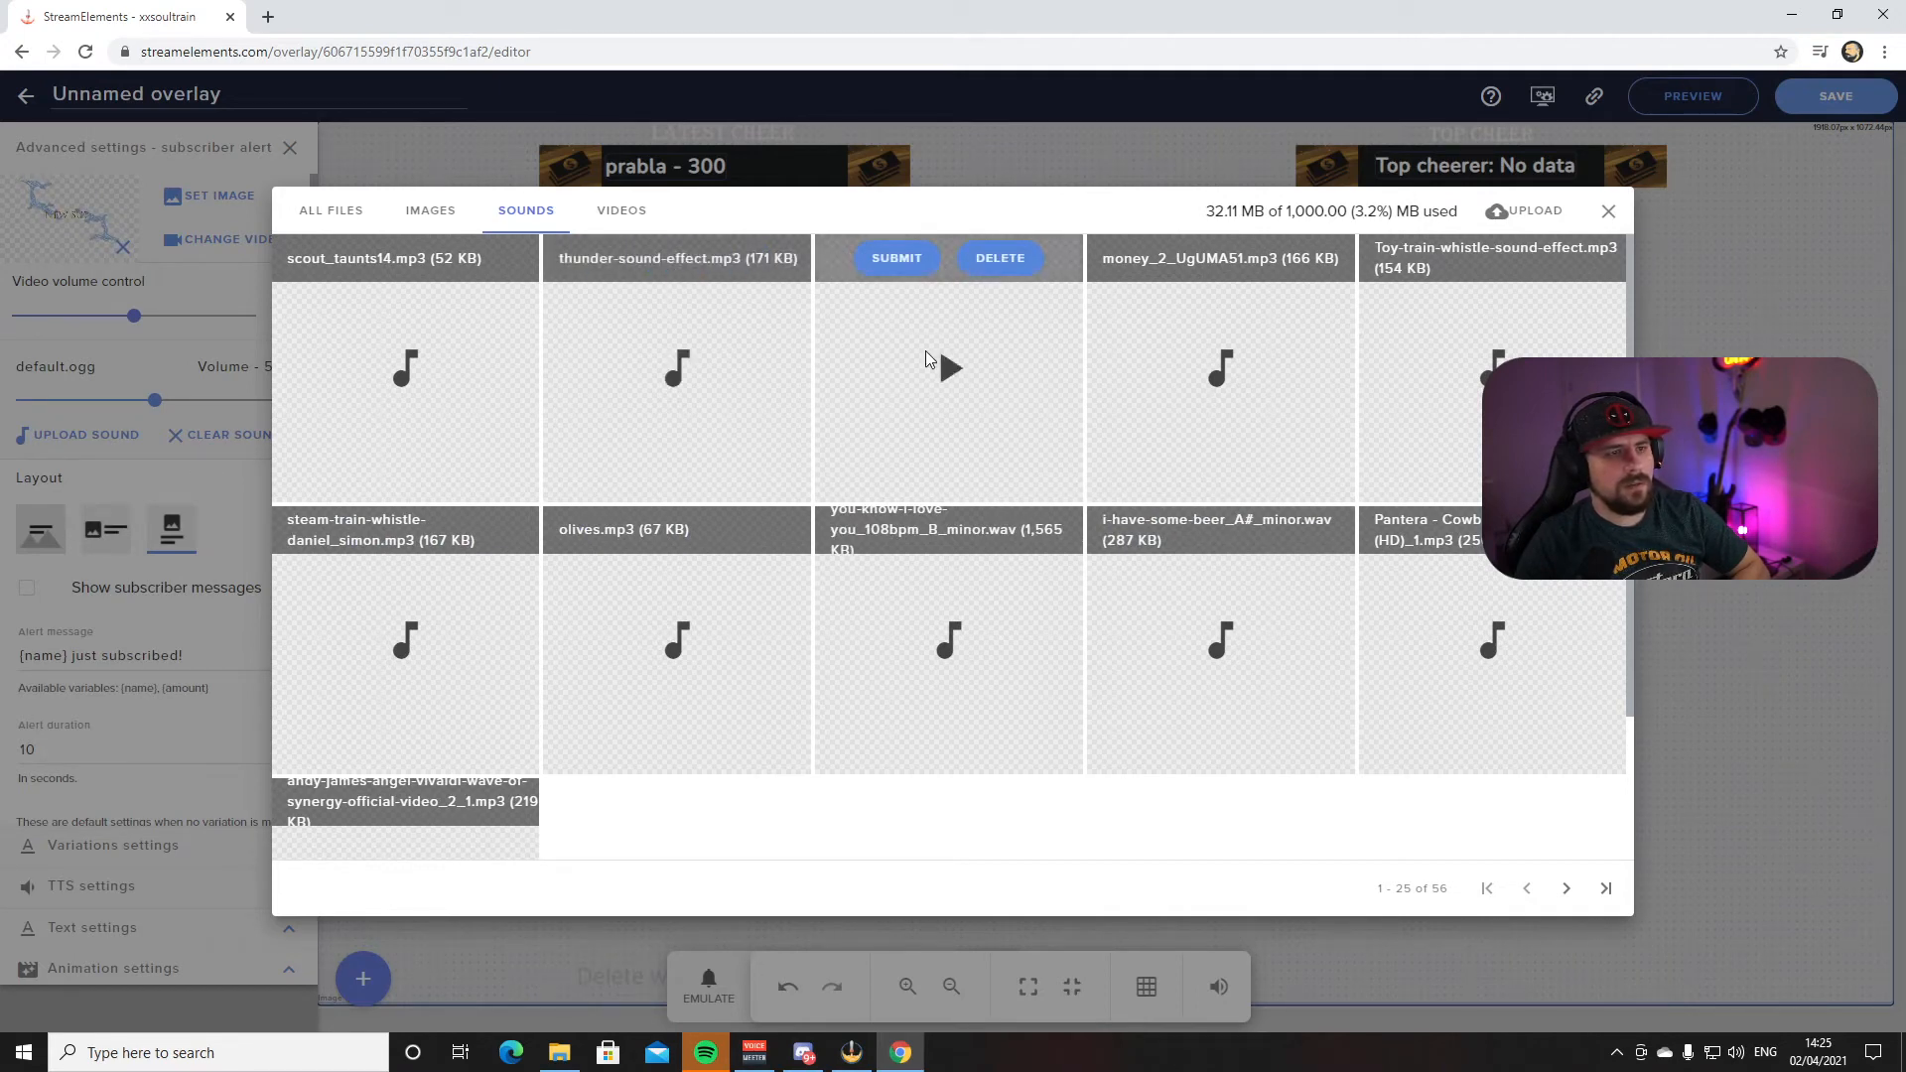
left_click(897, 260)
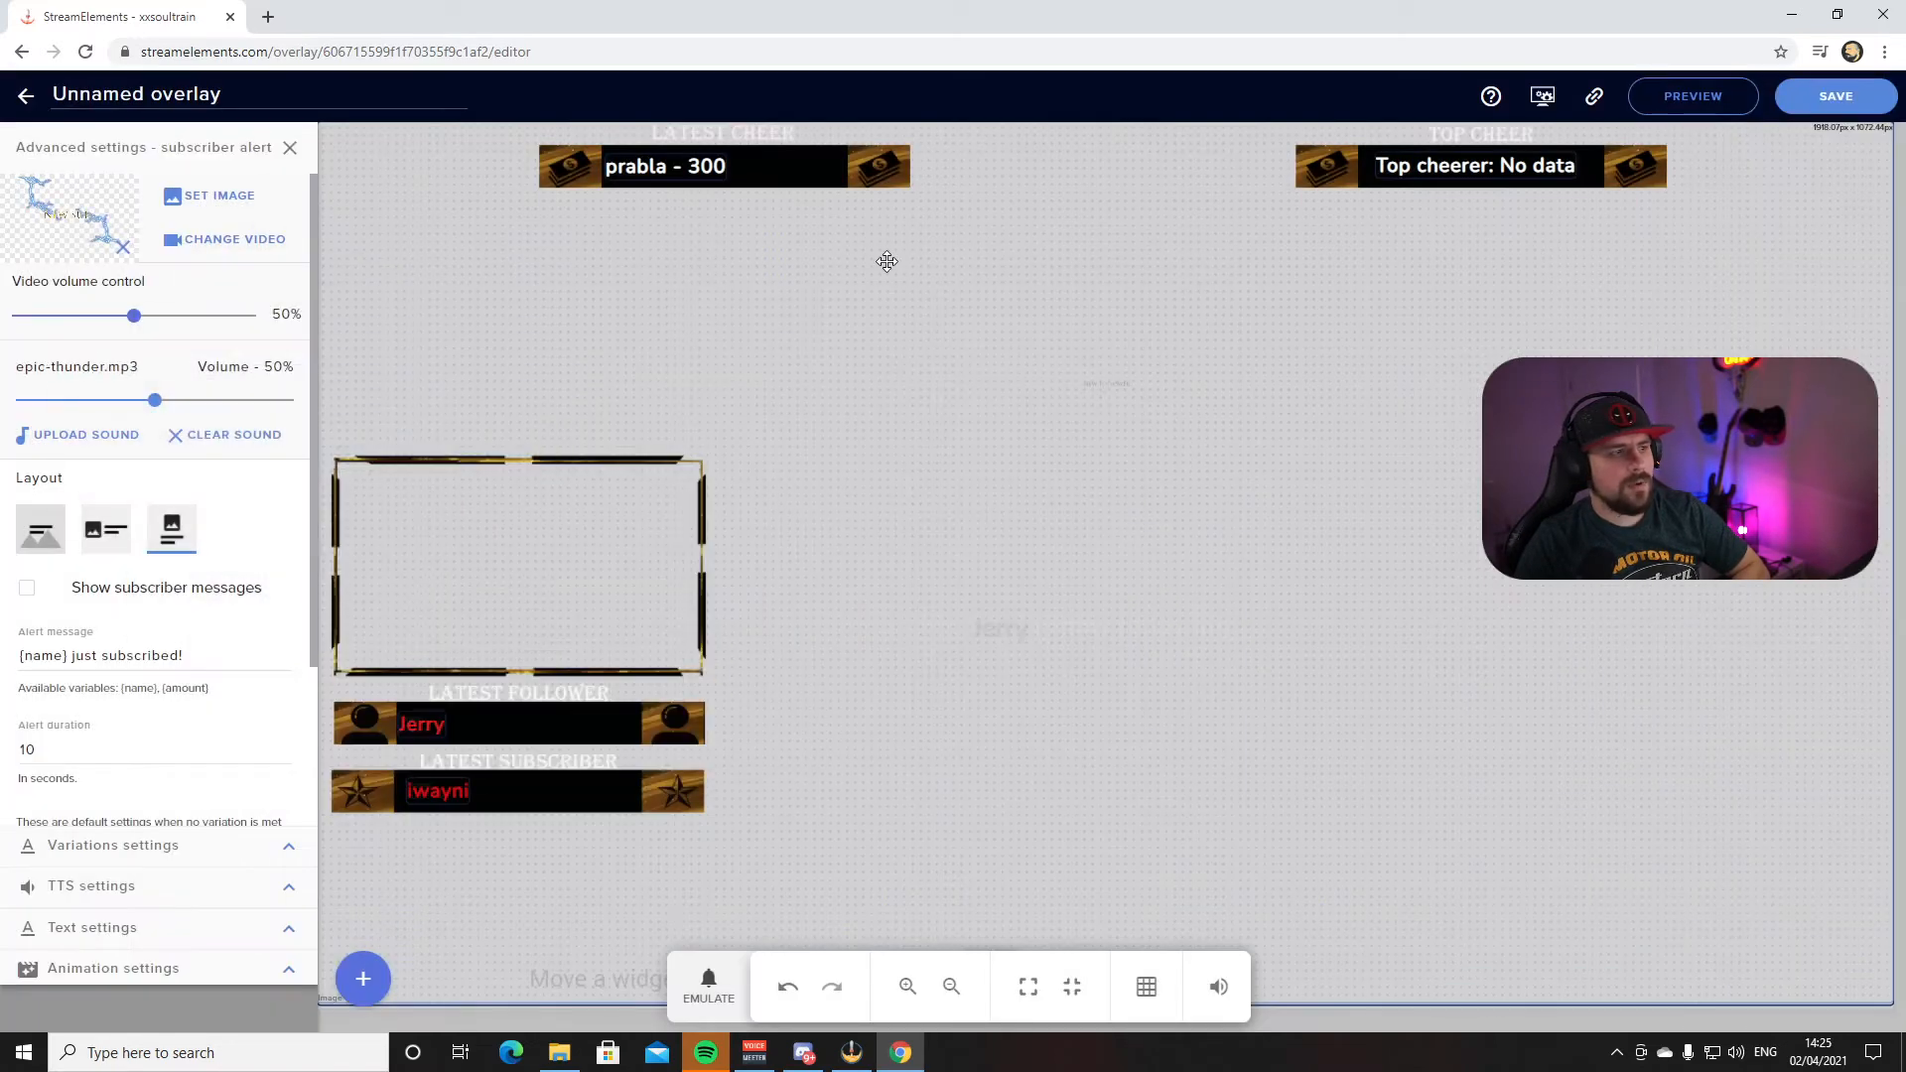
Emulate a one-month subscriber event to preview the subscriber alert
left_click(708, 982)
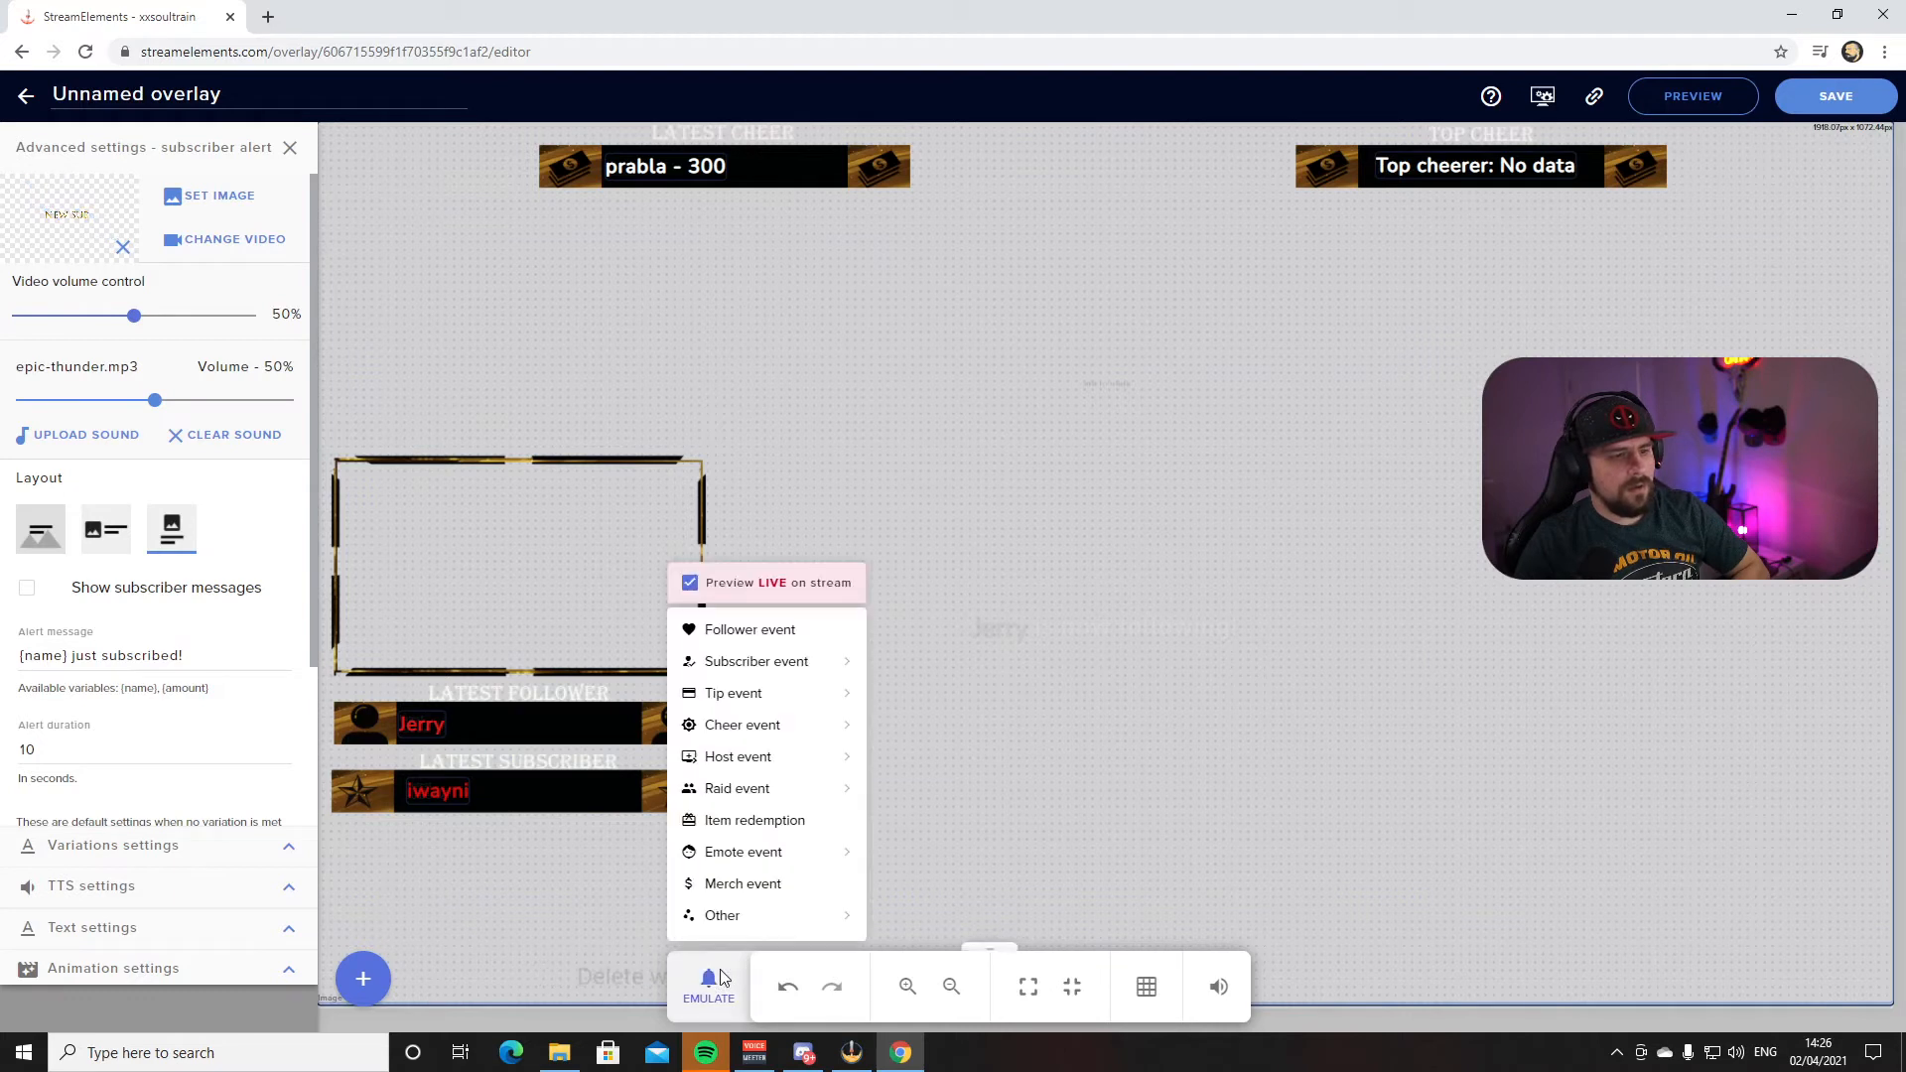
mouse_move(784, 667)
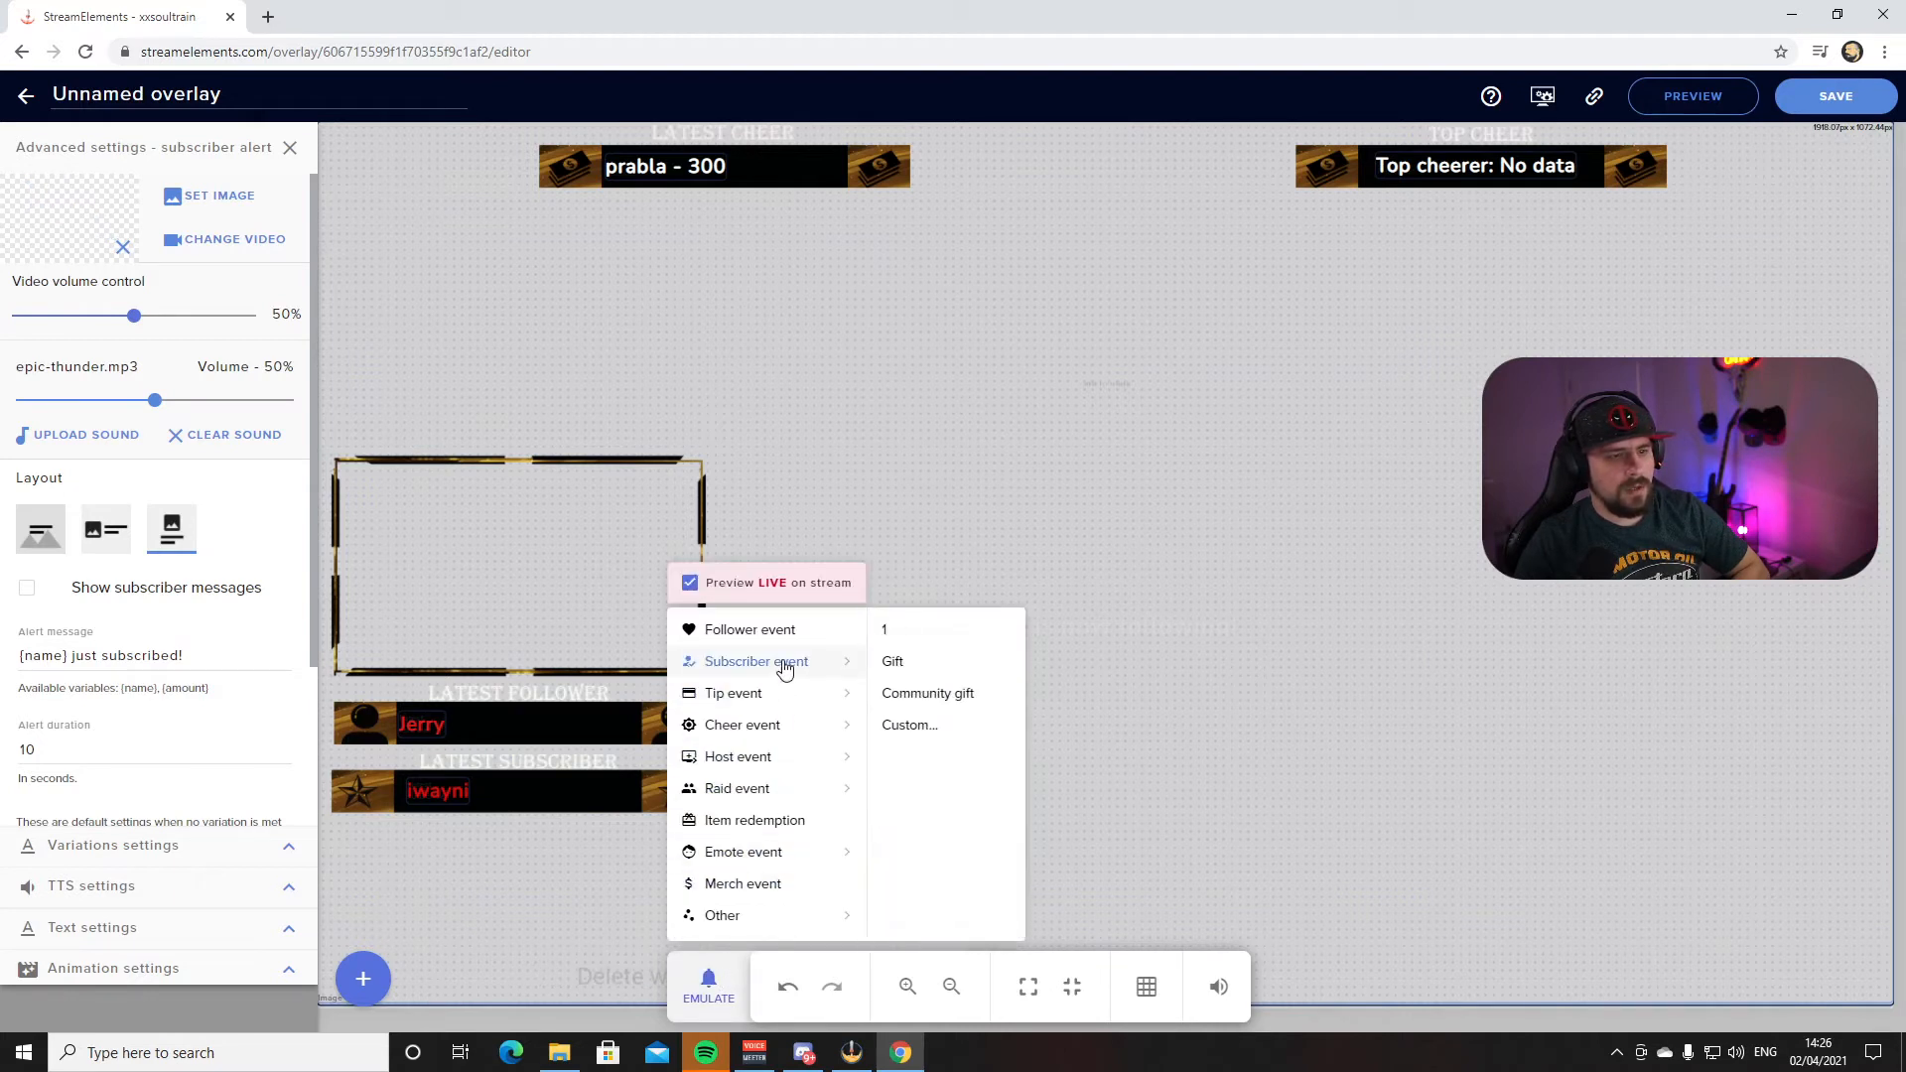
left_click(887, 632)
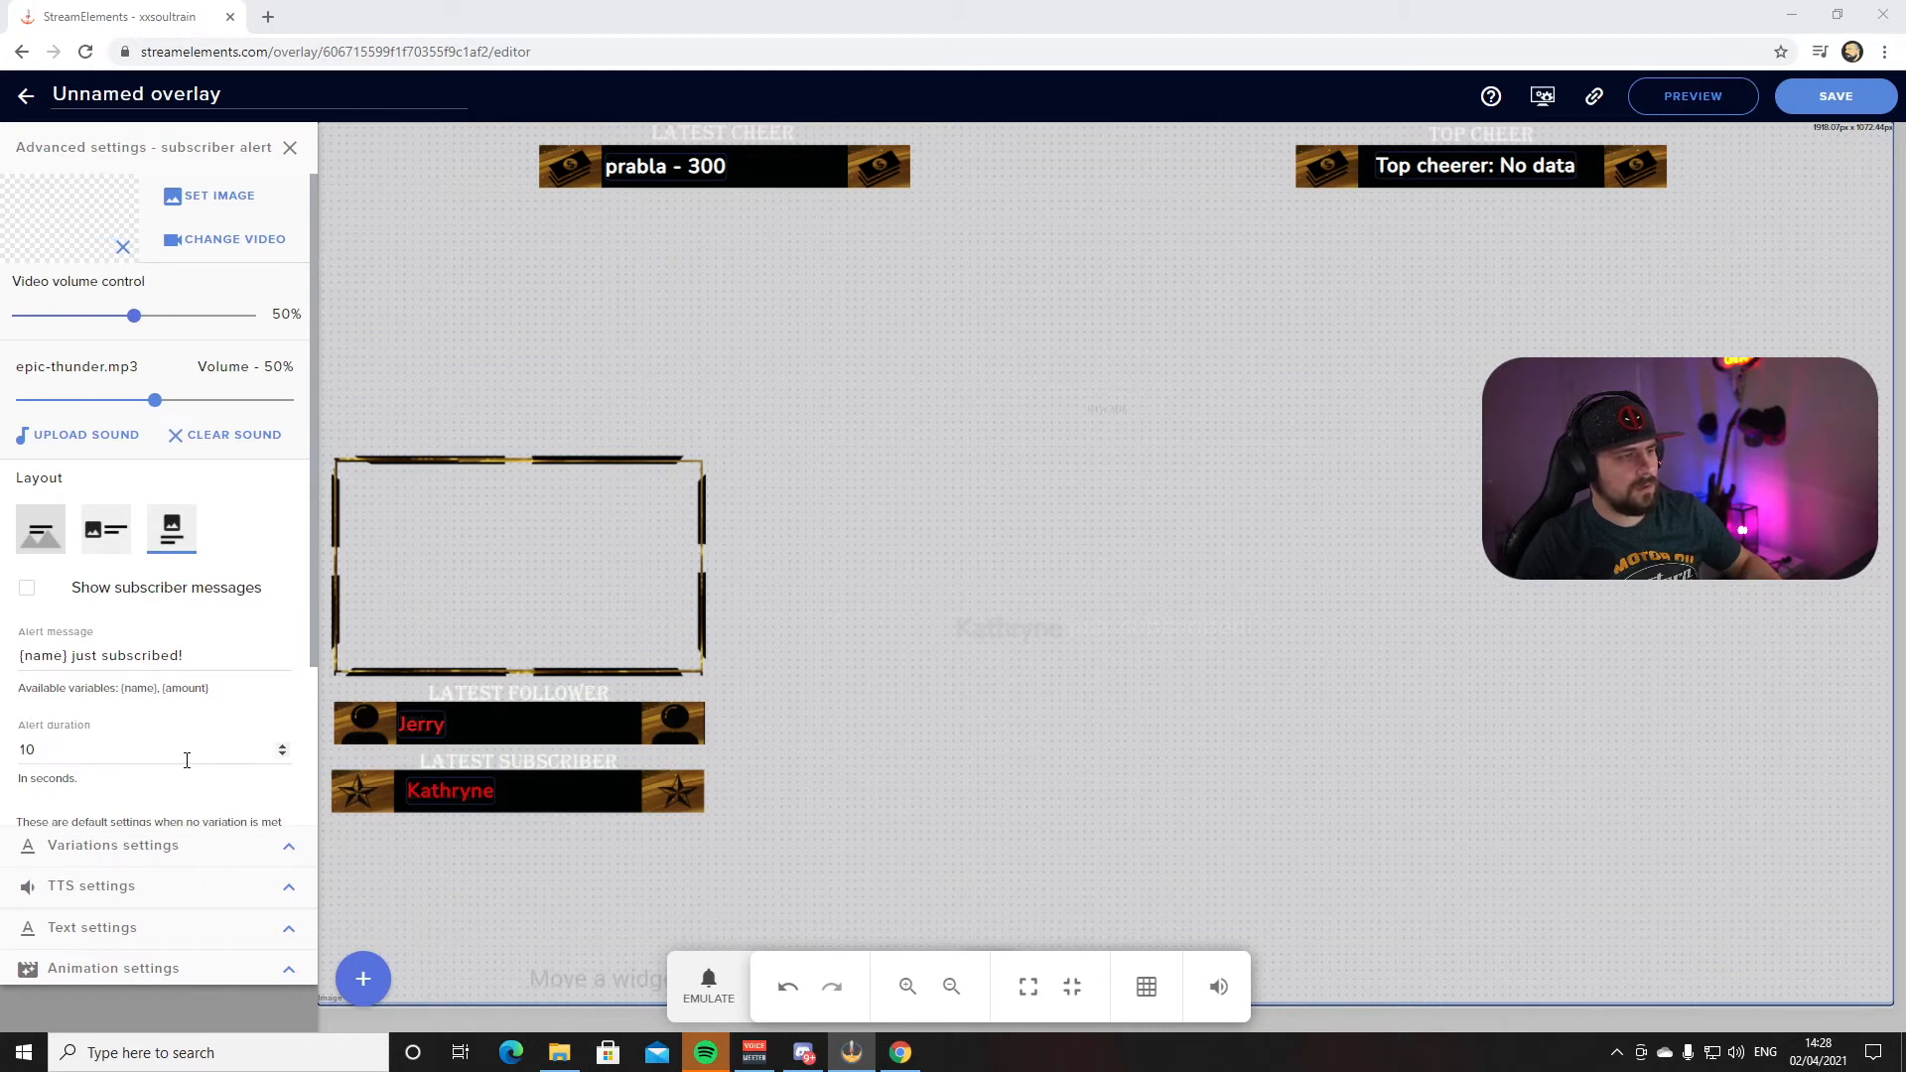
Start a new subscriber alert variation copied from AlertBox 6 / subscriber / Resubscriber
scroll(172, 754, "down", 2)
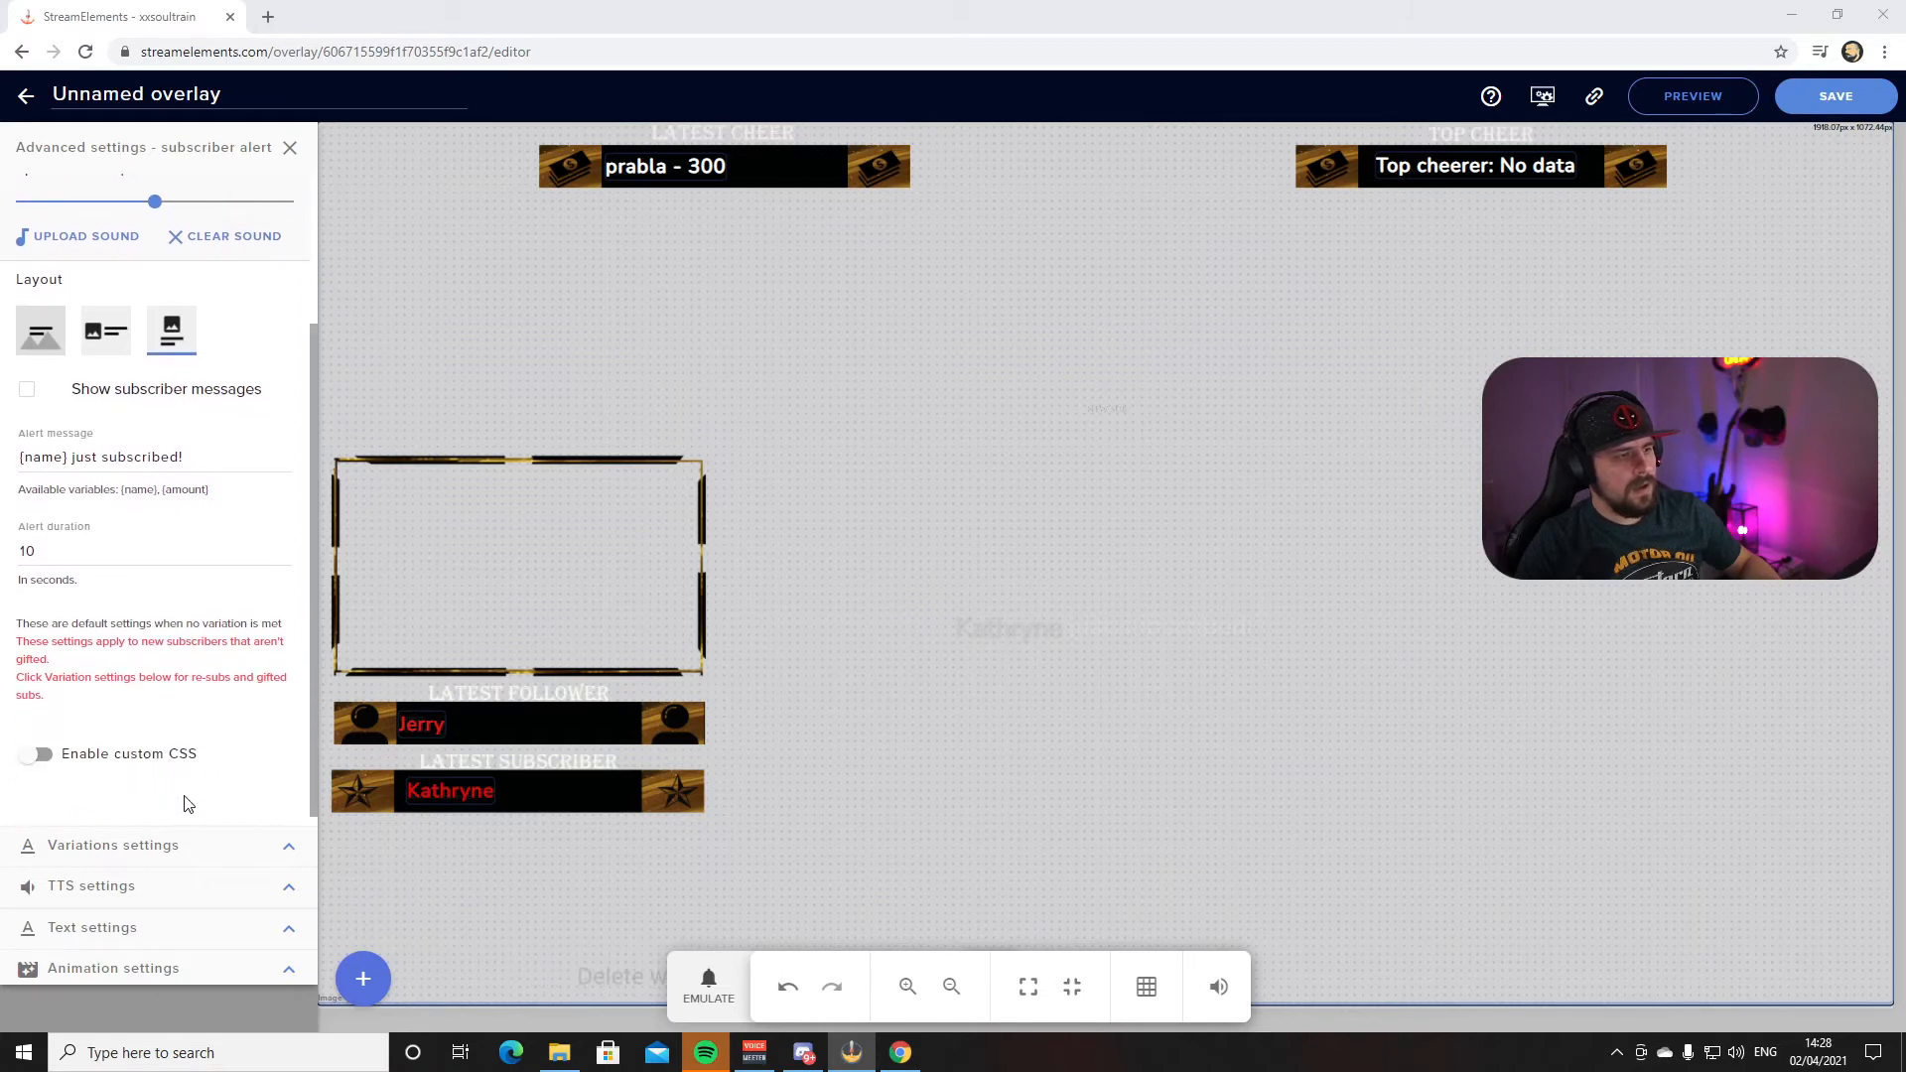
left_click(288, 850)
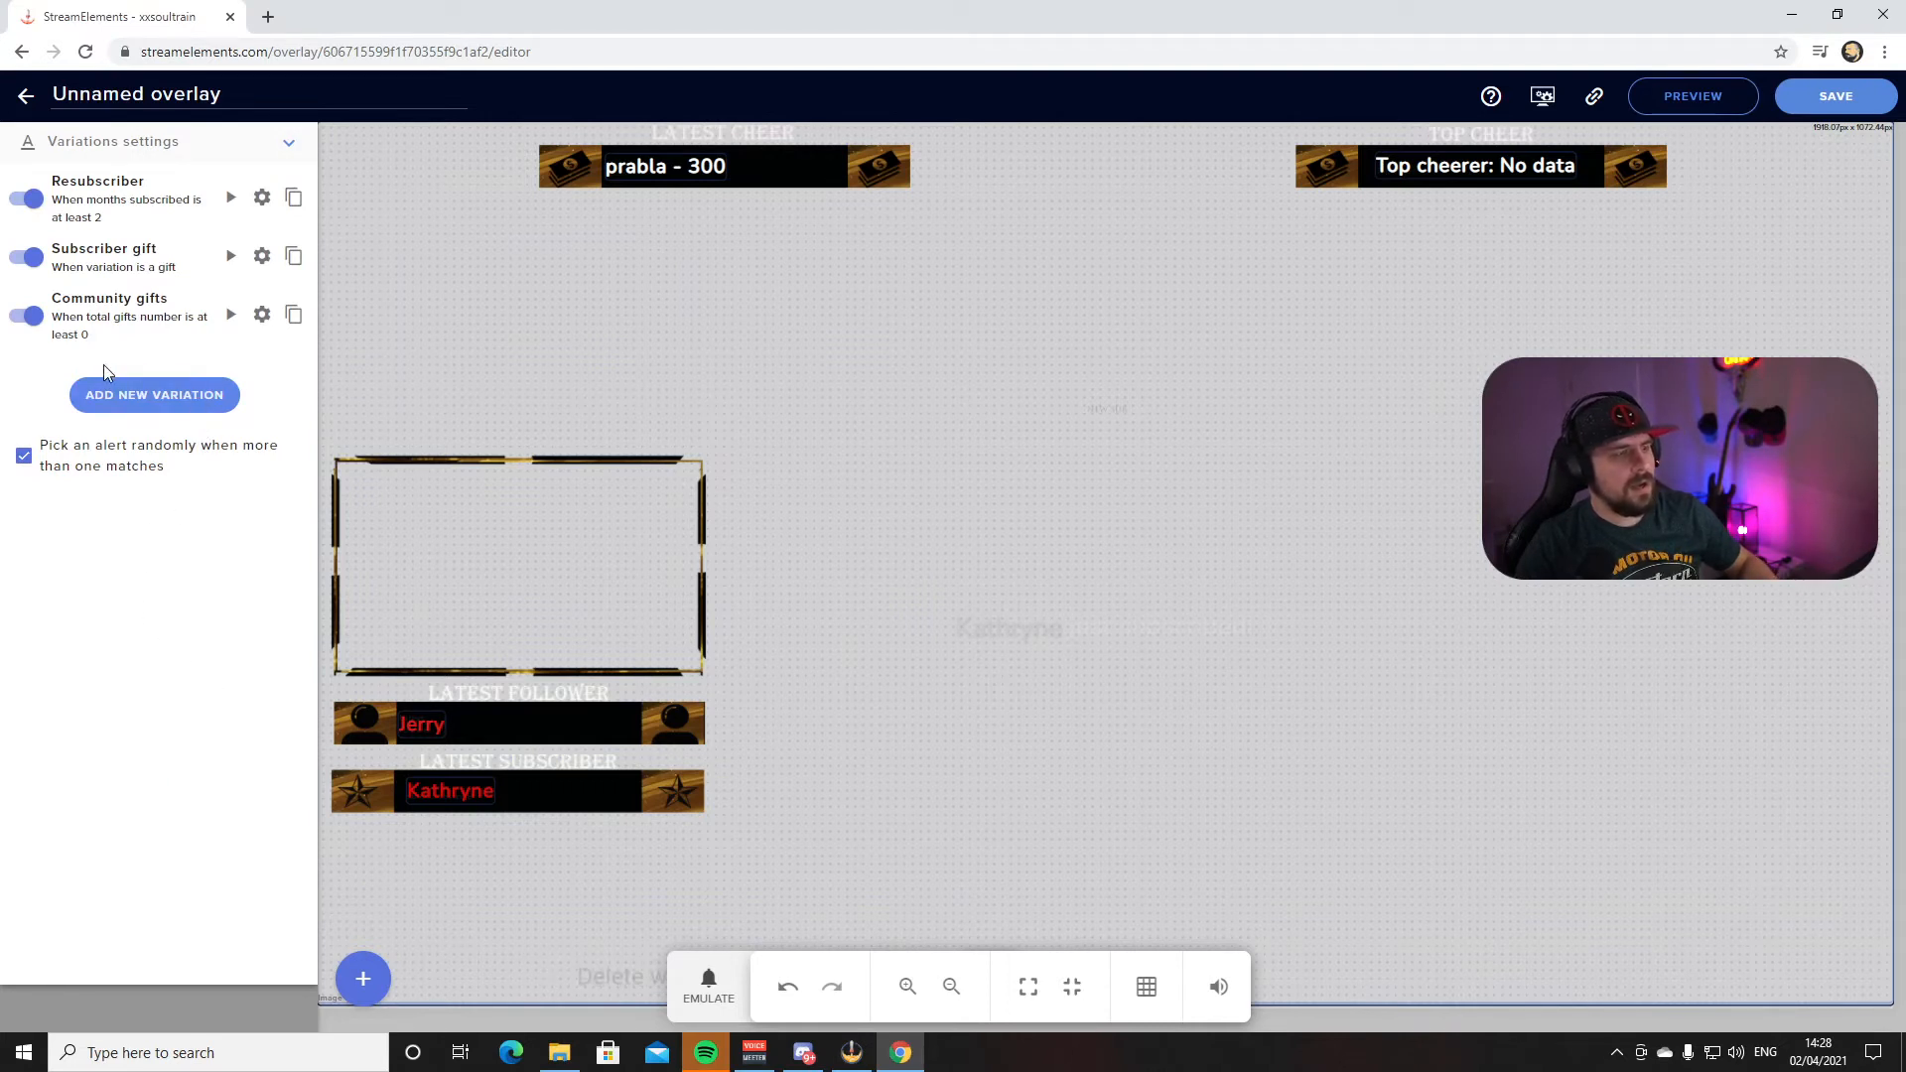
left_click(173, 399)
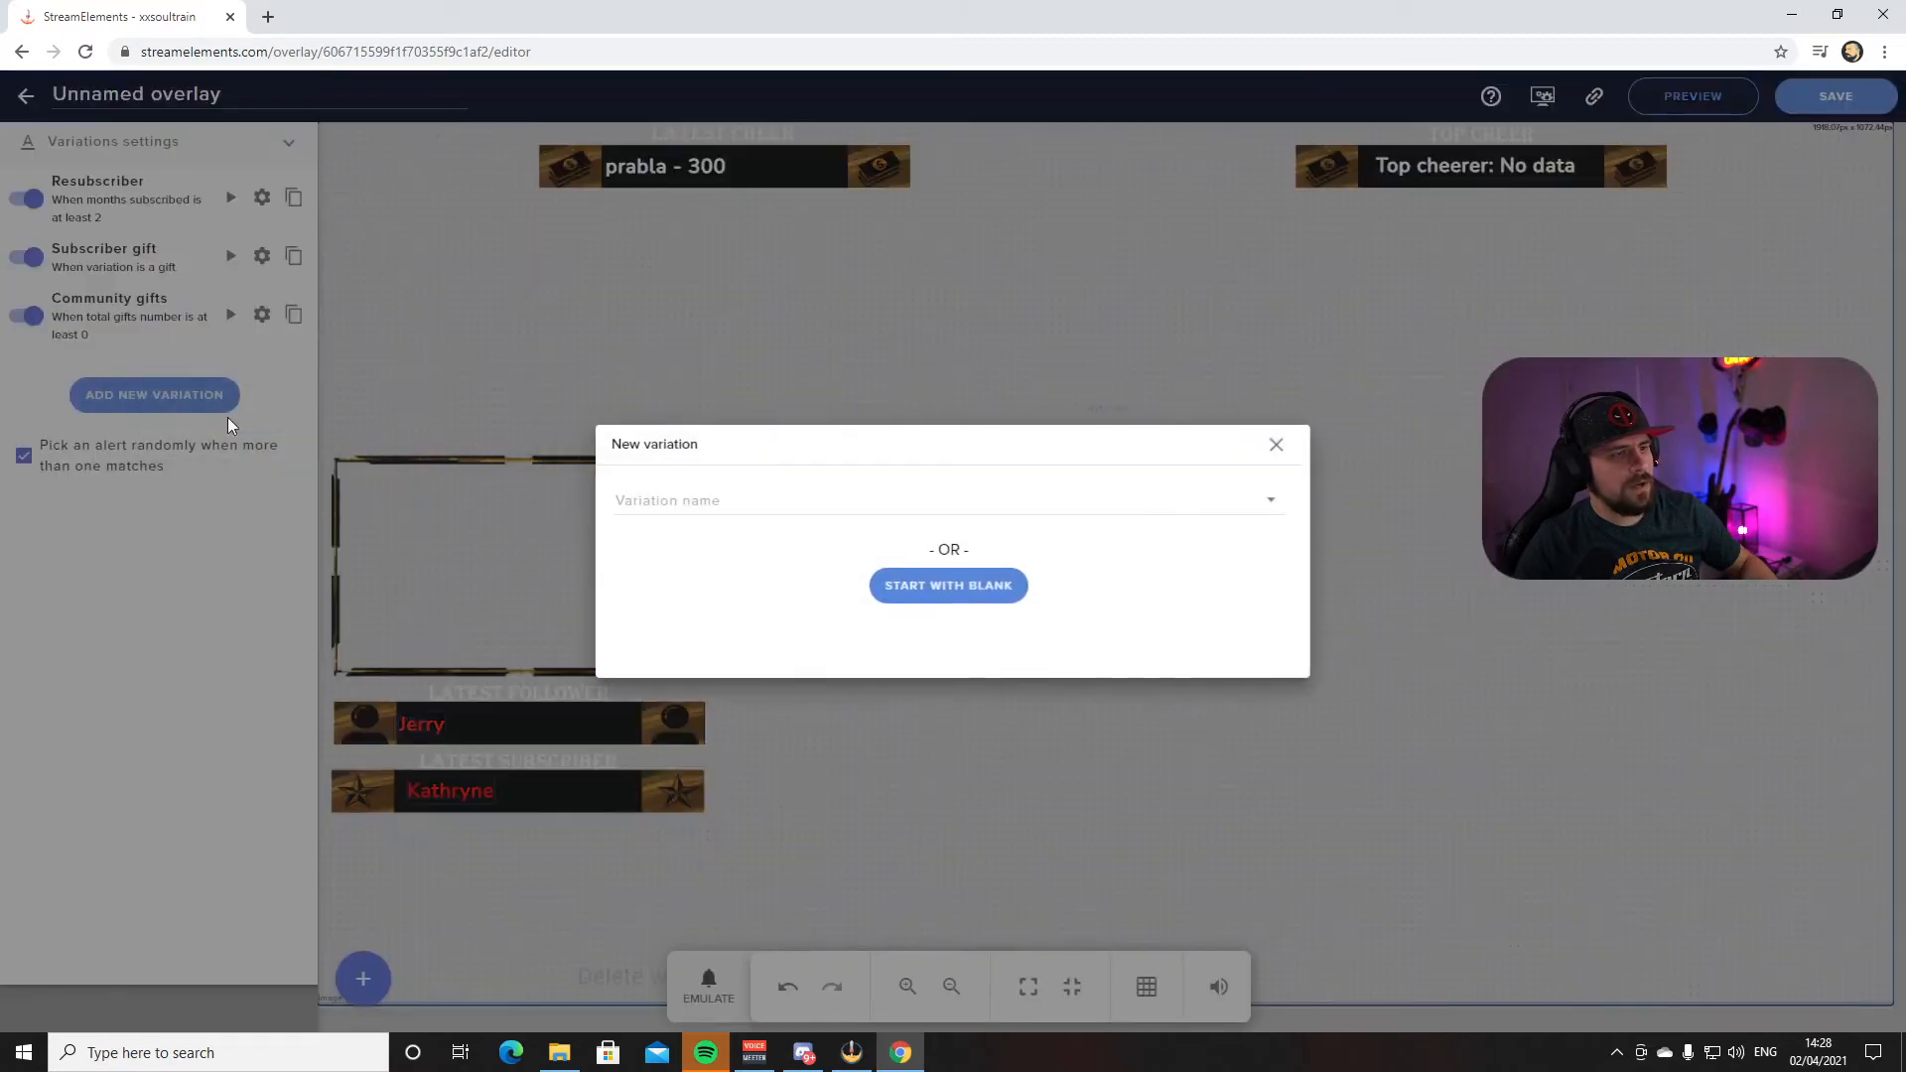
left_click(730, 510)
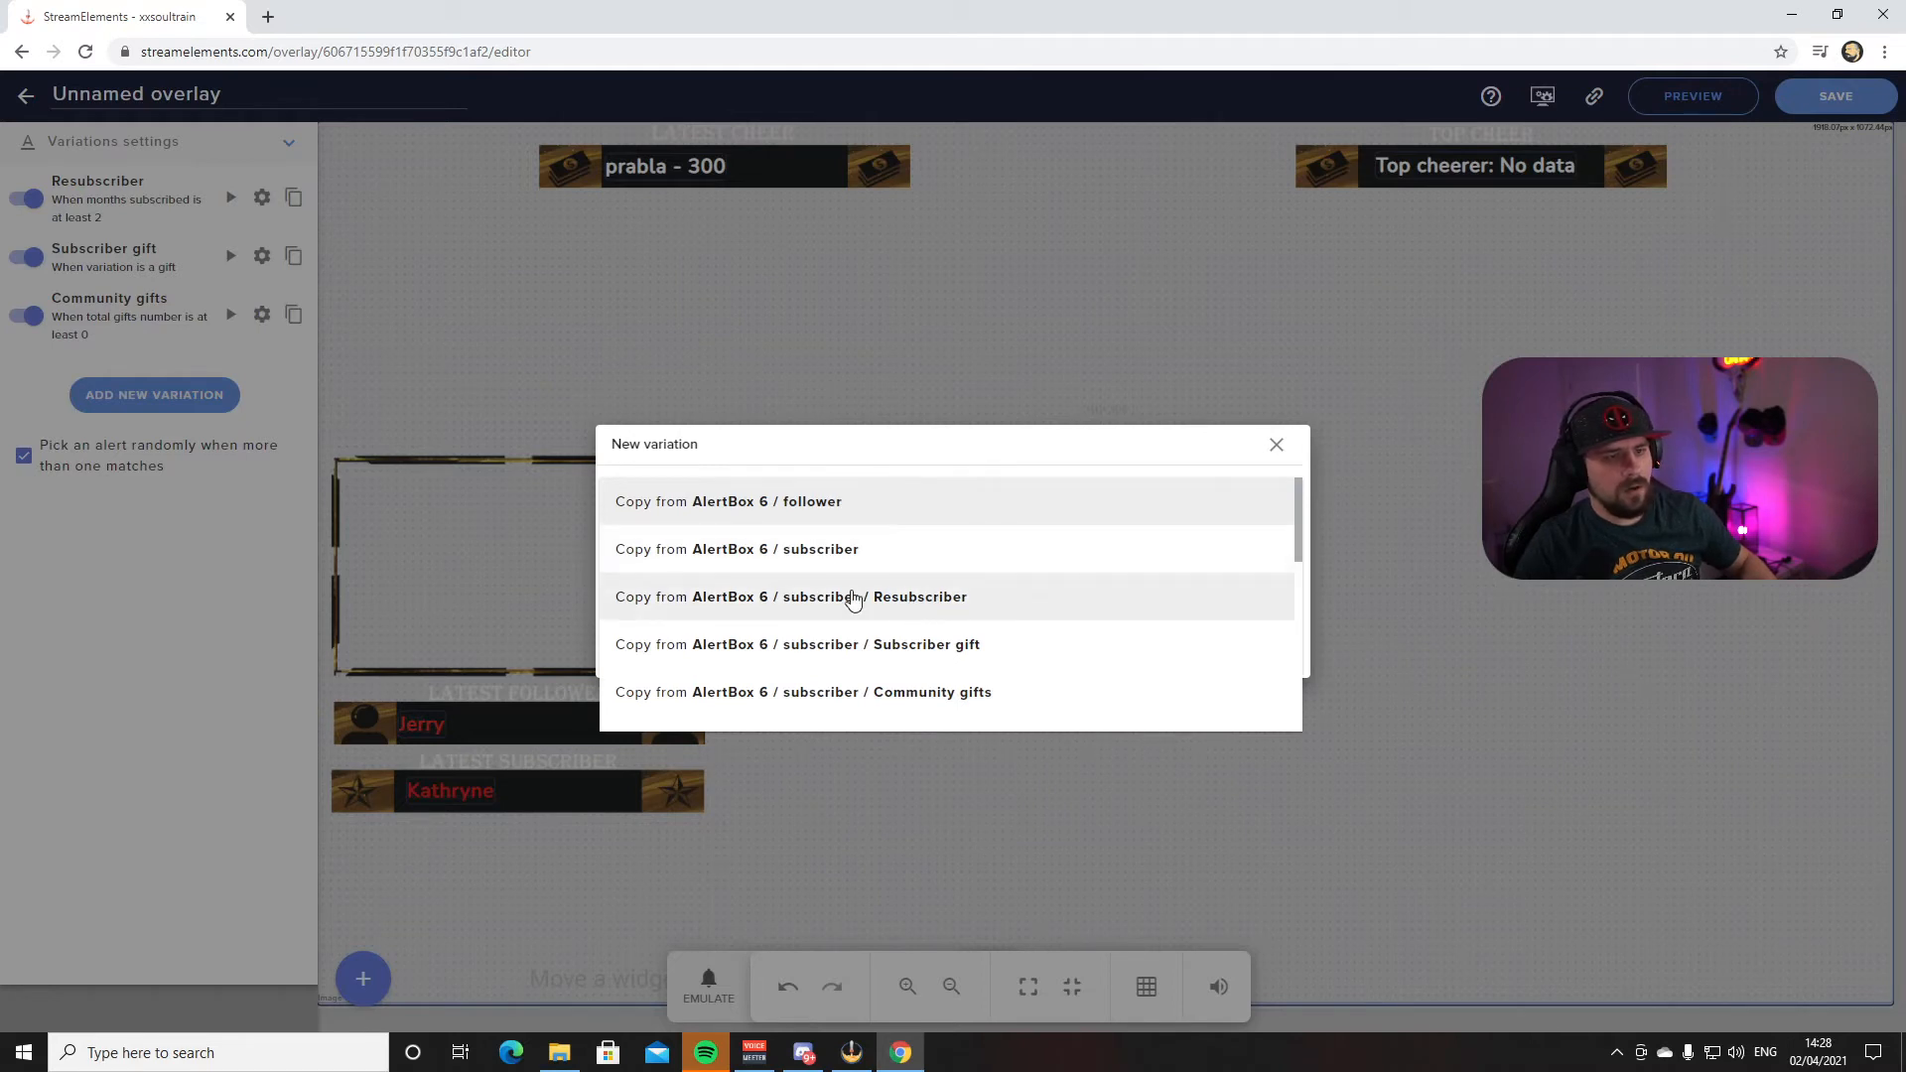
left_click(903, 602)
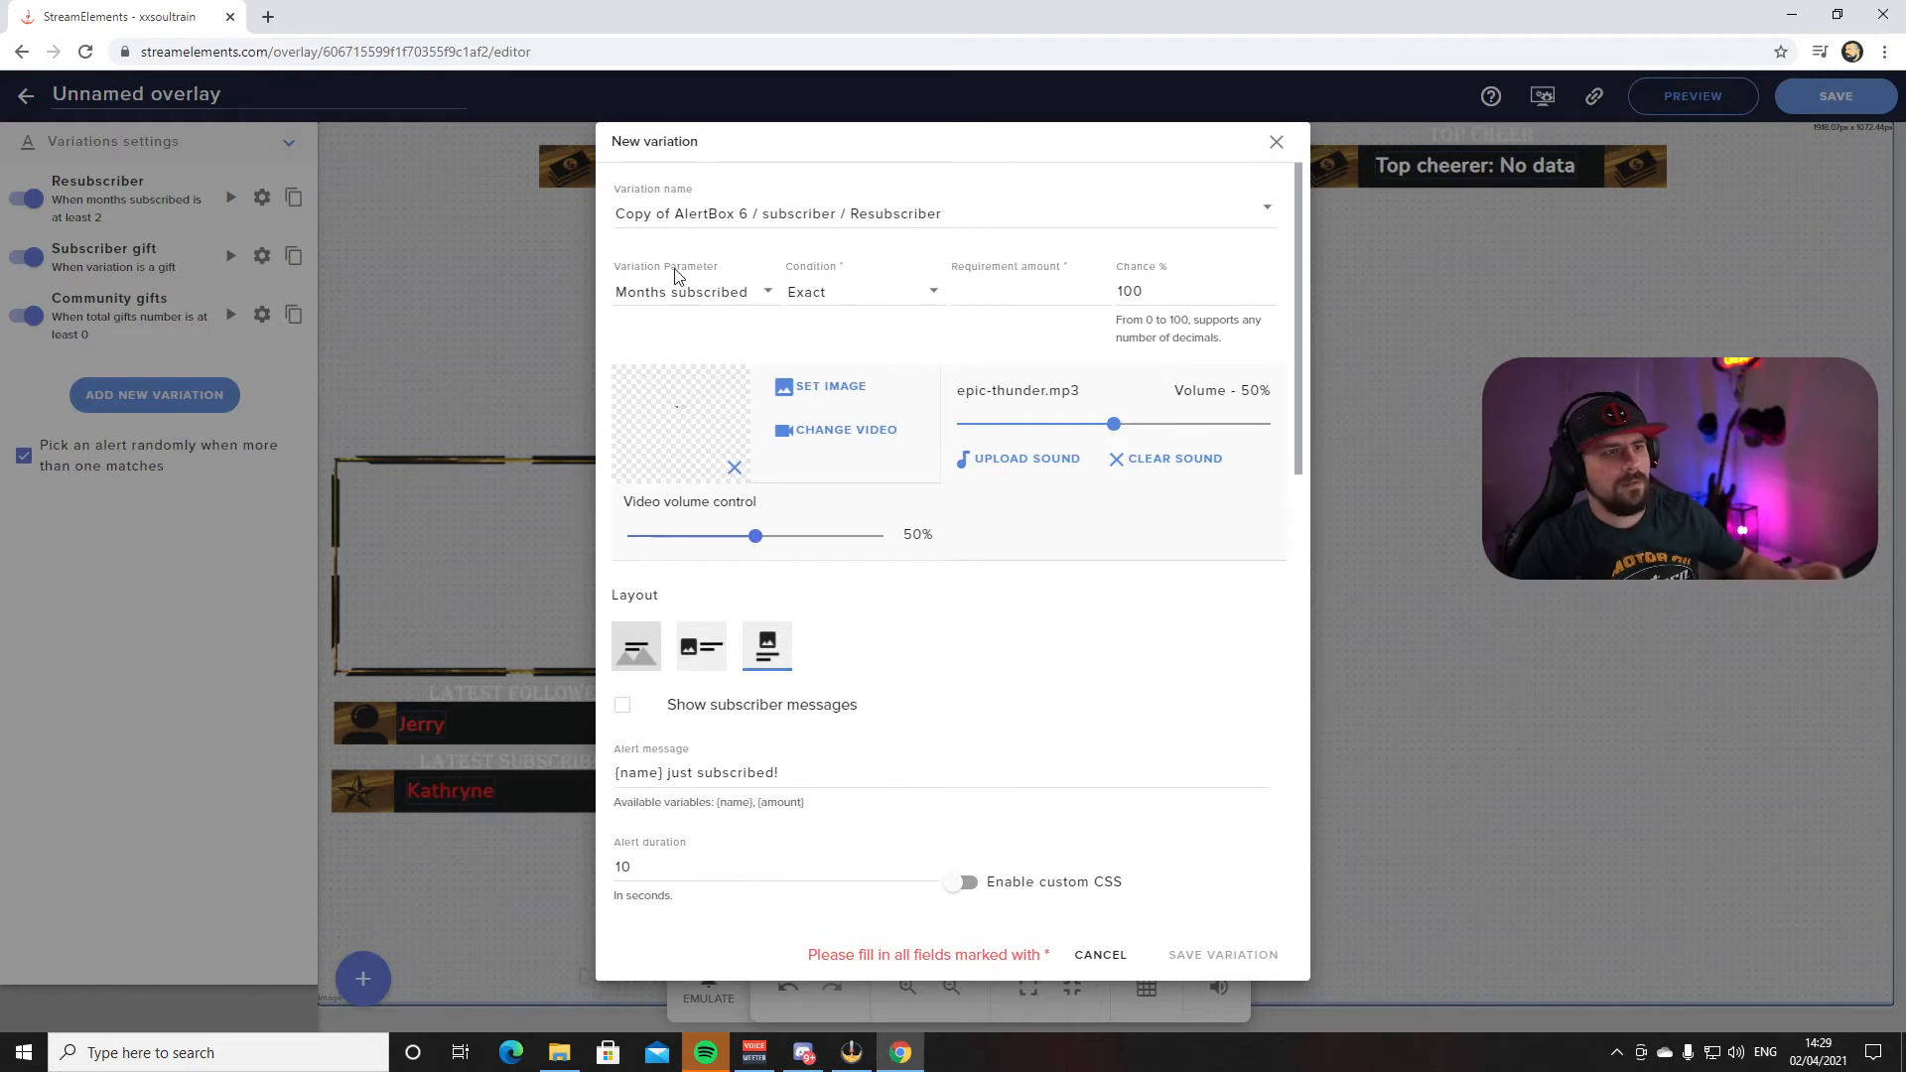
Base the new variation on months subscribed with an exact requirement amount of 1, and discard it without saving
left_click(765, 295)
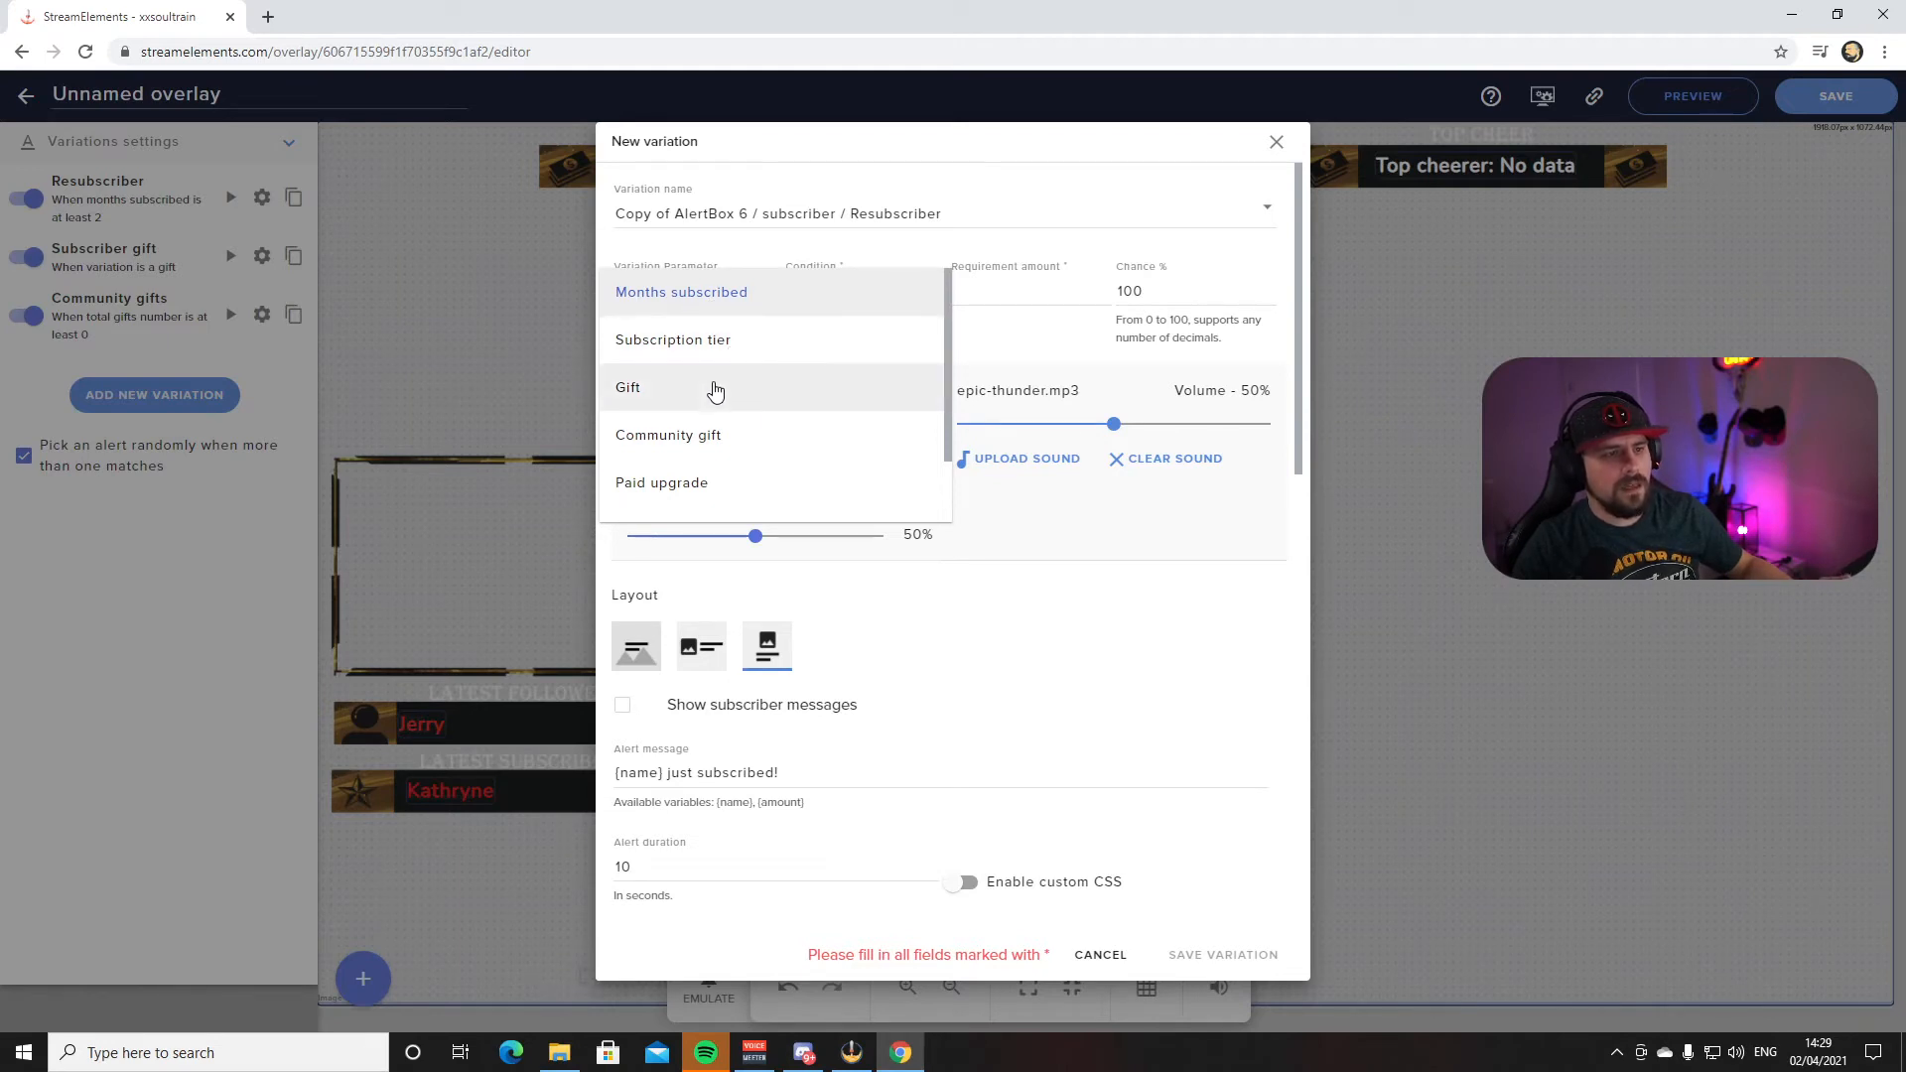
scroll(725, 487, "down", 1)
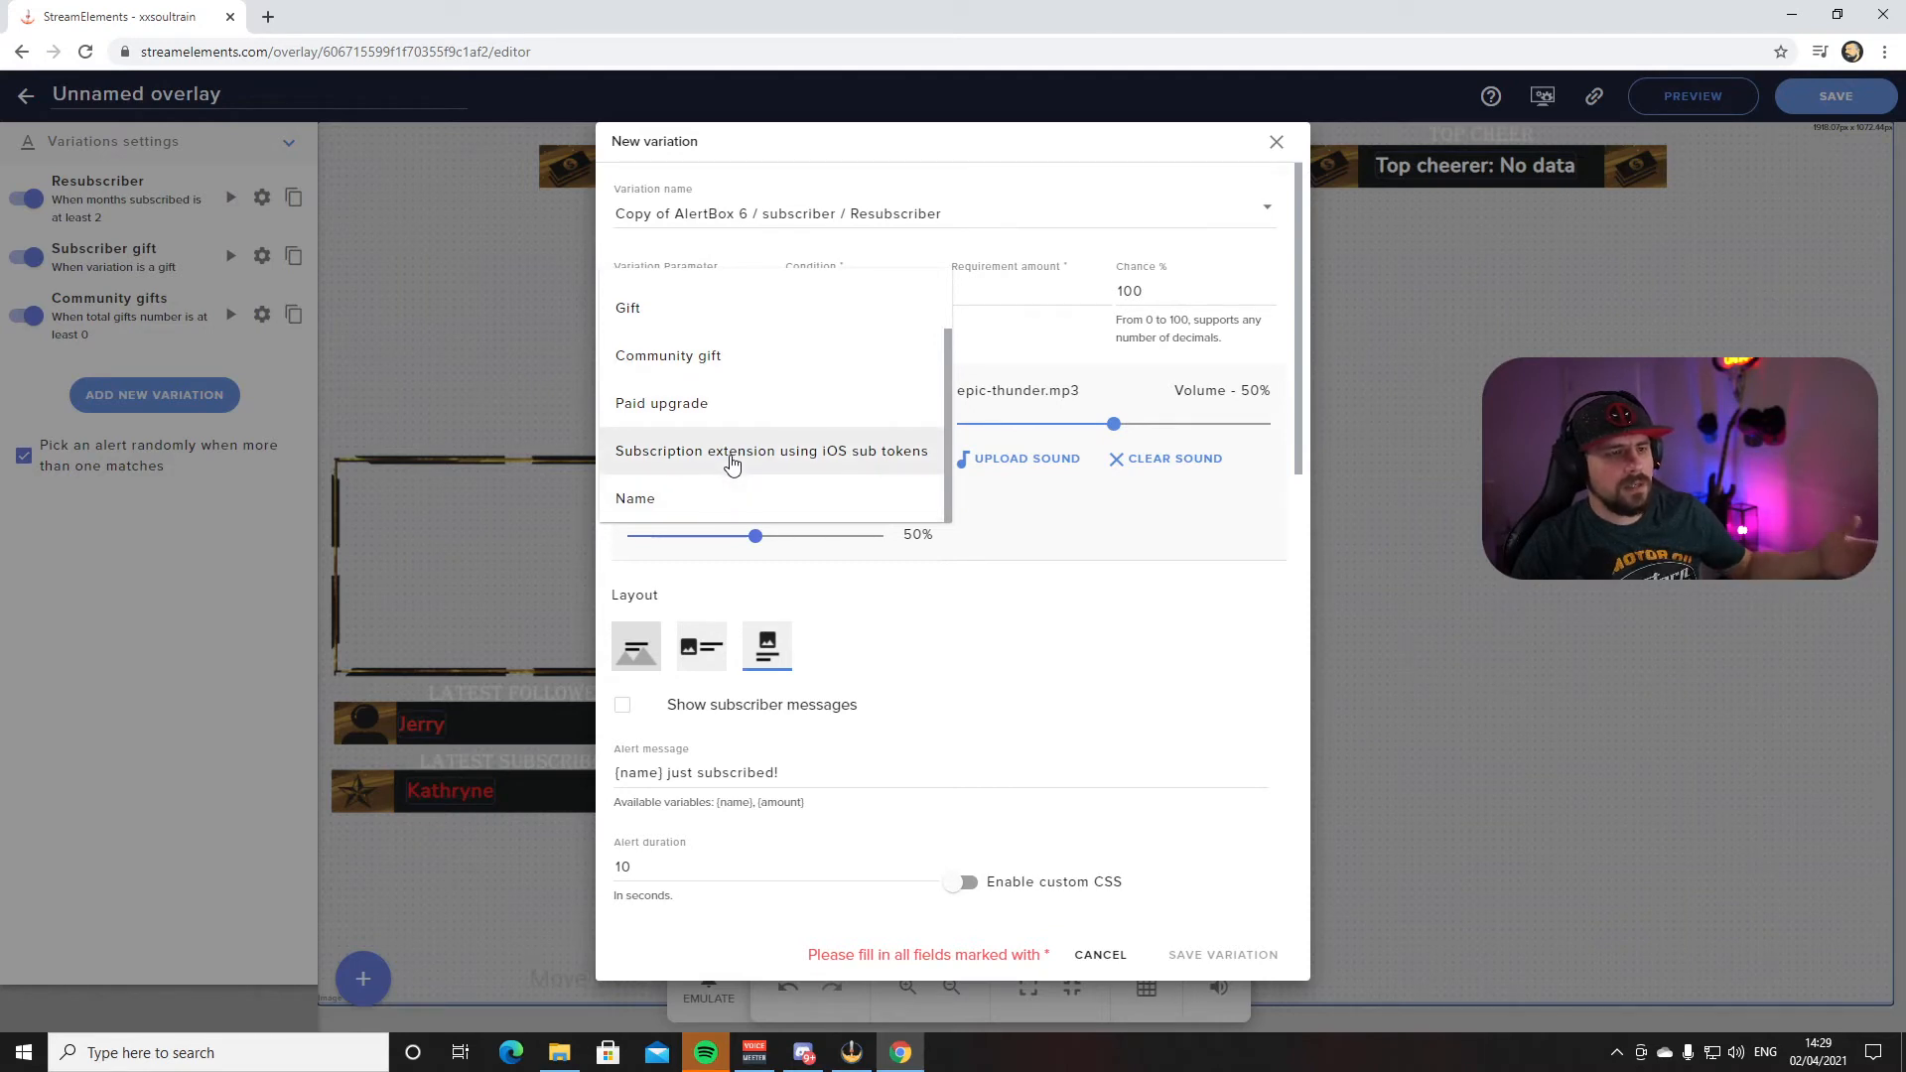
scroll(725, 460, "up", 1)
scroll(719, 476, "down", 1)
scroll(728, 456, "up", 1)
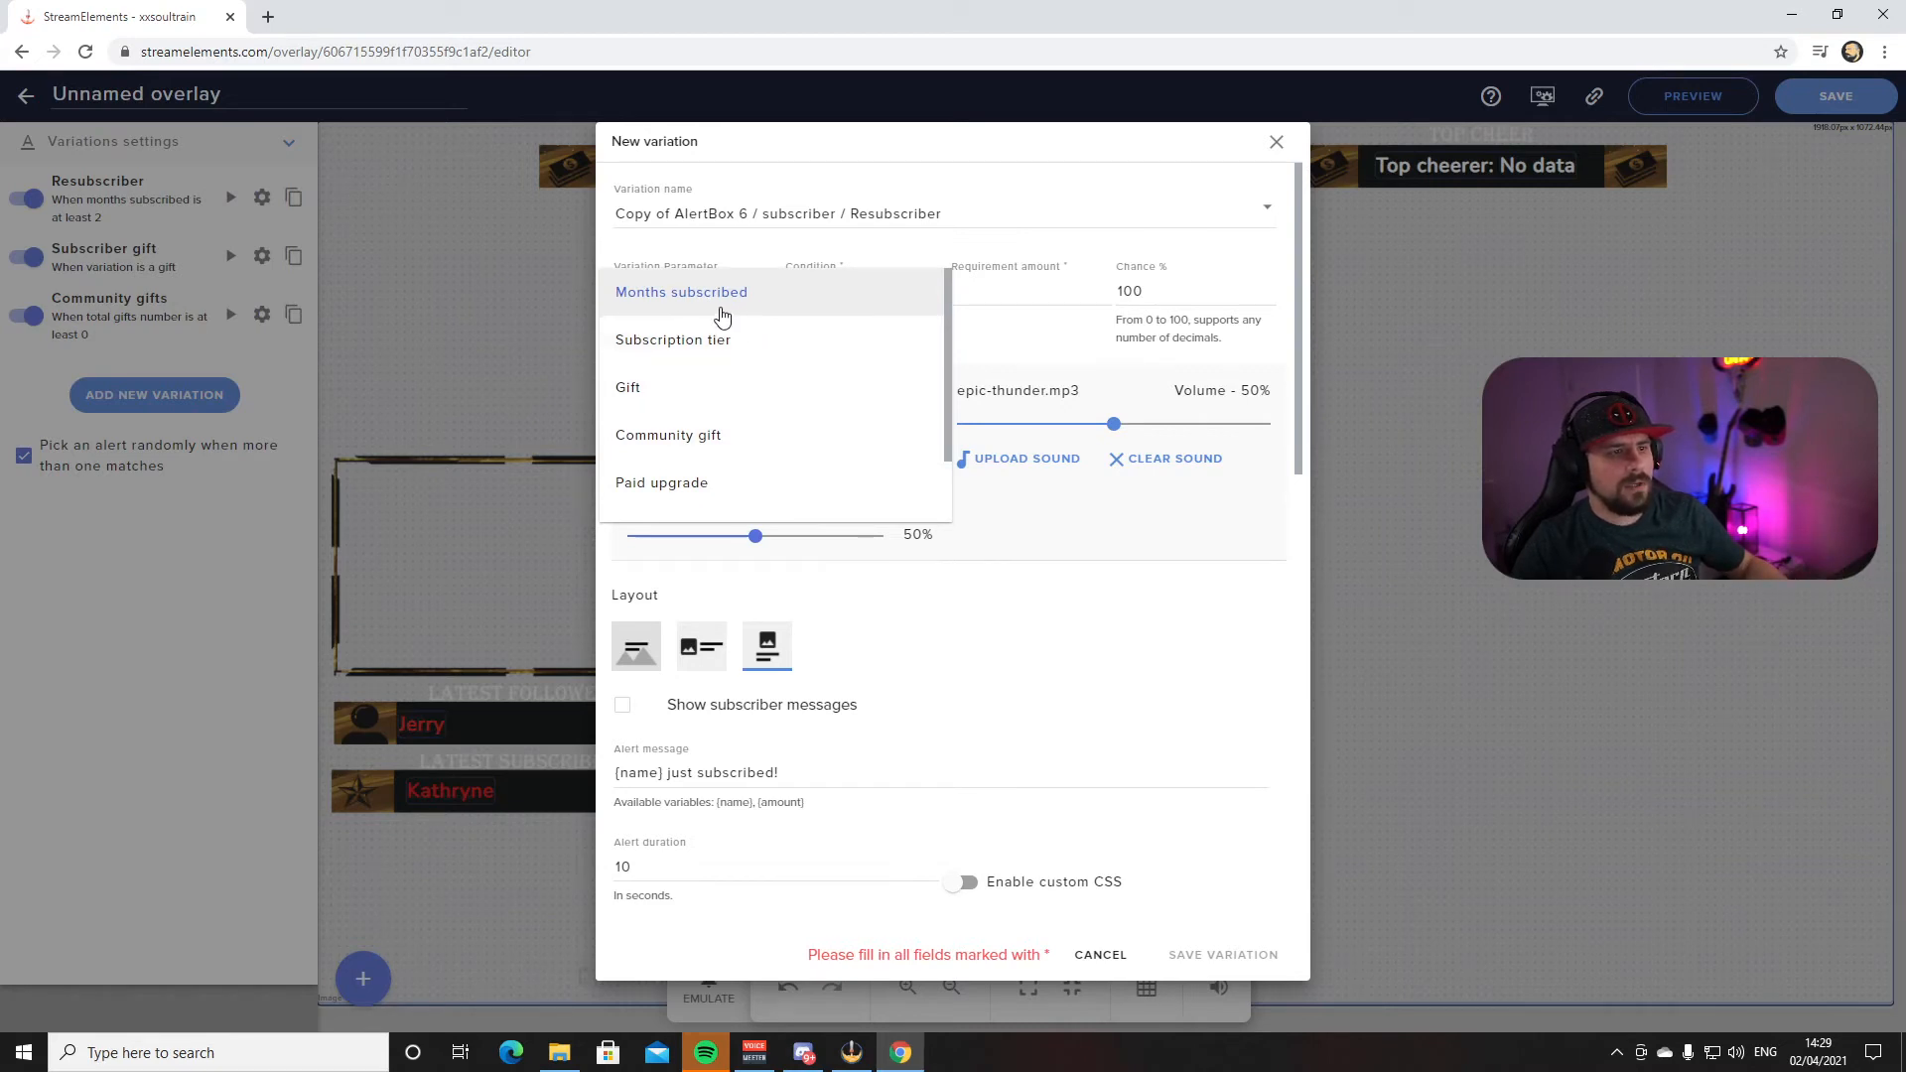
left_click(685, 300)
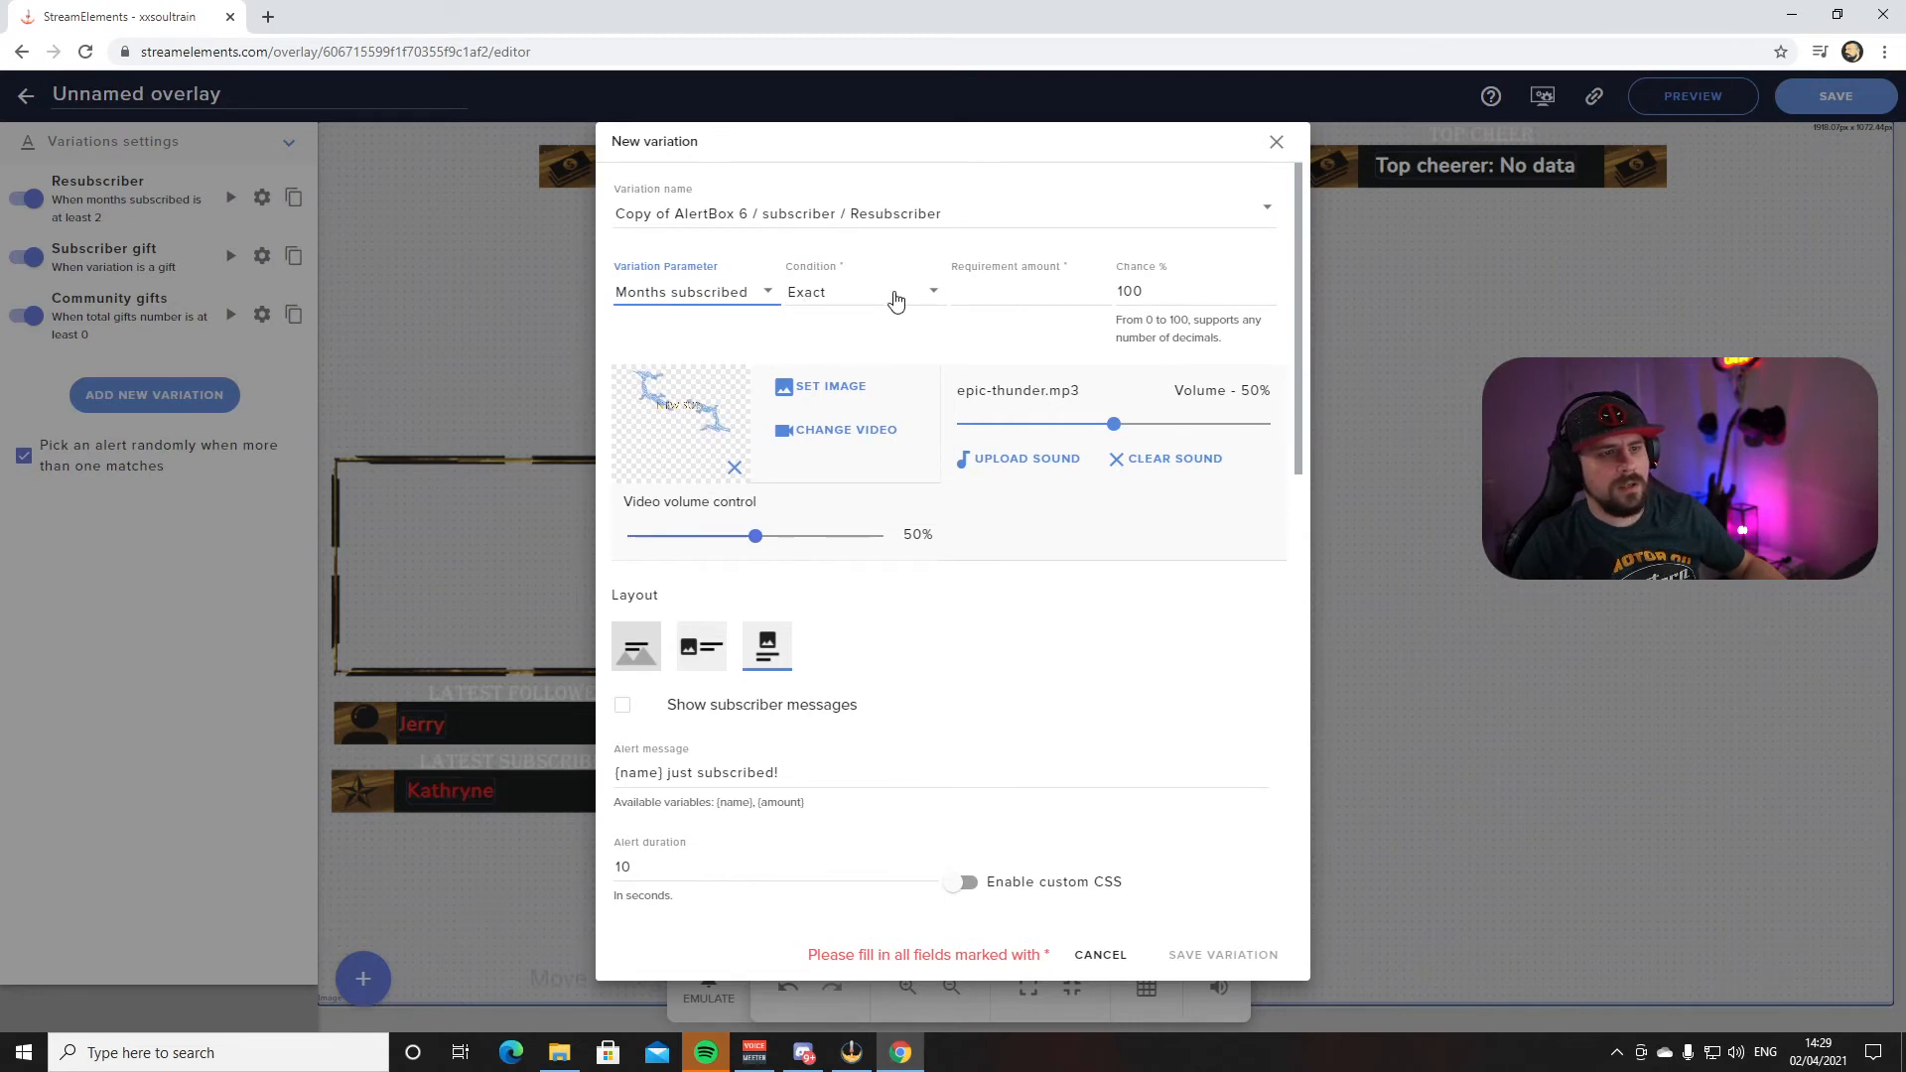
left_click(1011, 292)
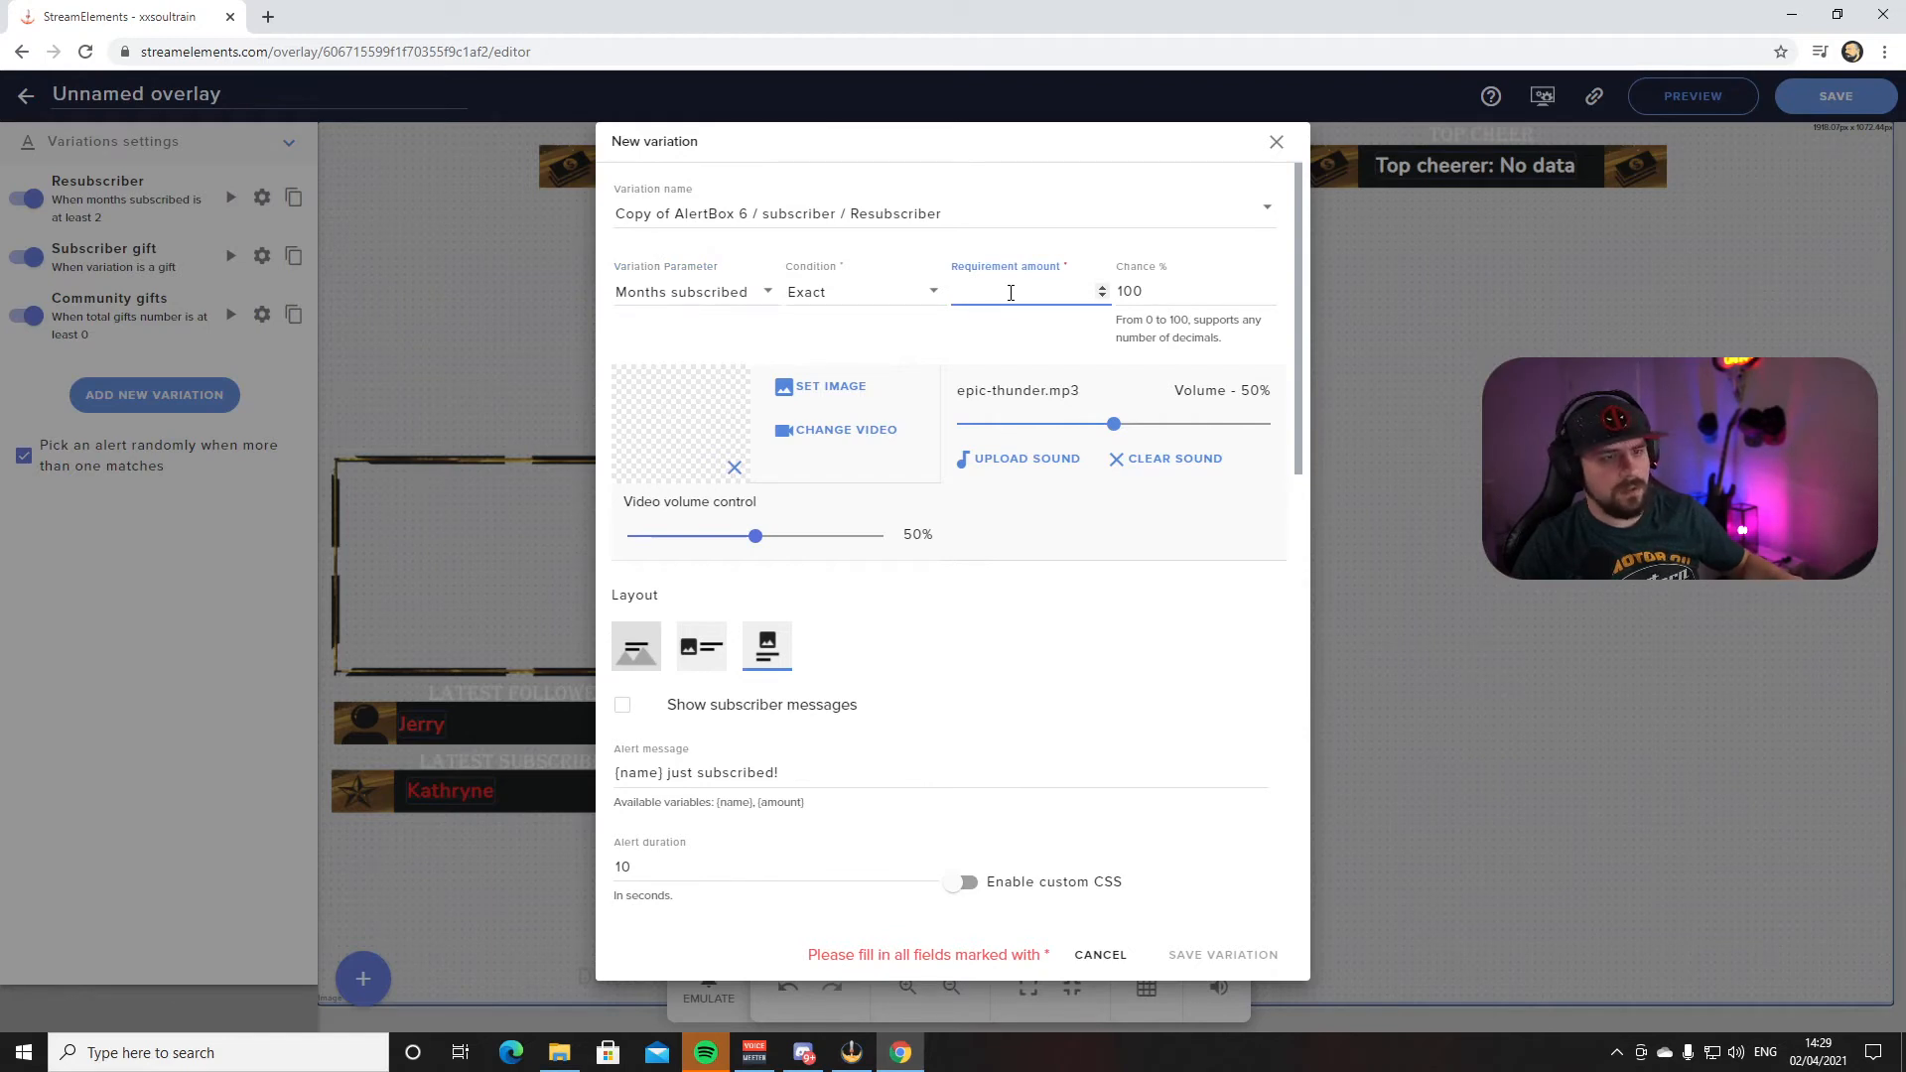
type("1")
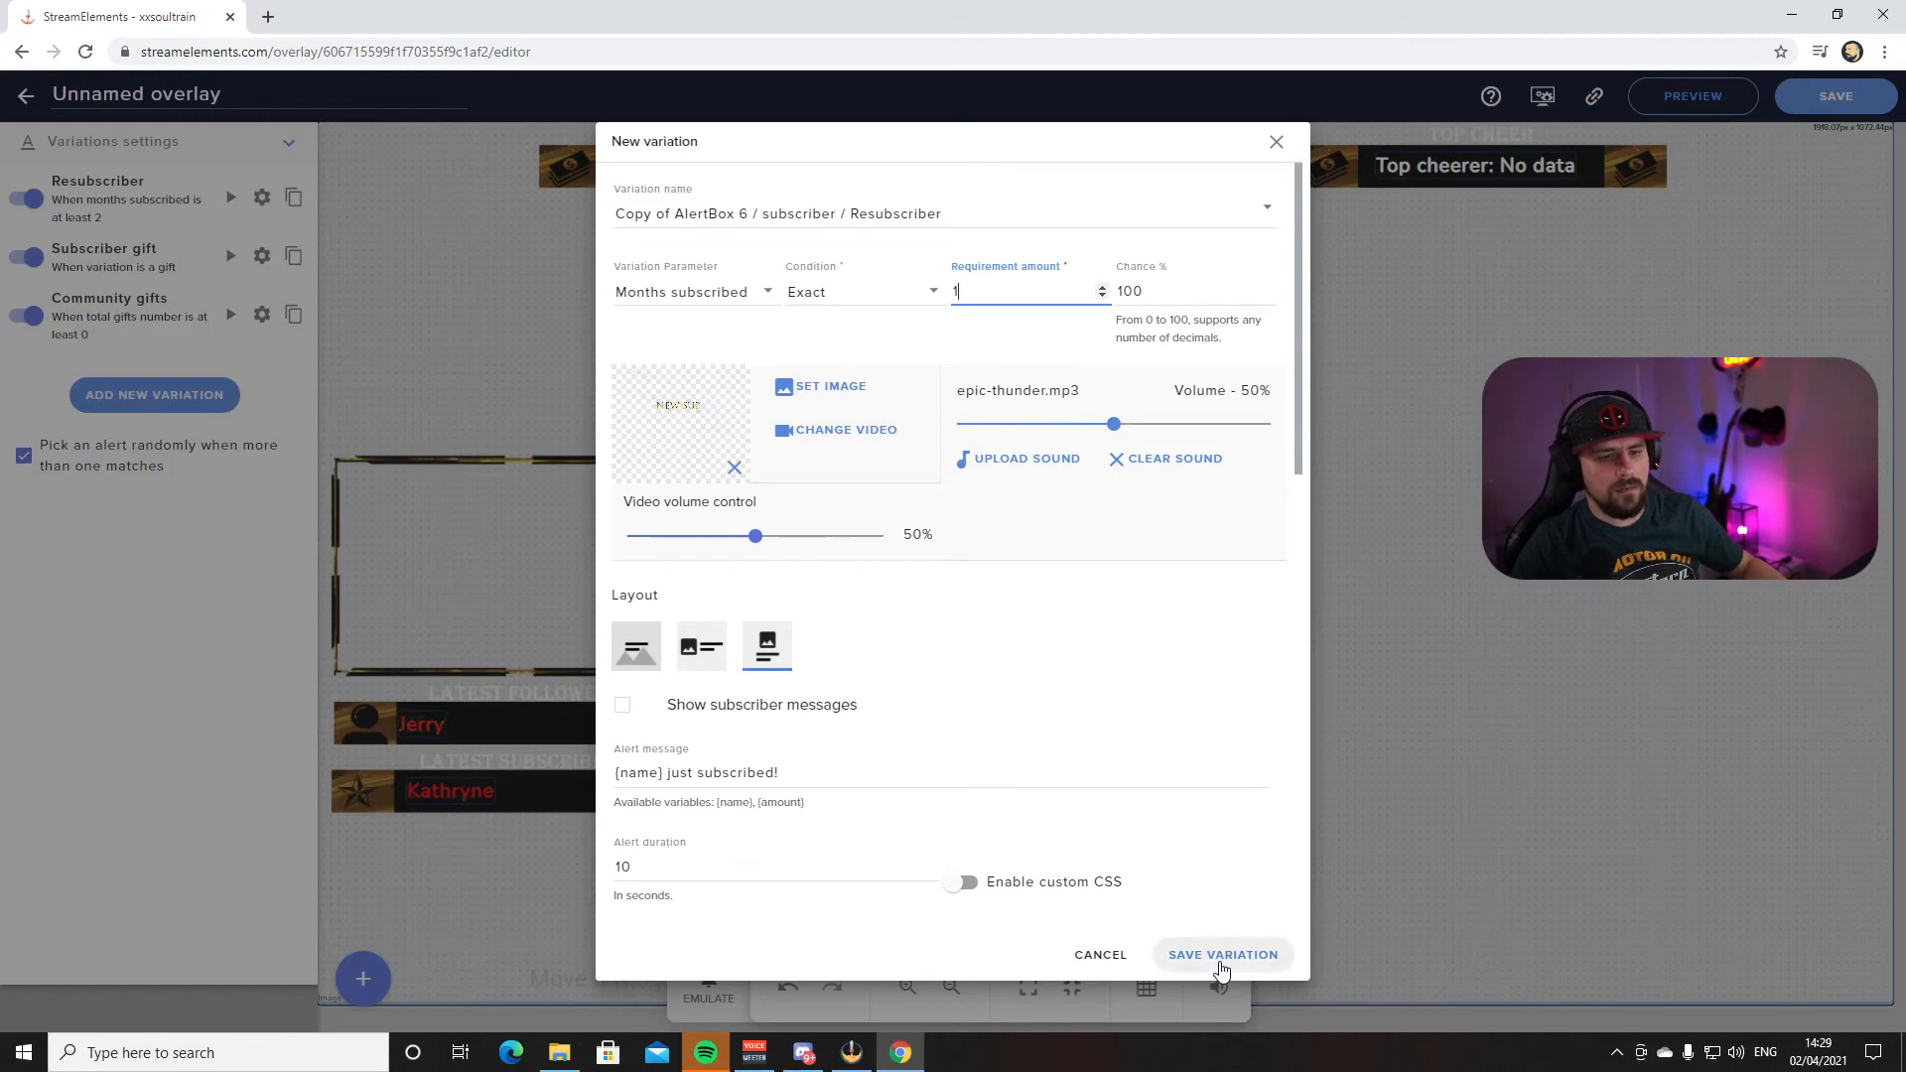
left_click(1277, 143)
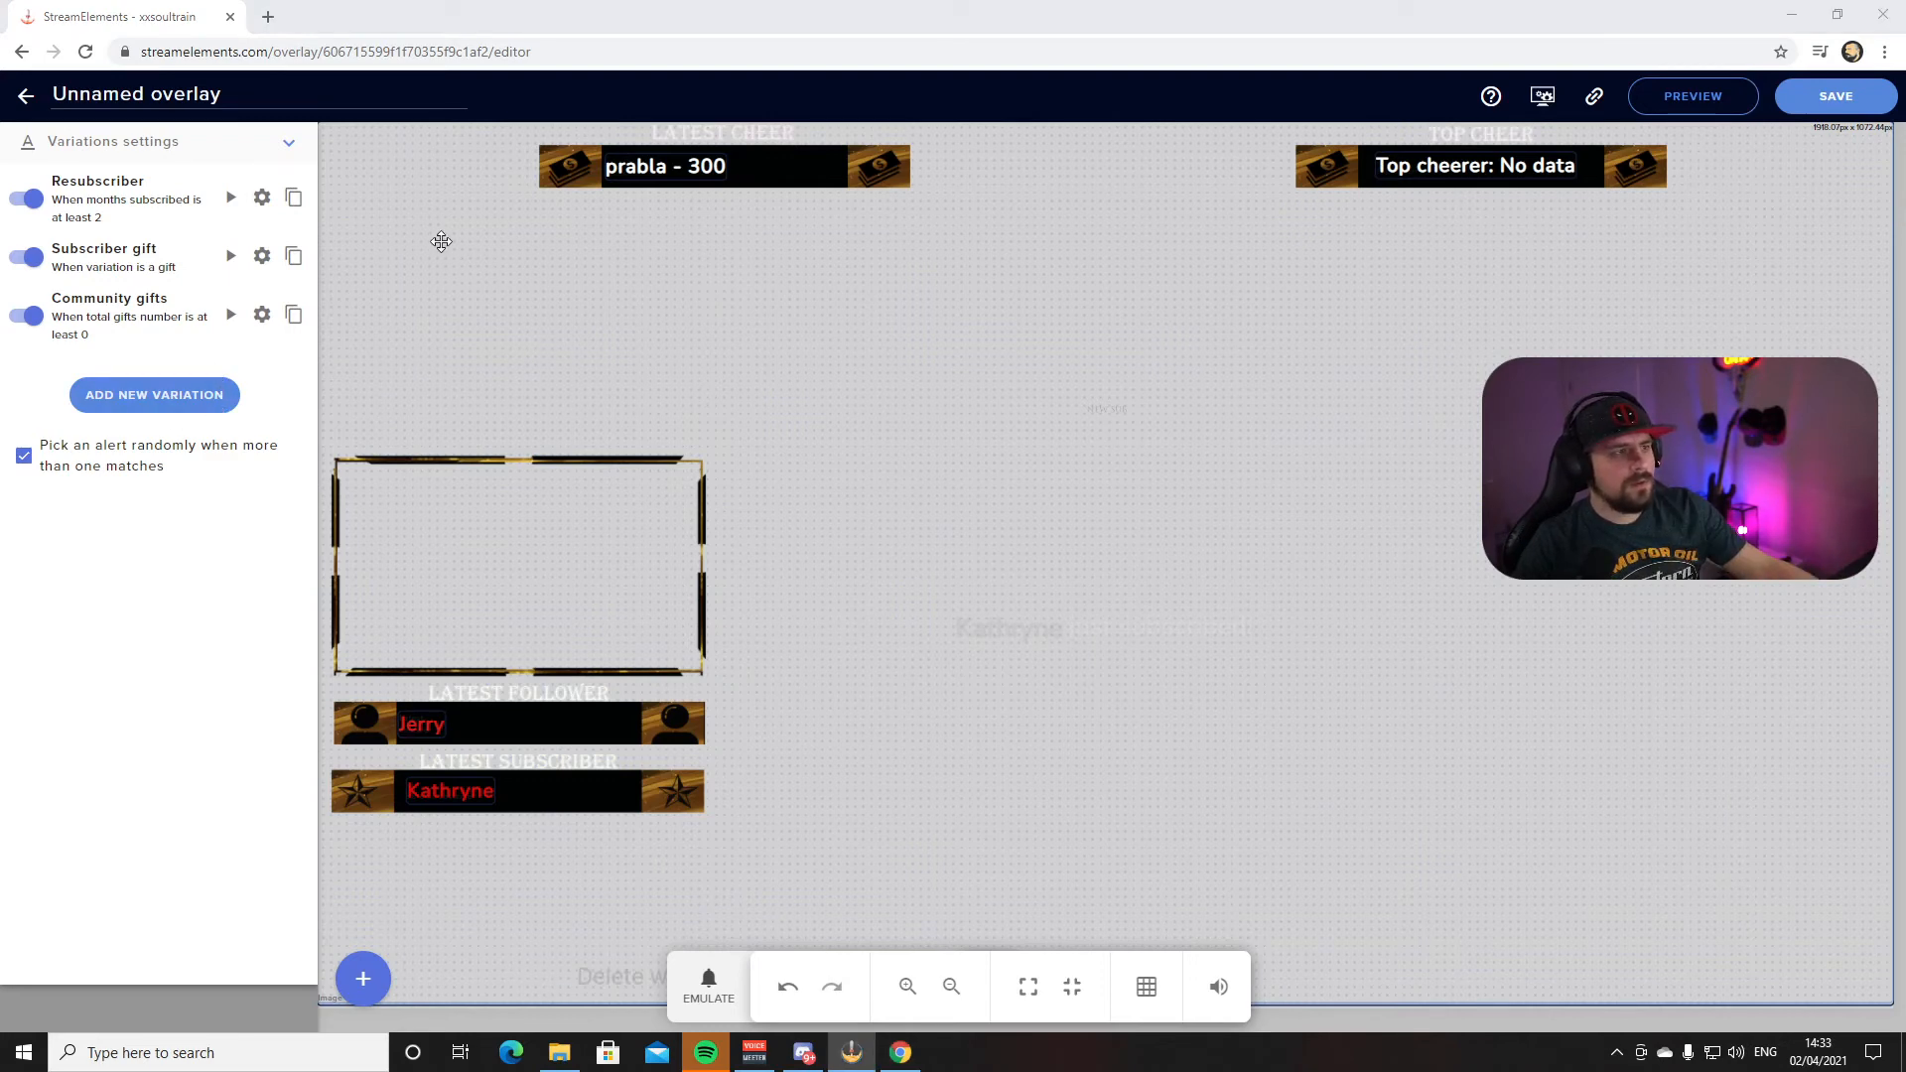
Leave the subscriber alert's settings, browse the uploaded videos available for the raid alert, and open the tip alert's advanced settings
left_click(283, 147)
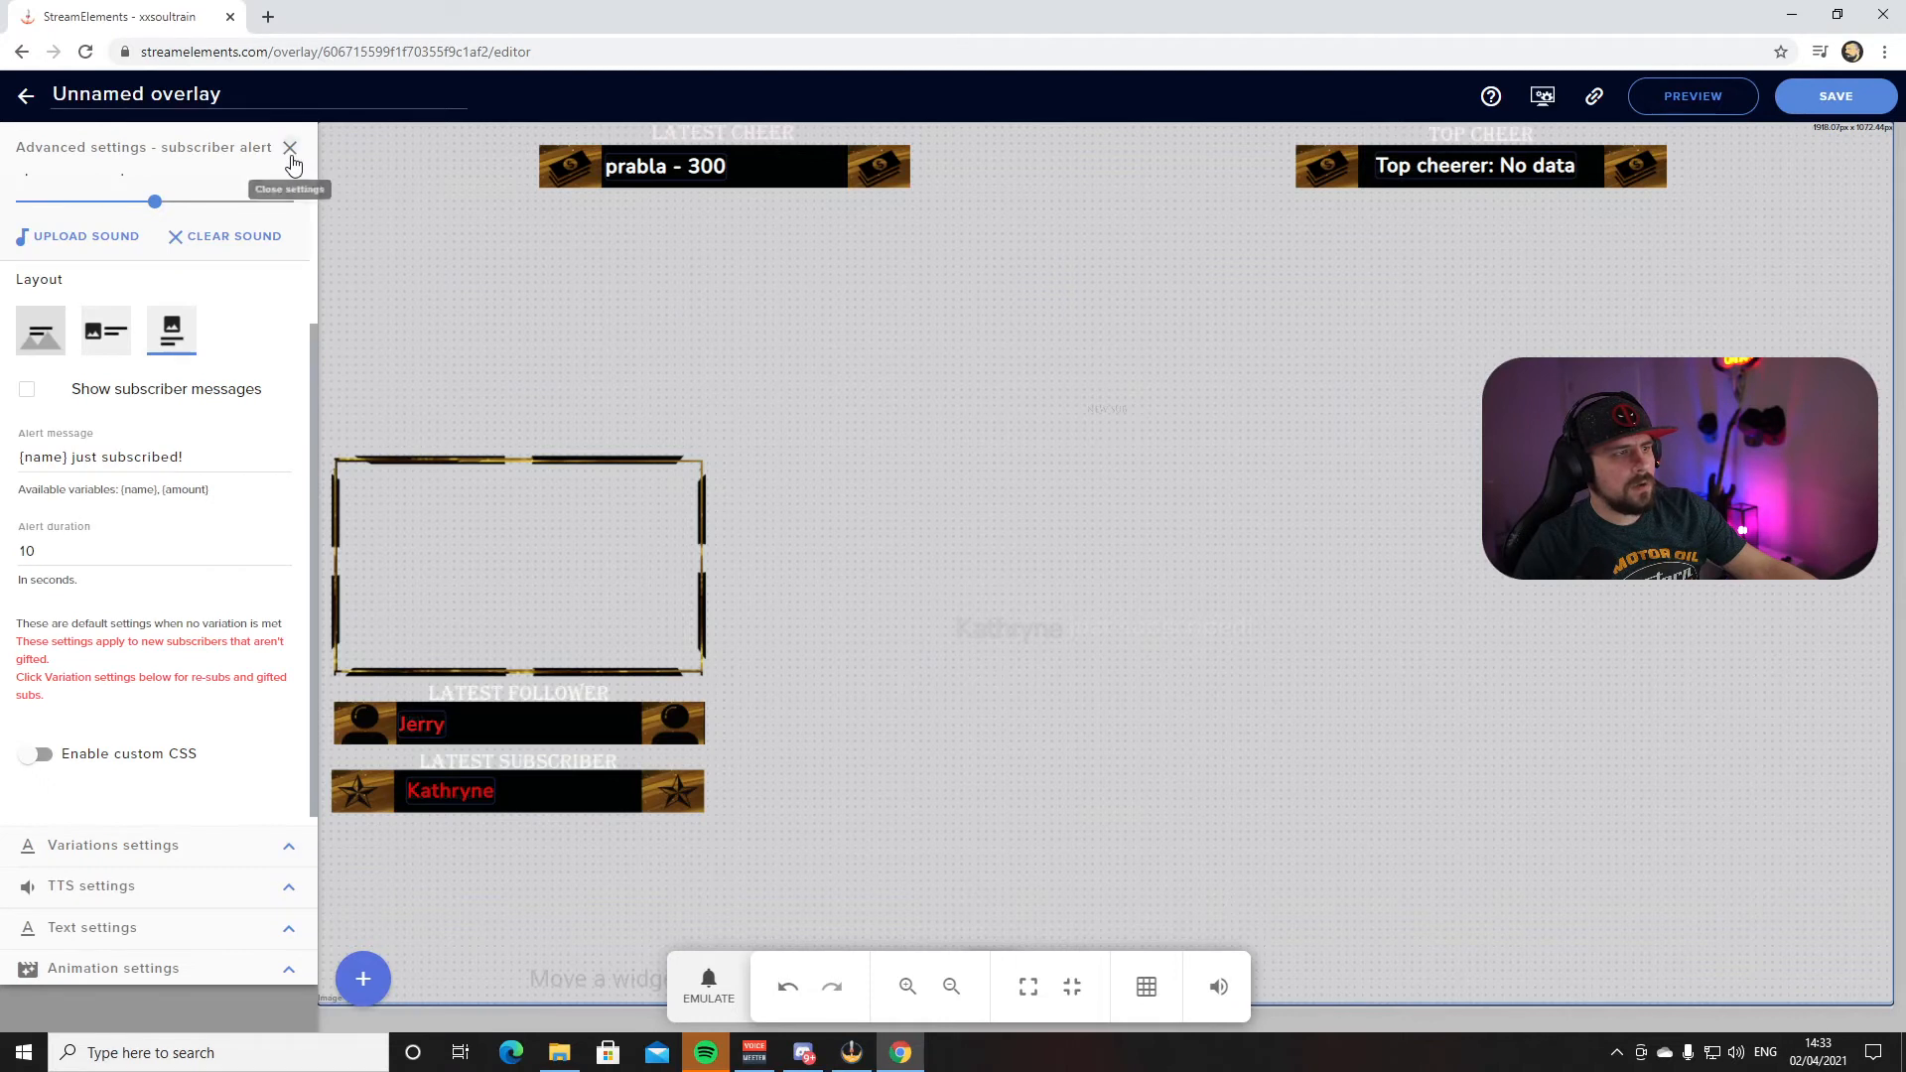
left_click(291, 159)
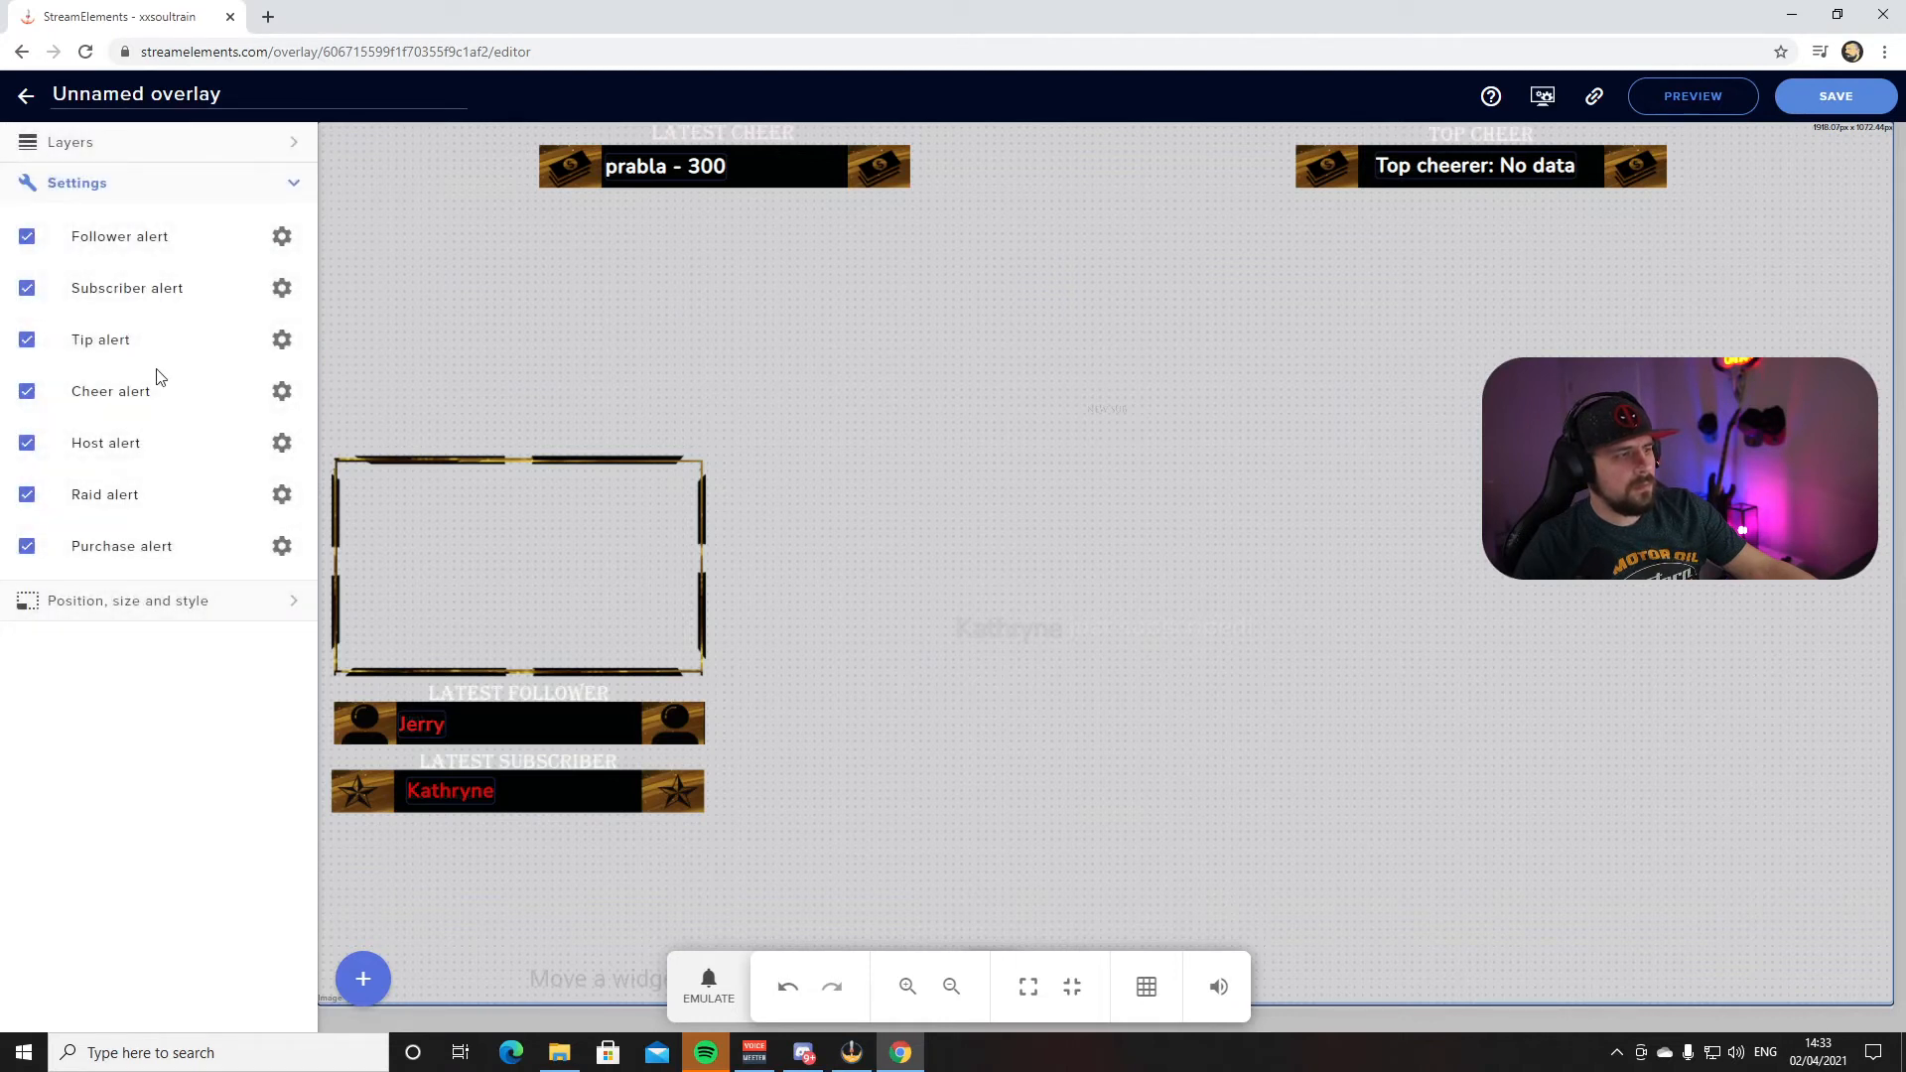
left_click(282, 496)
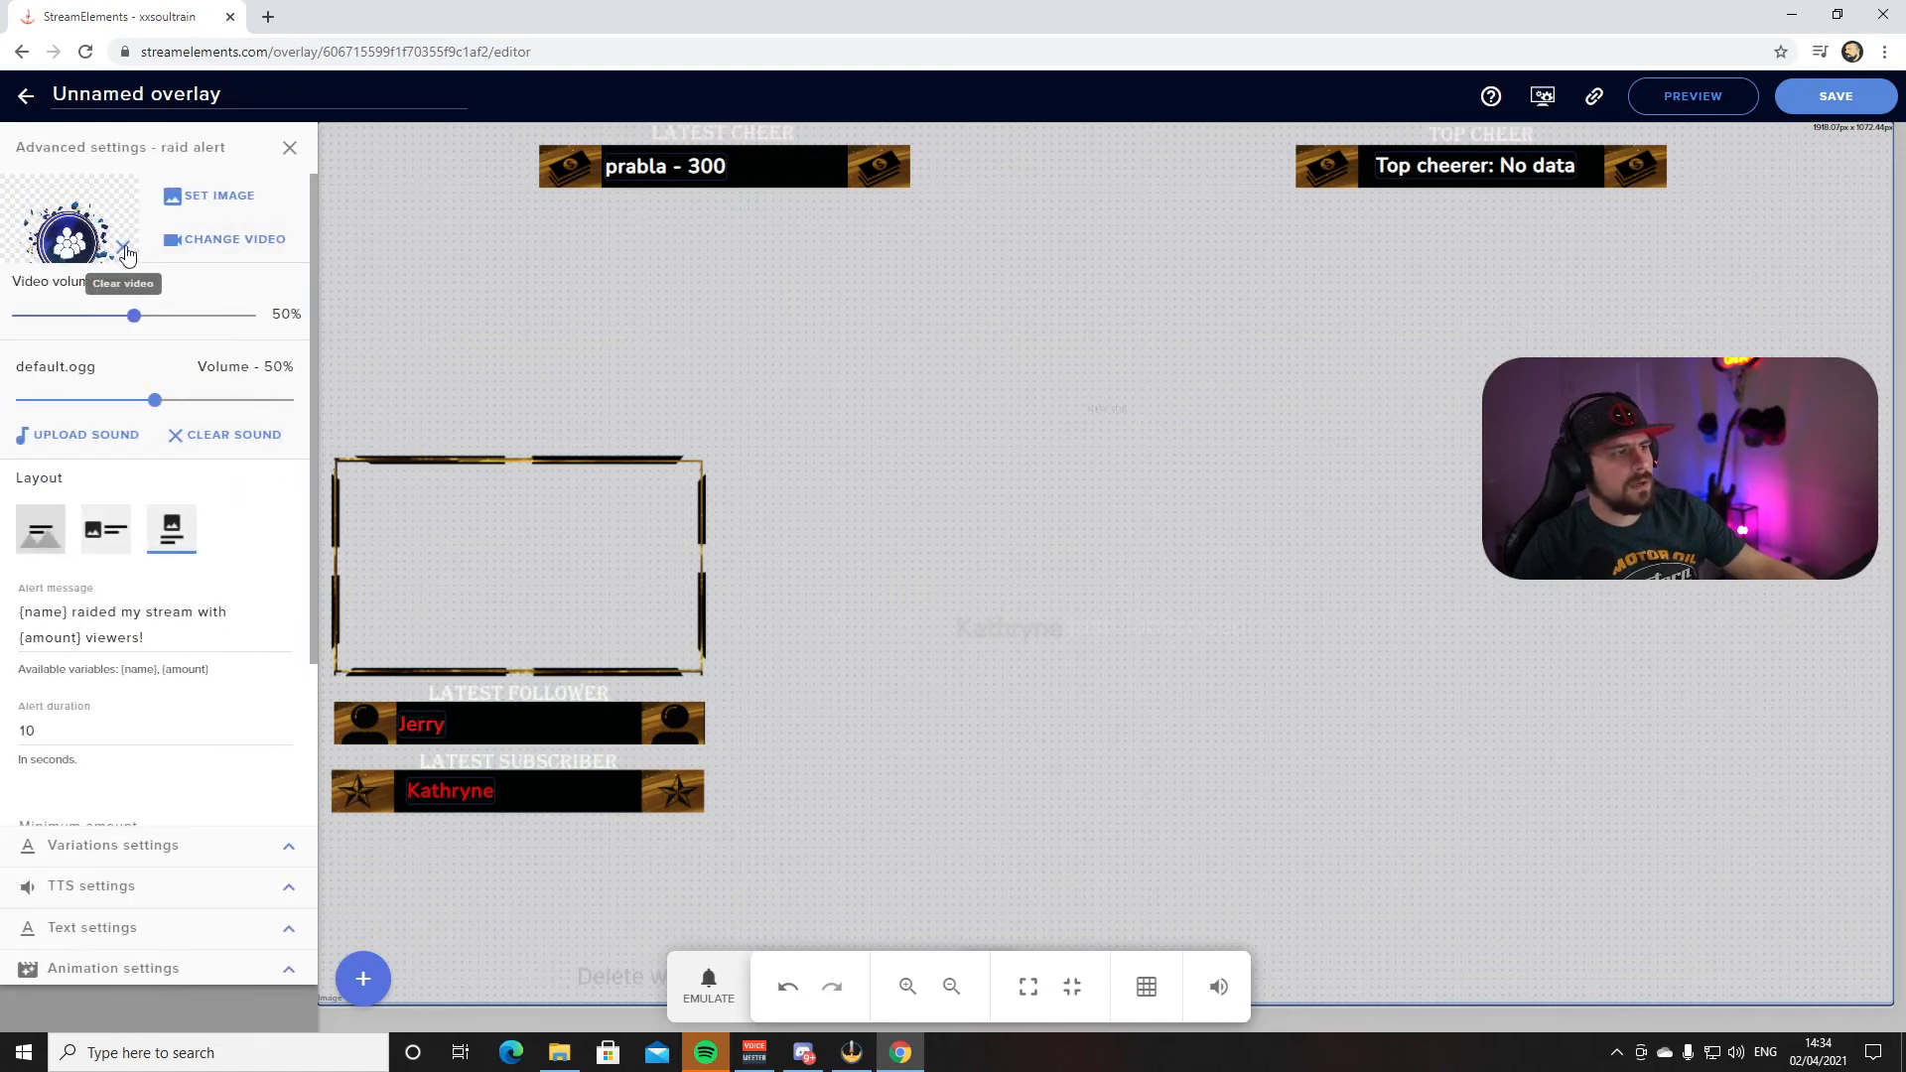
left_click(224, 248)
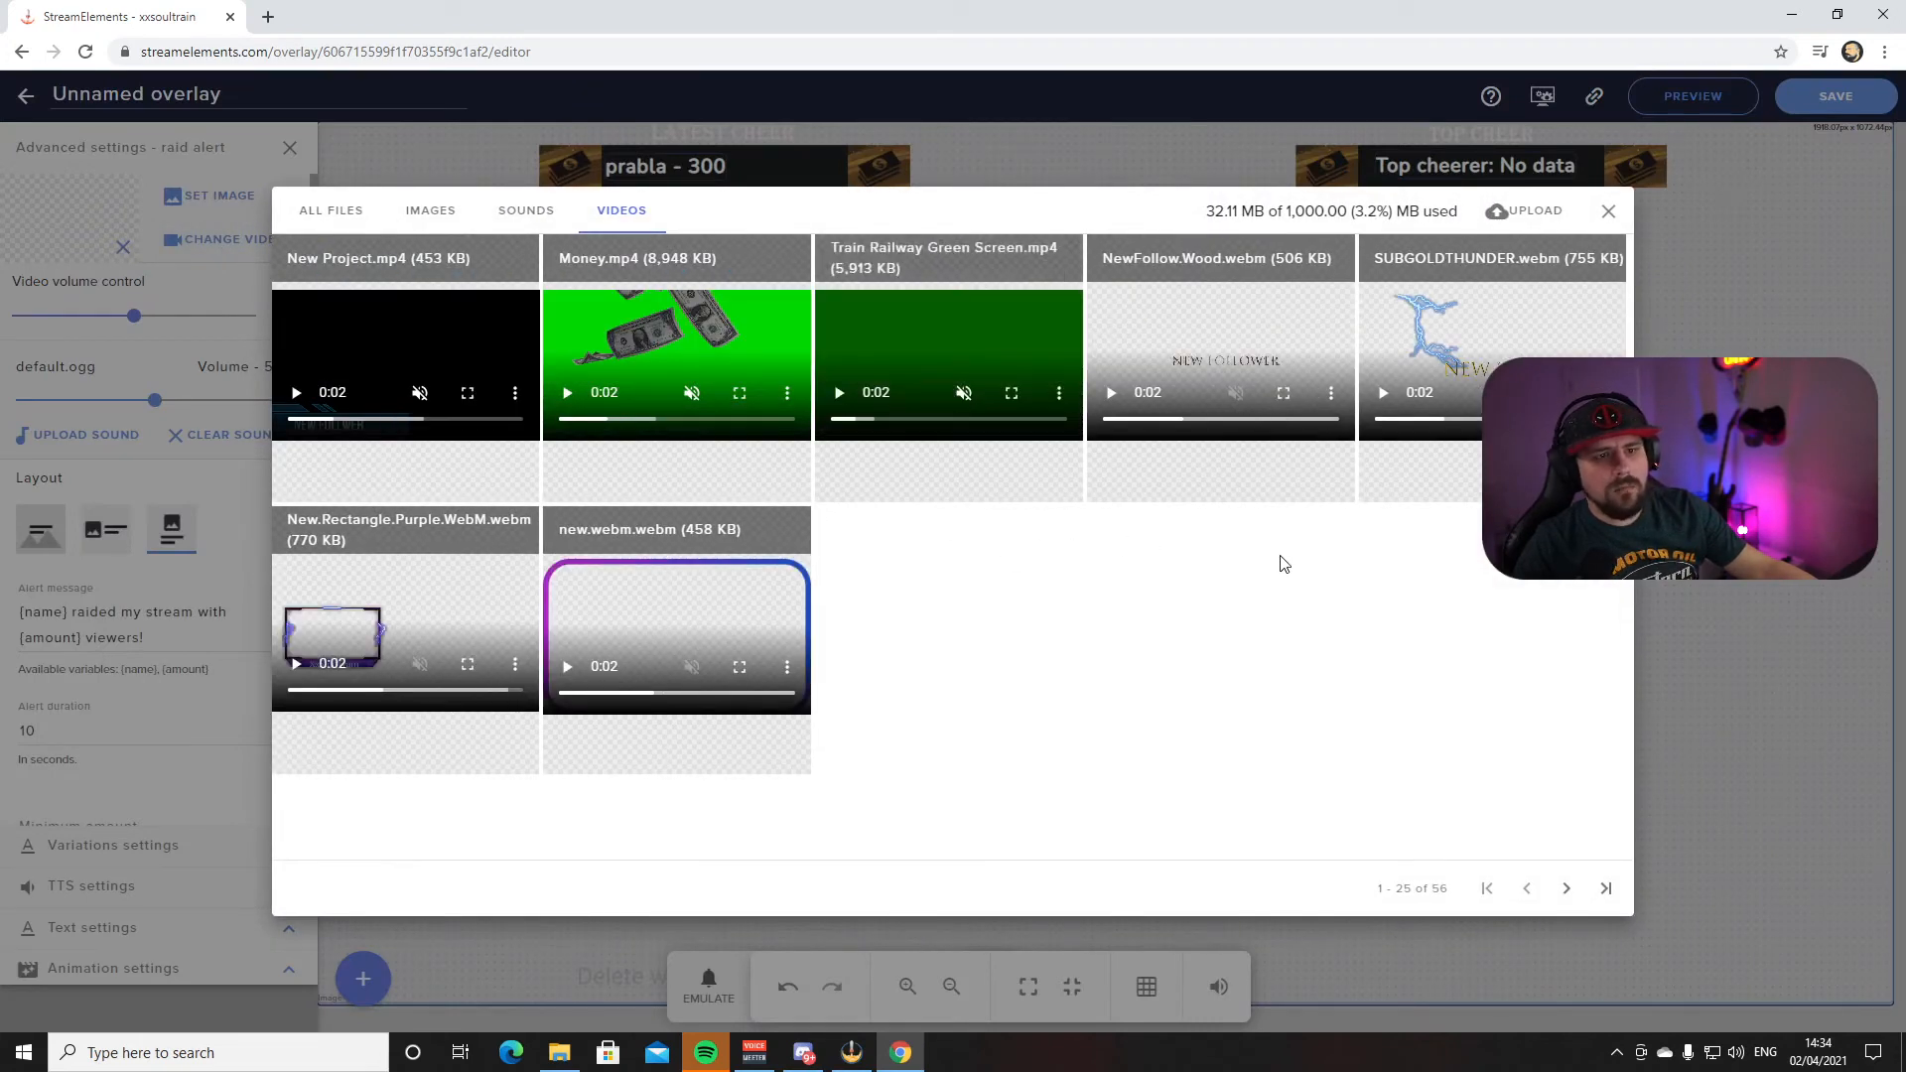
mouse_move(978, 391)
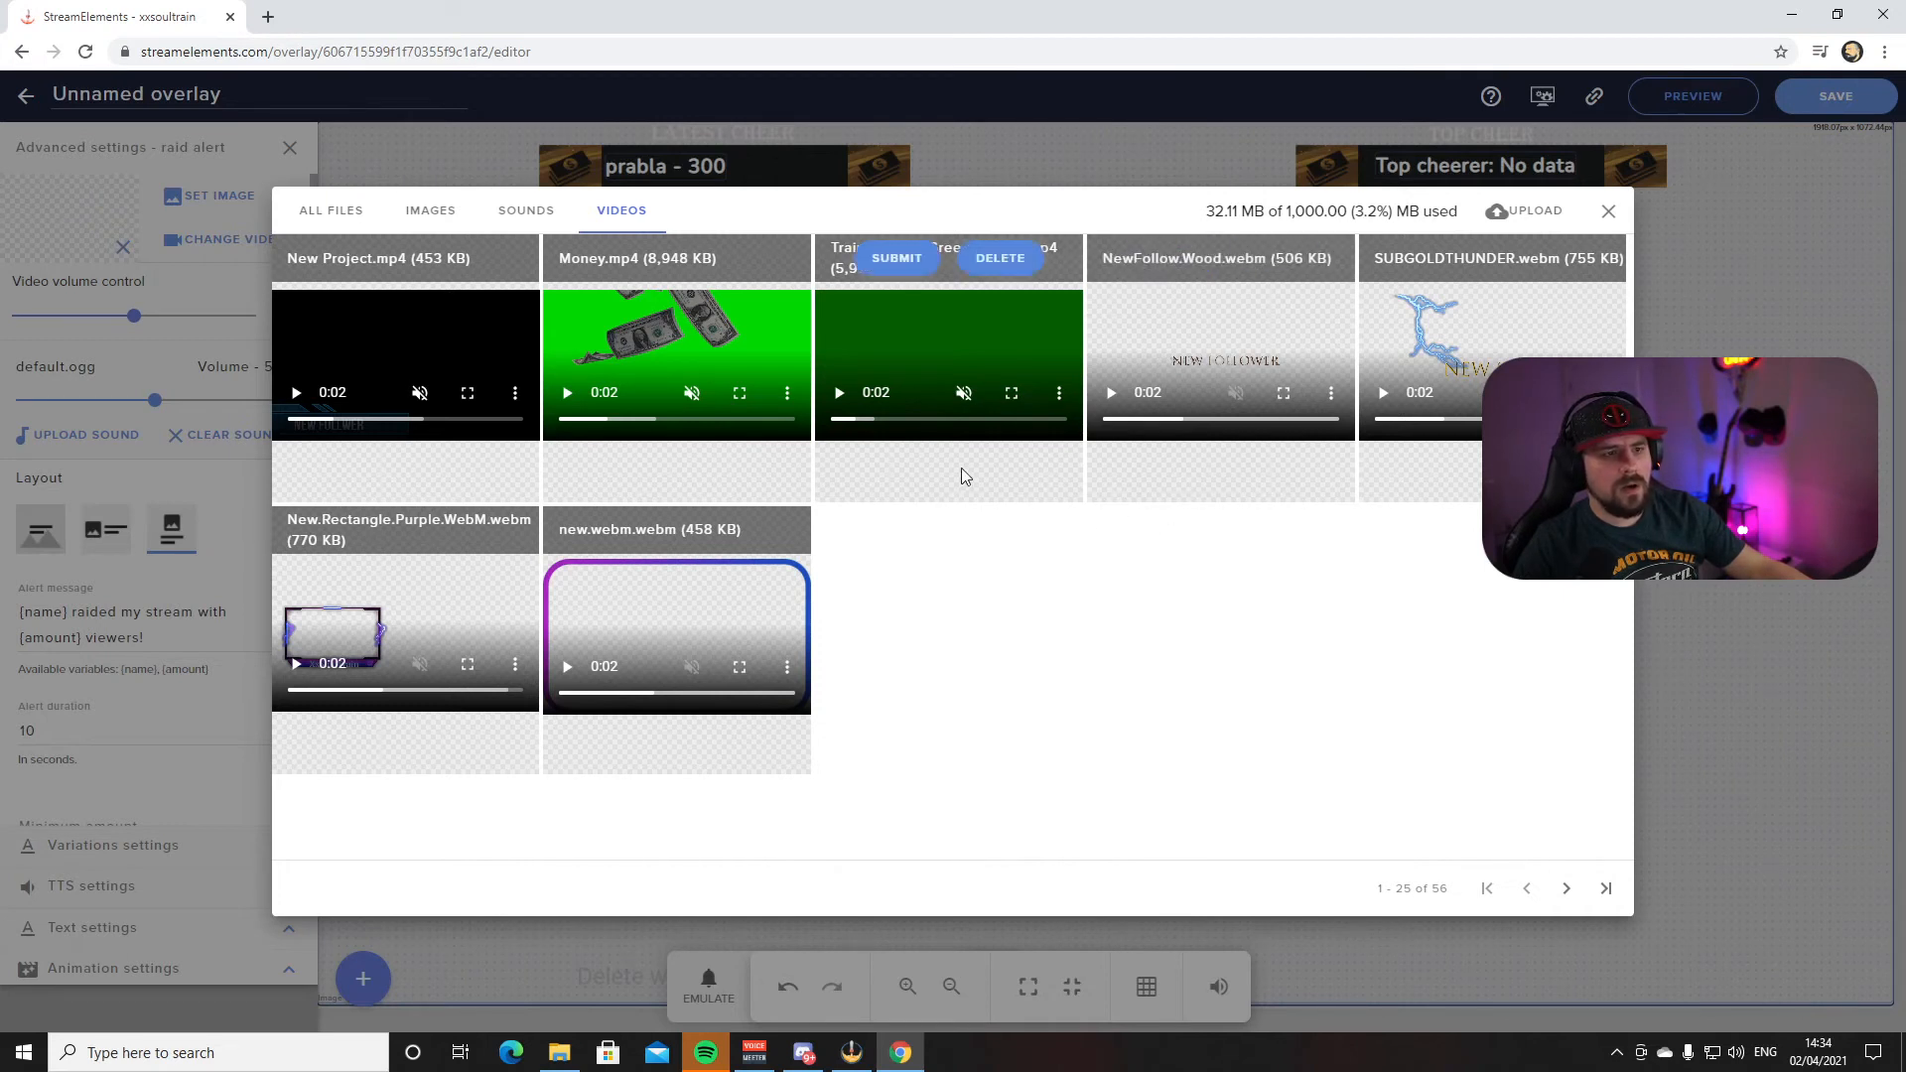
mouse_move(790, 559)
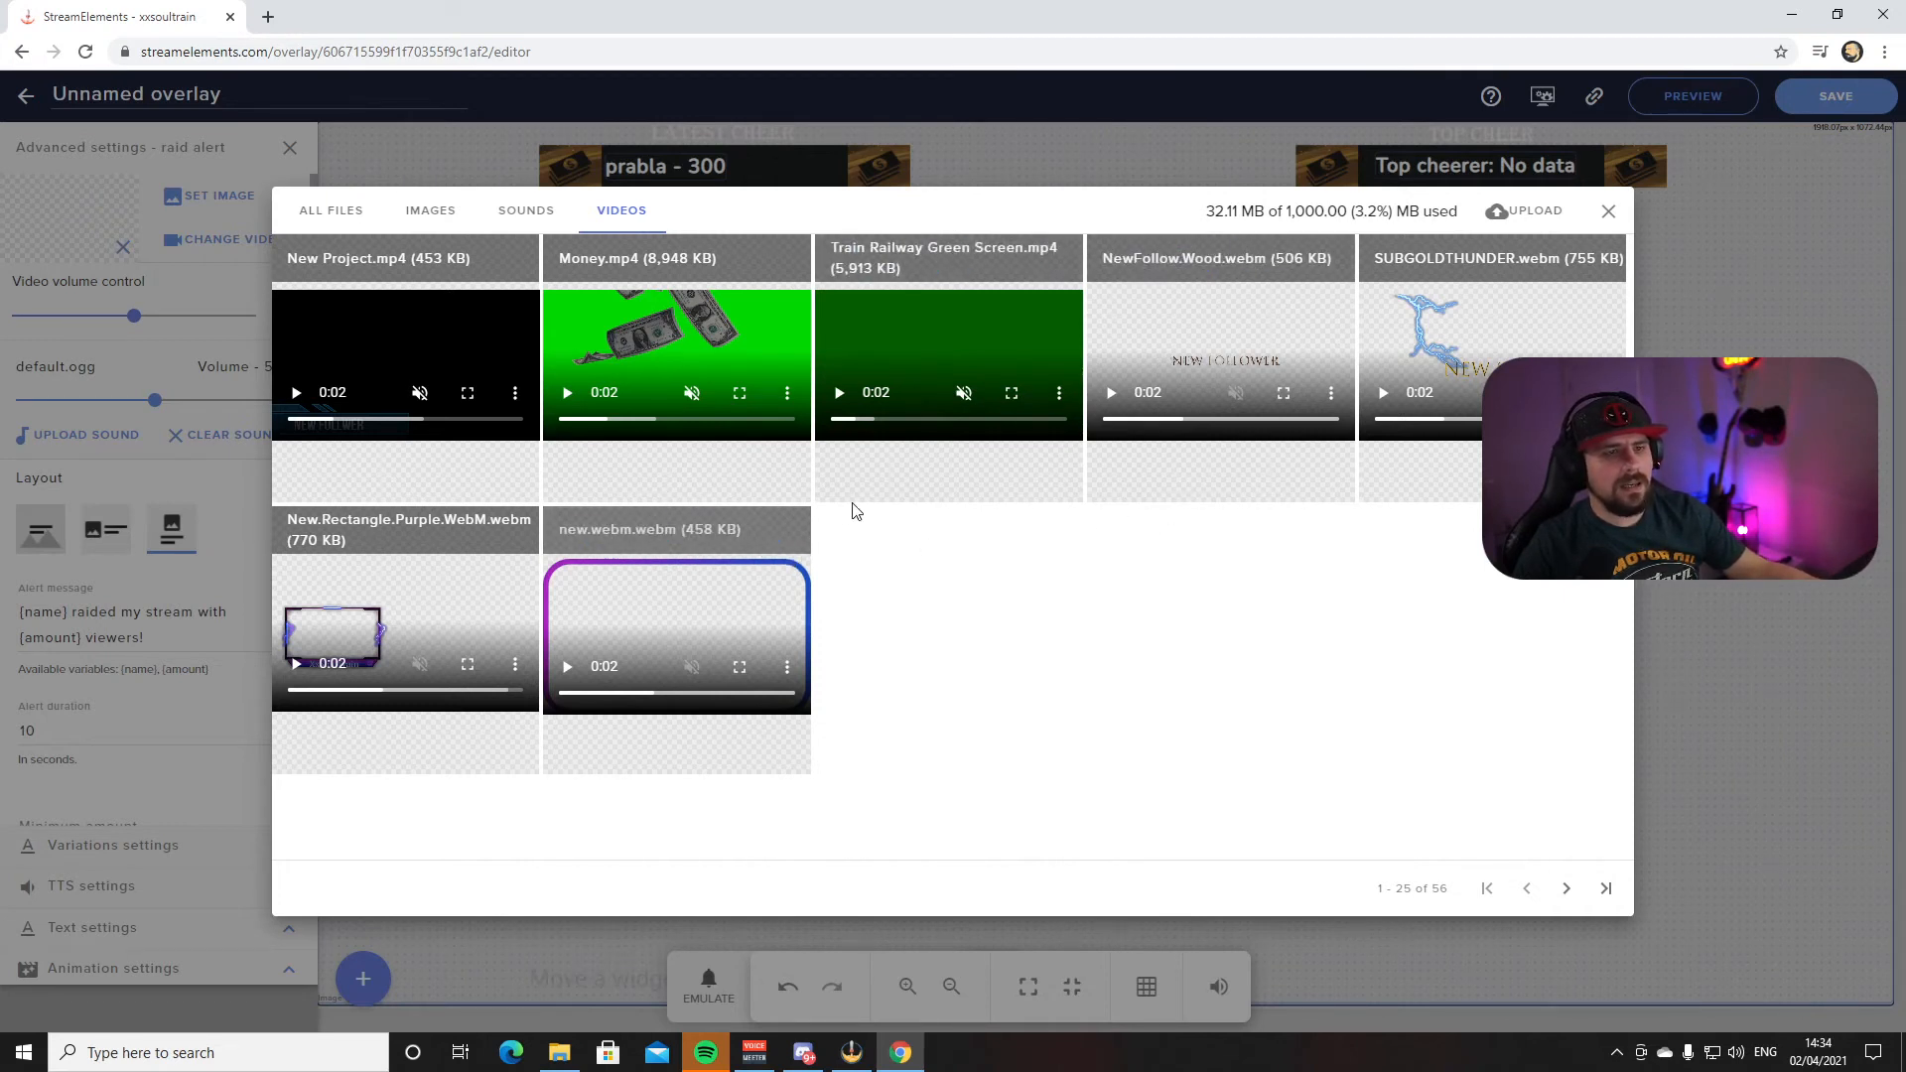
left_click(1608, 211)
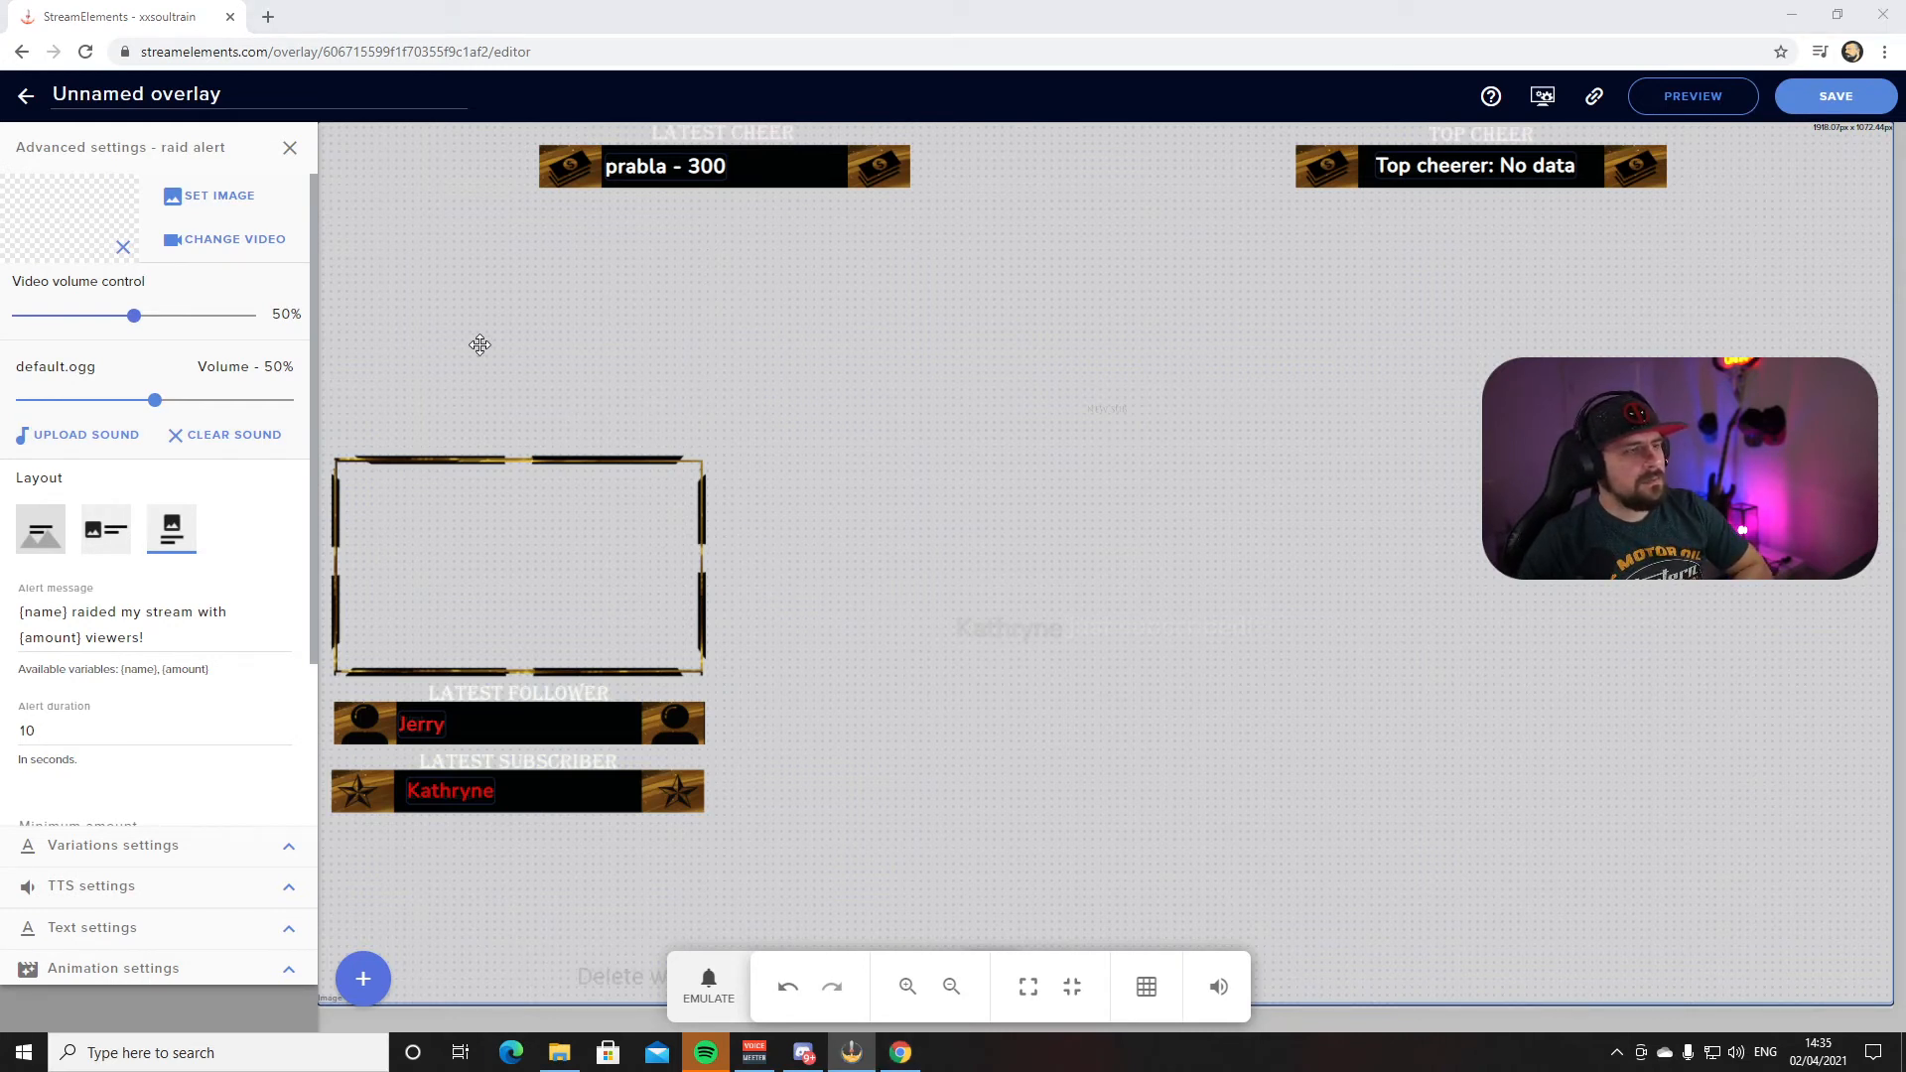
left_click(290, 149)
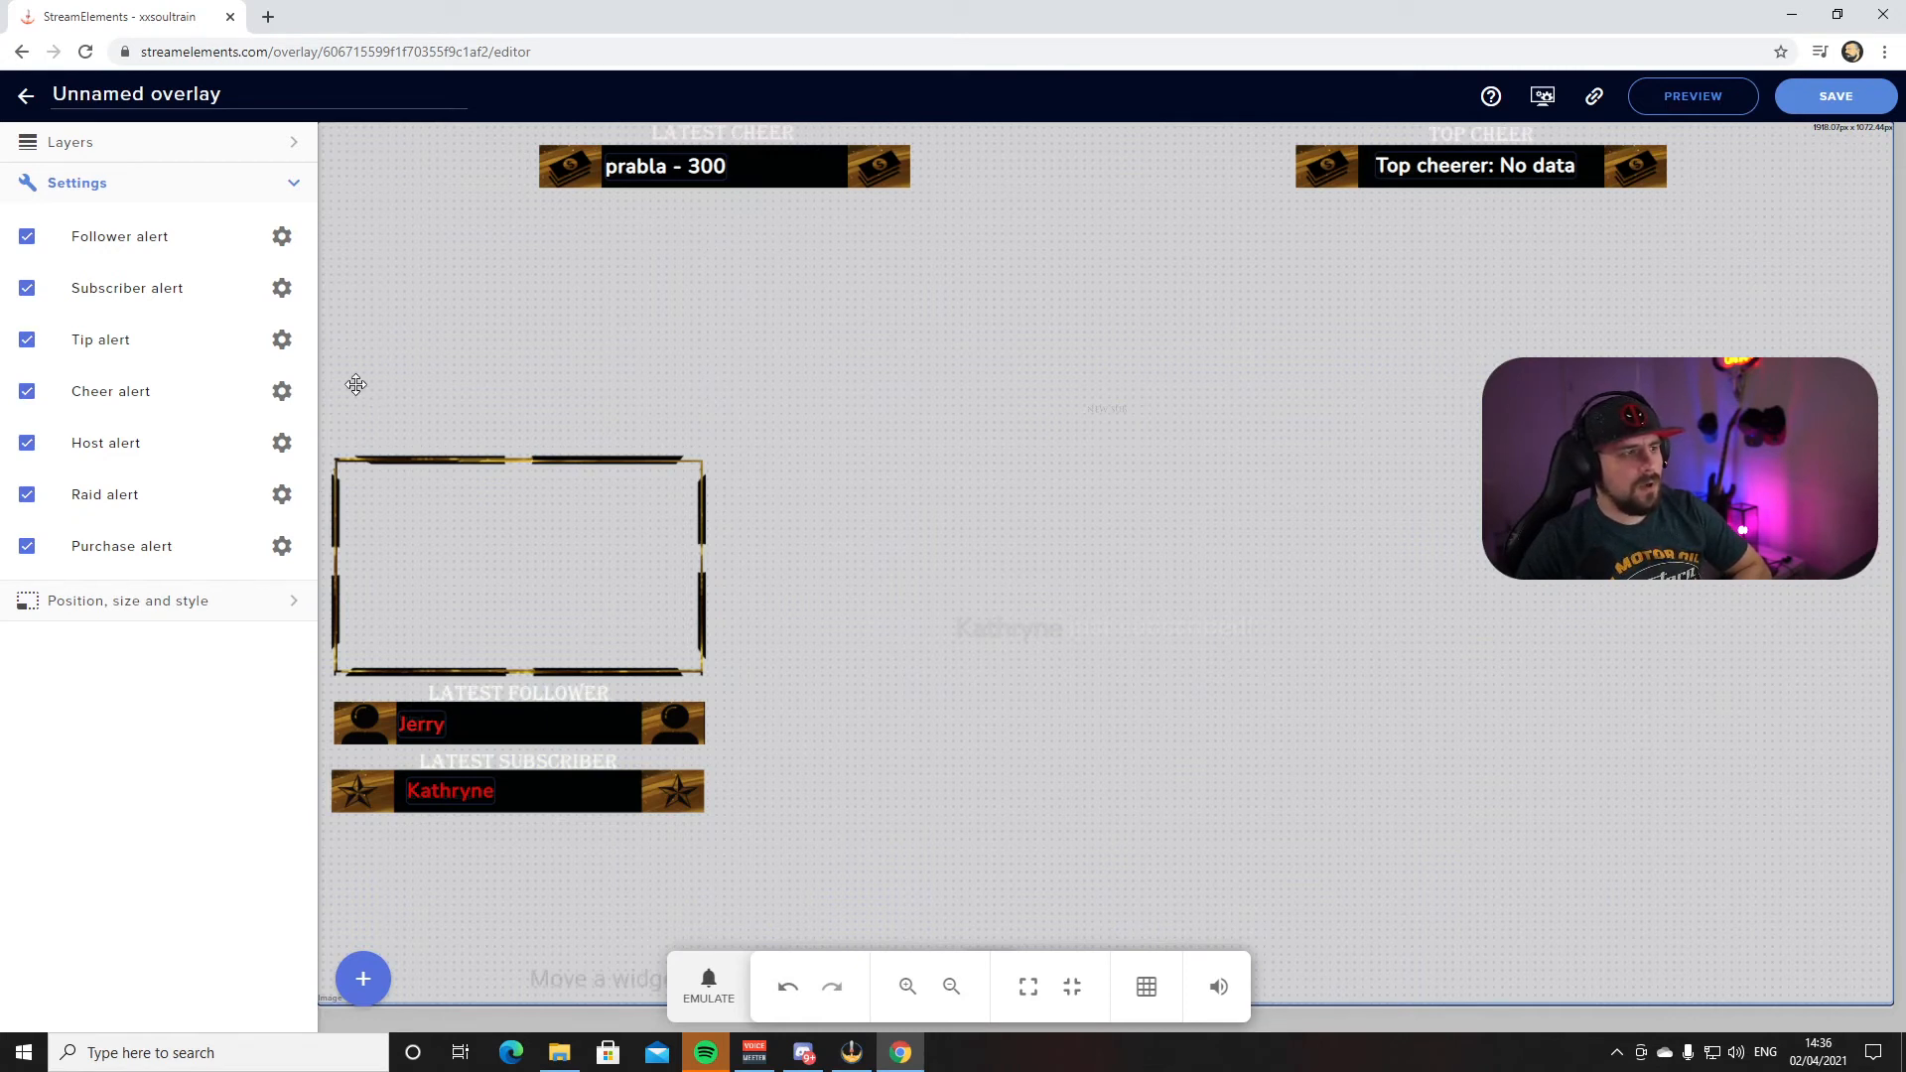
left_click(279, 346)
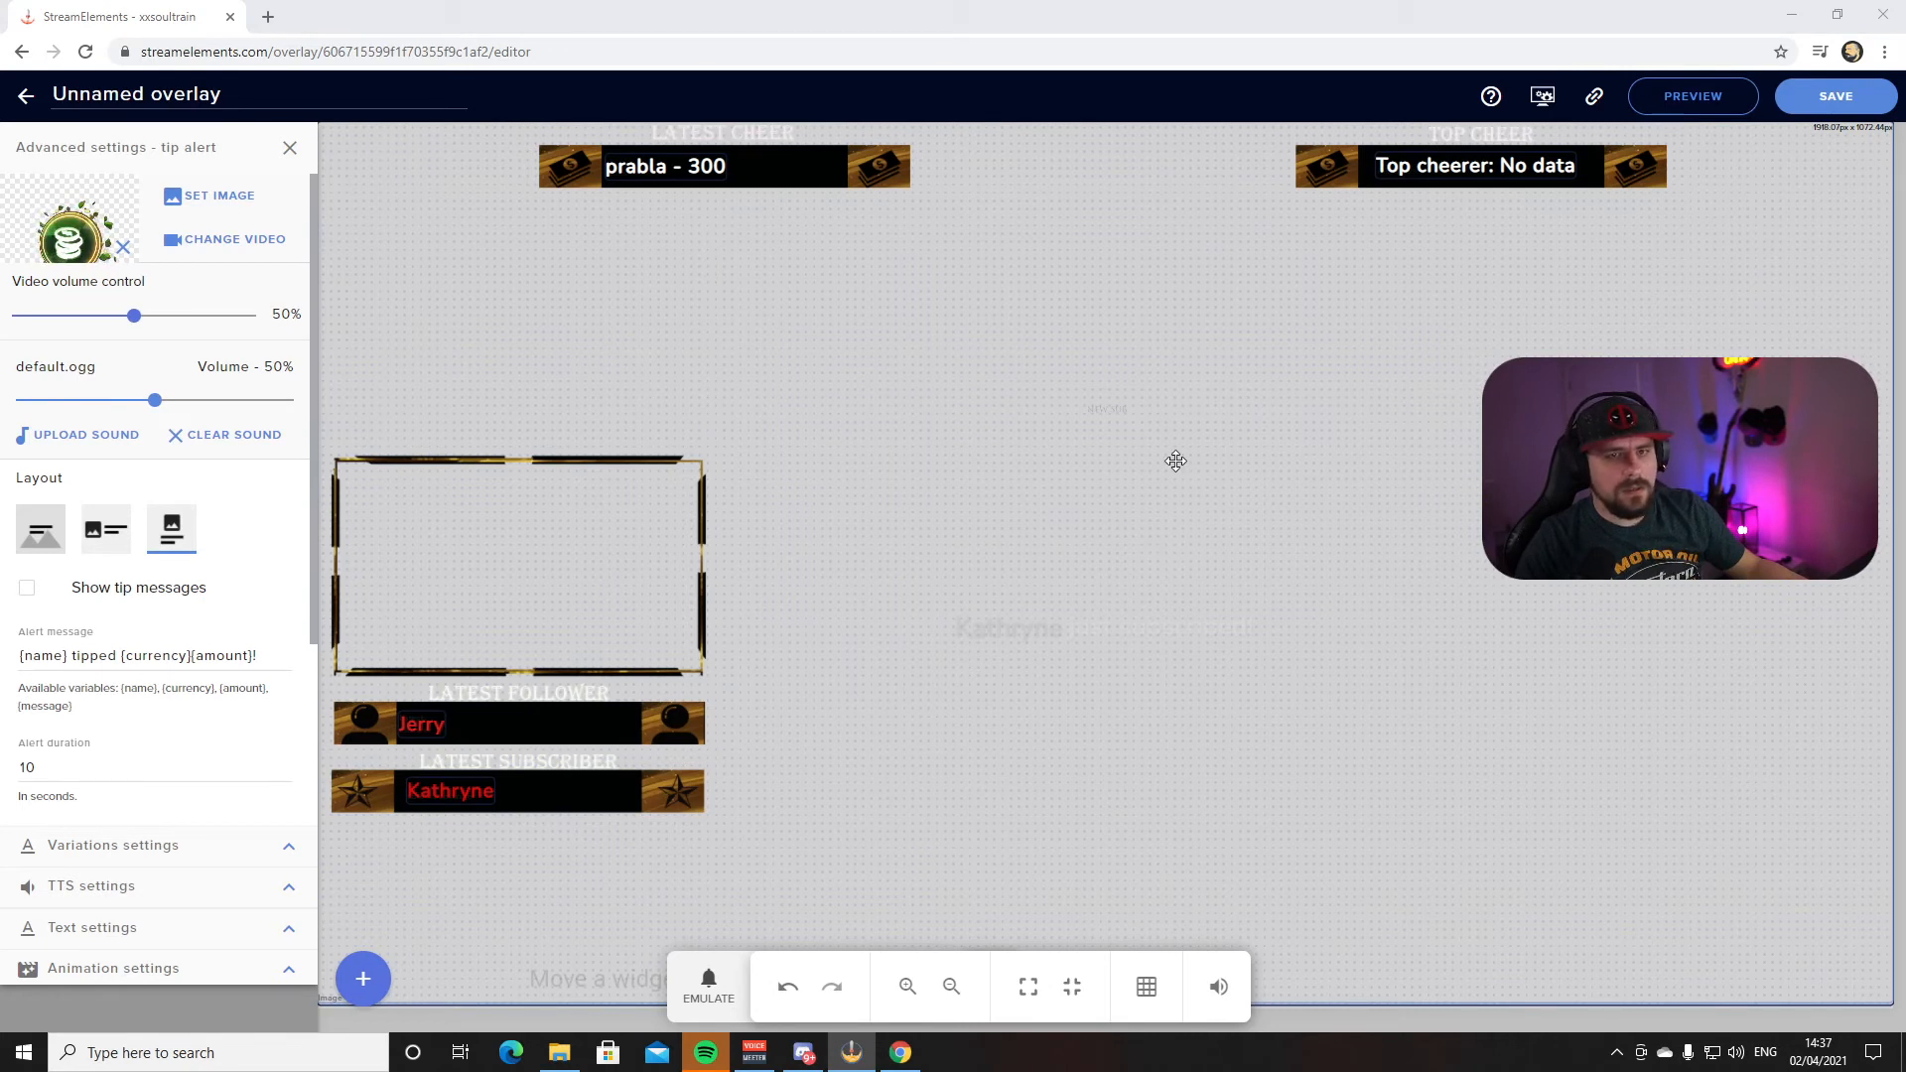
Save the overlay under the name YouTube
left_click(1836, 99)
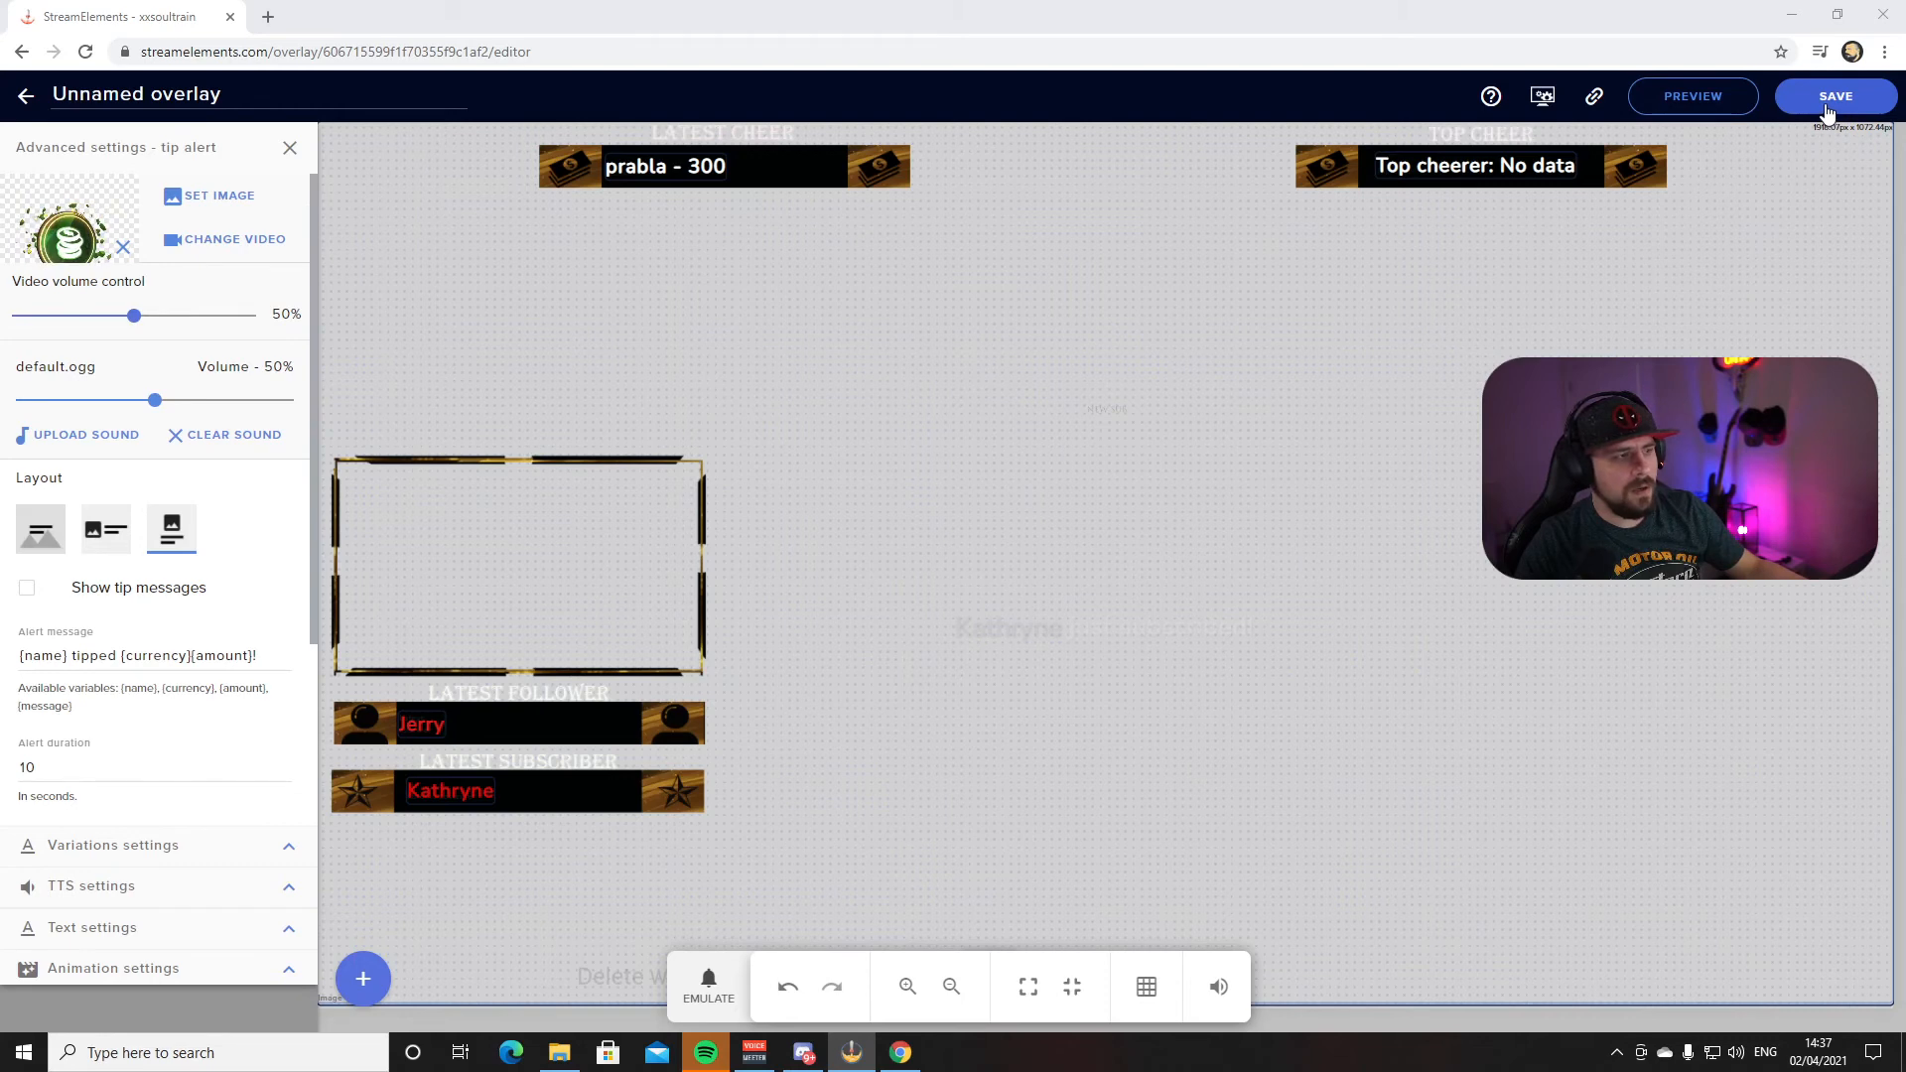
left_click(1833, 100)
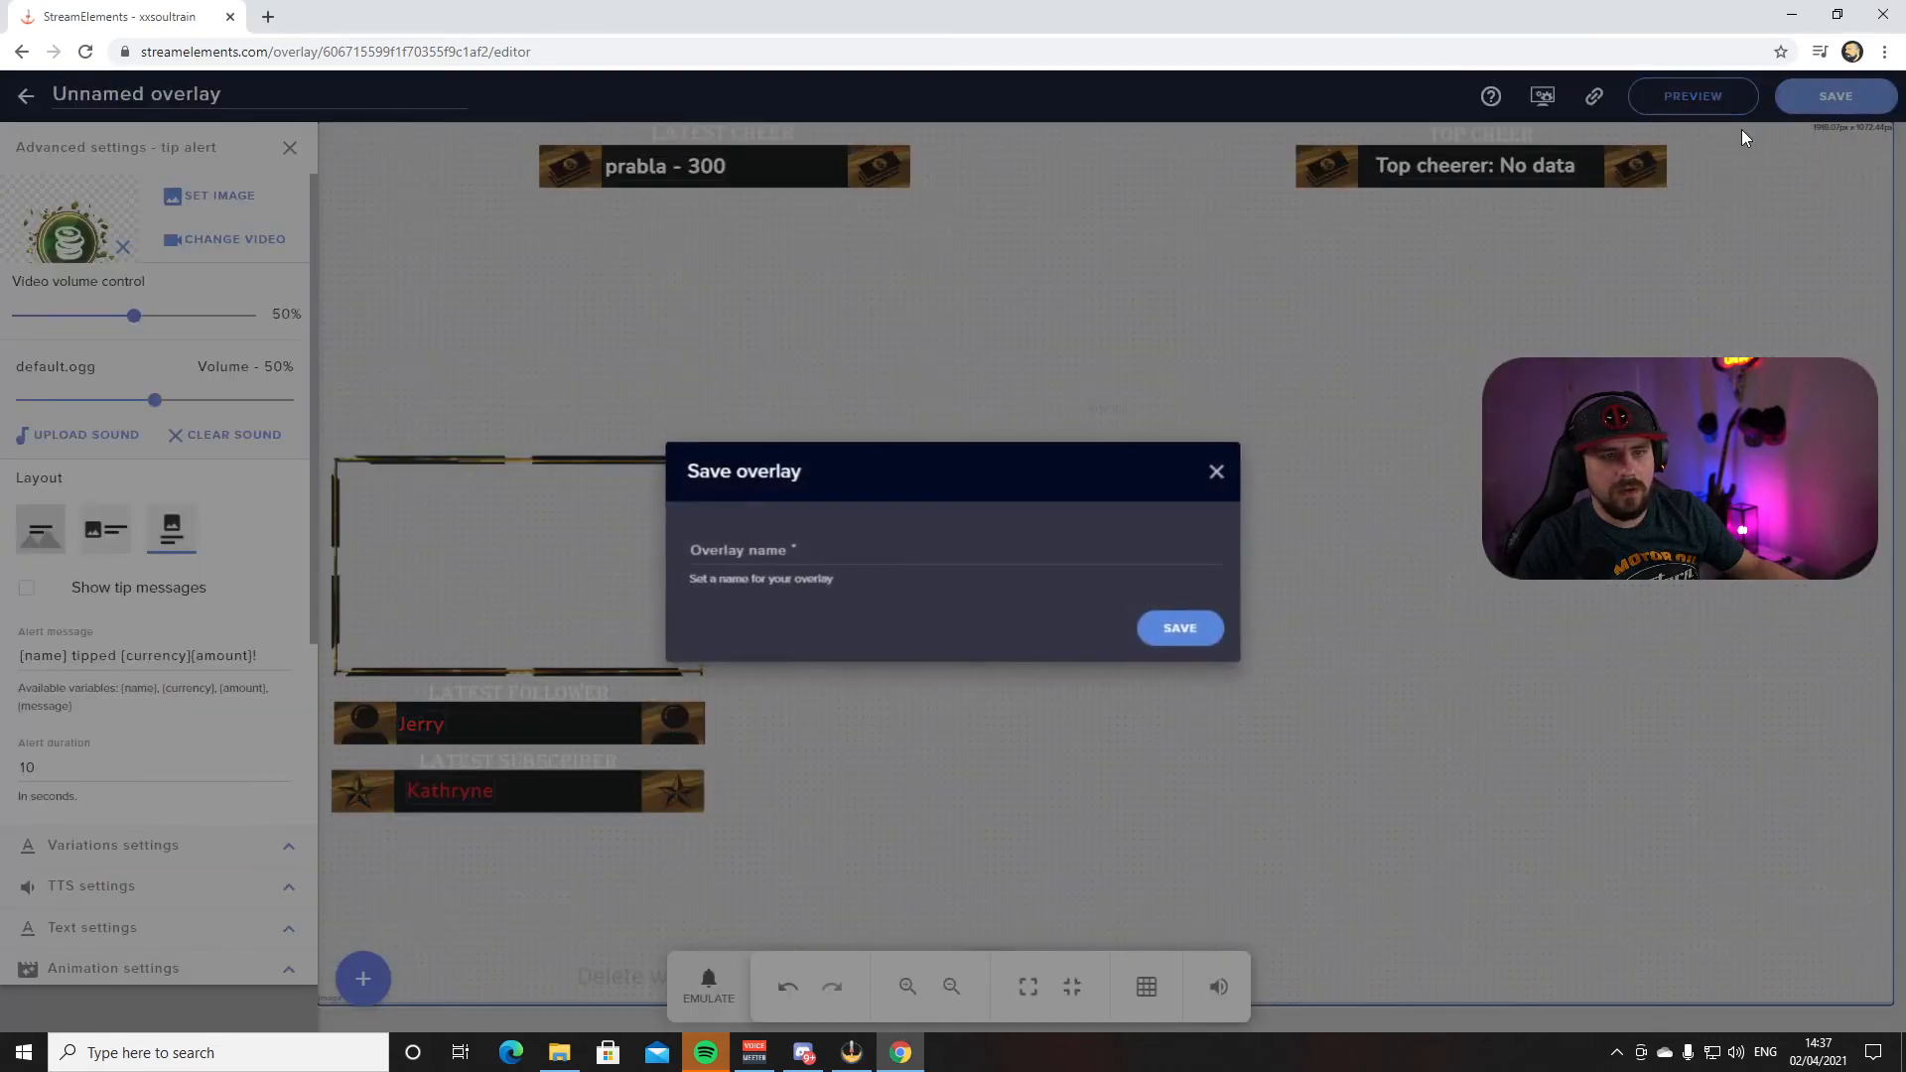
left_click(801, 559)
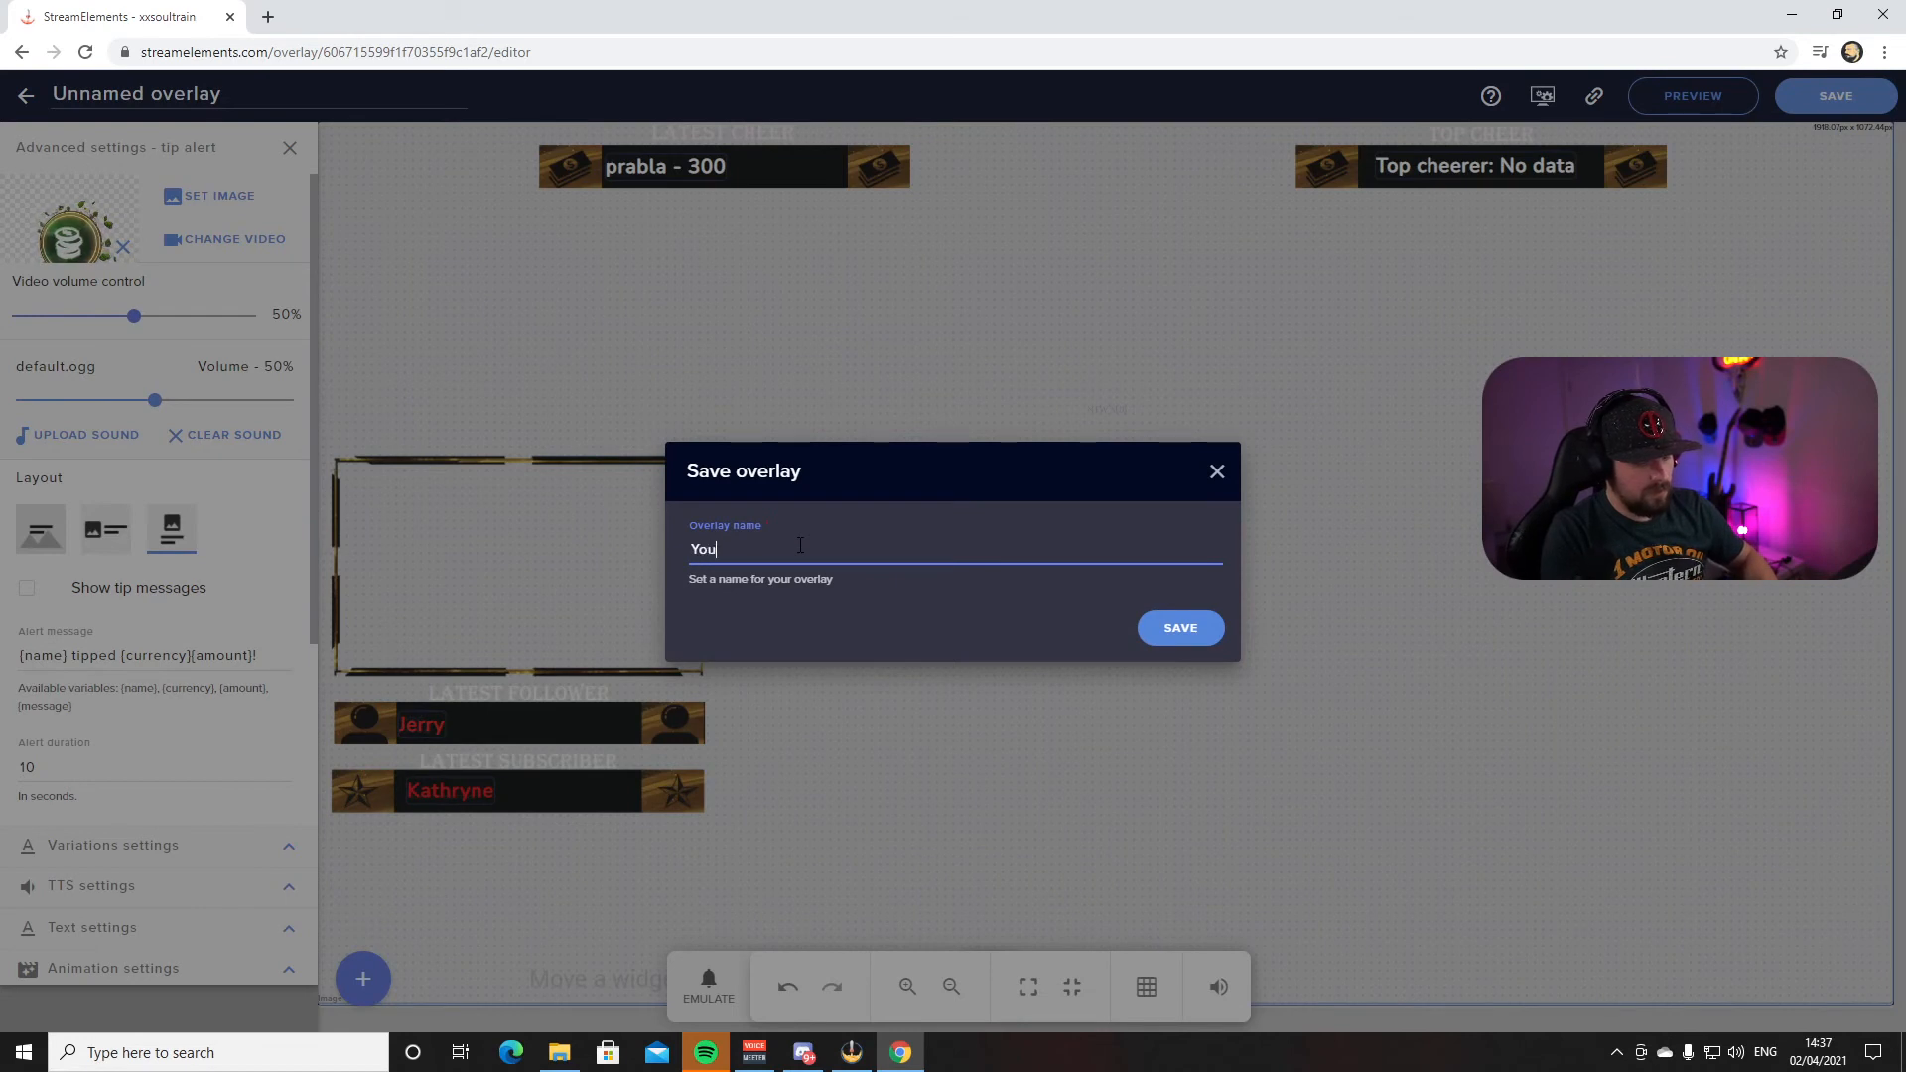
left_click(1192, 631)
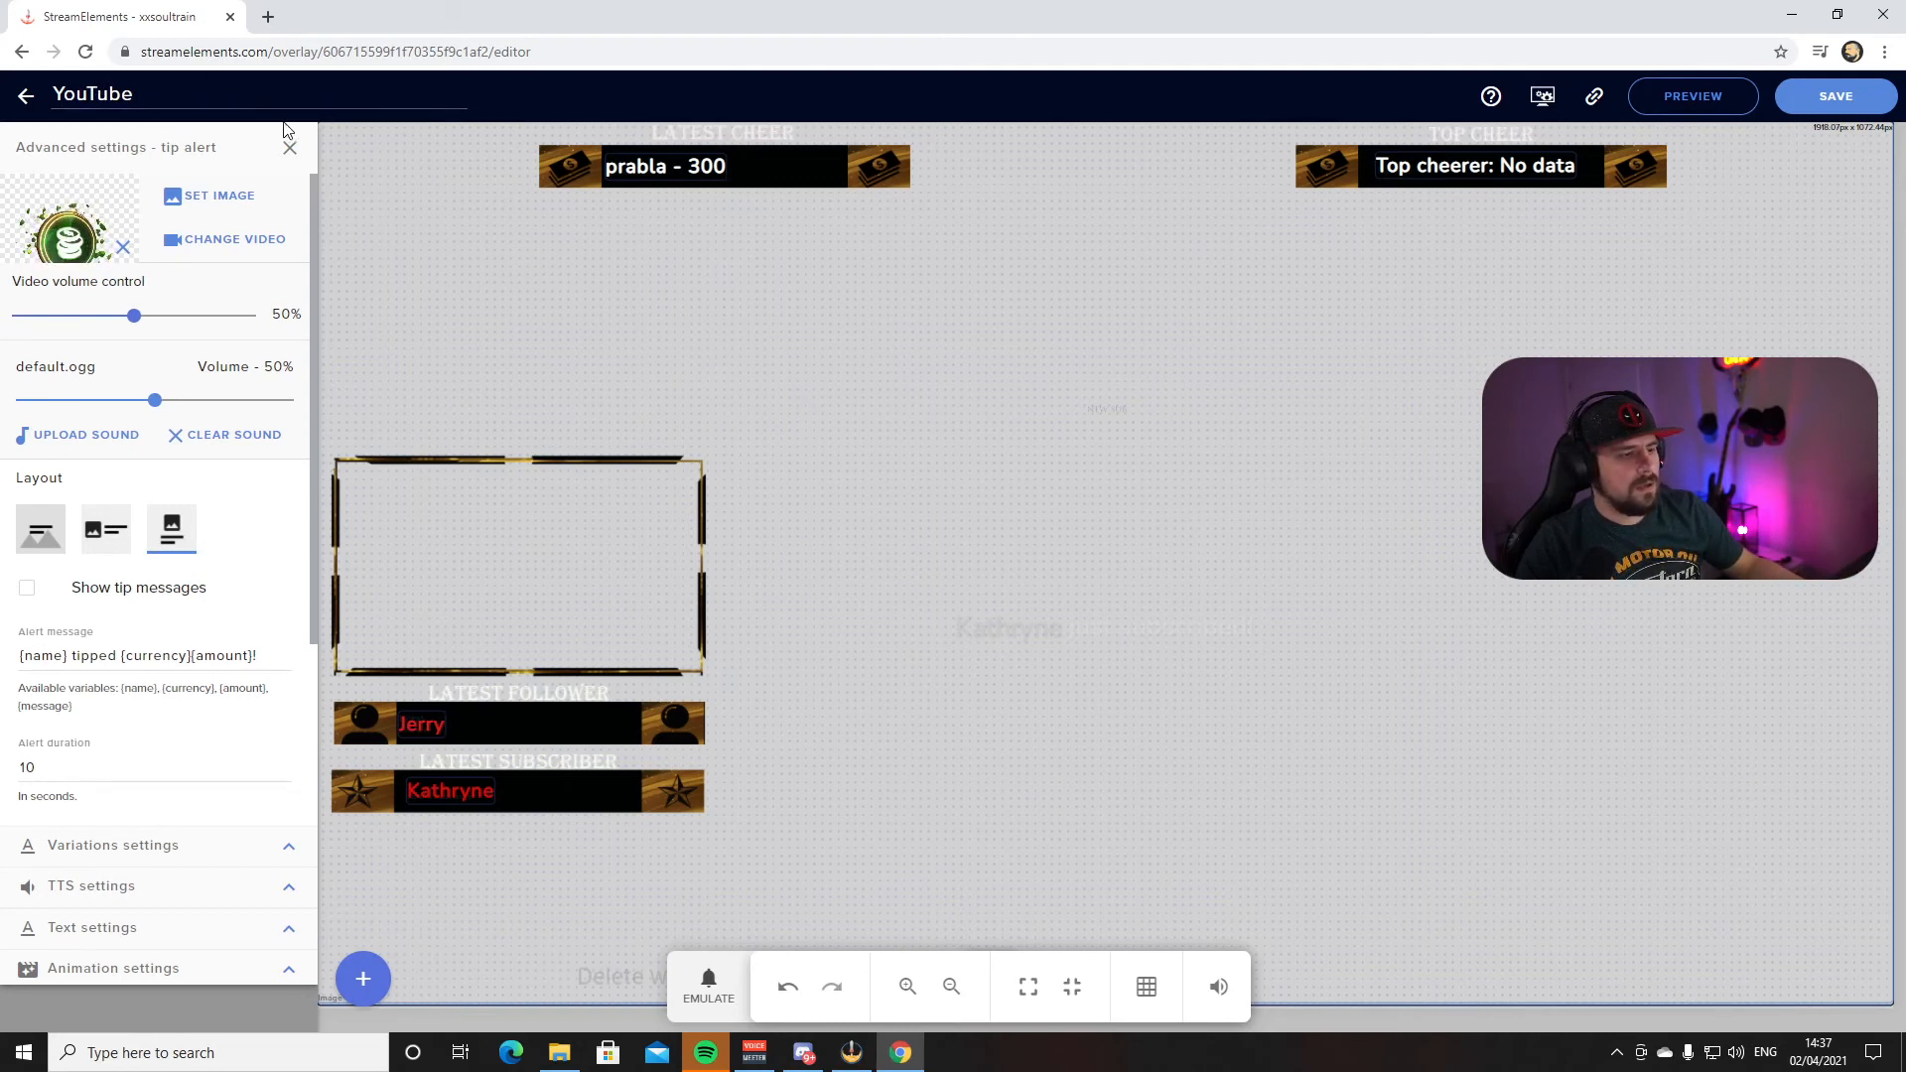
Leave the overlay editor and look through the bot's default chat commands for everyone and for moderators
left_click(26, 100)
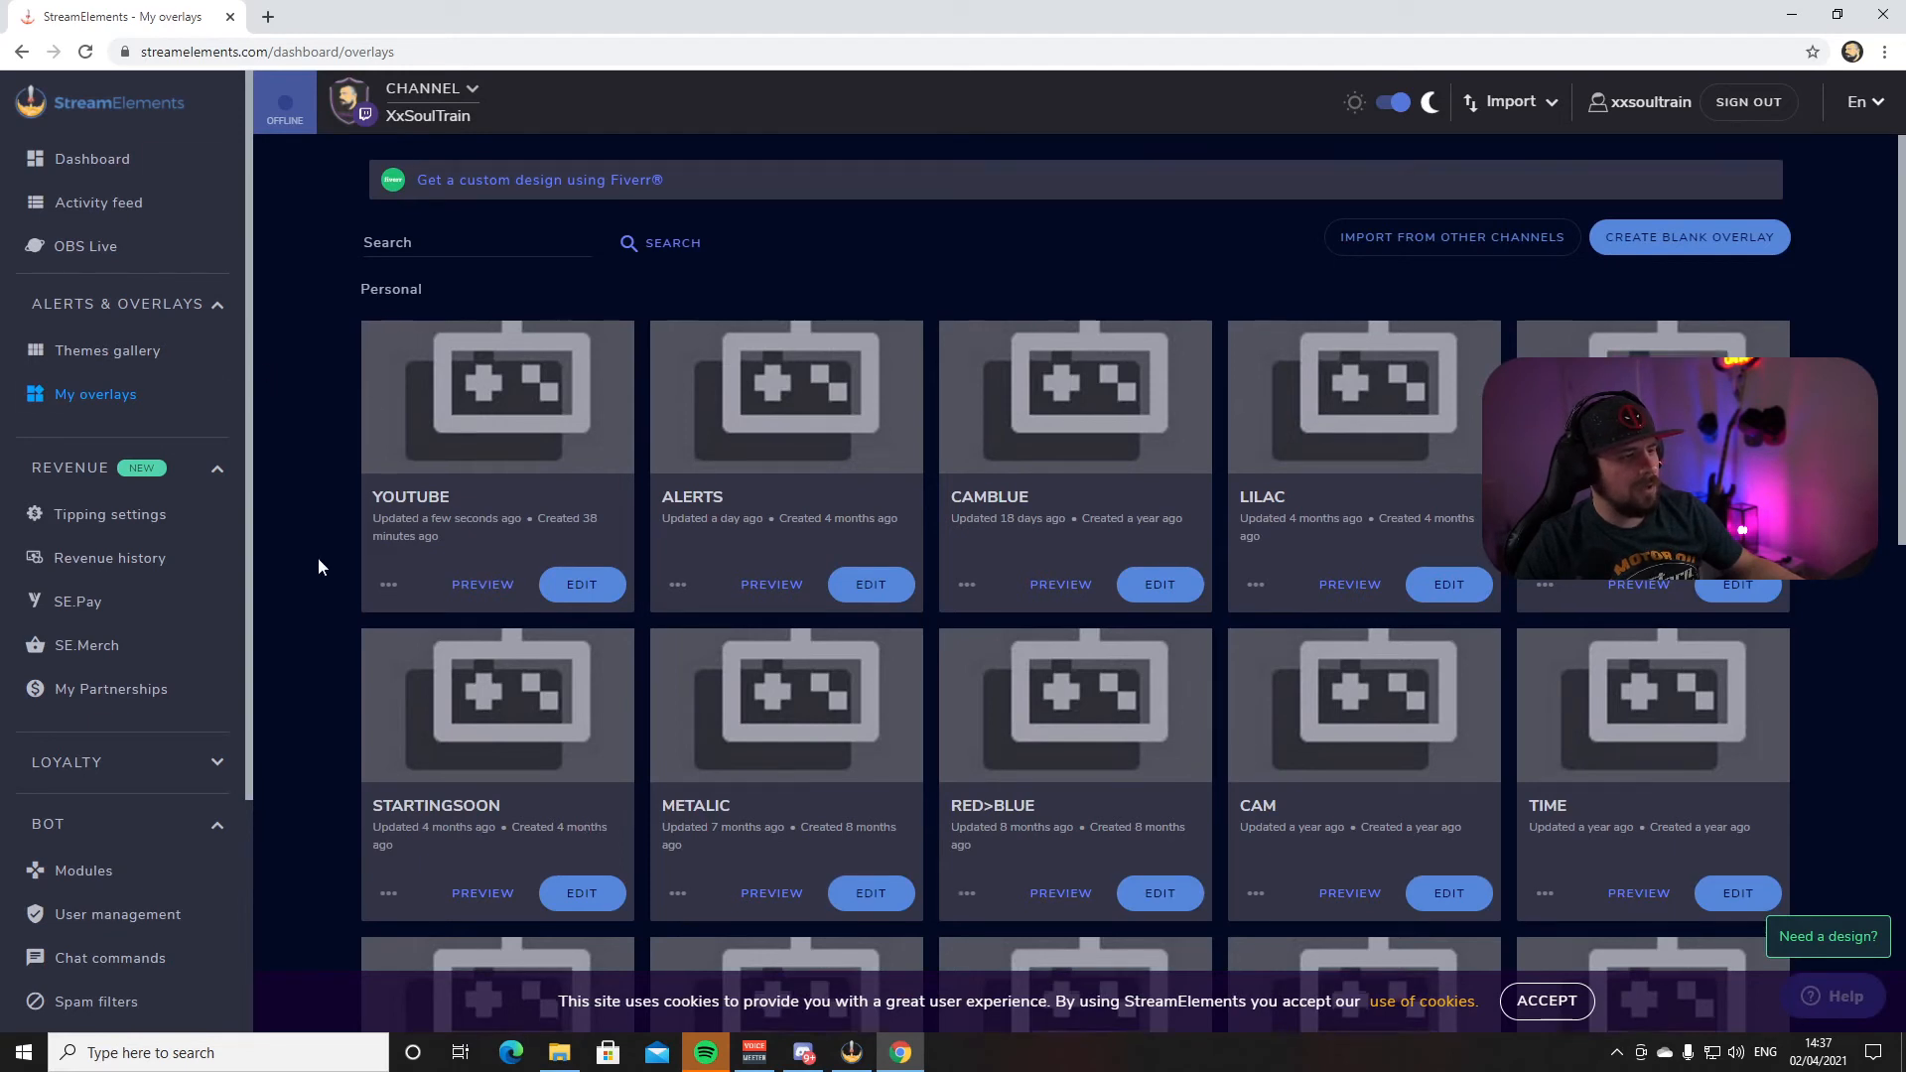
scroll(317, 557, "down", 2)
scroll(157, 736, "down", 3)
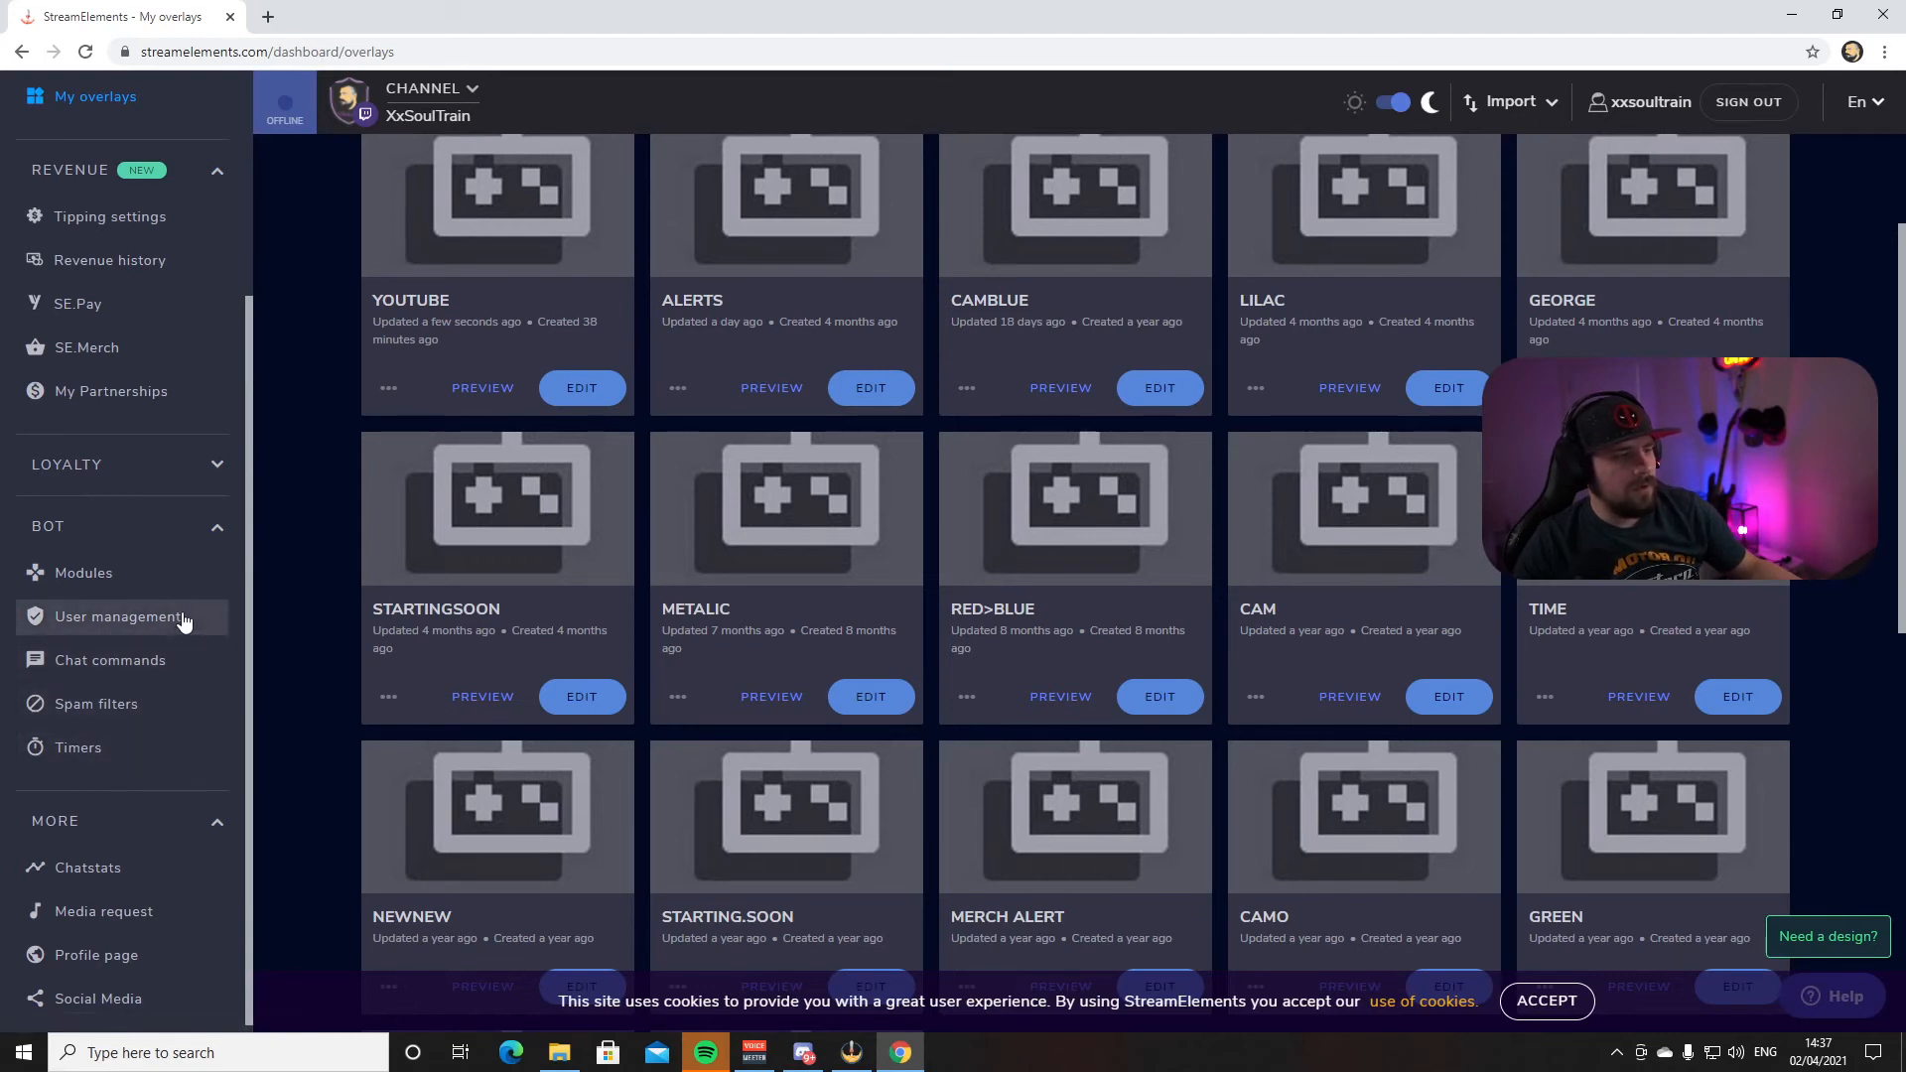
left_click(132, 672)
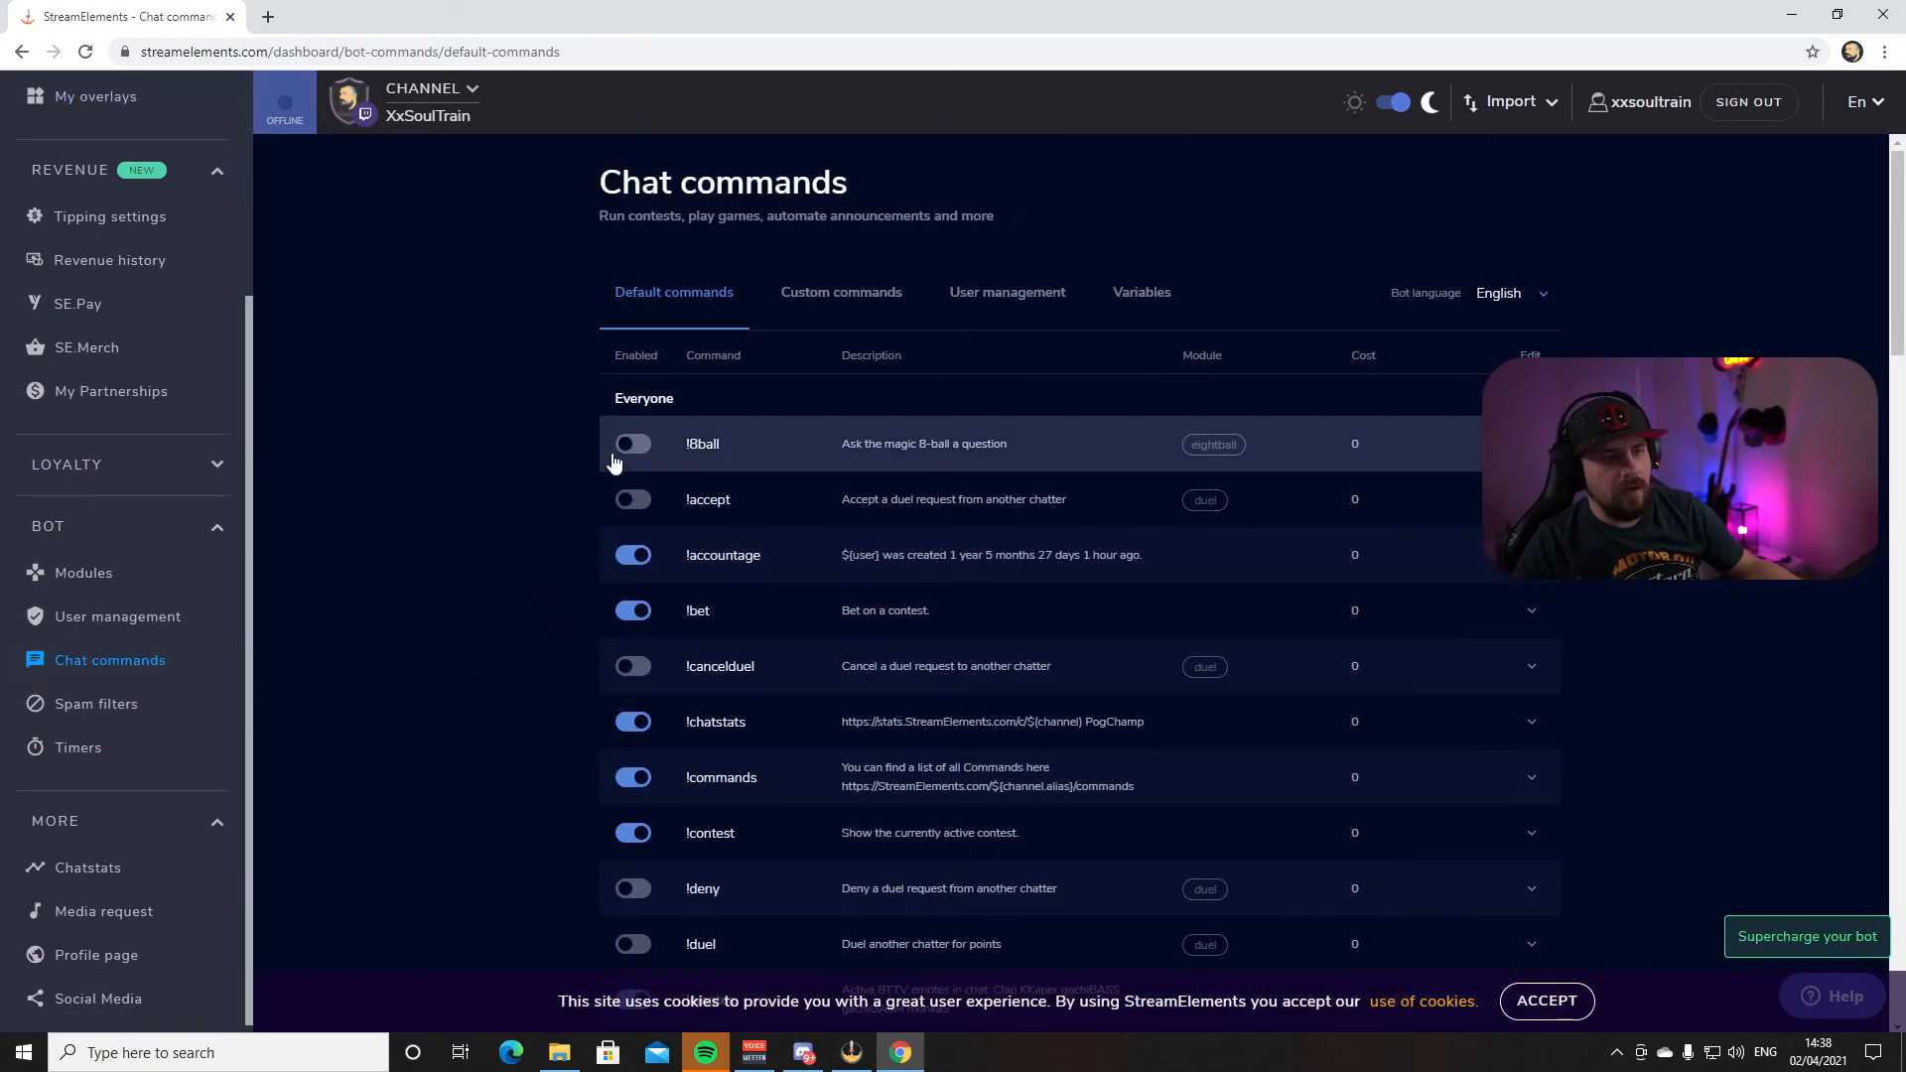
scroll(613, 441, "down", 15)
scroll(575, 683, "down", 5)
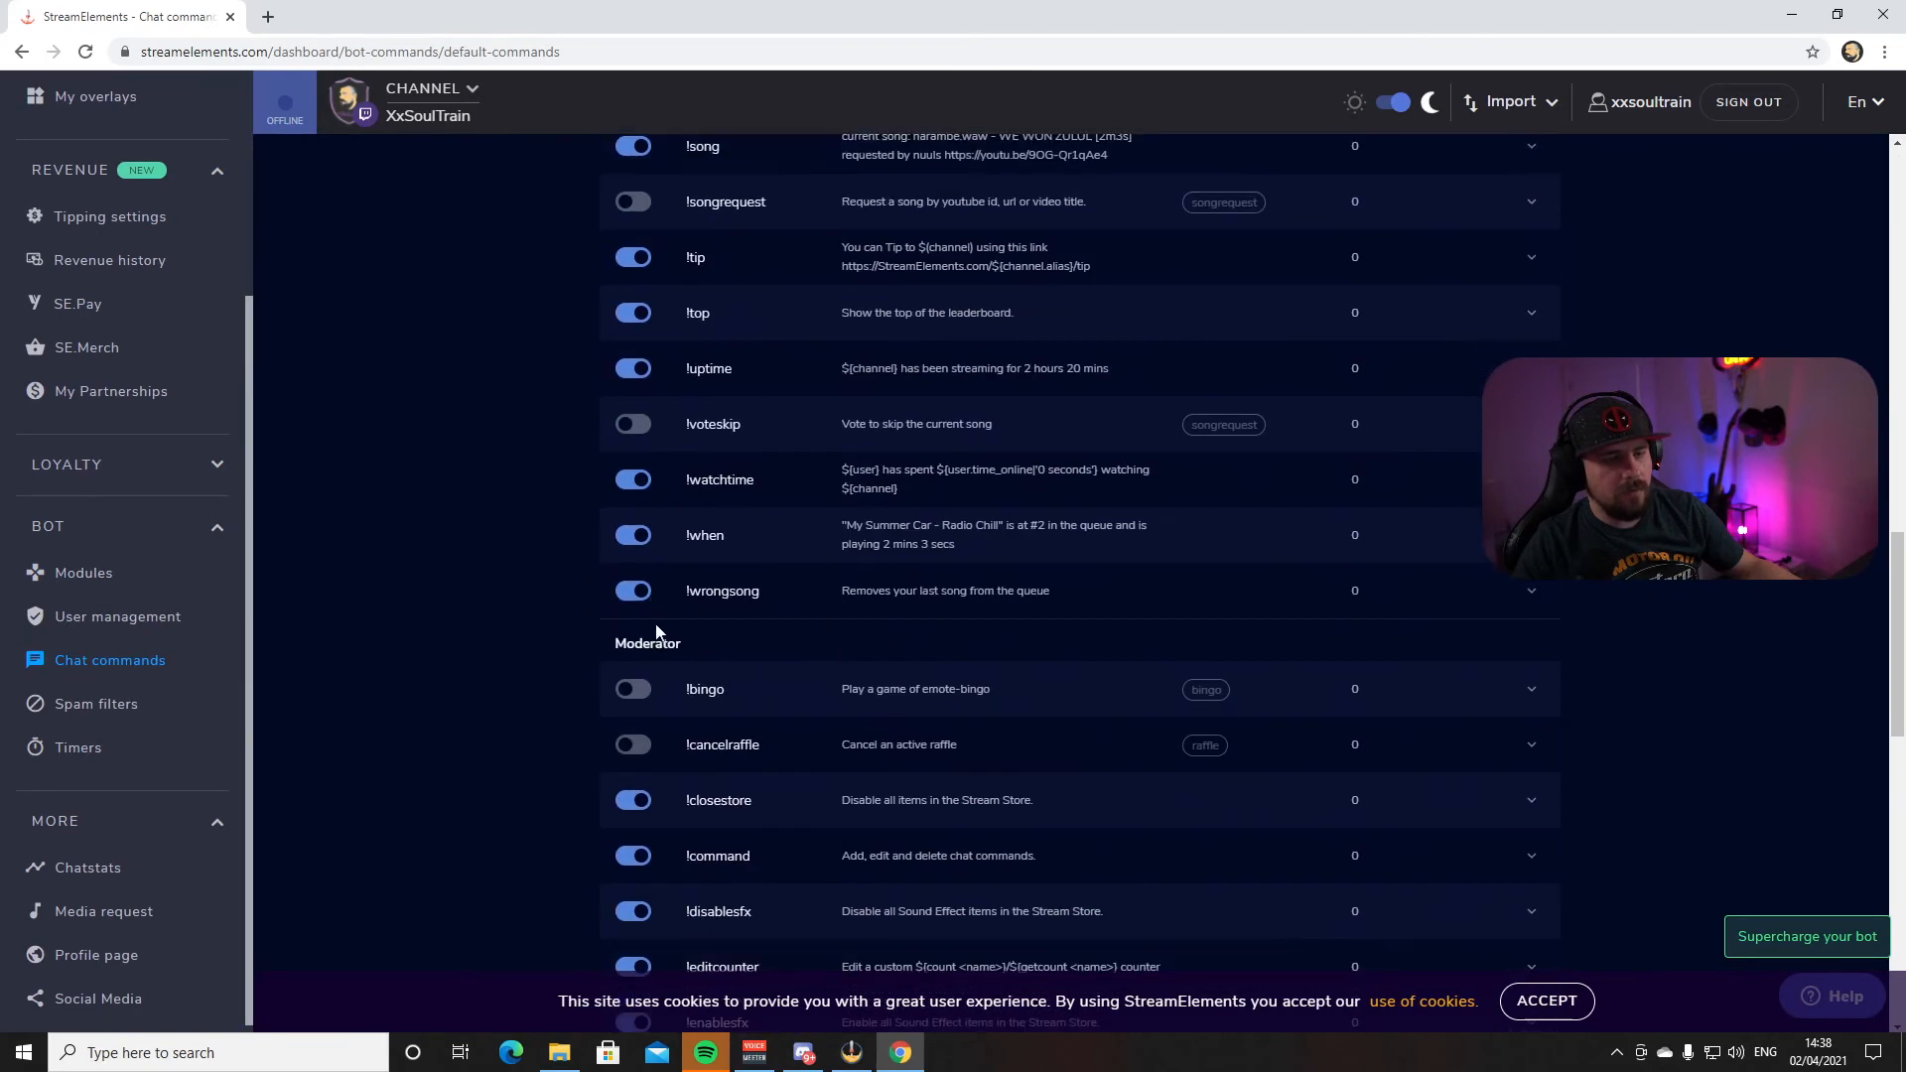
scroll(489, 673, "up", 20)
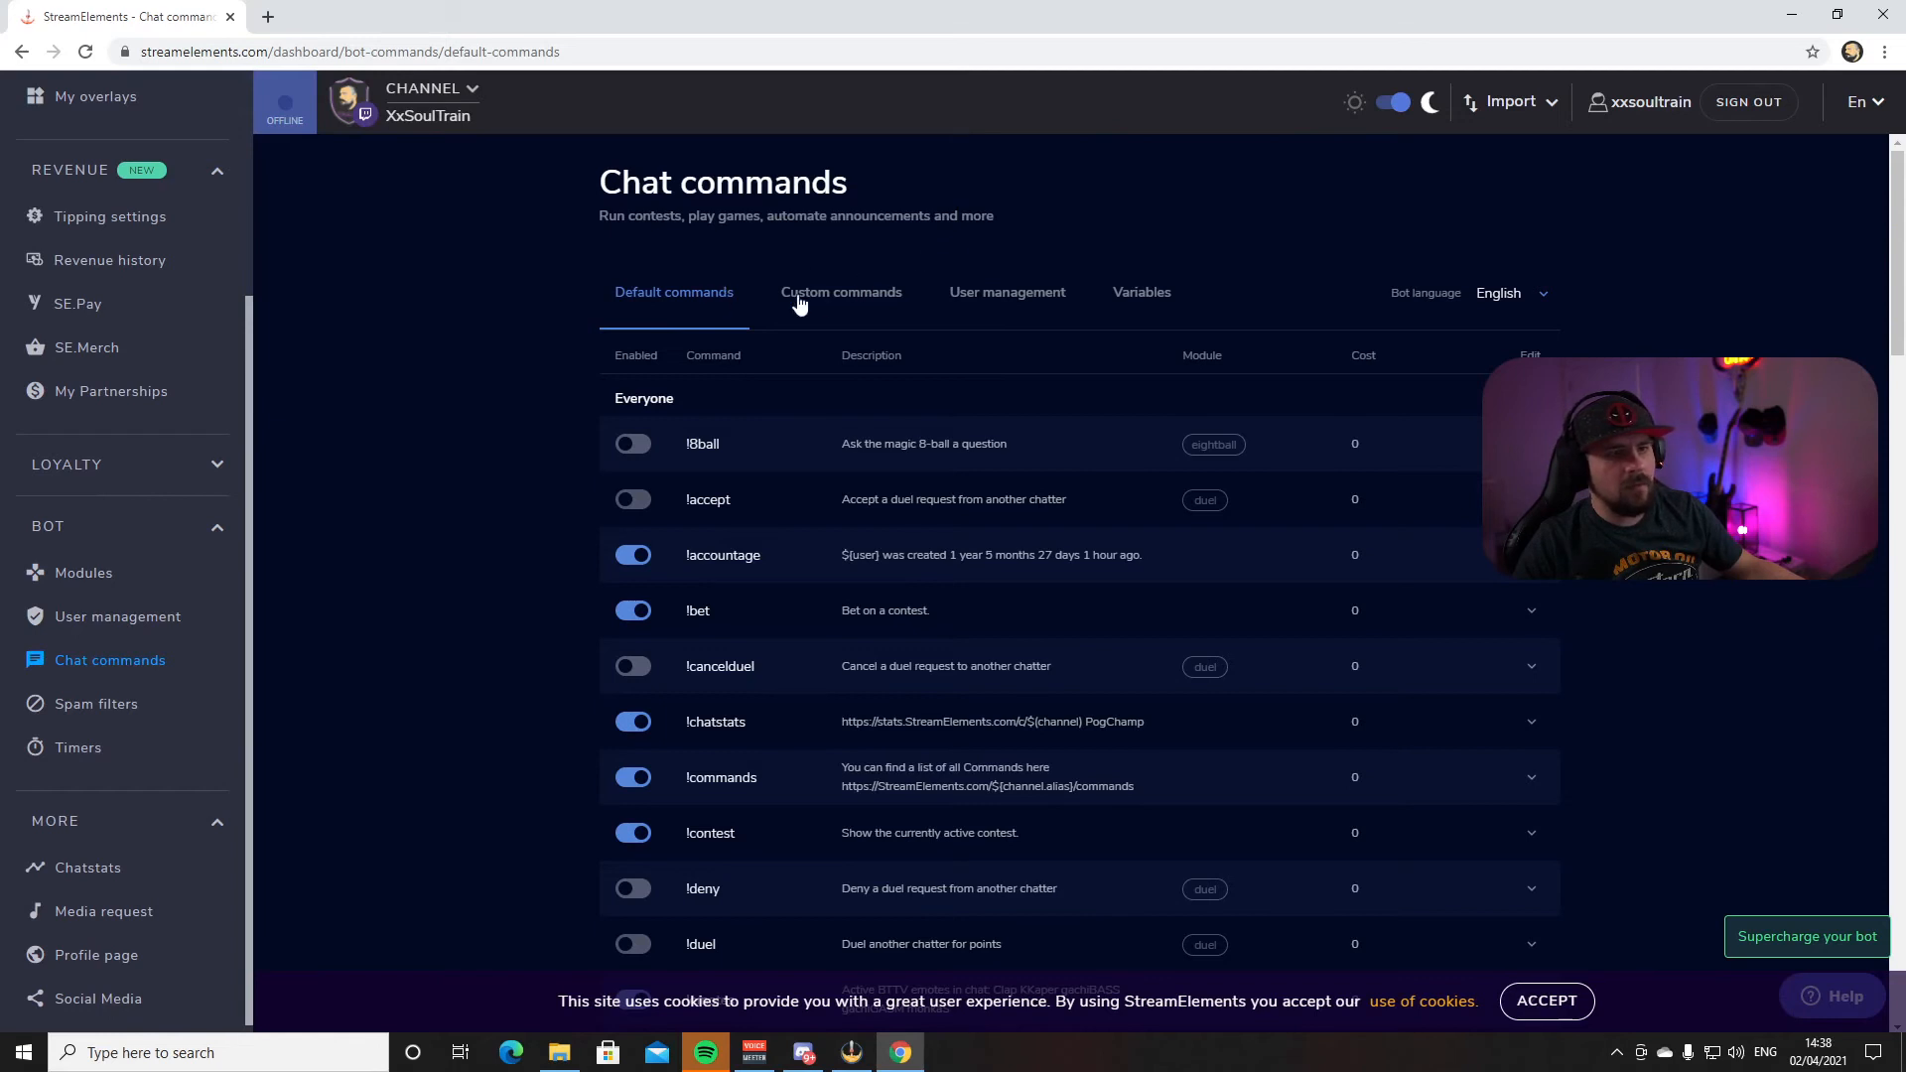
Start a new custom chat command with the command name Youtube
left_click(847, 303)
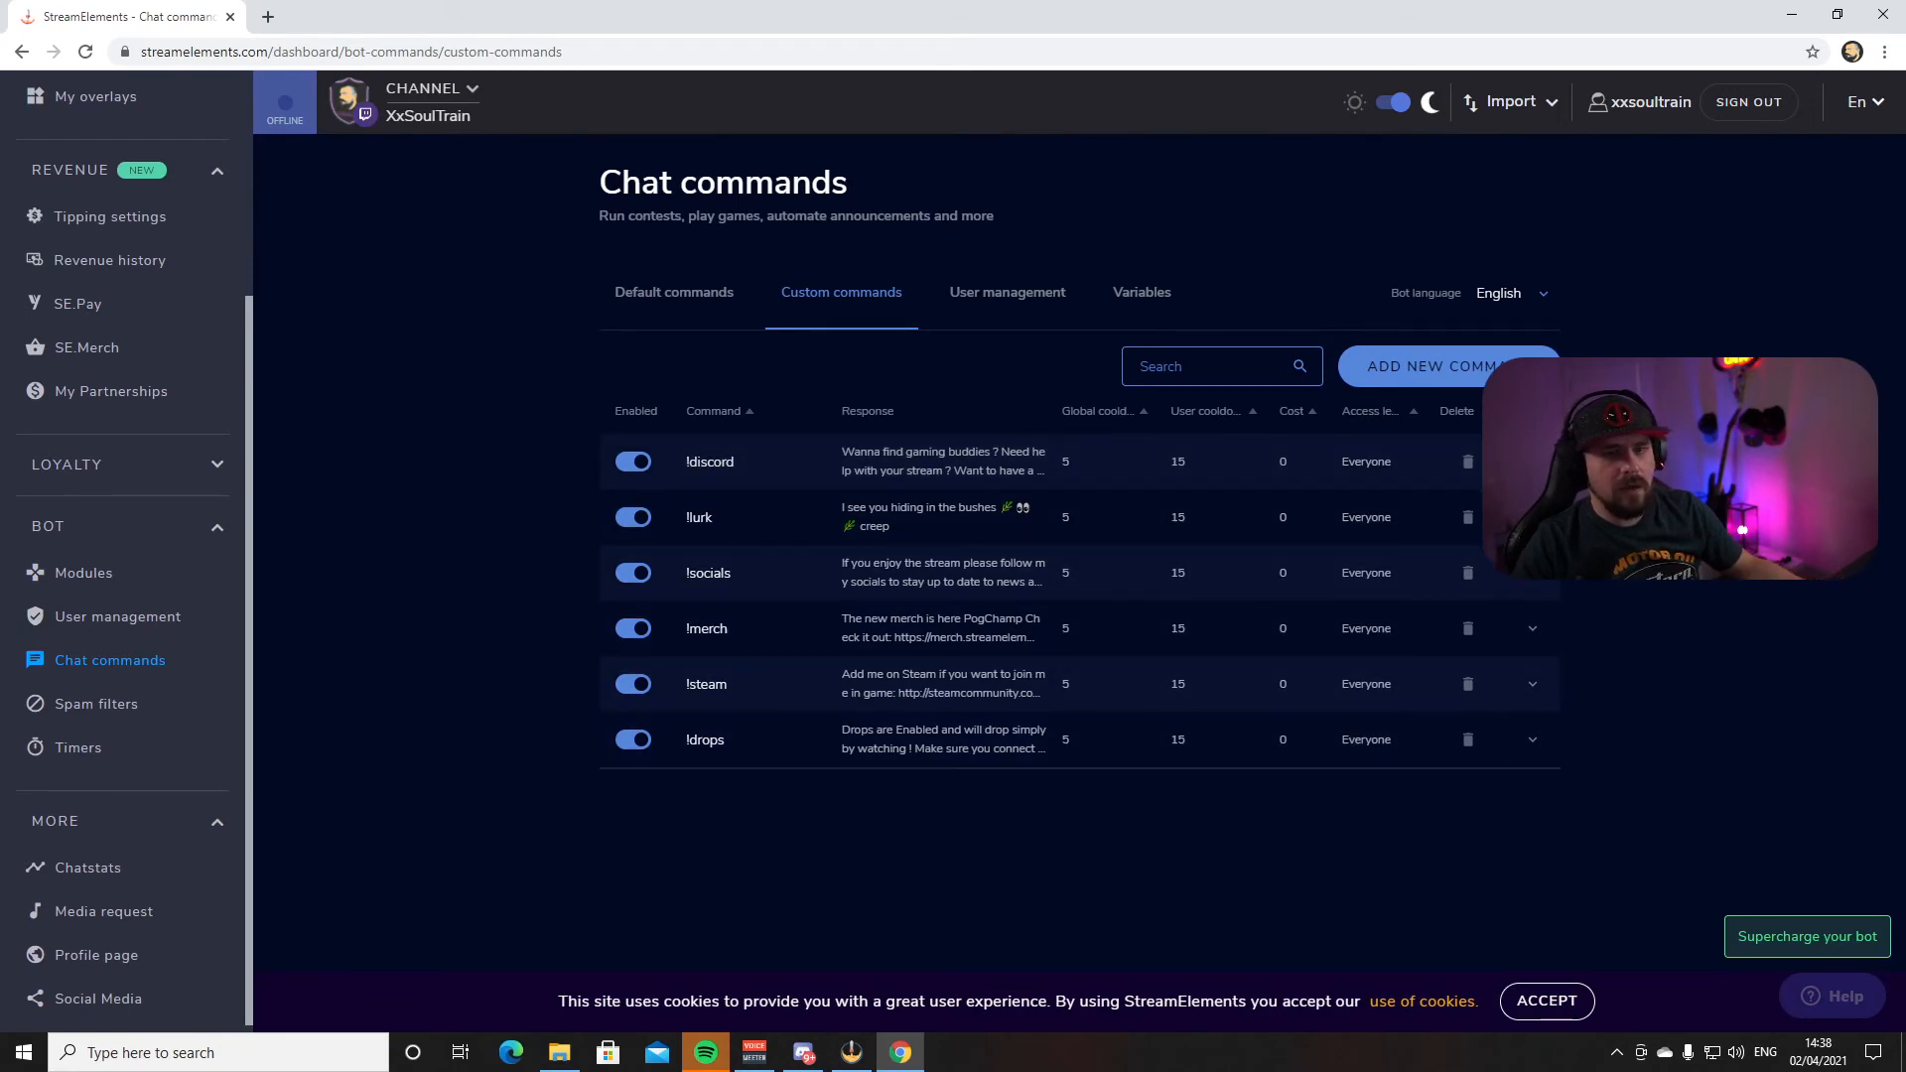
left_click(1441, 367)
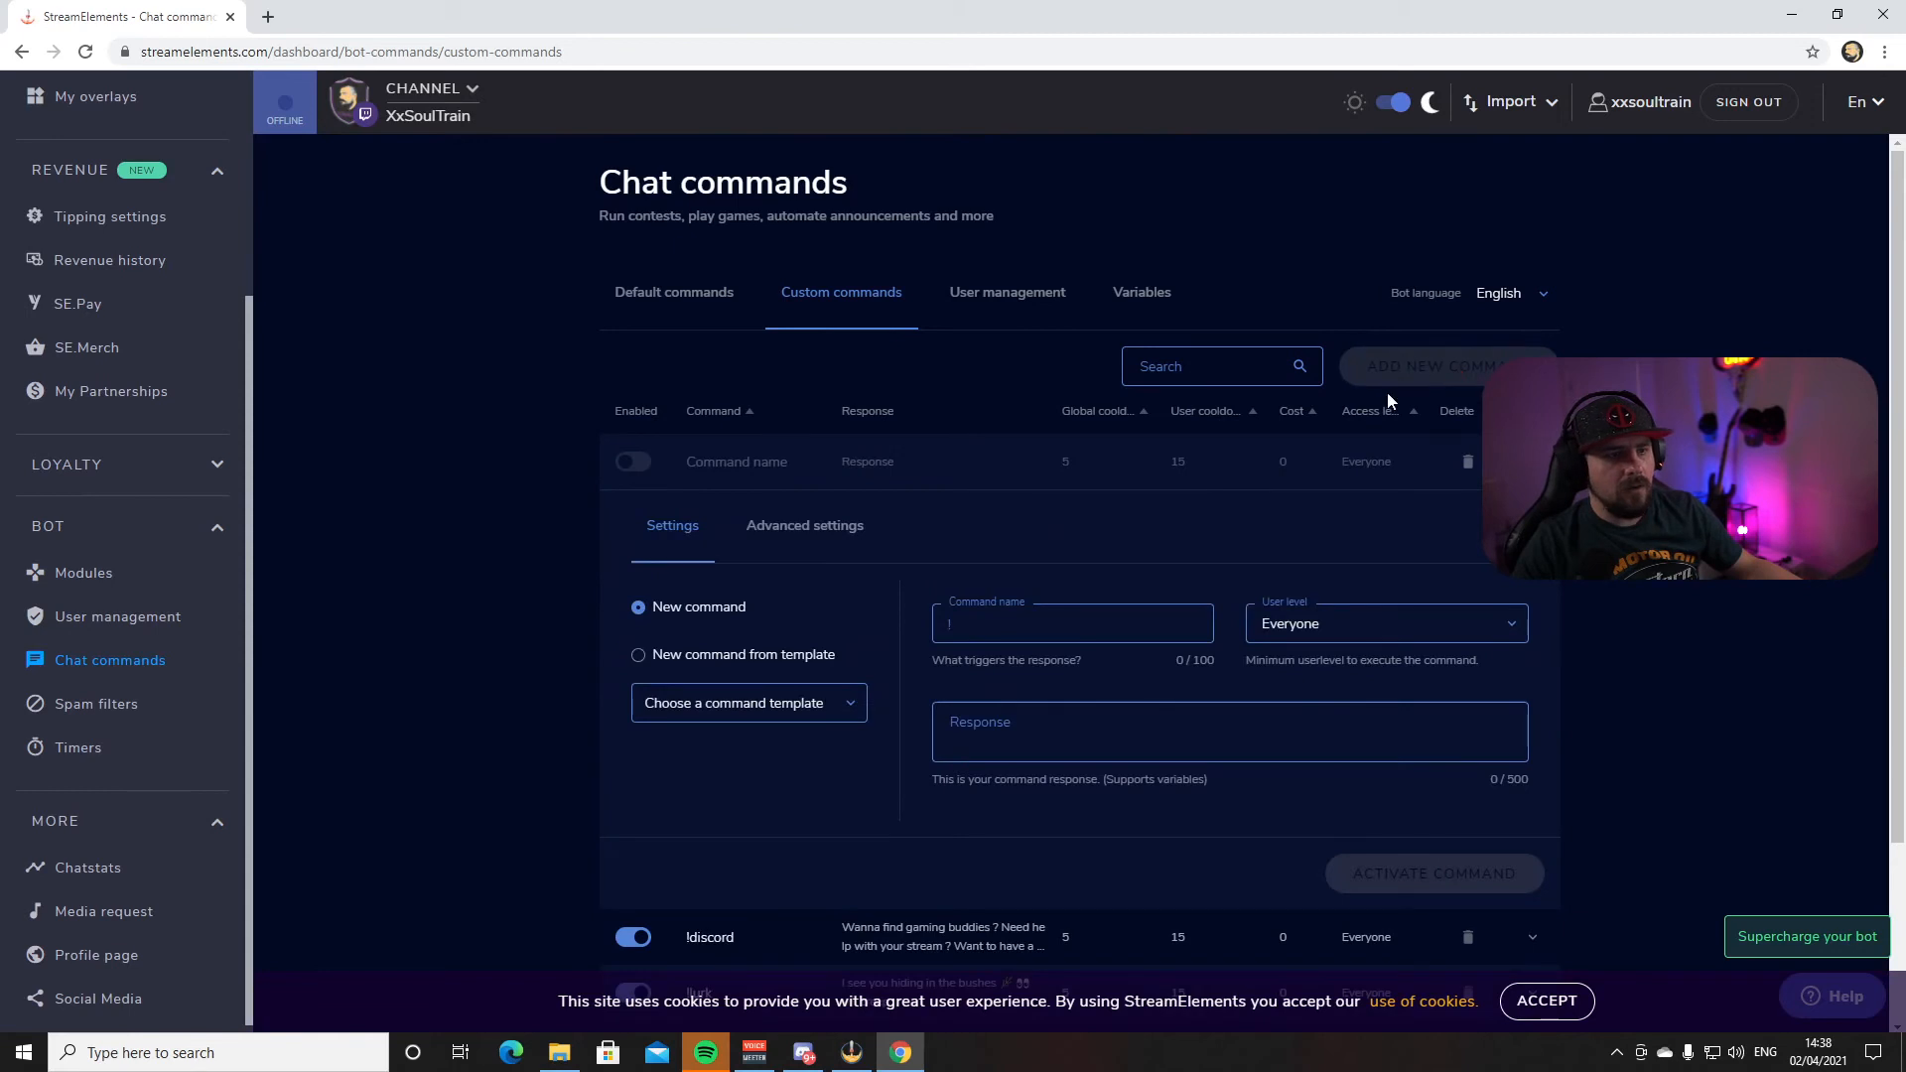
type("Y")
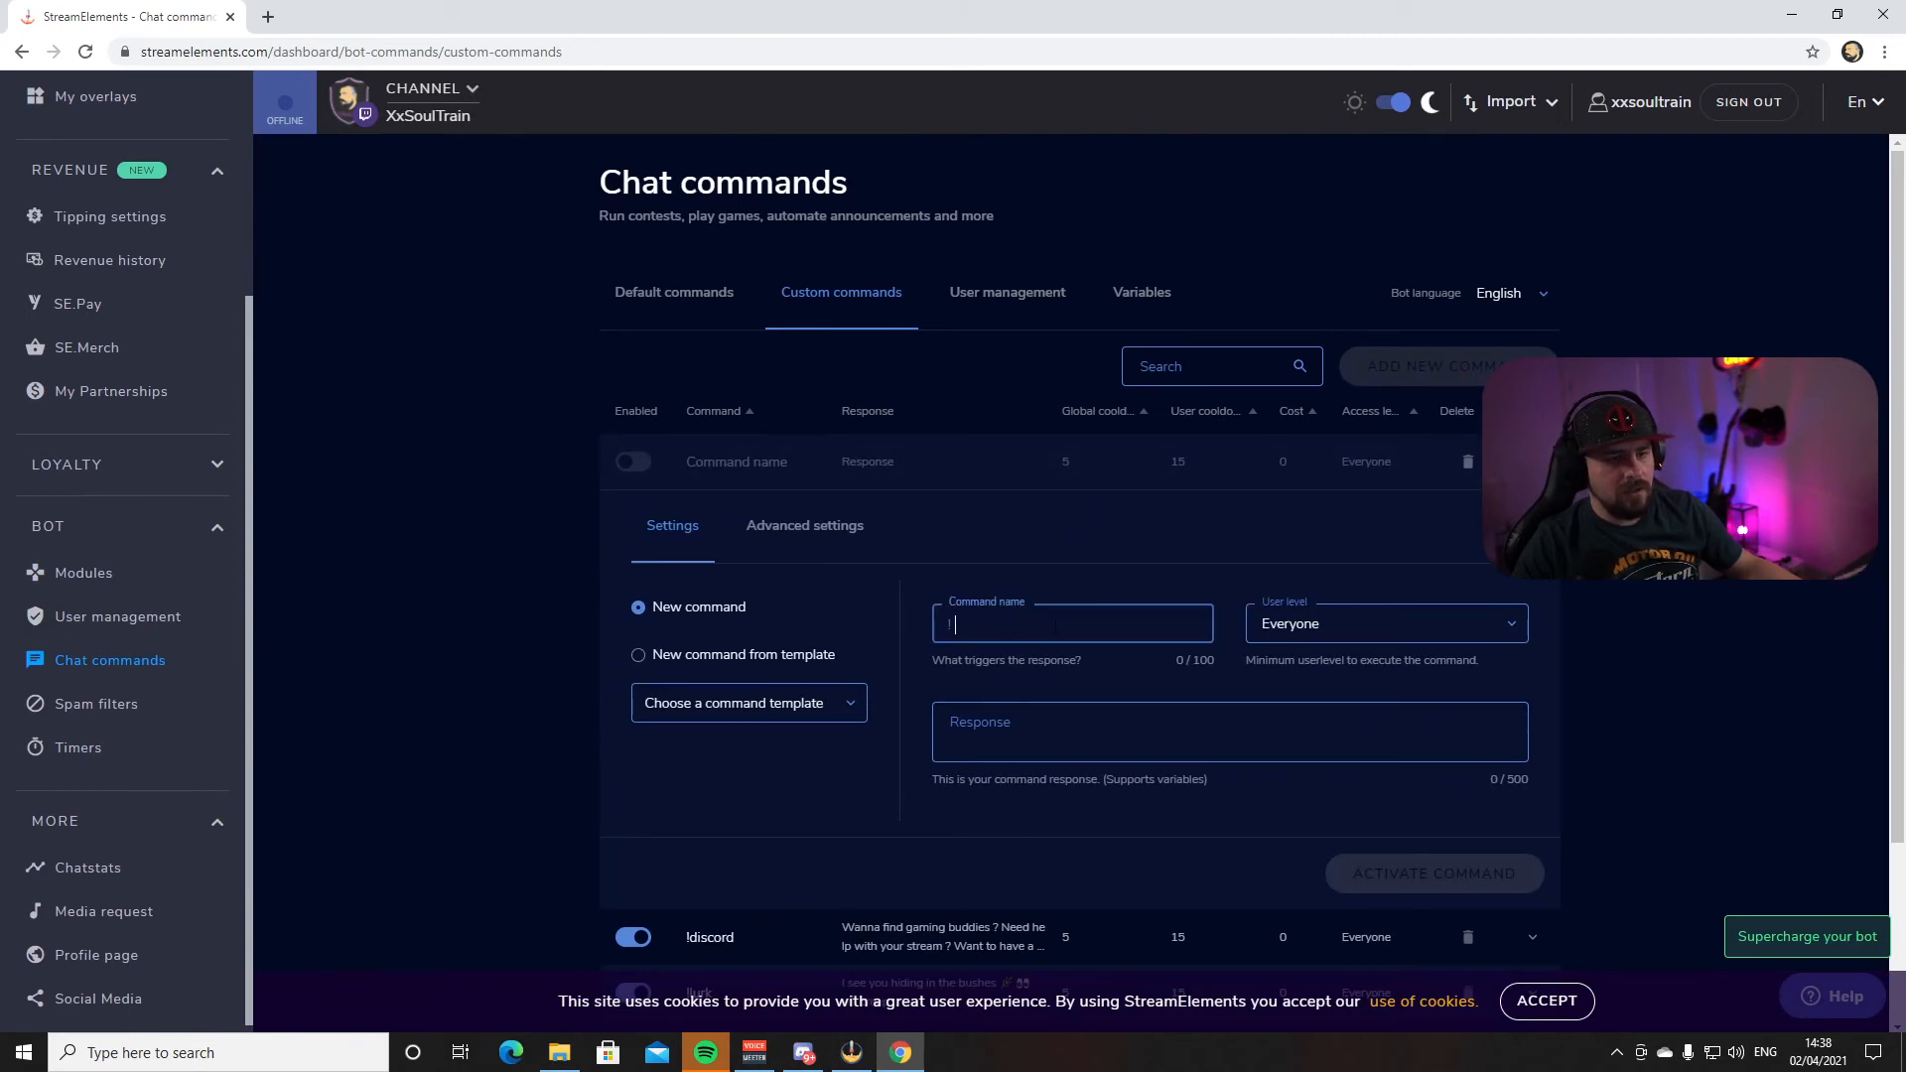
type("outube")
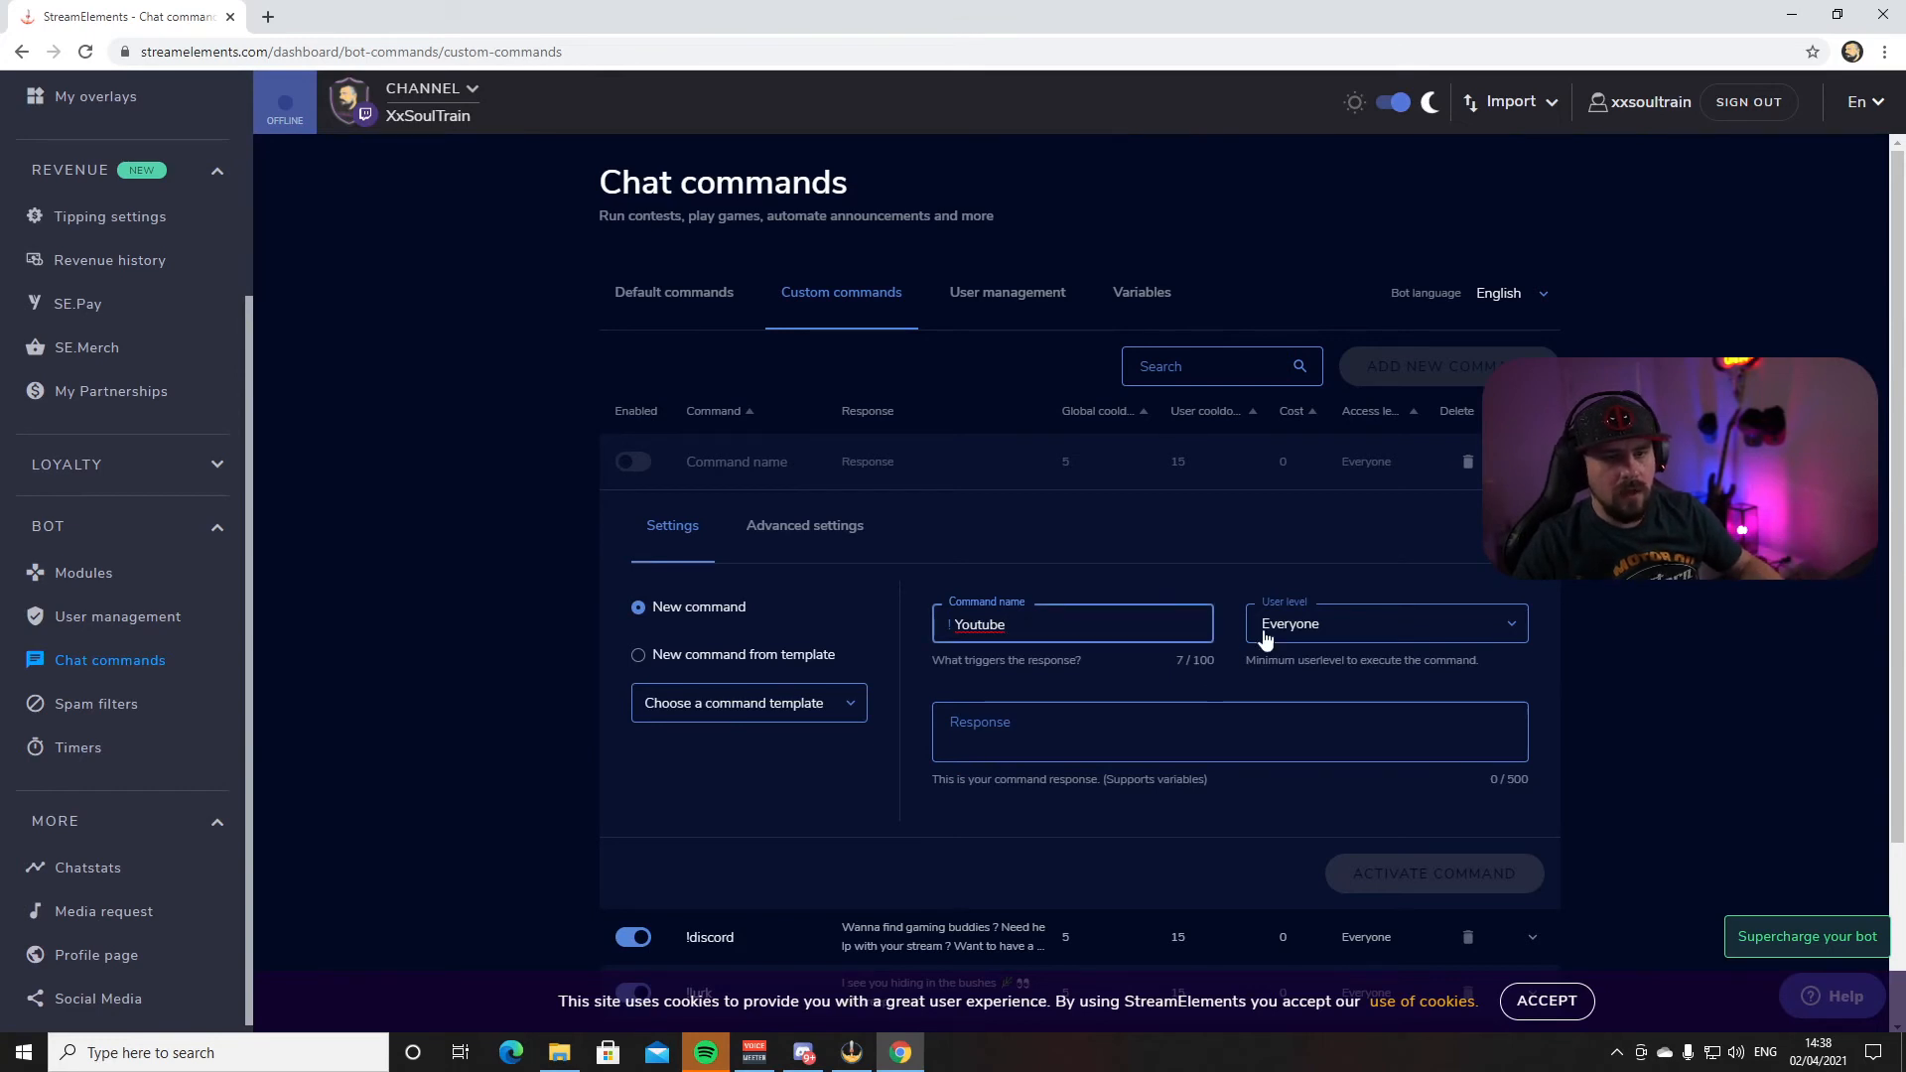
Review the user level options for the new command, keeping Everyone as the minimum level
scroll(1281, 576, "down", 1)
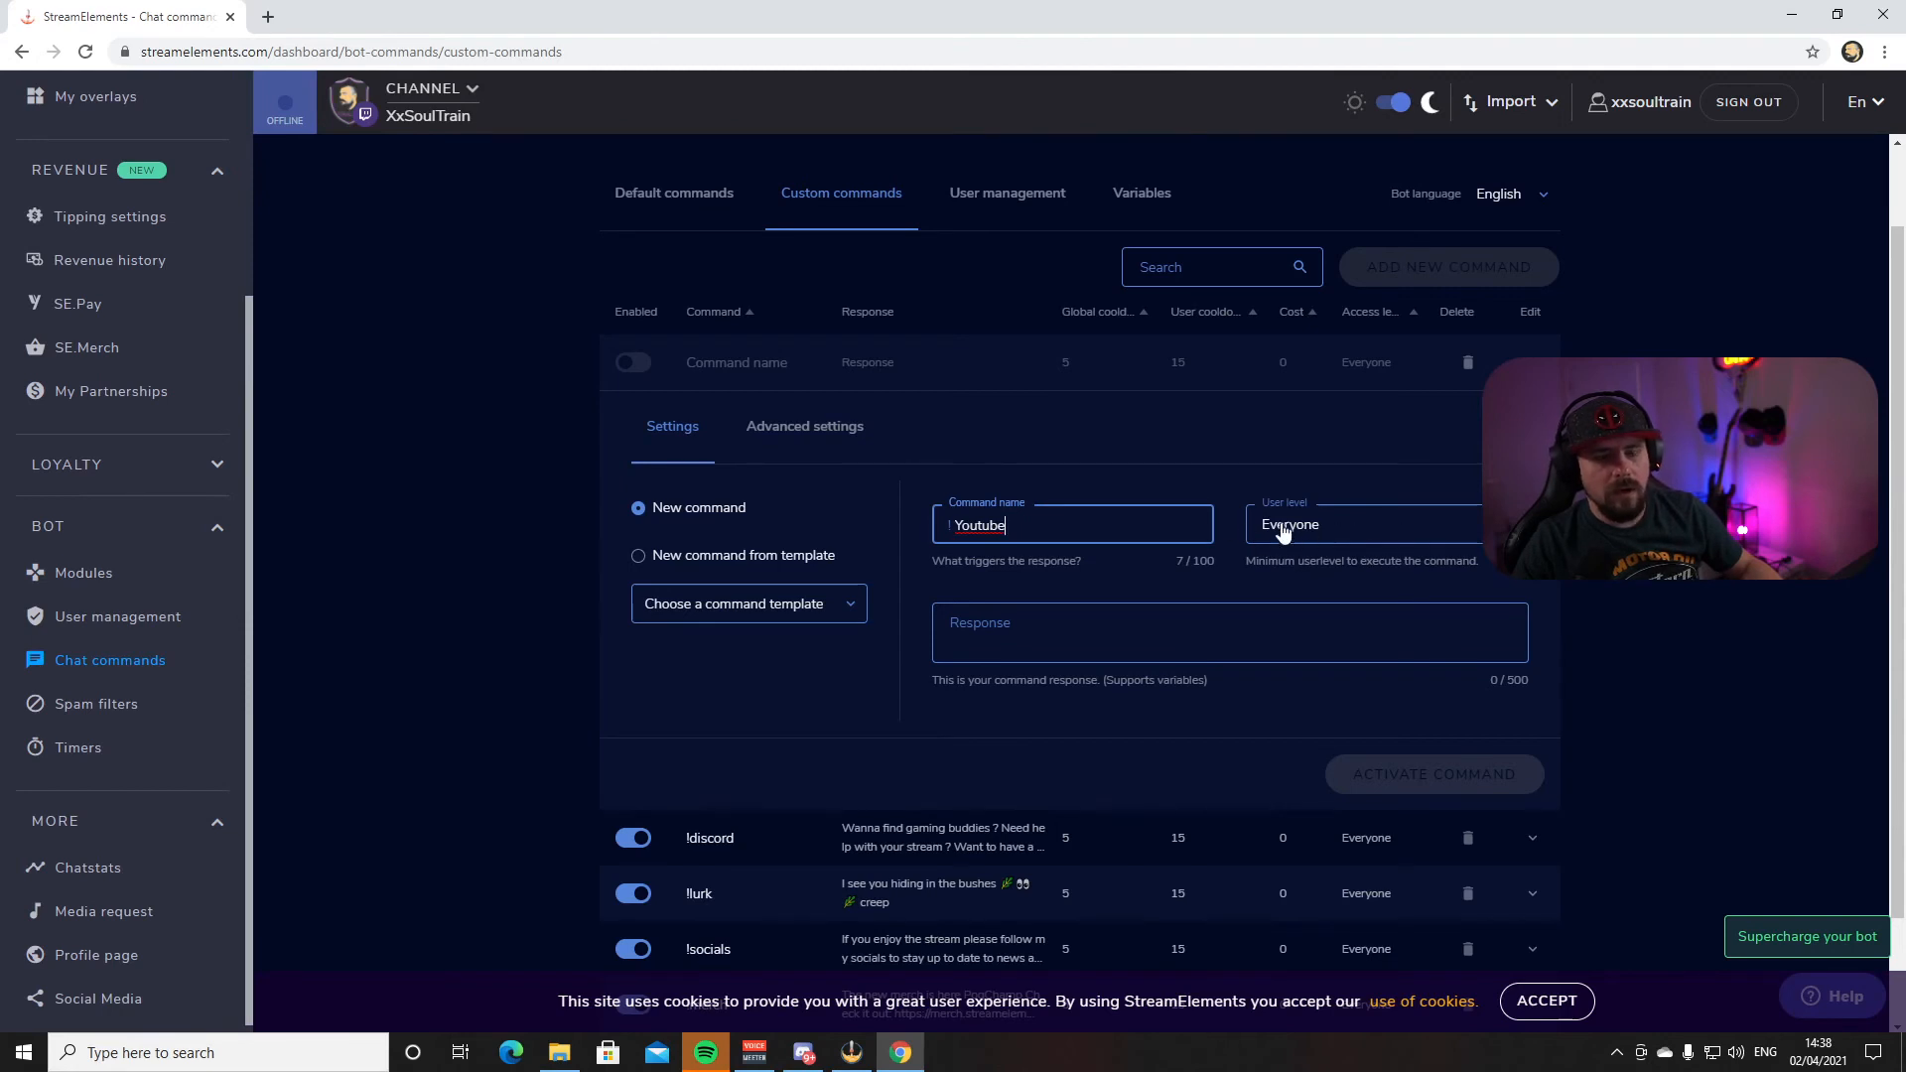
left_click(1497, 525)
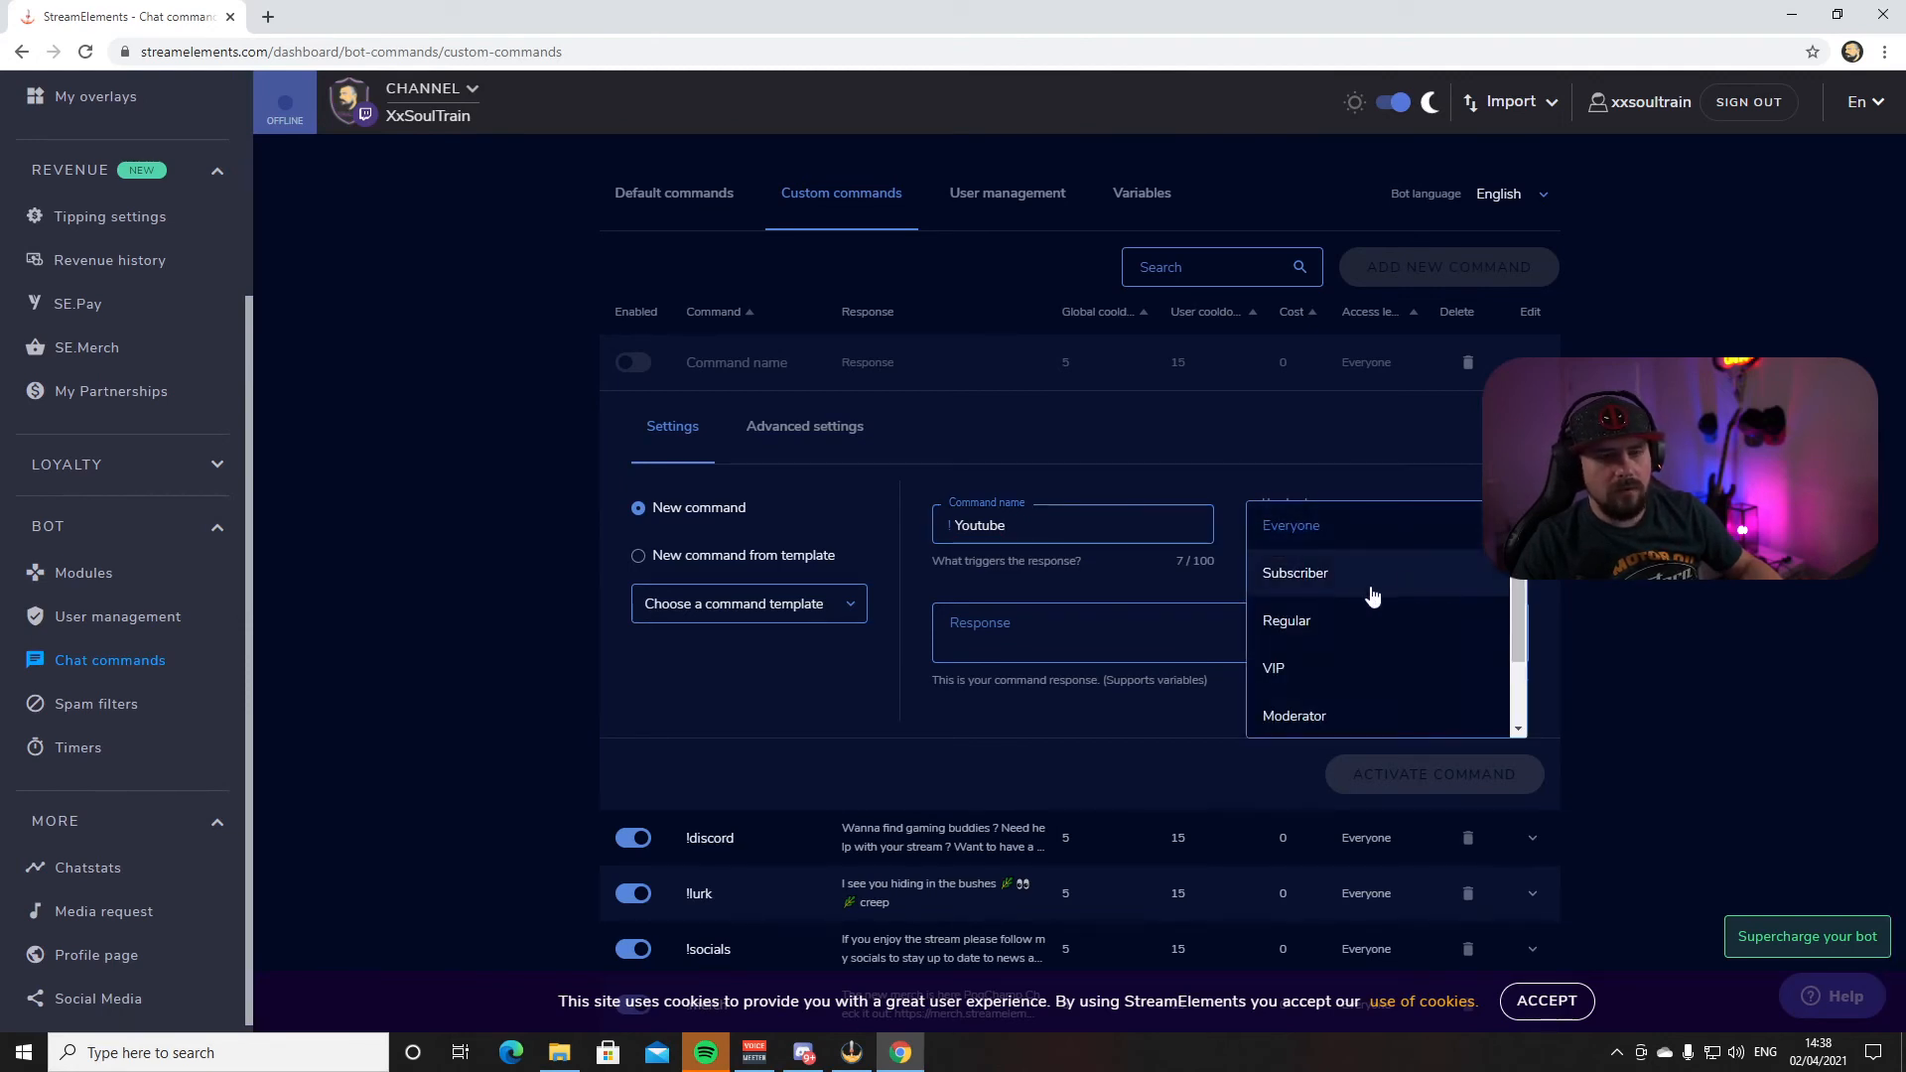
scroll(1345, 715, "down", 1)
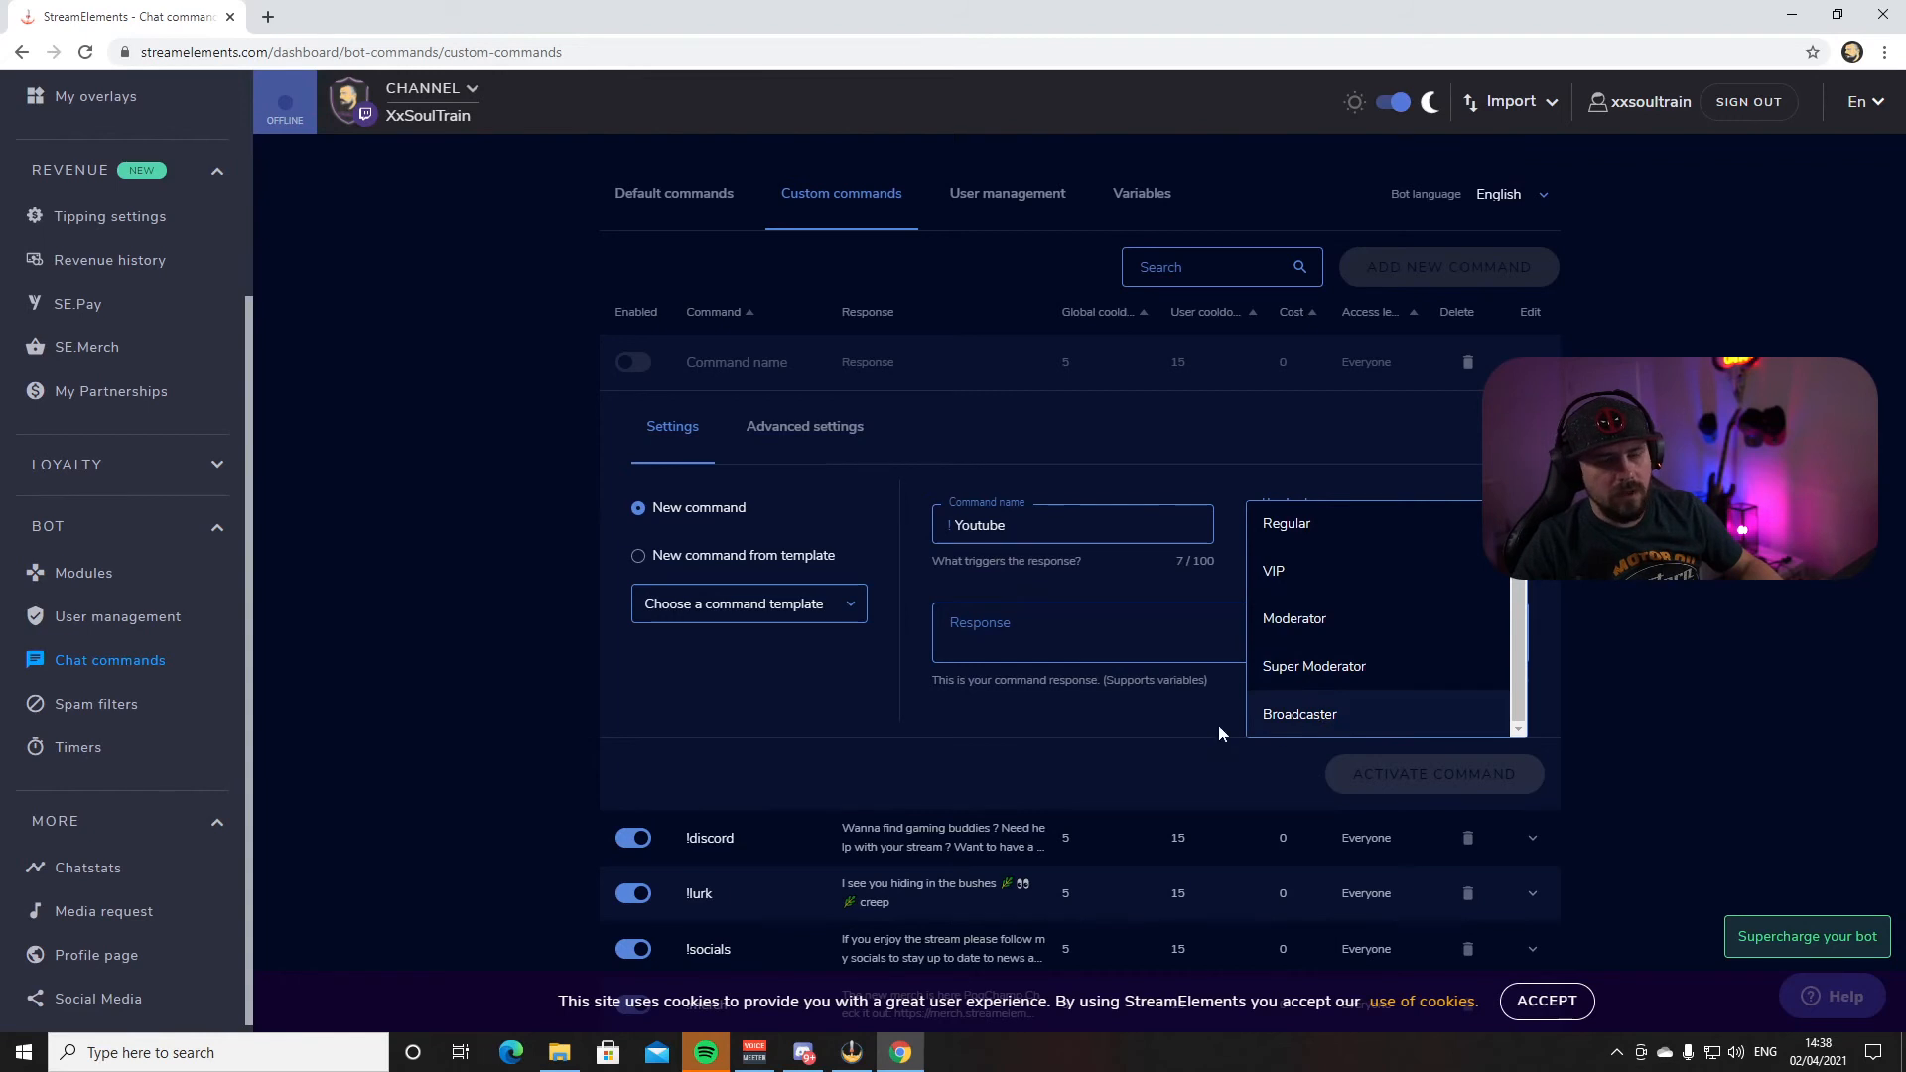
left_click(1118, 731)
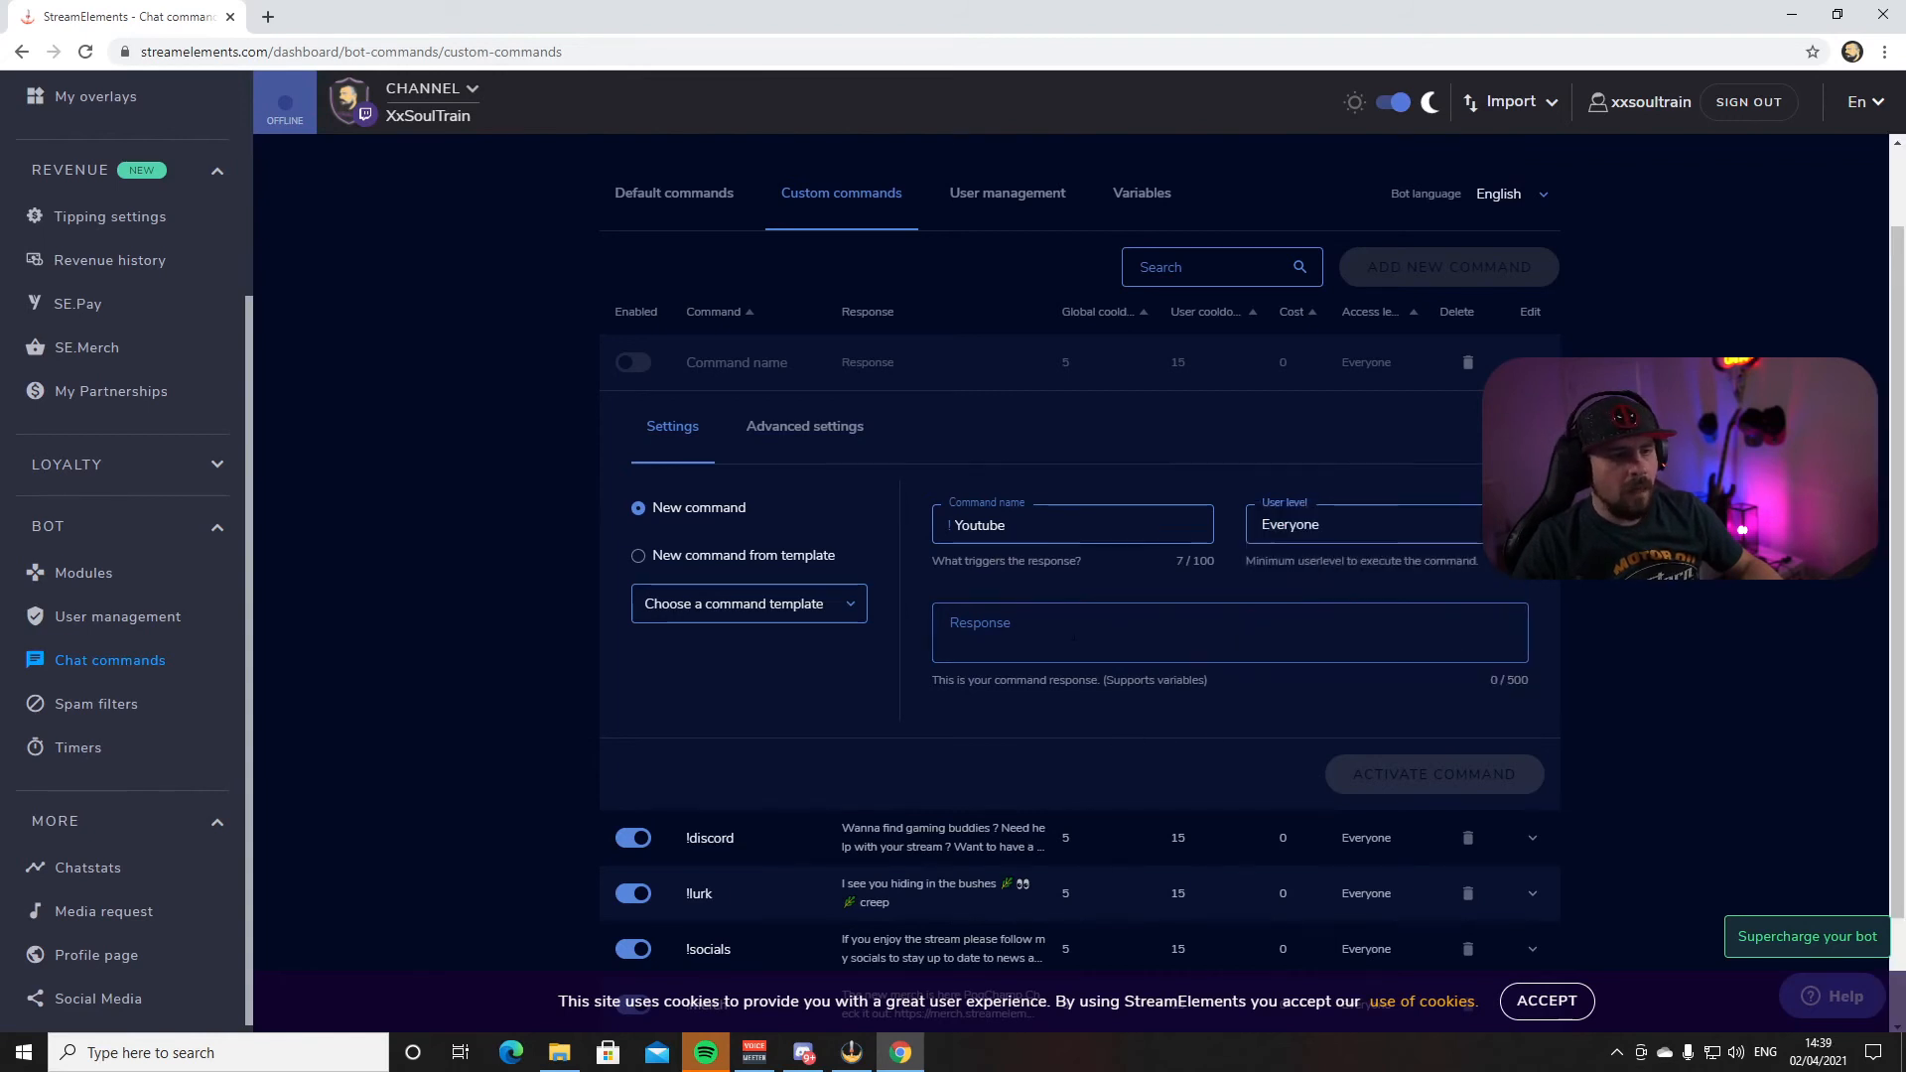
Fill in the new command's response with the placeholder text "lkajshndlasndlajsndalsjkndlasdnalksndlaskndmlaksmda"
left_click(1020, 632)
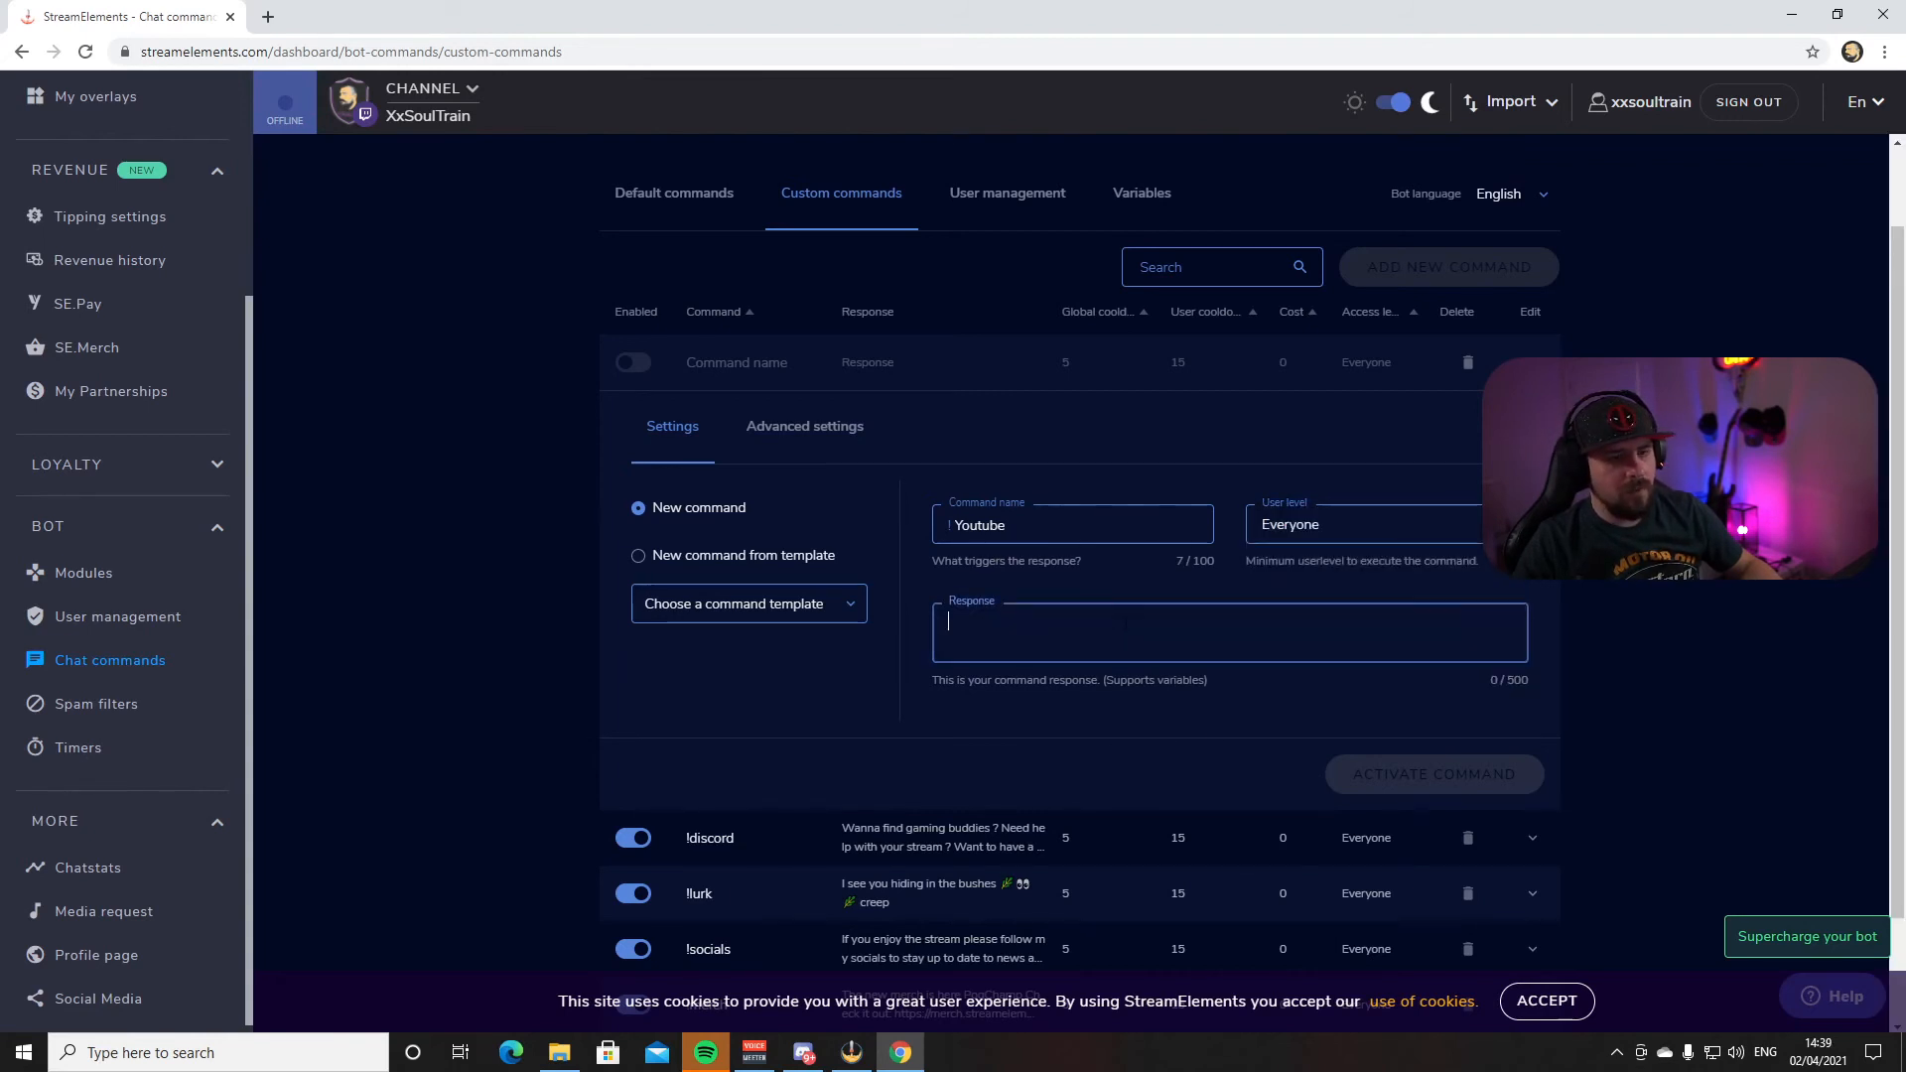
type("lkajshndlasndlajsndalsjkndlasdnalksndlaskndmlaksmda")
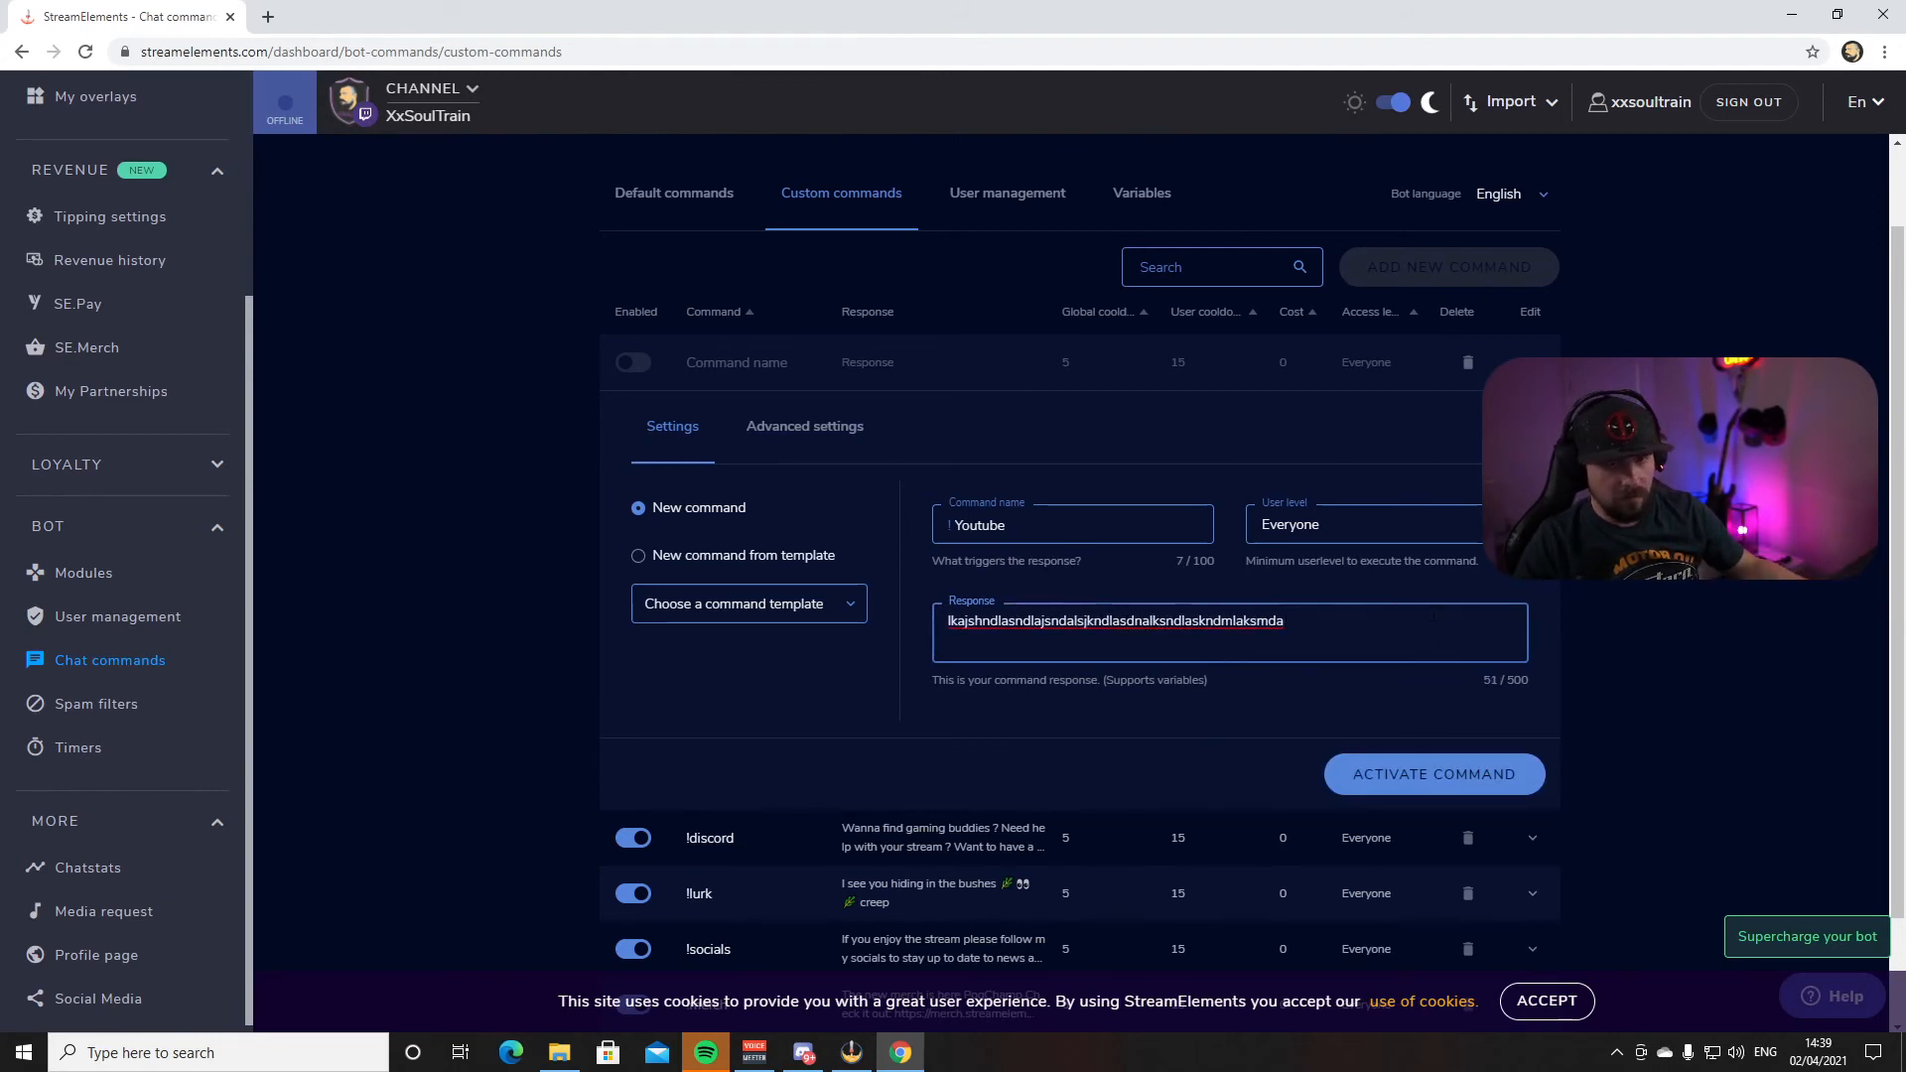
scroll(1092, 700, "down", 1)
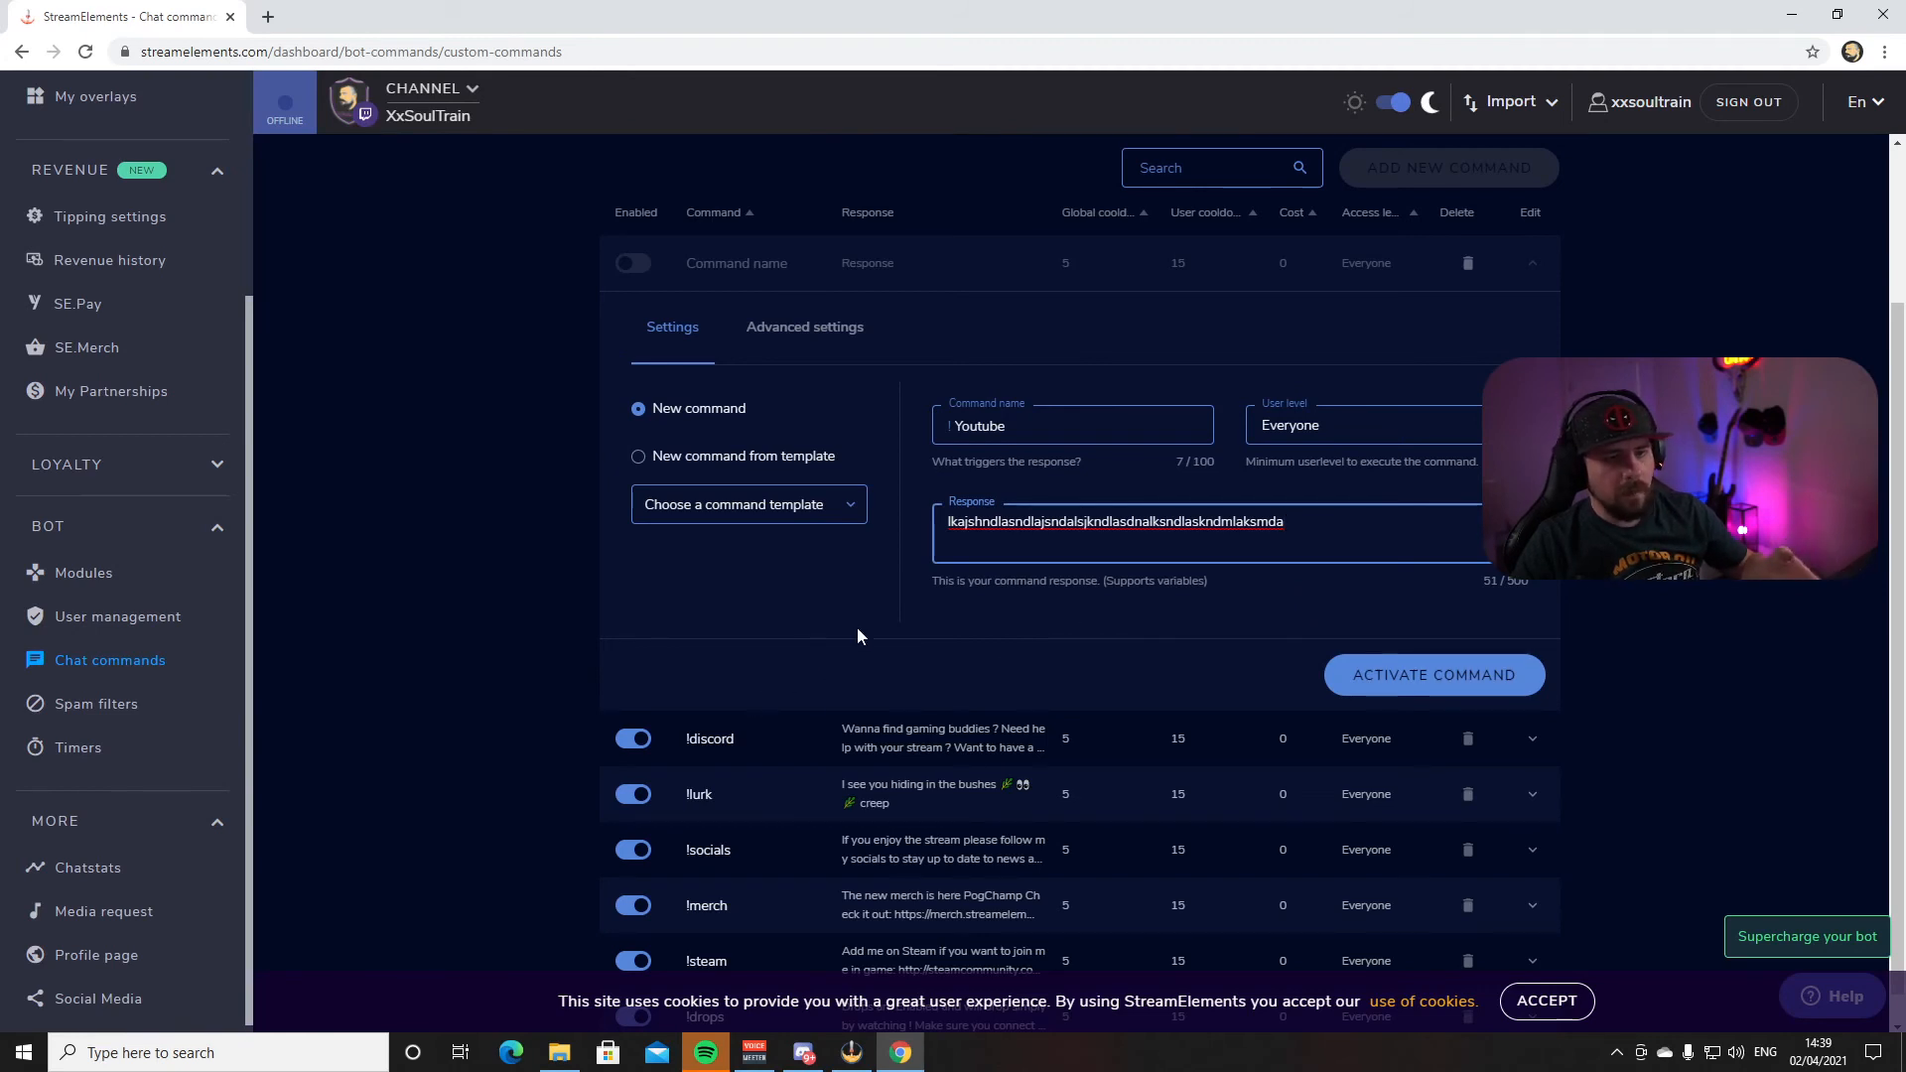
scroll(859, 636, "down", 1)
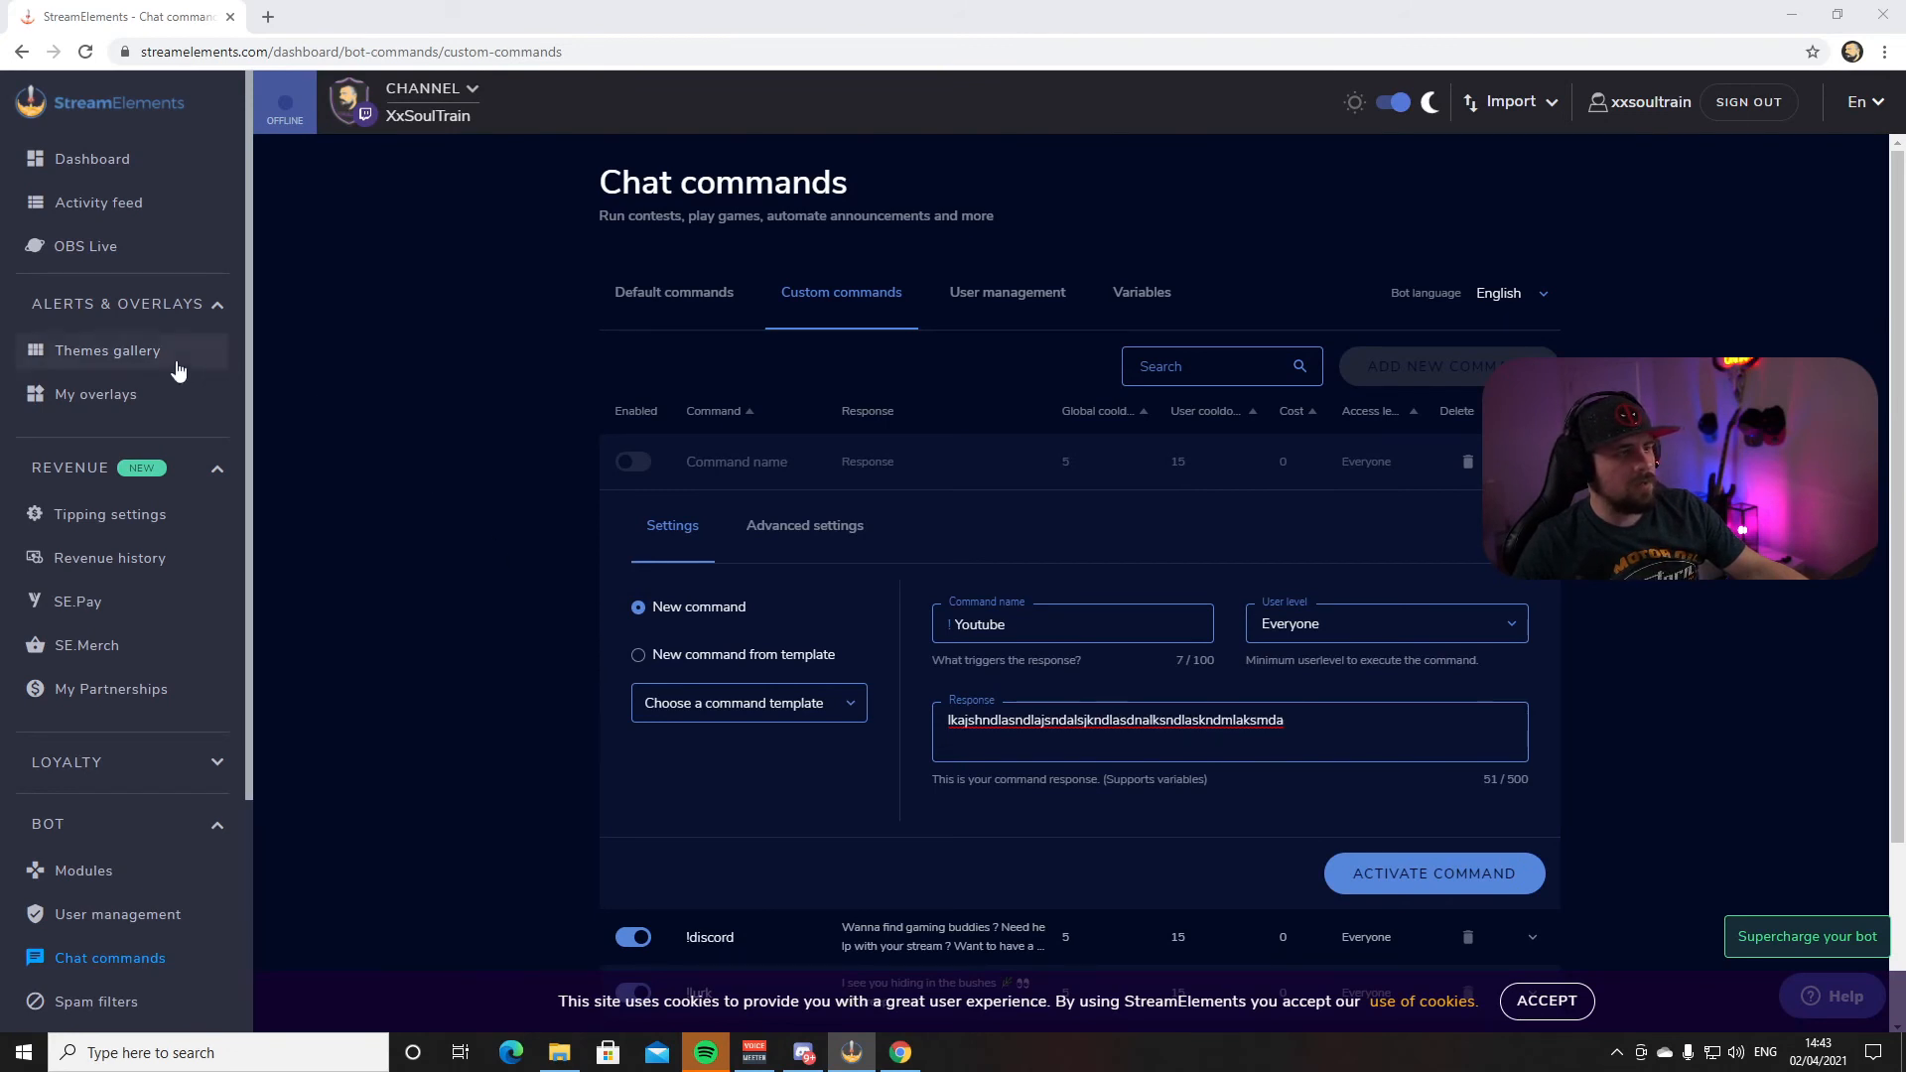
Open the preview of the YouTube overlay from the saved overlays, copy its URL, and close the browser
left_click(64, 399)
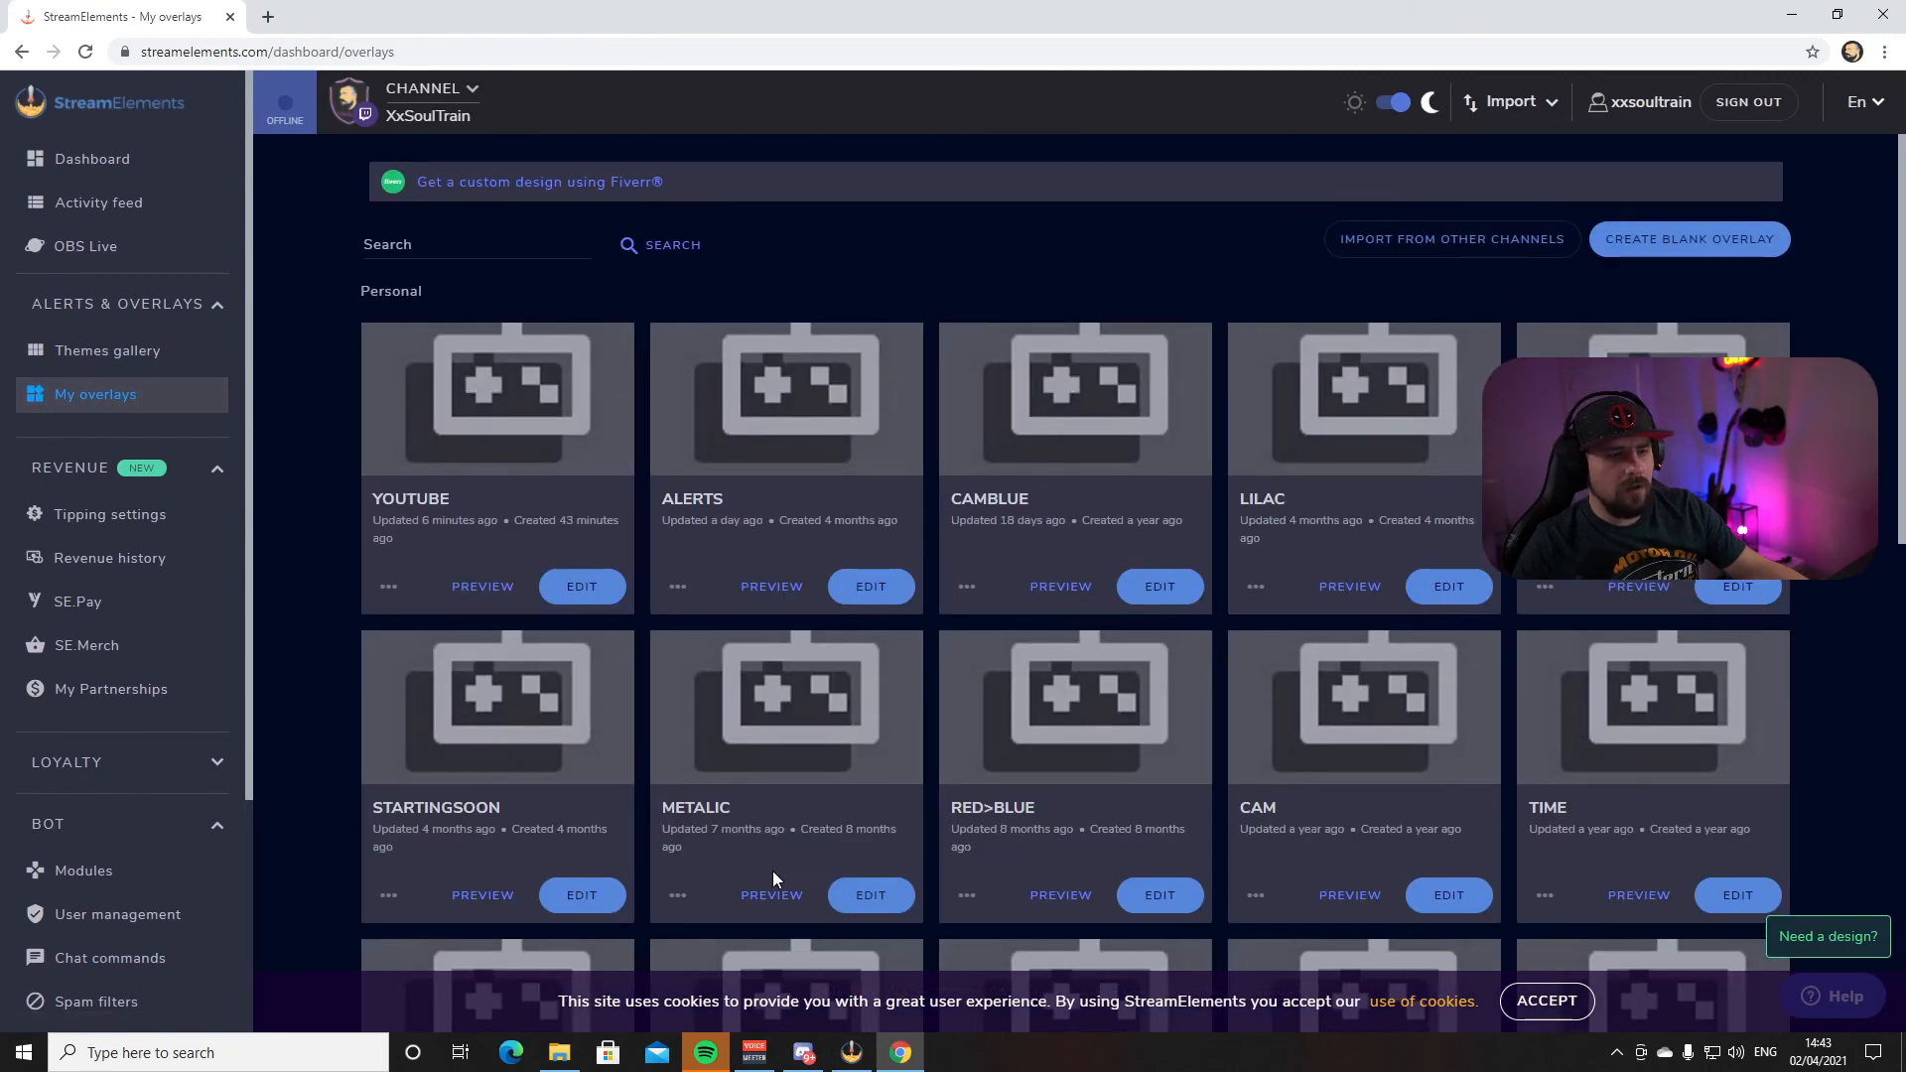
left_click(484, 588)
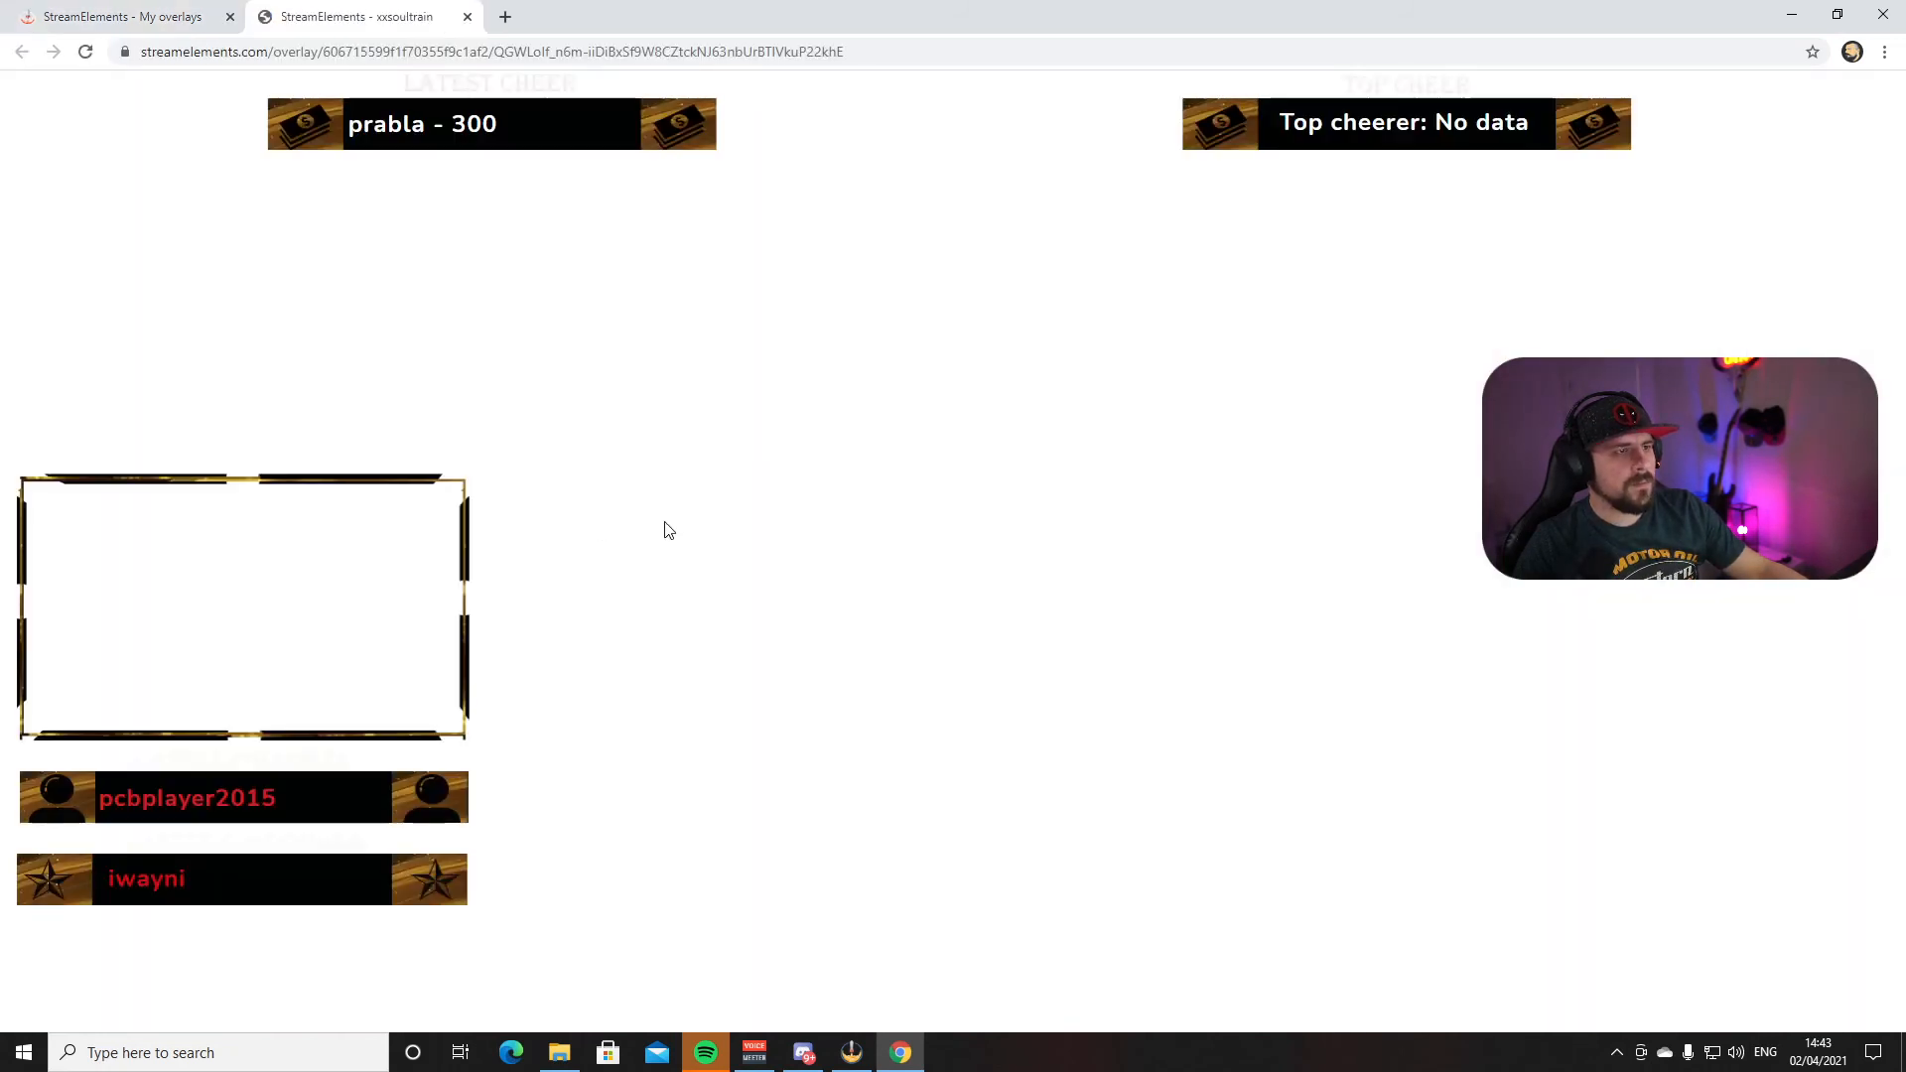
left_click(638, 52)
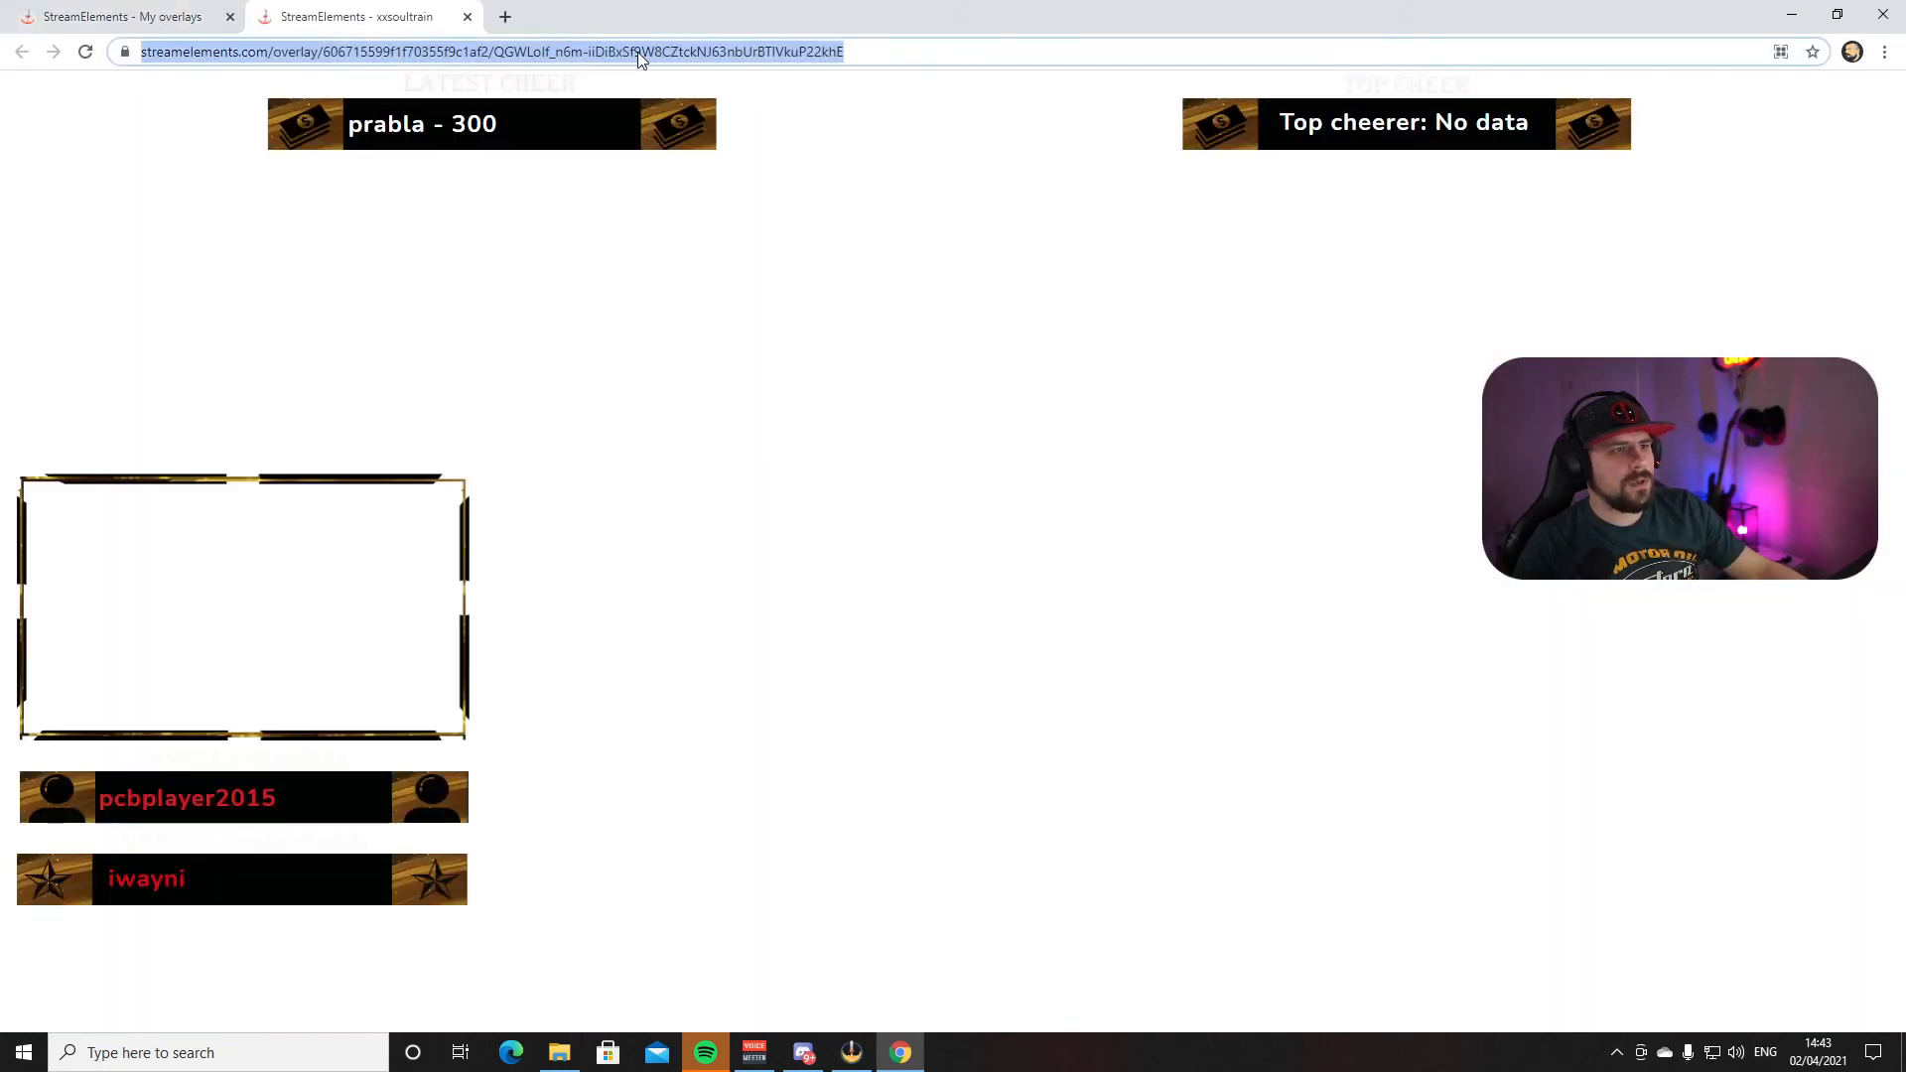
right_click(637, 52)
left_click(713, 167)
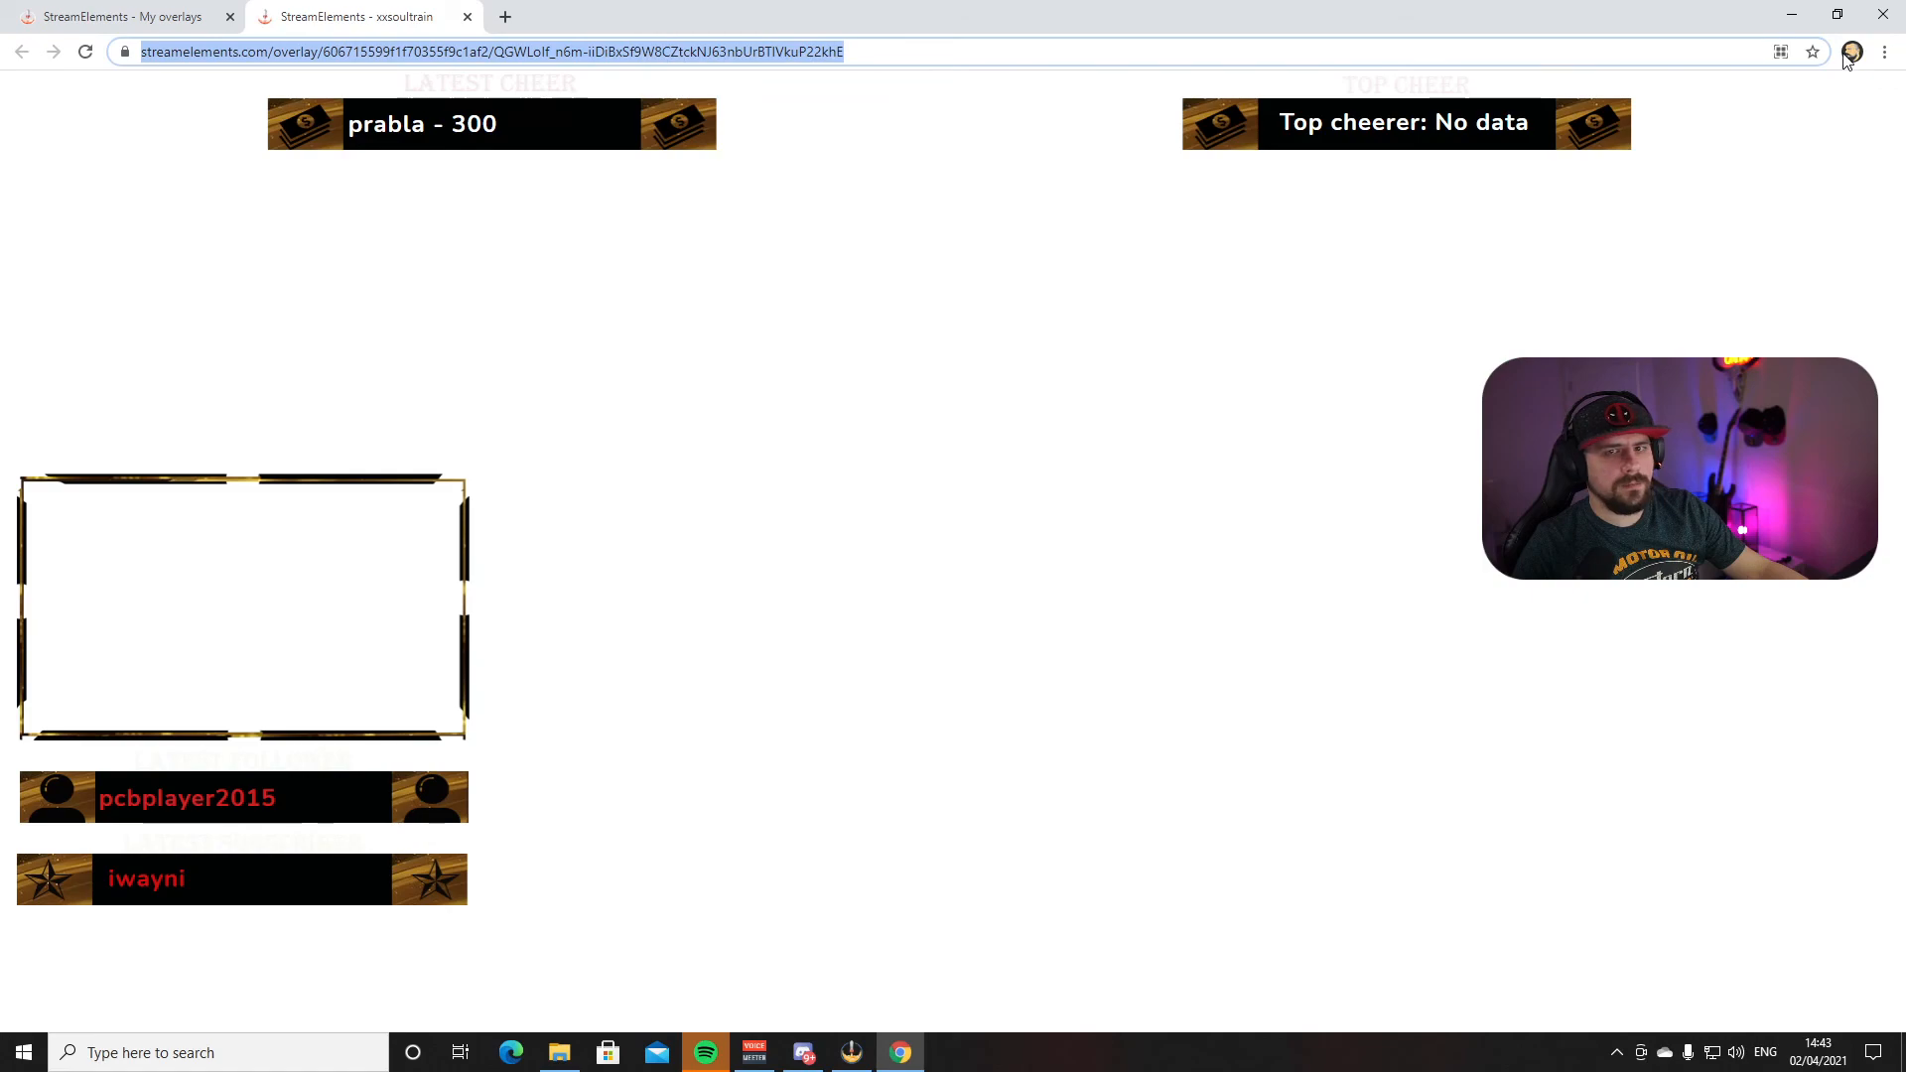
left_click(1887, 22)
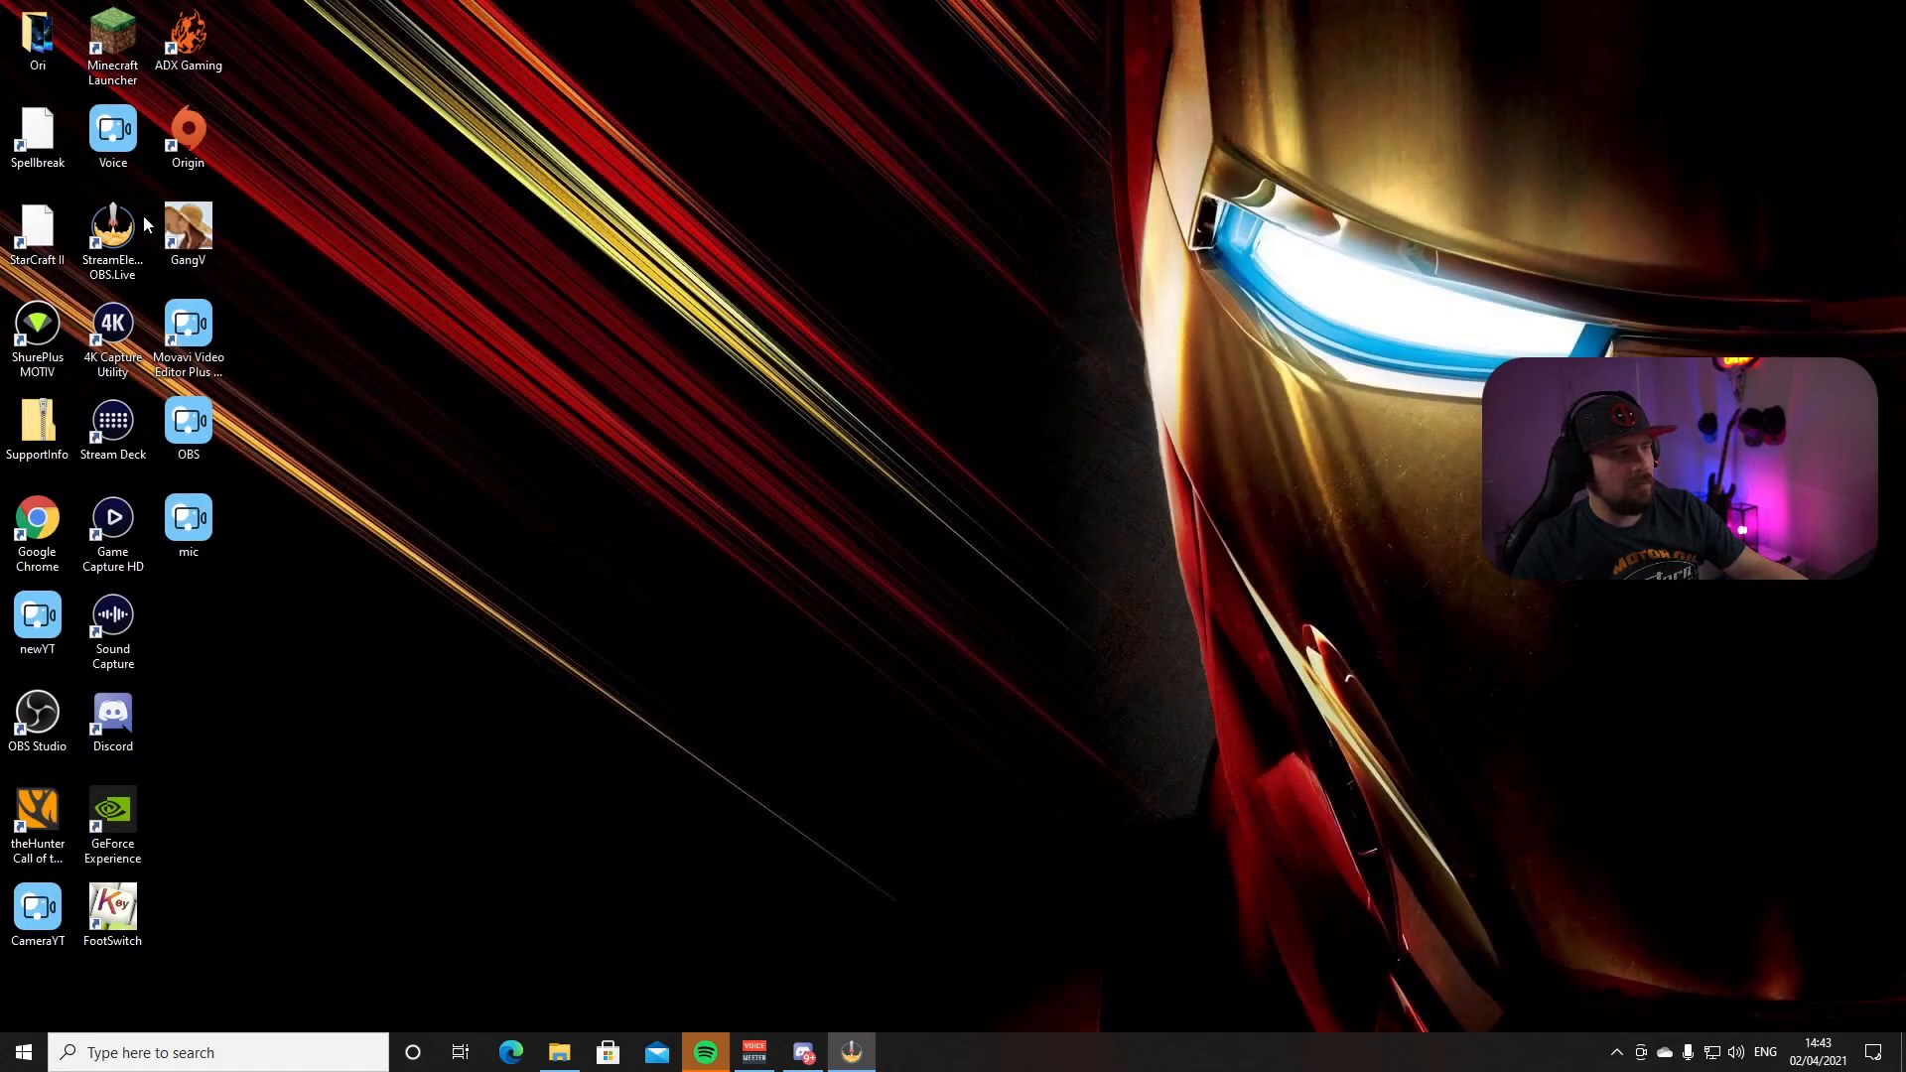
Switch to OBS and add a new browser source named Alerts3 to the Stream scene
left_click_drag(0, 4, 1073, 4)
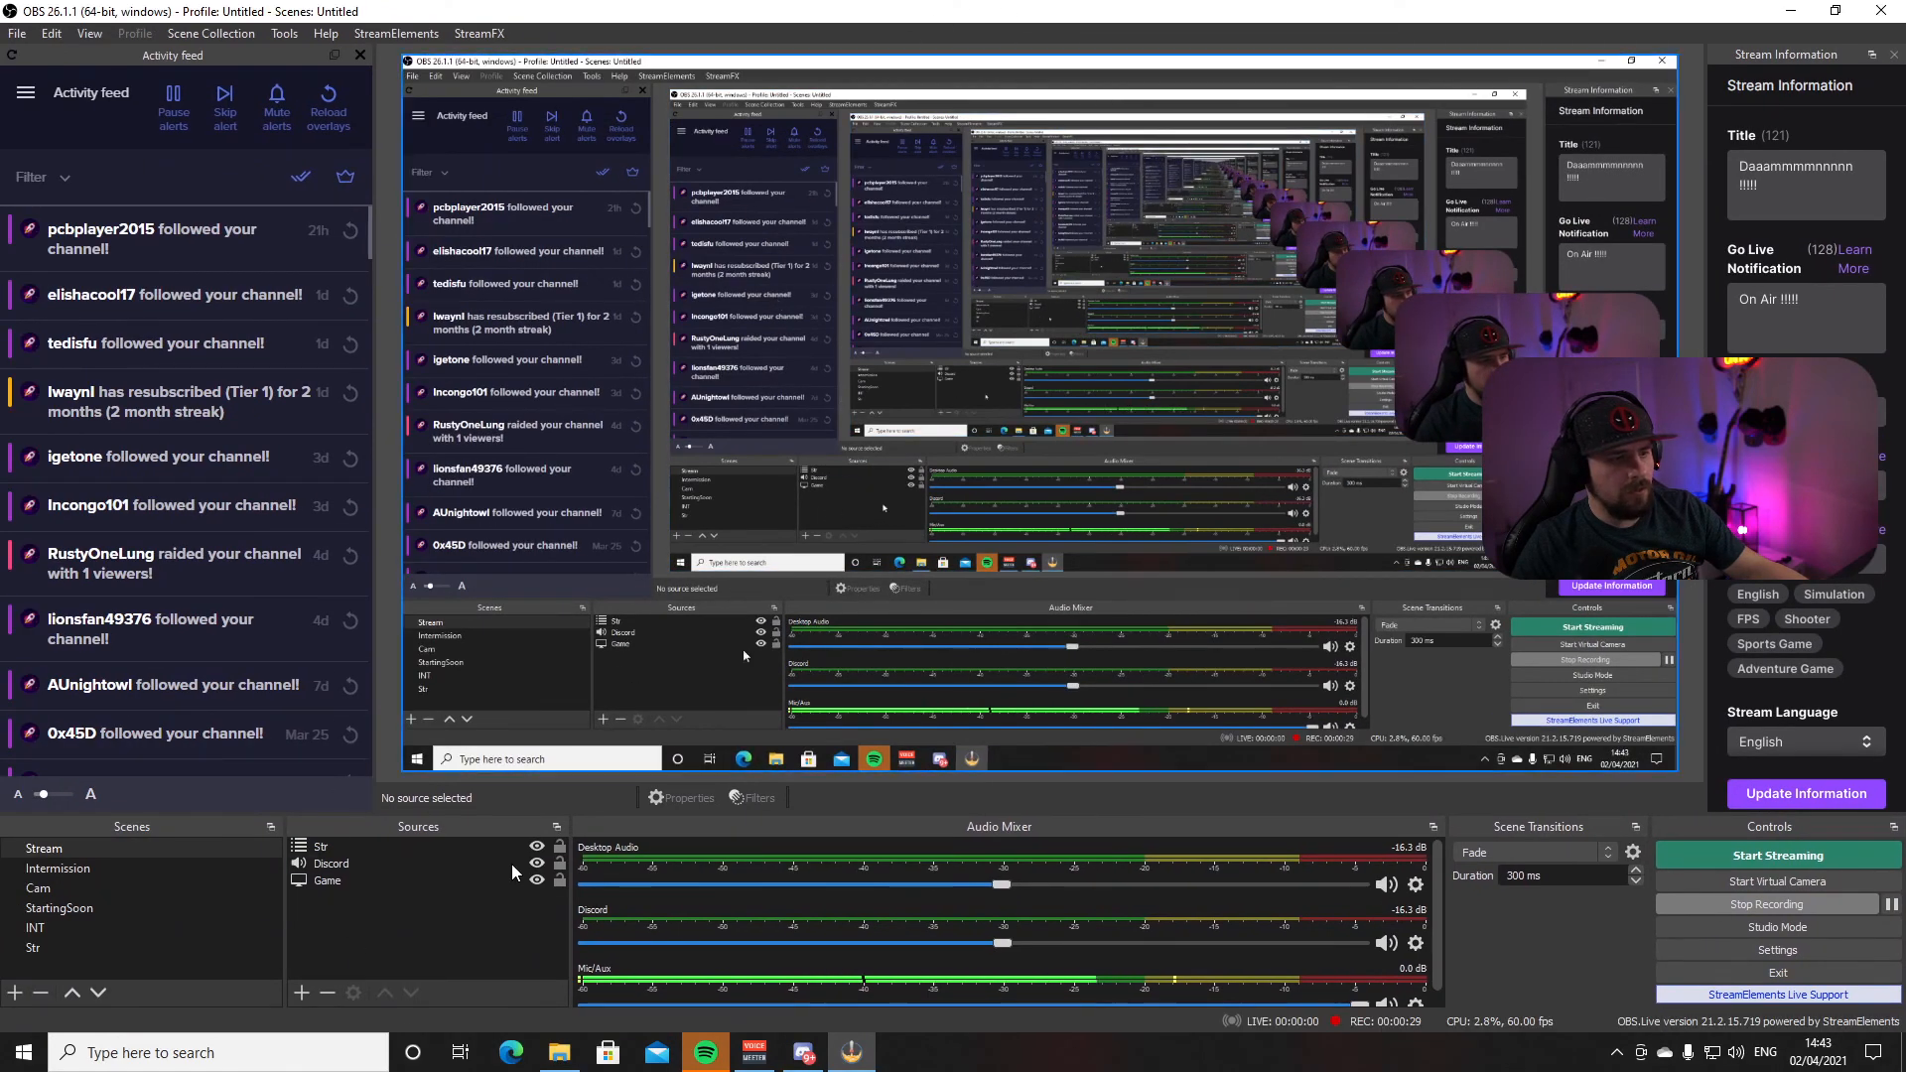
left_click(302, 993)
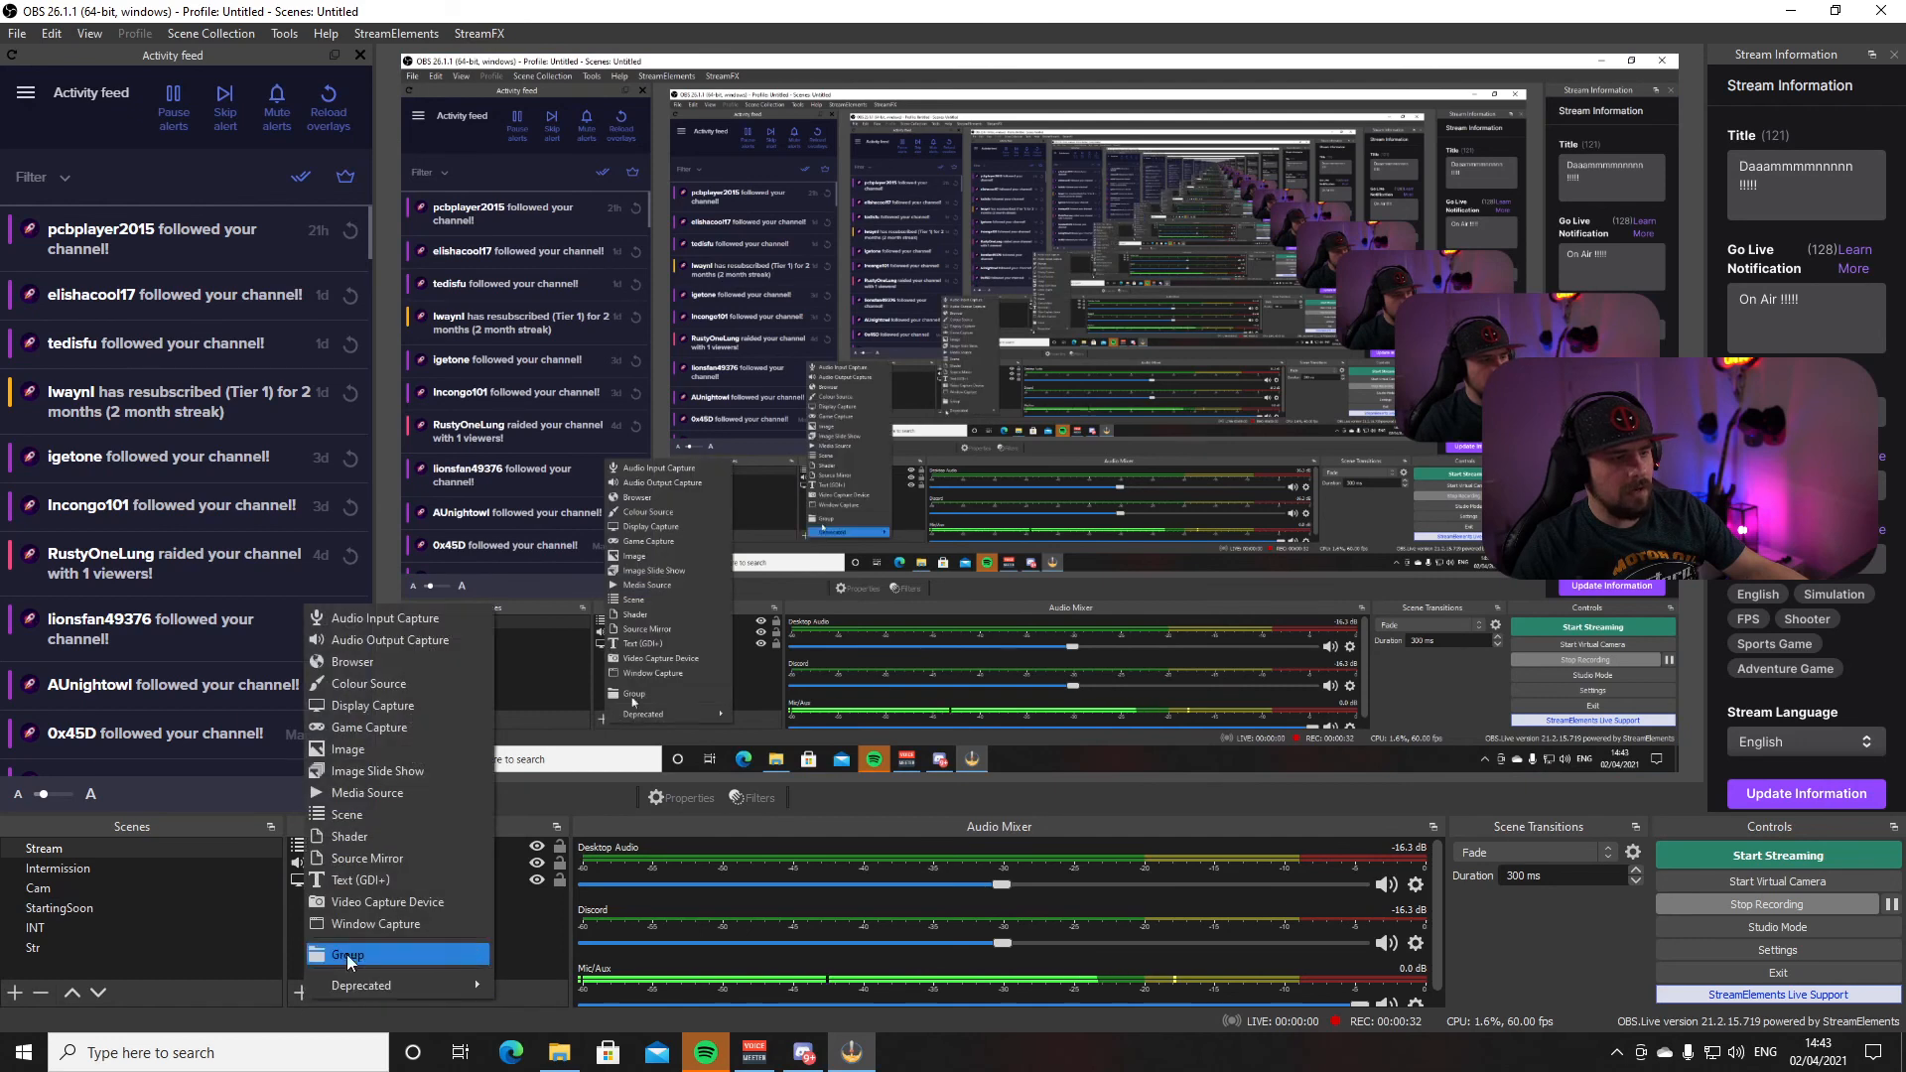
left_click(390, 663)
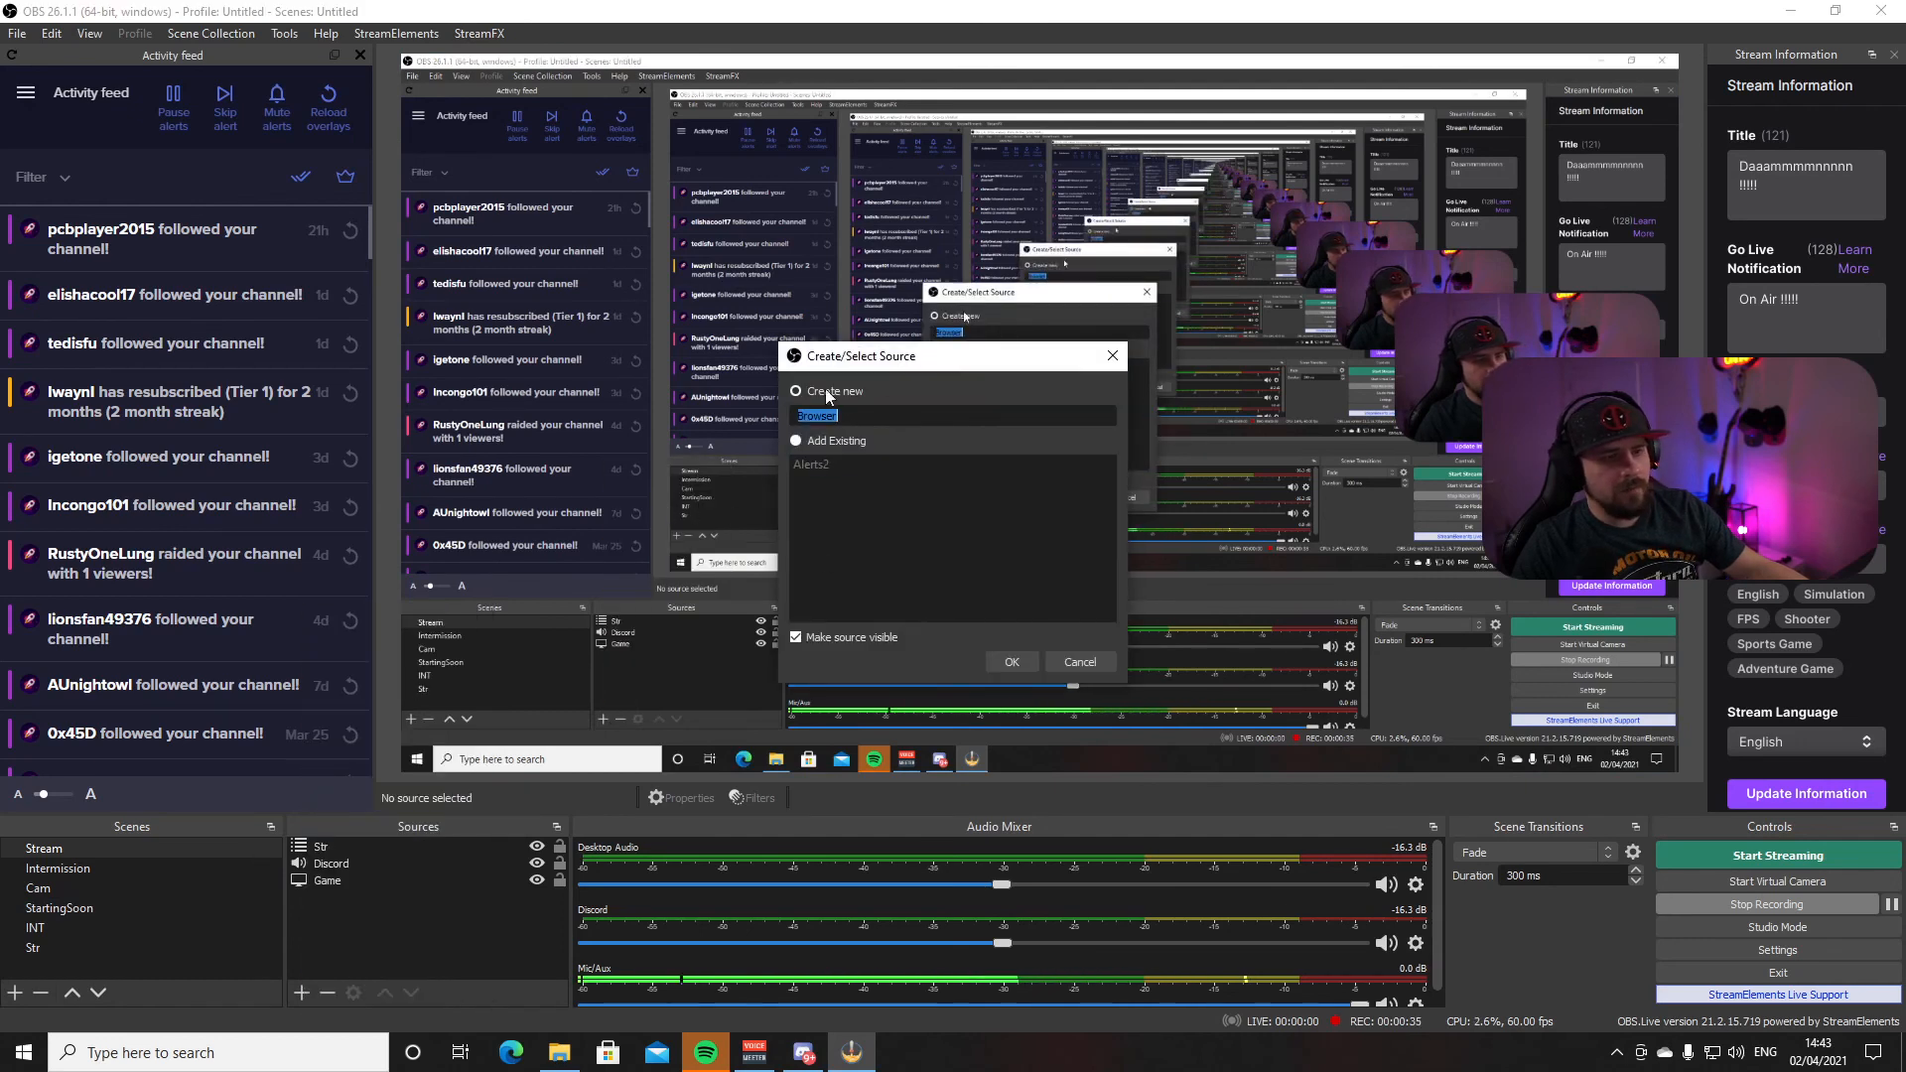
type("Alerts")
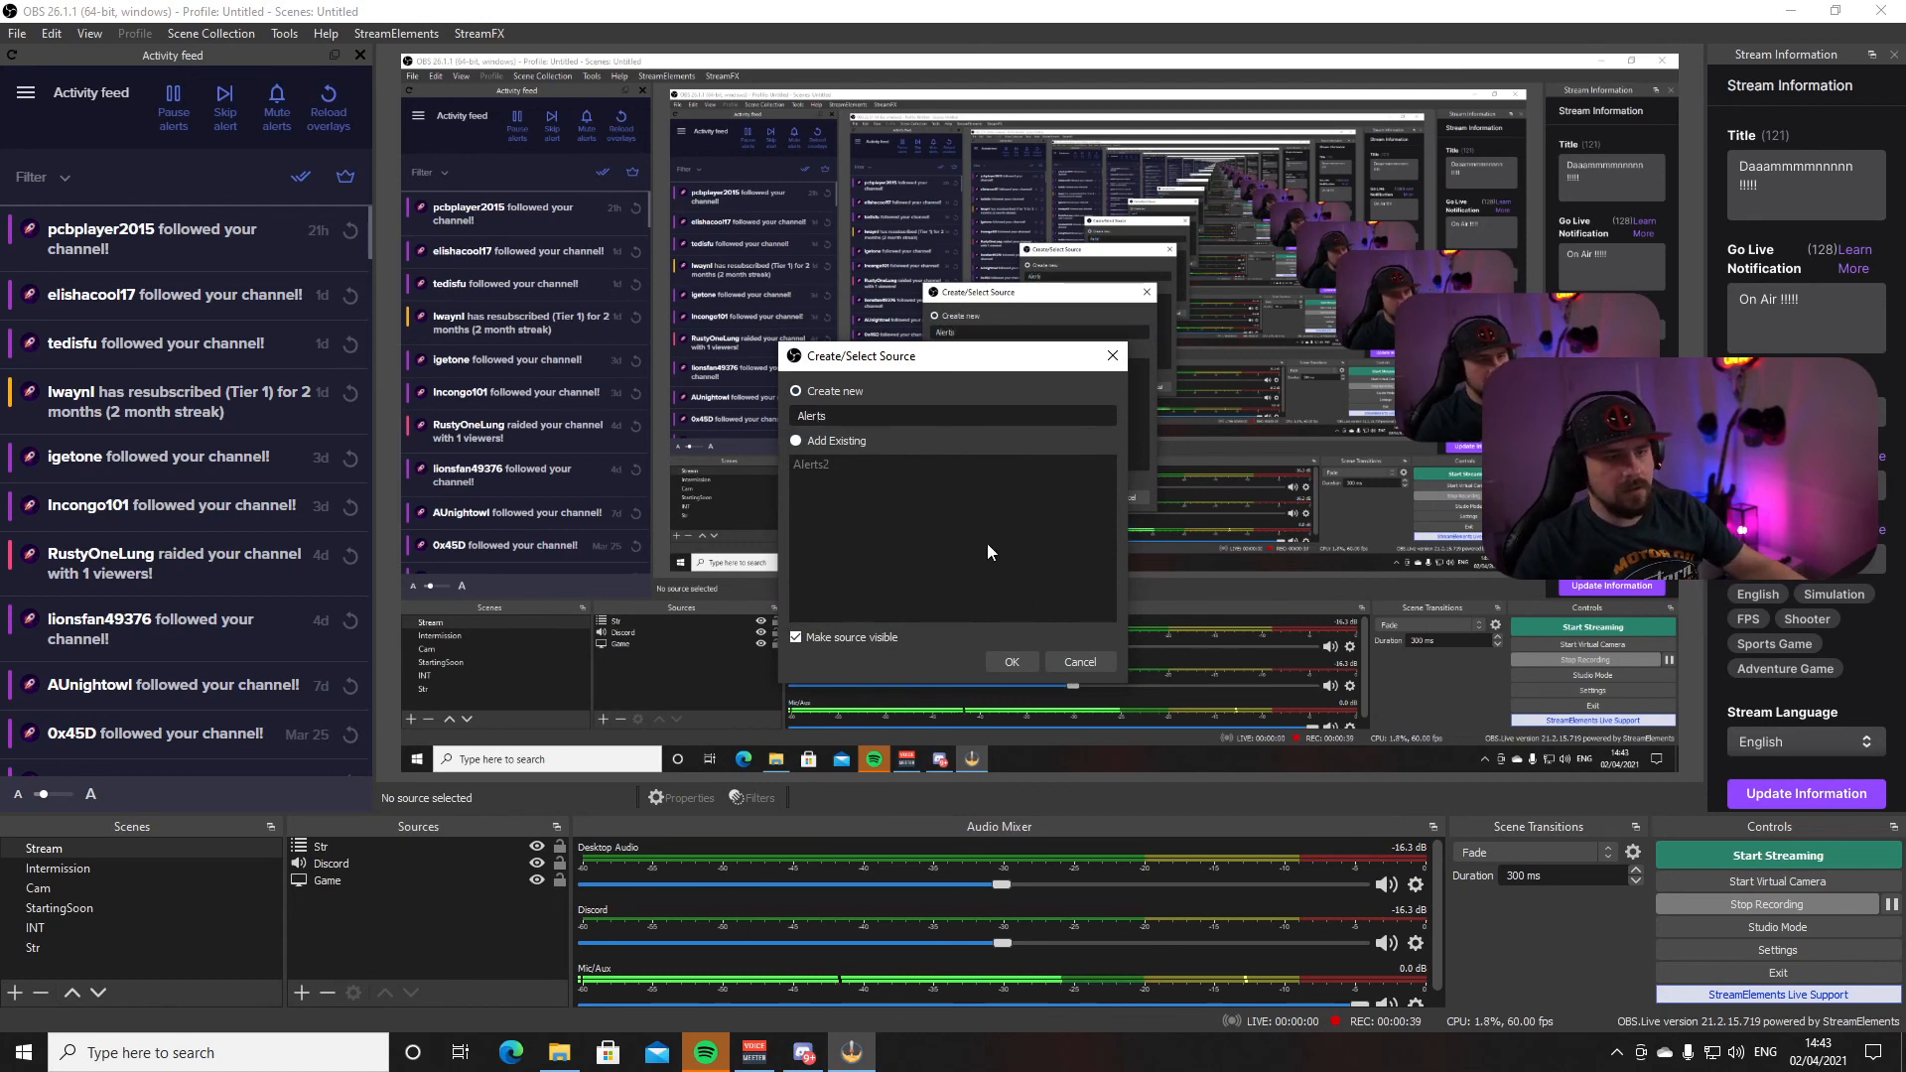
type("3")
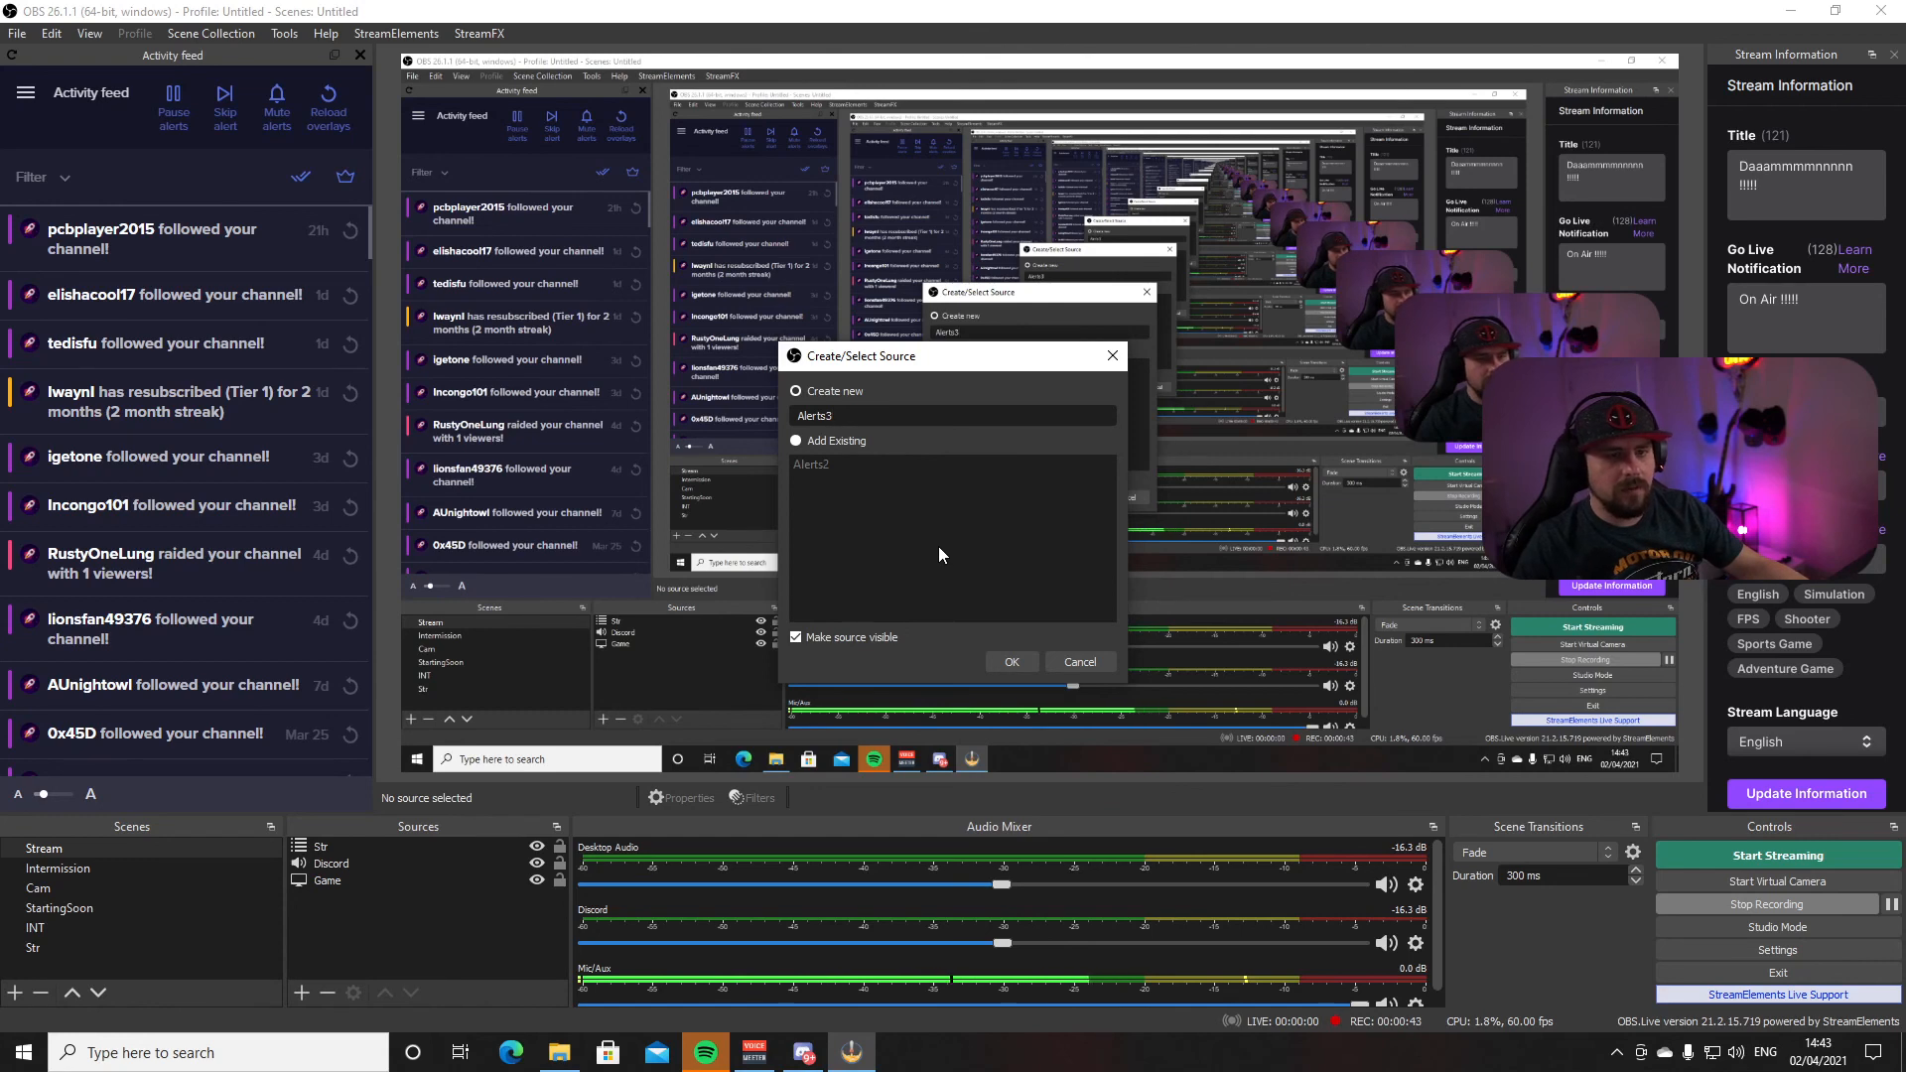
left_click(1011, 661)
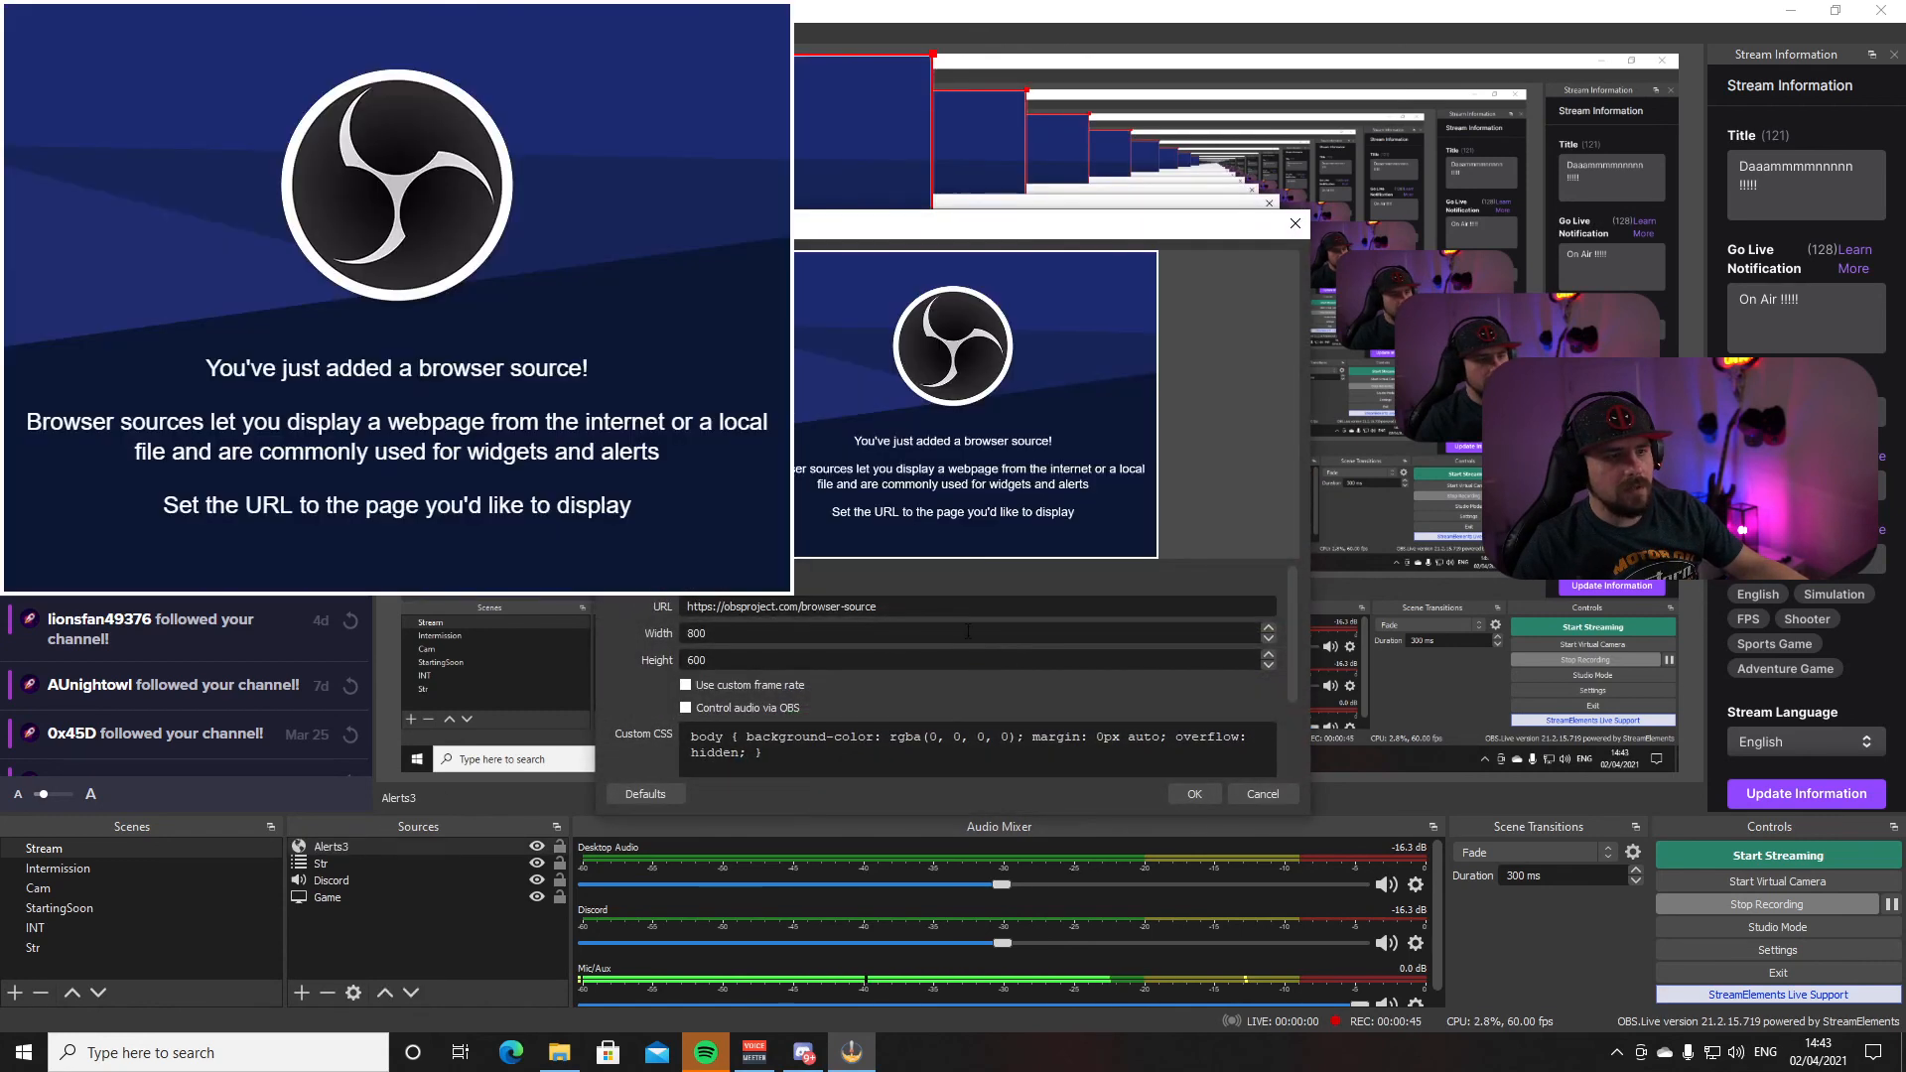
Replace the browser source's default URL with the copied overlay URL and apply the source properties
left_click_drag(879, 606, 622, 609)
key("BackSpace")
right_click(877, 607)
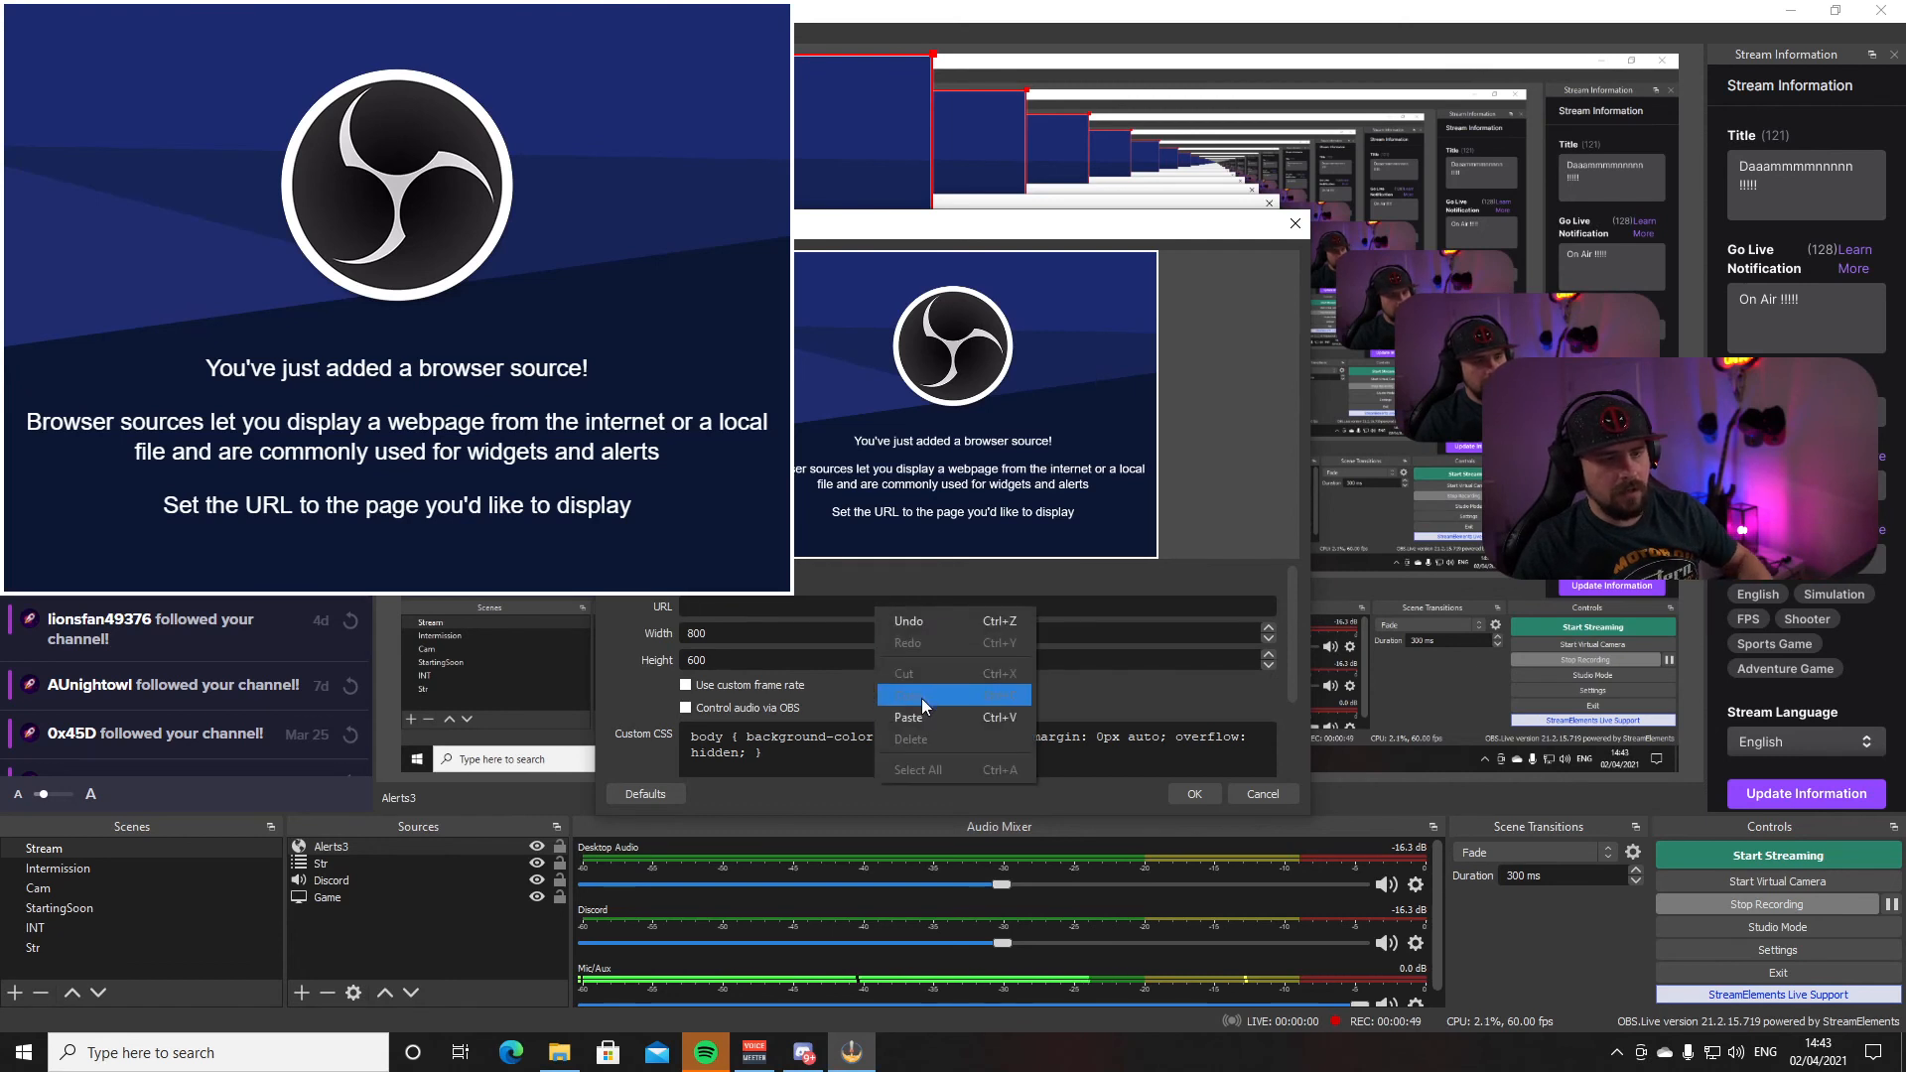
left_click(916, 717)
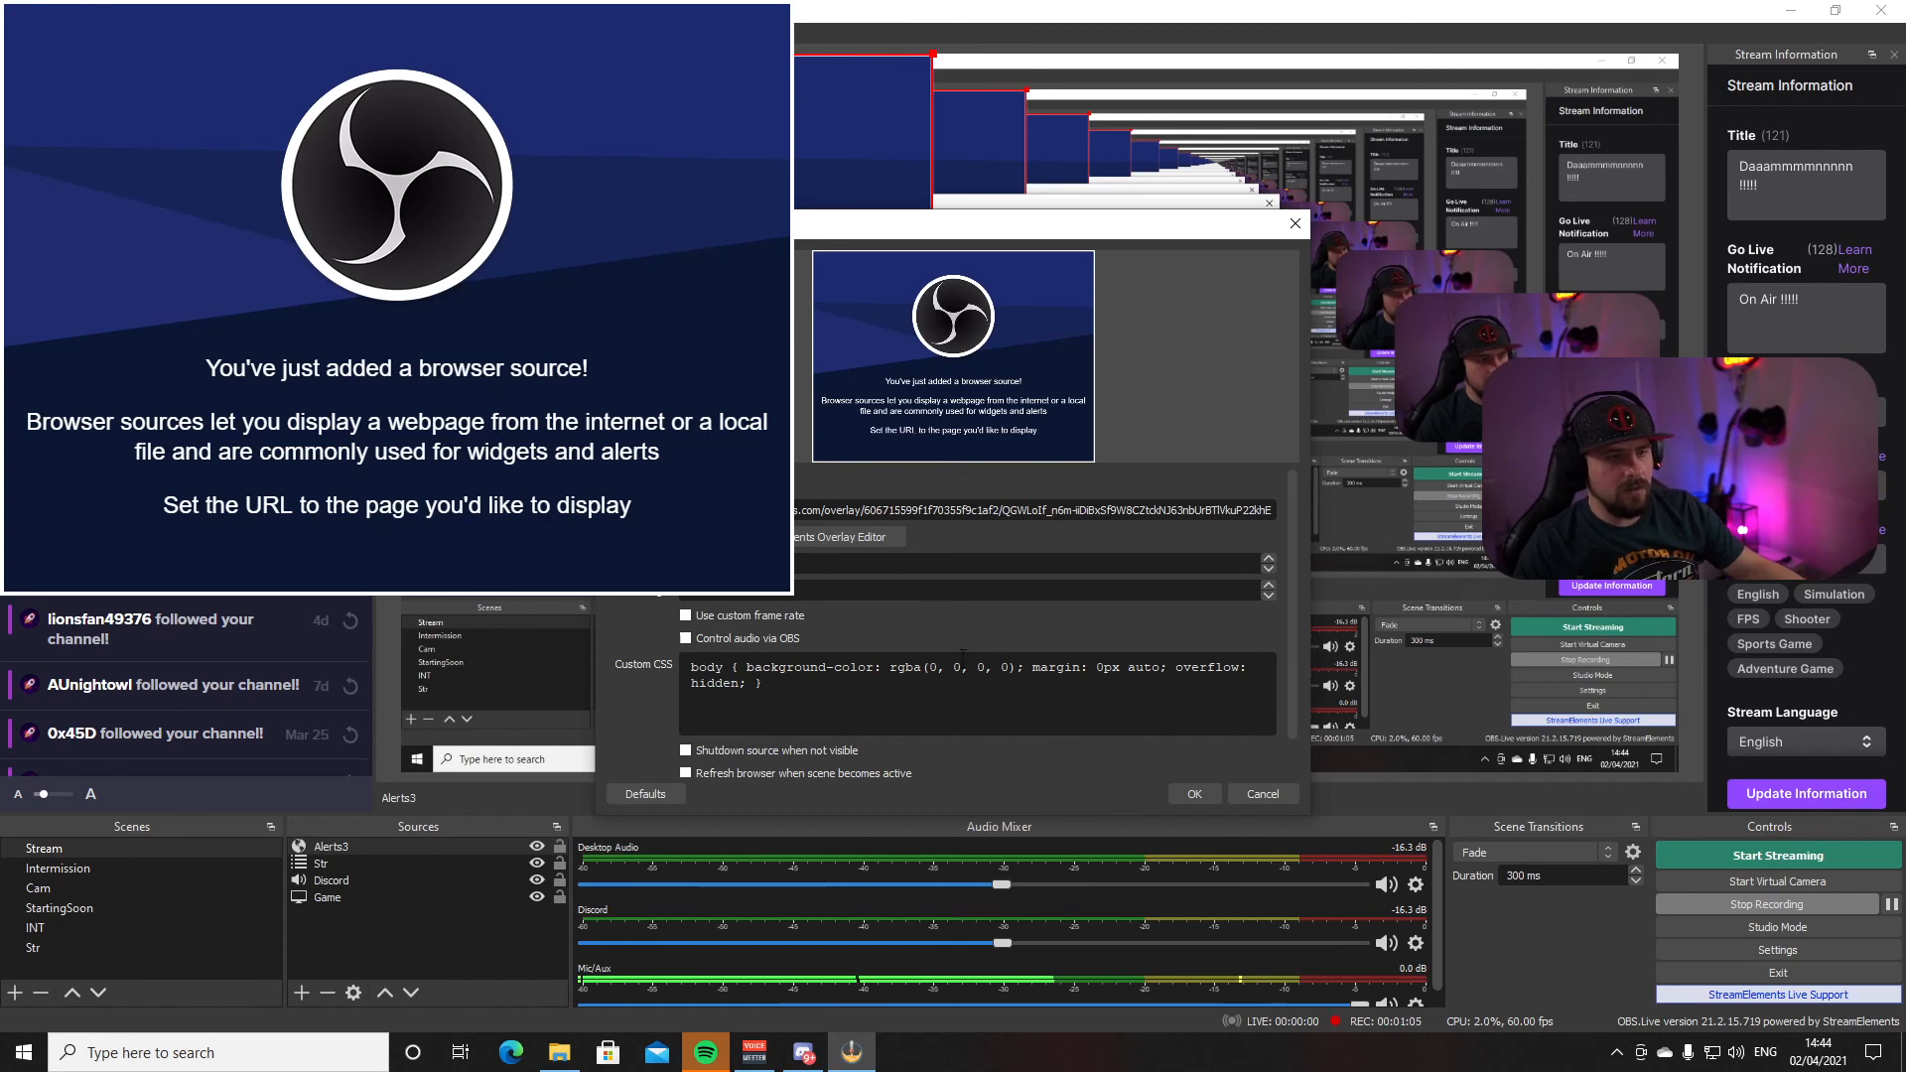
left_click(1195, 794)
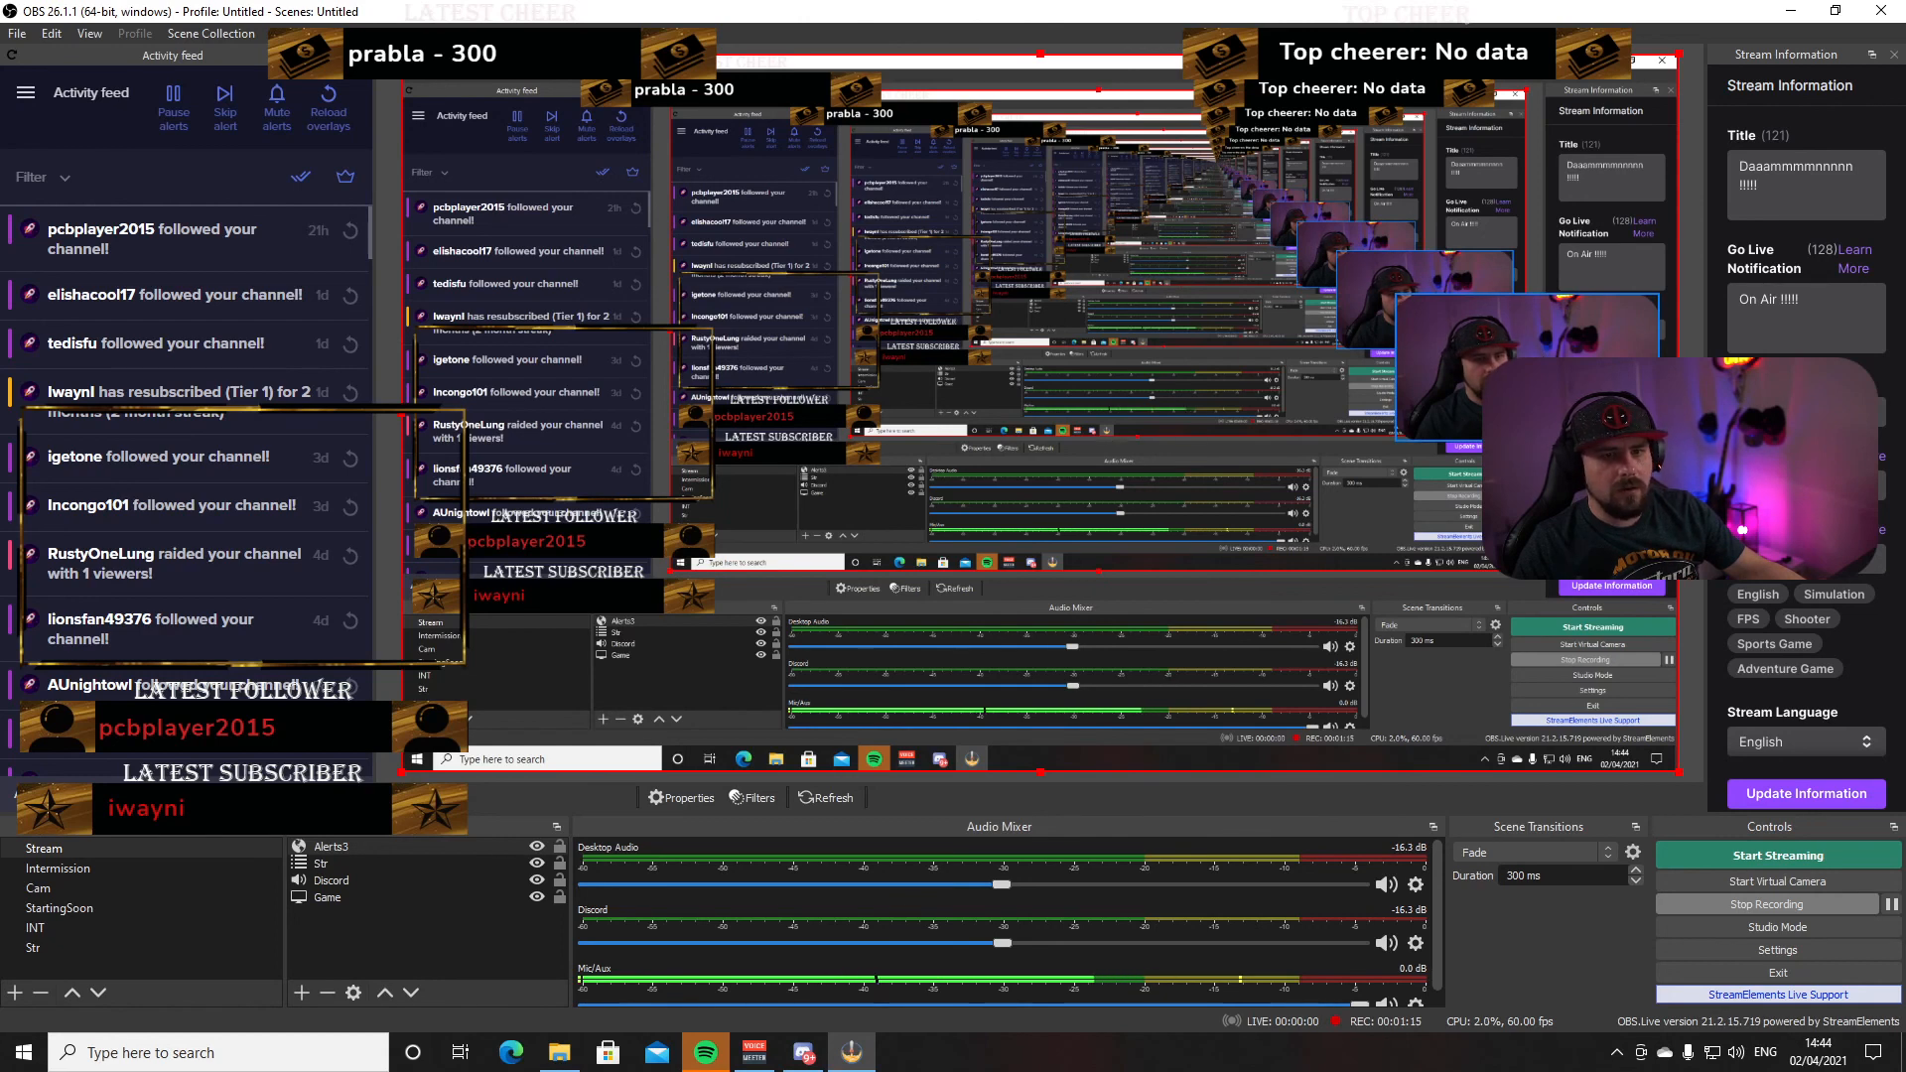
Nudge the webcam source slightly down and left, and replay the newest follower event to test the overlay's alert
mouse_move(1534, 366)
left_mouse_down()
mouse_move(556, 410)
mouse_move(758, 425)
mouse_move(1489, 338)
mouse_move(1530, 361)
left_mouse_up()
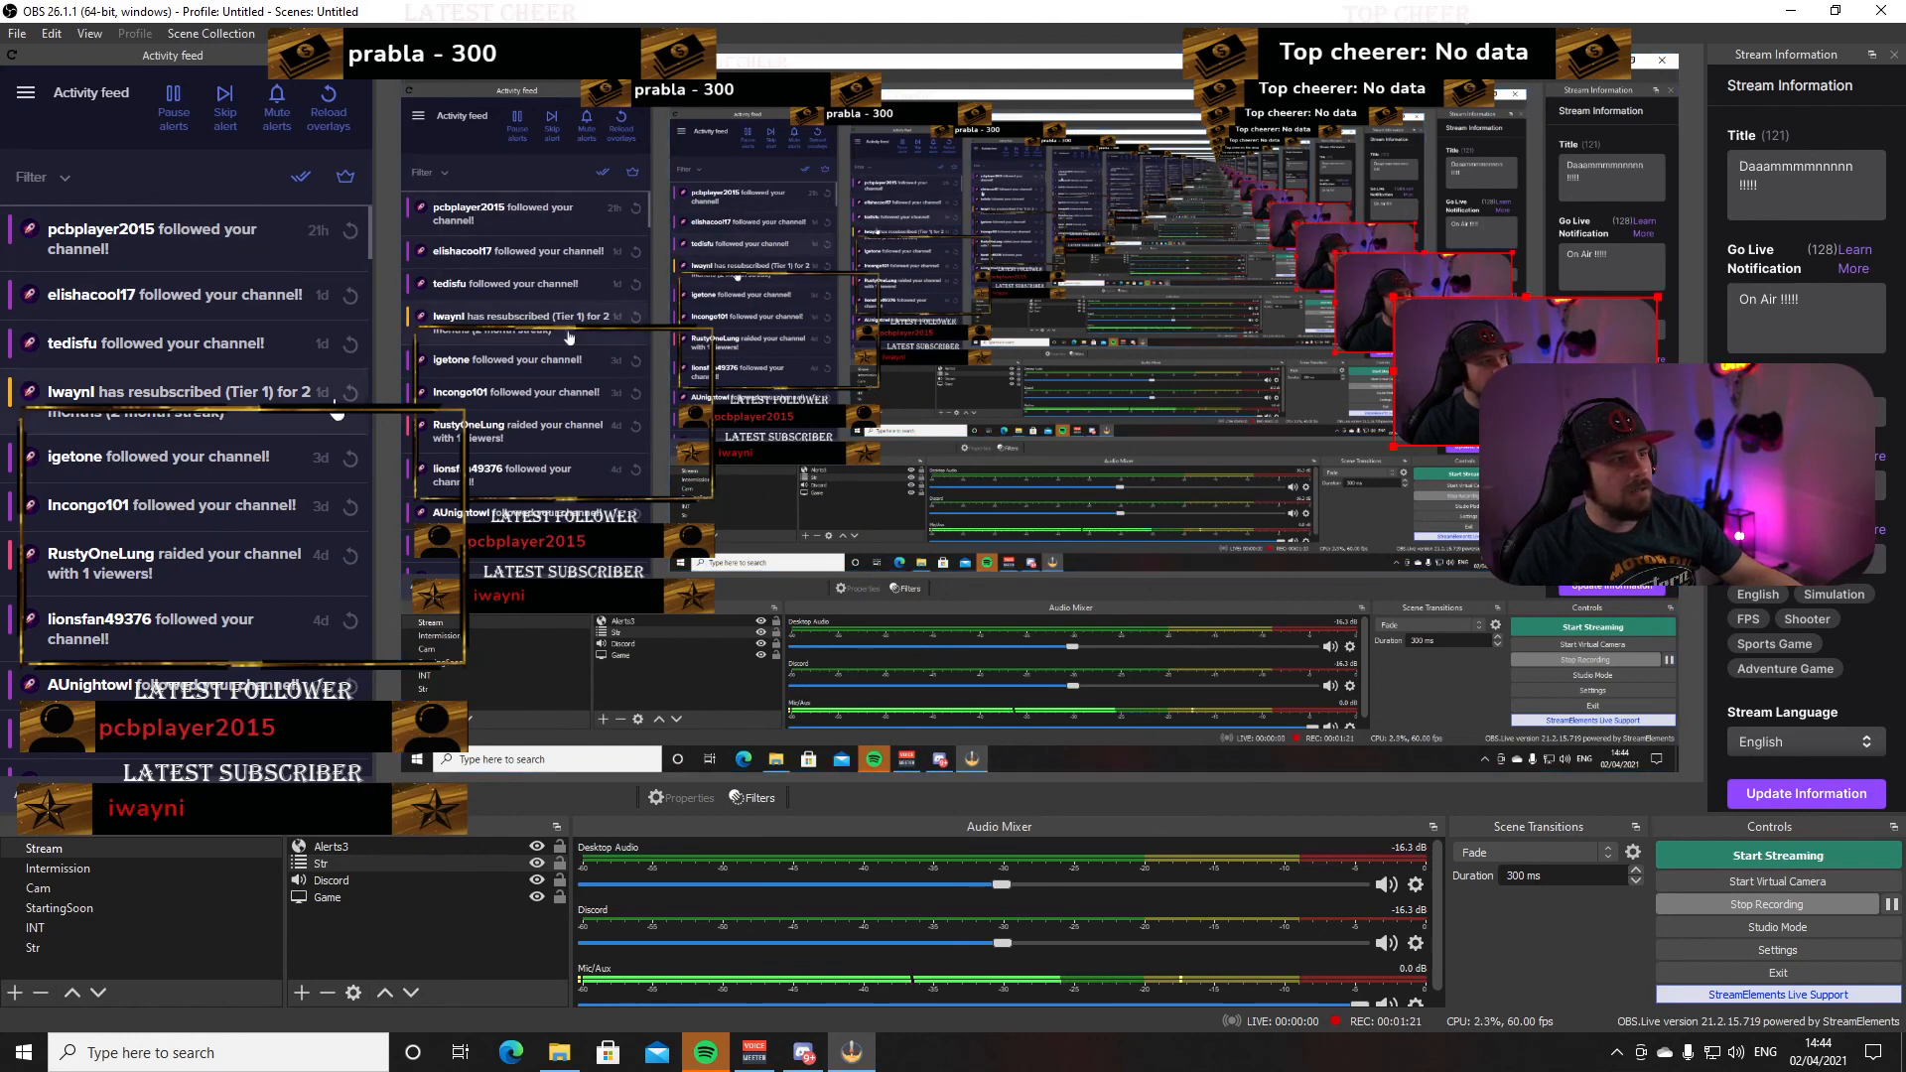
left_click(351, 235)
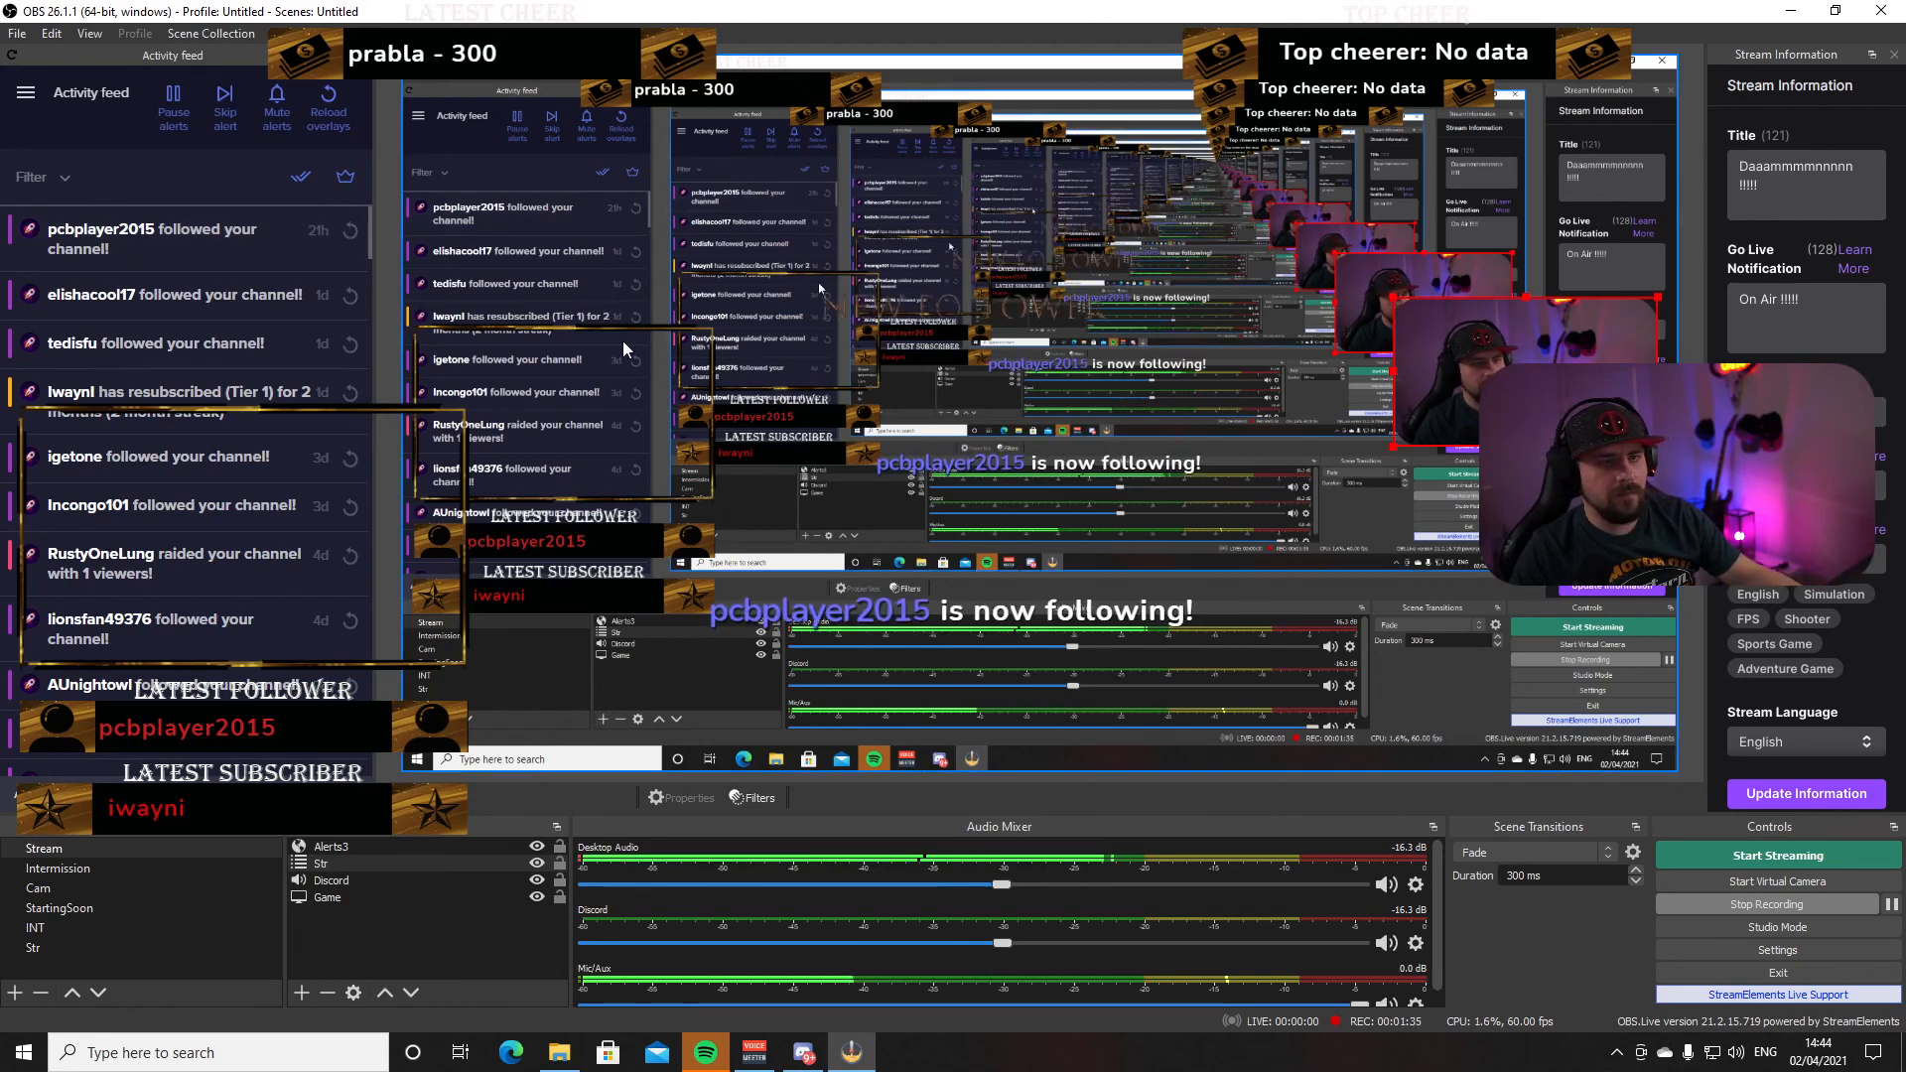